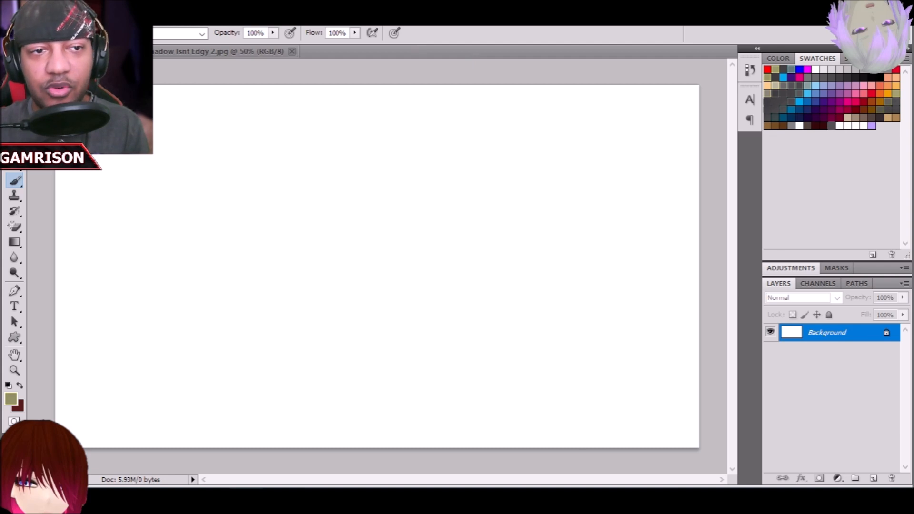
Check the finished Shadow Isnt Edgy 2.jpg thumbnail, and fill the blank document's background with black using the Paint Bucket
{"action": "left_click", "coordinate": [177, 53]}
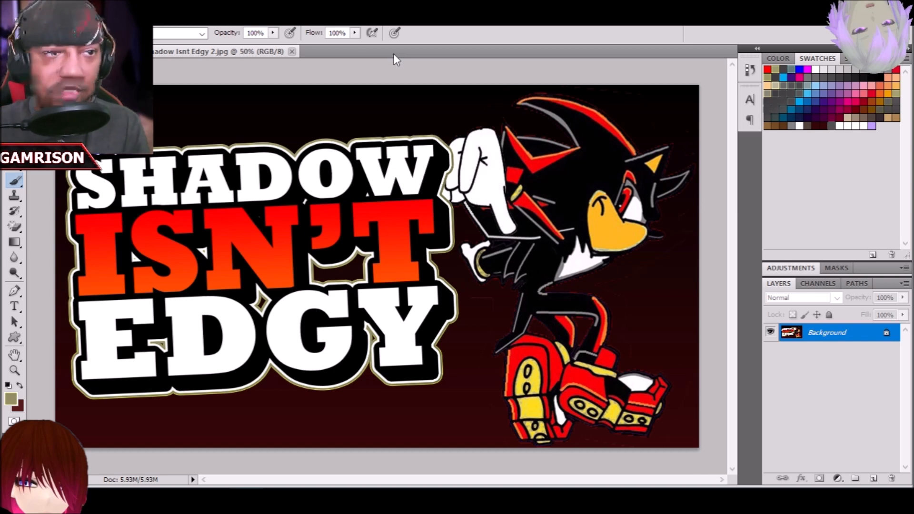
{"action": "key", "text": "ctrl+Tab"}
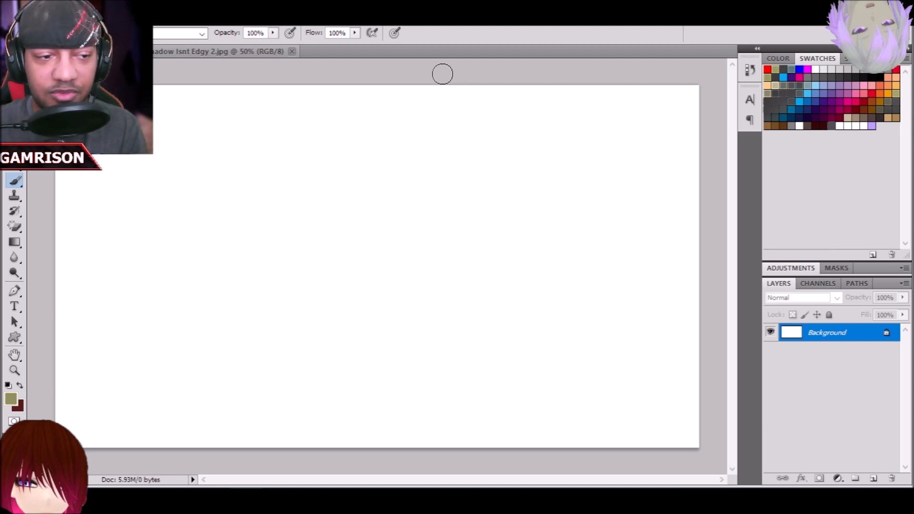
{"action": "left_click_drag", "start_coordinate": [14, 242], "coordinate": [72, 252]}
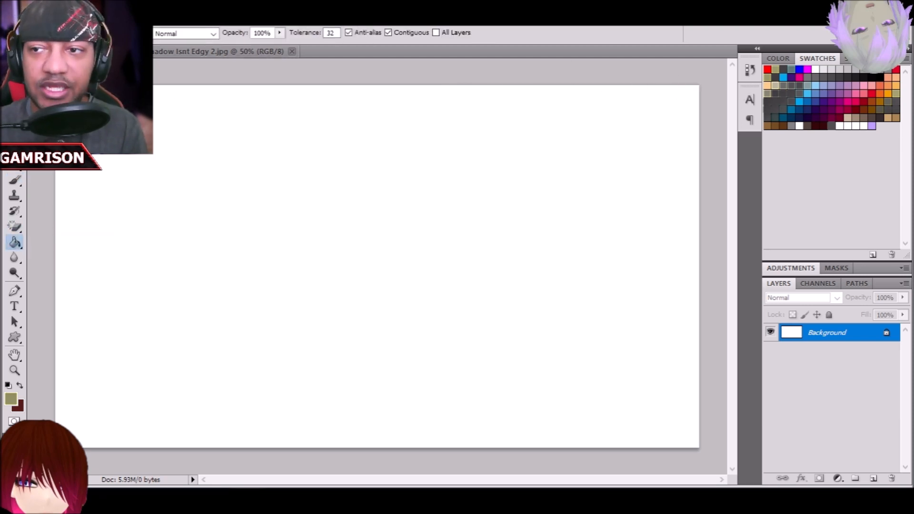
{"action": "left_click", "coordinate": [876, 78]}
{"action": "left_click", "coordinate": [537, 177]}
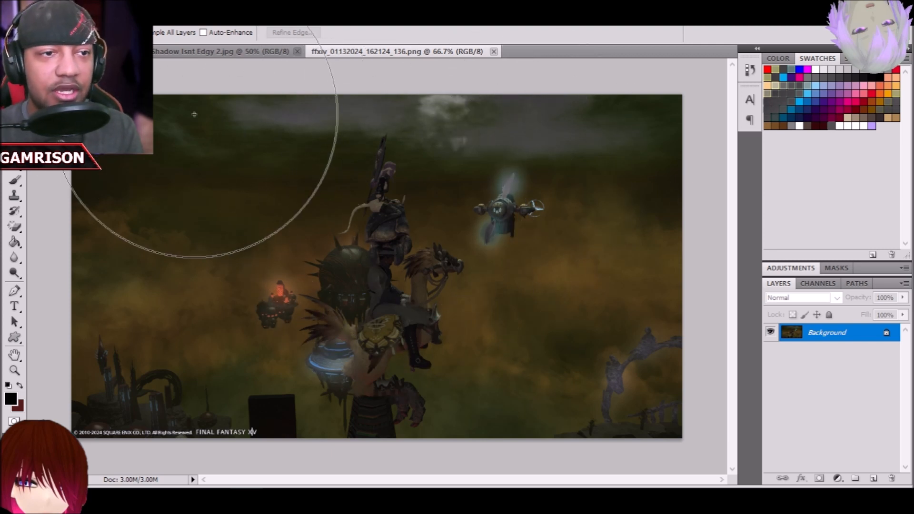
Copy the entire ffxiv_01132024_162124_136.png screenshot and paste it into the black document
{"action": "left_click", "coordinate": [117, 32]}
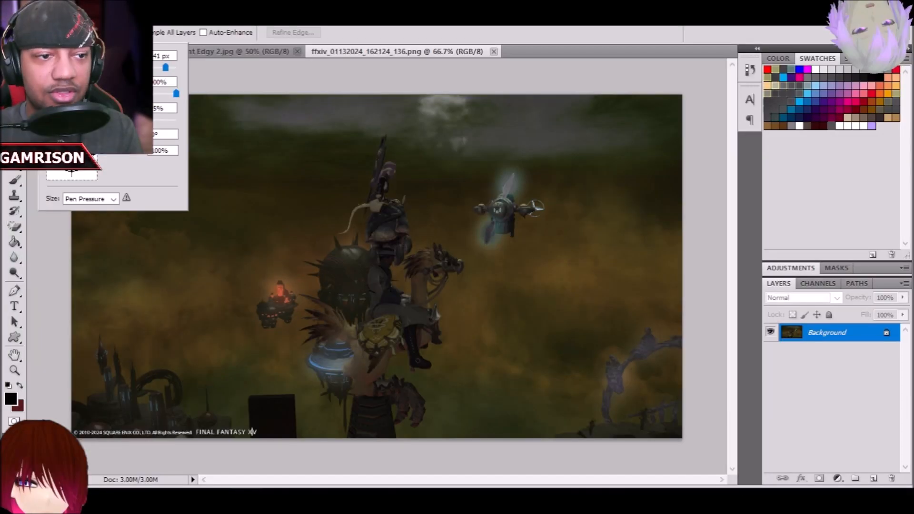
{"action": "left_click", "coordinate": [596, 51]}
{"action": "mouse_move", "coordinate": [643, 131]}
{"action": "left_mouse_down"}
{"action": "mouse_move", "coordinate": [268, 139]}
{"action": "mouse_move", "coordinate": [838, 176]}
{"action": "mouse_move", "coordinate": [146, 315]}
{"action": "mouse_move", "coordinate": [731, 218]}
{"action": "mouse_move", "coordinate": [619, 124]}
{"action": "left_mouse_up"}
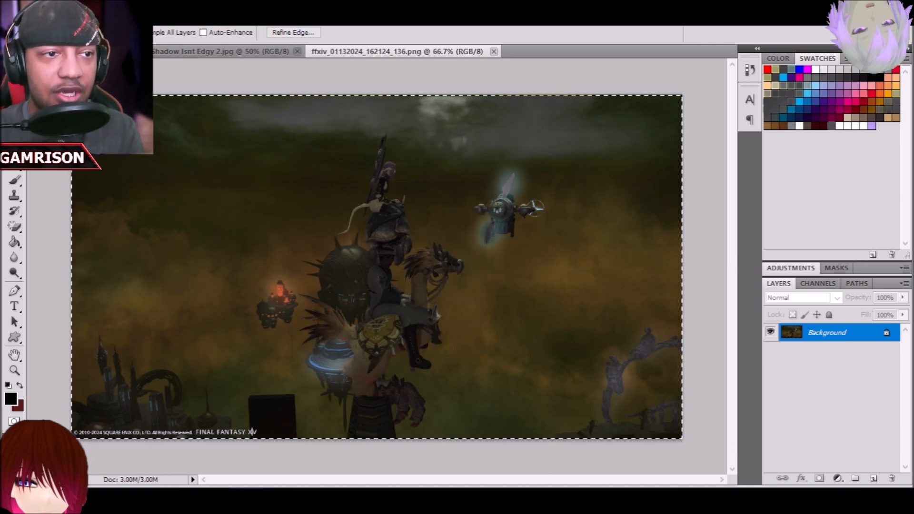
{"action": "left_click", "coordinate": [90, 51]}
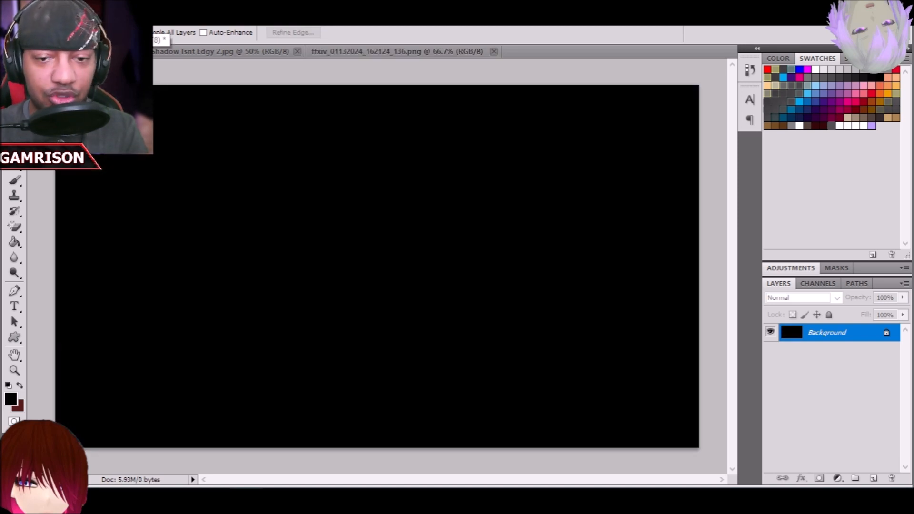
{"action": "key", "text": "ctrl+v"}
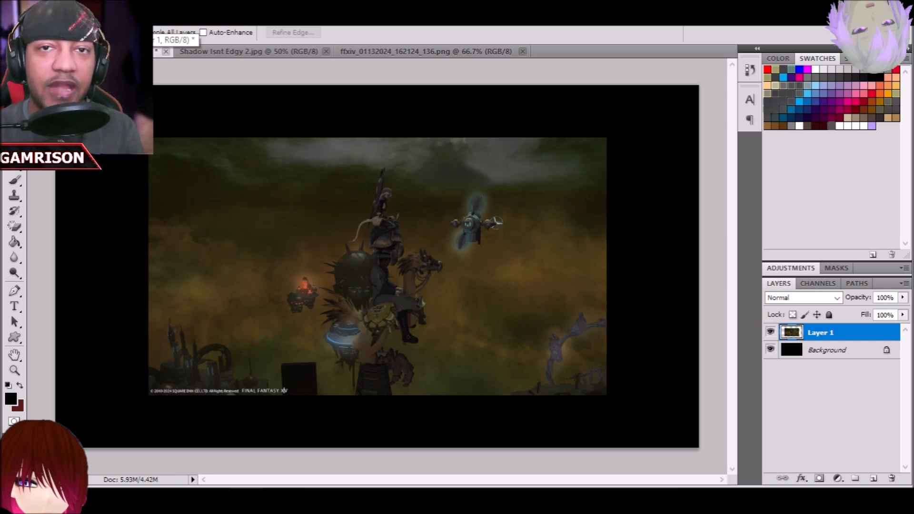
Scale the pasted screenshot layer to about 140.6% so it fills the whole canvas
{"action": "key", "text": "ctrl+t"}
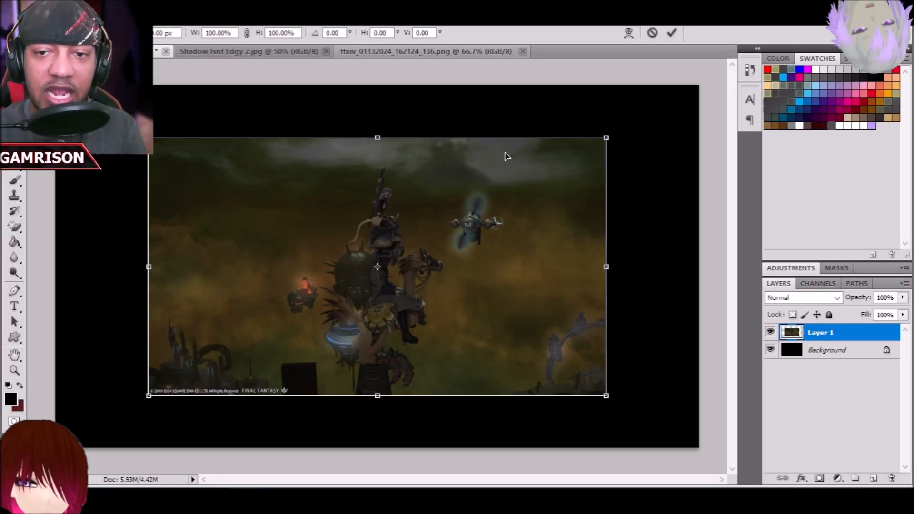
{"action": "left_click_drag", "start_coordinate": [606, 138], "coordinate": [612, 173]}
{"action": "left_click_drag", "start_coordinate": [510, 227], "coordinate": [425, 278]}
{"action": "left_click_drag", "start_coordinate": [281, 193], "coordinate": [281, 86]}
{"action": "left_click_drag", "start_coordinate": [503, 266], "coordinate": [696, 272]}
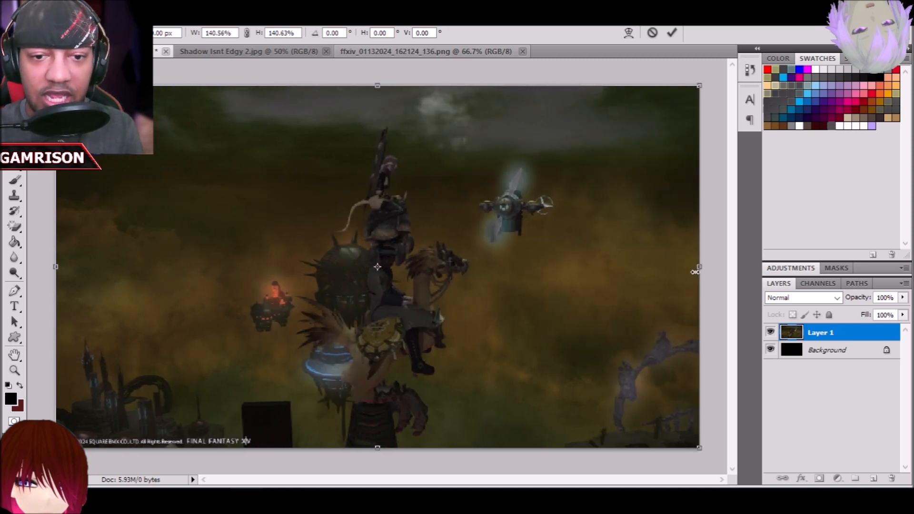
{"action": "key", "text": "Return"}
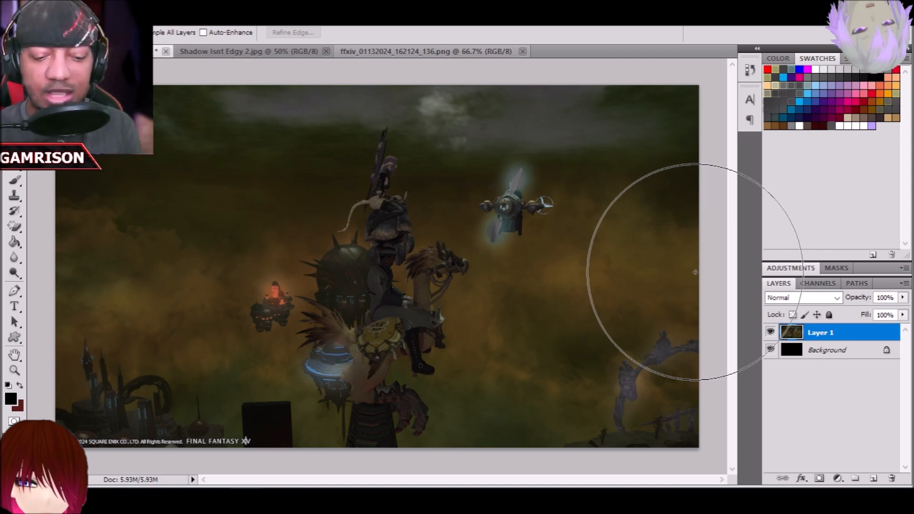
Undo the pasted screenshot layer and close the ffxiv_01132024_162124_136.png image
{"action": "key", "text": "ctrl+z"}
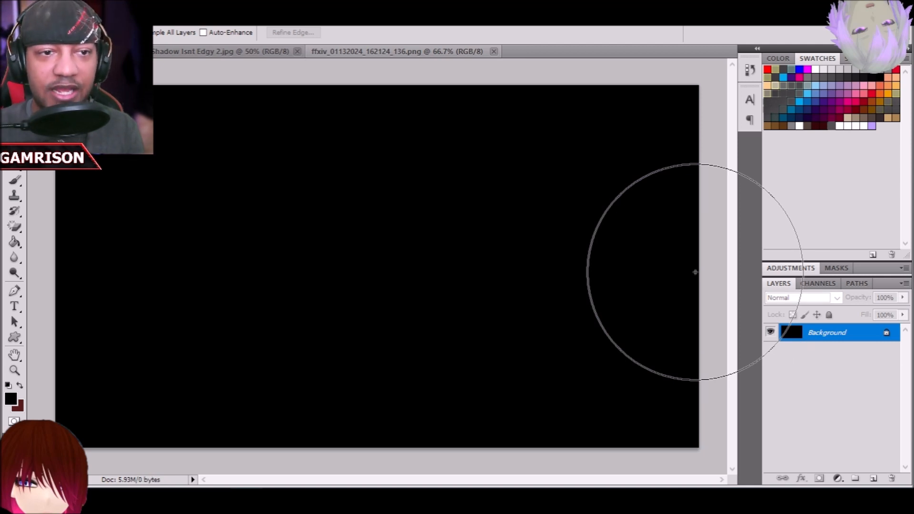
{"action": "left_click", "coordinate": [494, 51]}
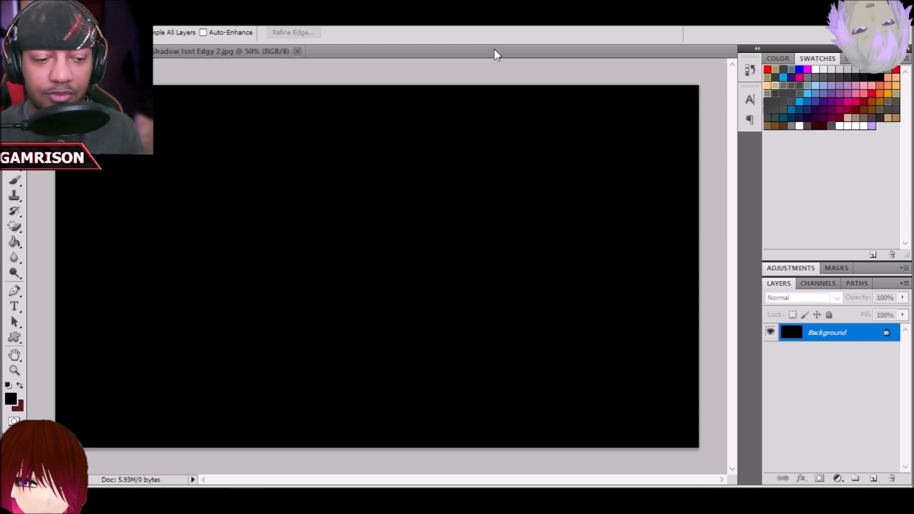
Switch to the browser and preview the Sonic Wiki Zone picture among the Space Colony ARK image results
{"action": "key", "text": "alt+Tab"}
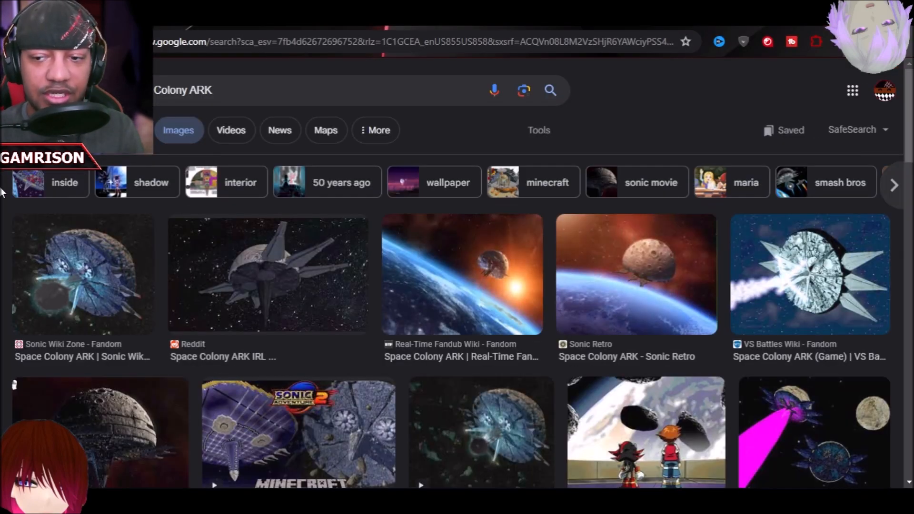
{"action": "scroll", "coordinate": [3, 186], "scroll_direction": "down", "scroll_amount": 2}
{"action": "scroll", "coordinate": [2, 192], "scroll_direction": "down", "scroll_amount": 3}
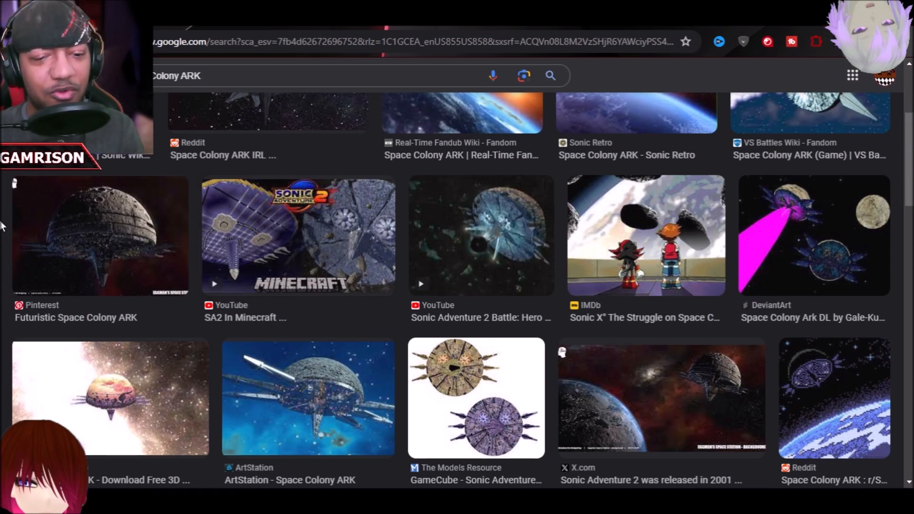
{"action": "scroll", "coordinate": [2, 222], "scroll_direction": "down", "scroll_amount": 3}
{"action": "left_click", "coordinate": [76, 223]}
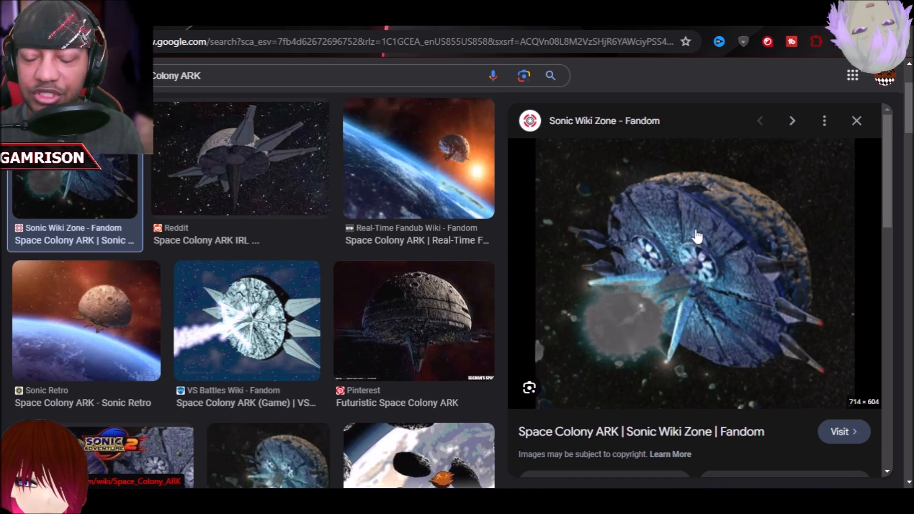
Copy the previewed Space Colony ARK image and paste it into the black document in Photoshop
{"action": "right_click", "coordinate": [674, 232]}
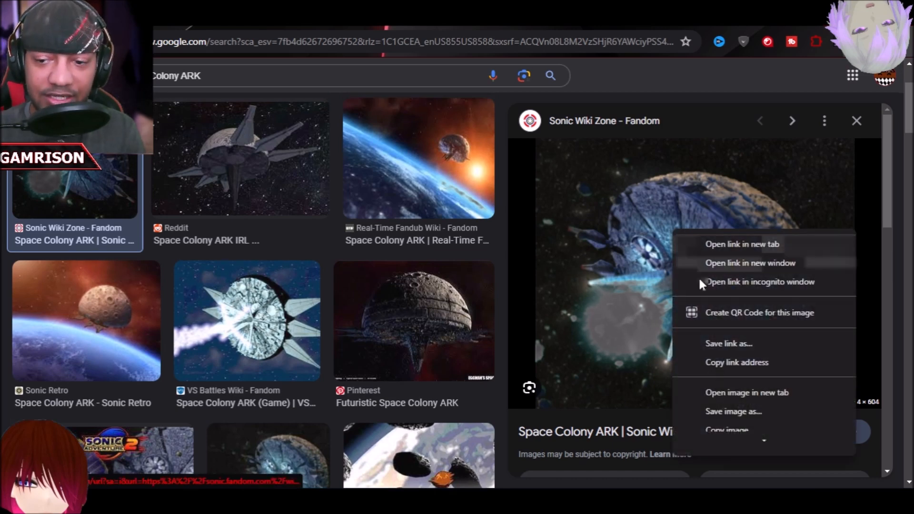
{"action": "scroll", "coordinate": [732, 366], "scroll_direction": "down", "scroll_amount": 1}
{"action": "left_click", "coordinate": [733, 412]}
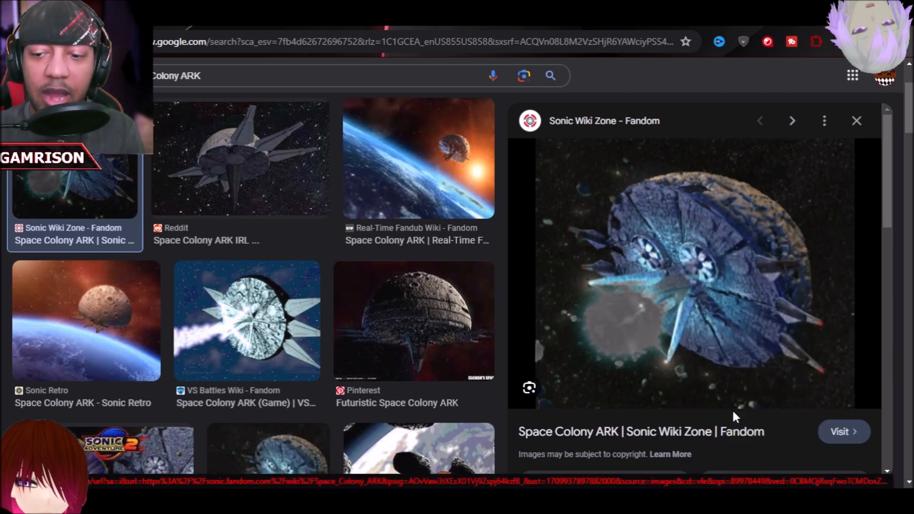
{"action": "left_click", "coordinate": [264, 485]}
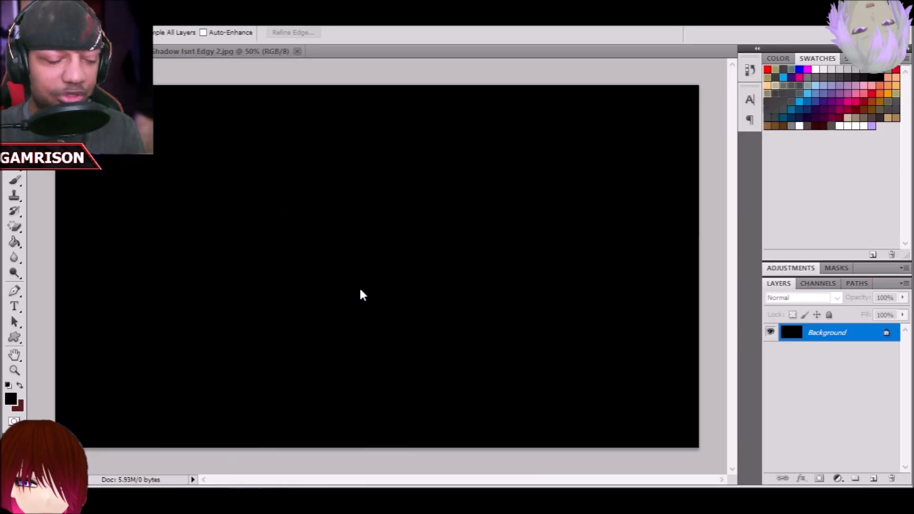
{"action": "key", "text": "ctrl+v"}
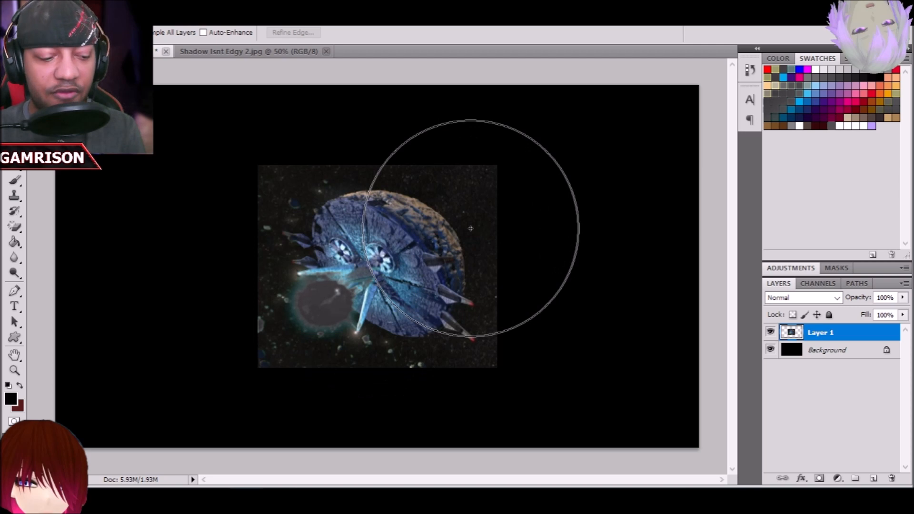
Scale the pasted Space Colony ARK layer to 272.52% and nudge it right and down to cover the canvas
{"action": "key", "text": "ctrl+t"}
{"action": "left_click_drag", "start_coordinate": [477, 190], "coordinate": [714, 57]}
{"action": "left_click_drag", "start_coordinate": [885, 48], "coordinate": [855, 69]}
{"action": "left_click_drag", "start_coordinate": [541, 159], "coordinate": [536, 227]}
{"action": "key", "text": "Right"}
{"action": "key", "text": "Right"}
{"action": "key", "text": "Right"}
{"action": "key", "text": "Right"}
{"action": "key", "text": "Right"}
{"action": "key", "text": "Right"}
{"action": "key", "text": "Right"}
{"action": "key", "text": "Right"}
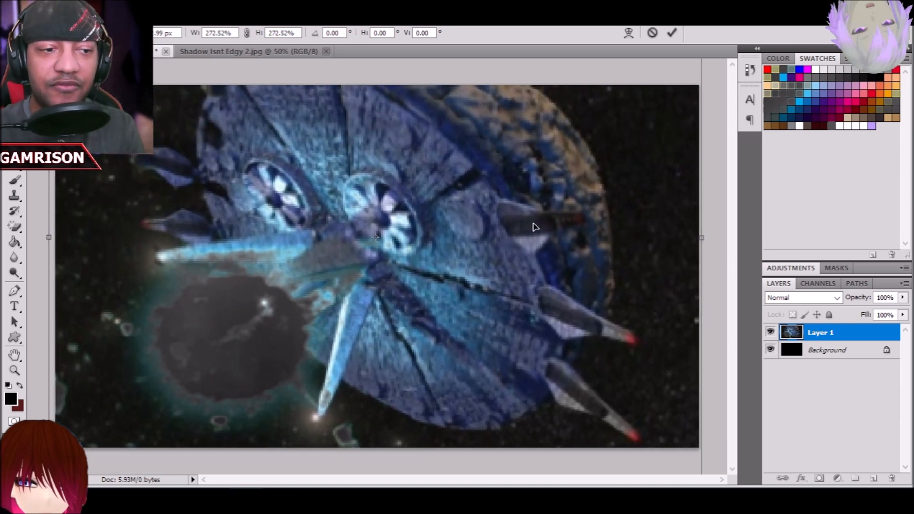
{"action": "key", "text": "Down"}
{"action": "key", "text": "Down"}
{"action": "key", "text": "Down"}
{"action": "key", "text": "Down"}
{"action": "key", "text": "Down"}
{"action": "key", "text": "Down"}
{"action": "key", "text": "Down"}
{"action": "key", "text": "Down"}
{"action": "key", "text": "Down"}
{"action": "key", "text": "Down"}
{"action": "key", "text": "Down"}
{"action": "key", "text": "Down"}
{"action": "key", "text": "Down"}
{"action": "key", "text": "Down"}
{"action": "key", "text": "Down"}
{"action": "key", "text": "Down"}
{"action": "key", "text": "Down"}
{"action": "key", "text": "Down"}
{"action": "key", "text": "Down"}
{"action": "key", "text": "Down"}
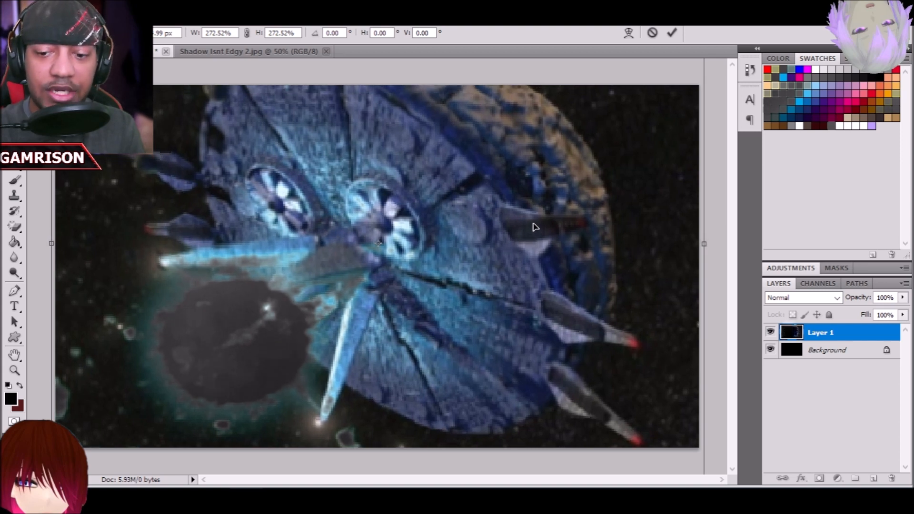
{"action": "key", "text": "Return"}
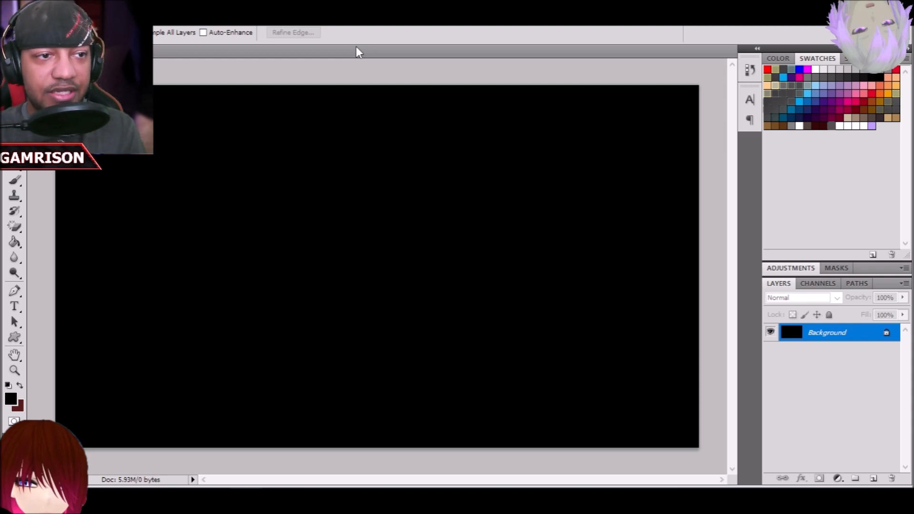
Open Jinx_OriginalSkin.jpg and paste the entire image into the black document as a new layer
{"action": "left_click", "coordinate": [40, 17]}
{"action": "left_click", "coordinate": [87, 39]}
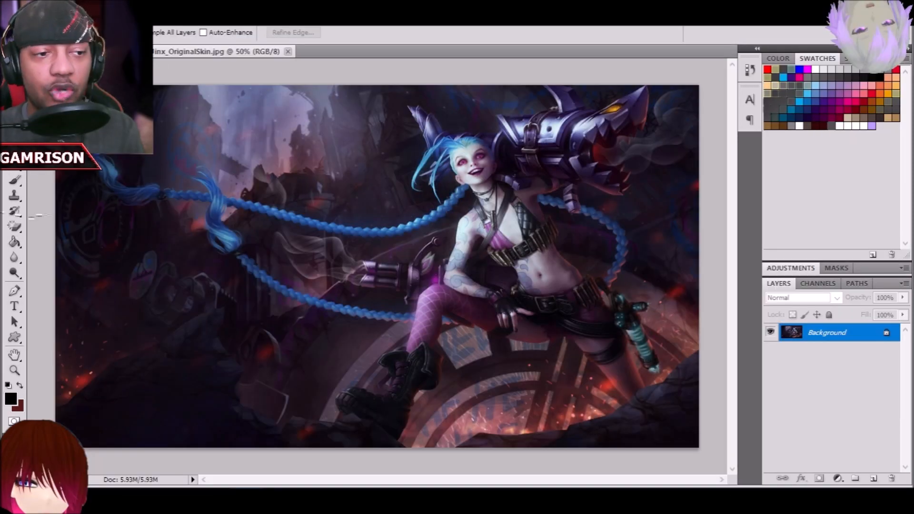
{"action": "key", "text": "ctrl+a"}
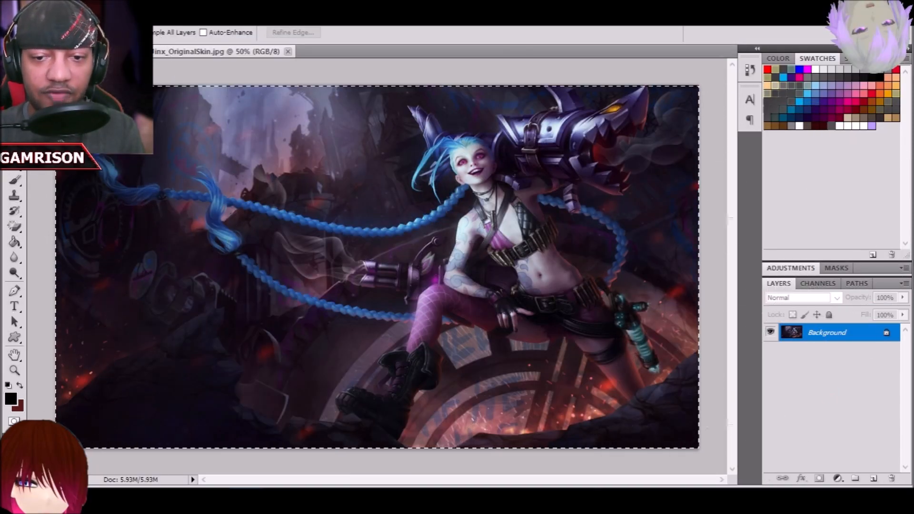
{"action": "key", "text": "ctrl+c"}
{"action": "key", "text": "ctrl+n"}
{"action": "key", "text": "Return"}
{"action": "key", "text": "ctrl+v"}
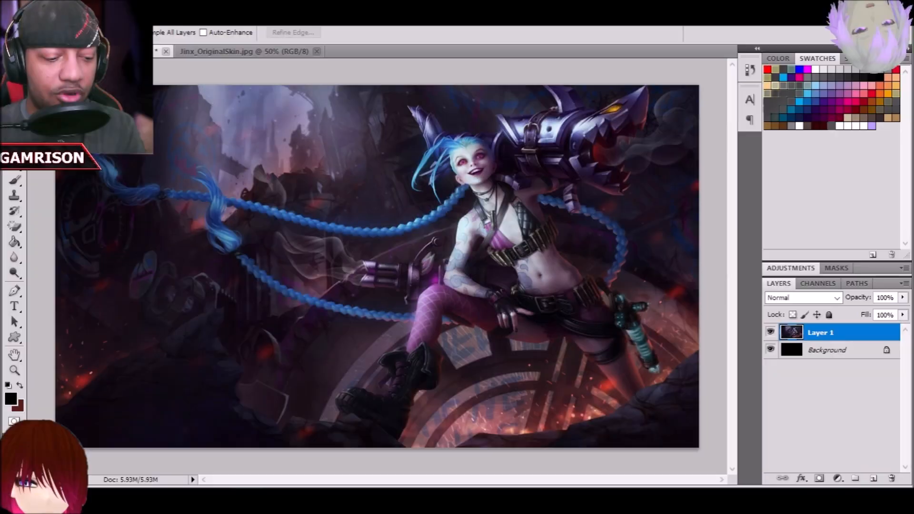
Enlarge the Jinx layer to 189.43%, place the character on the right of the canvas, and close the source image
{"action": "key", "text": "ctrl+t"}
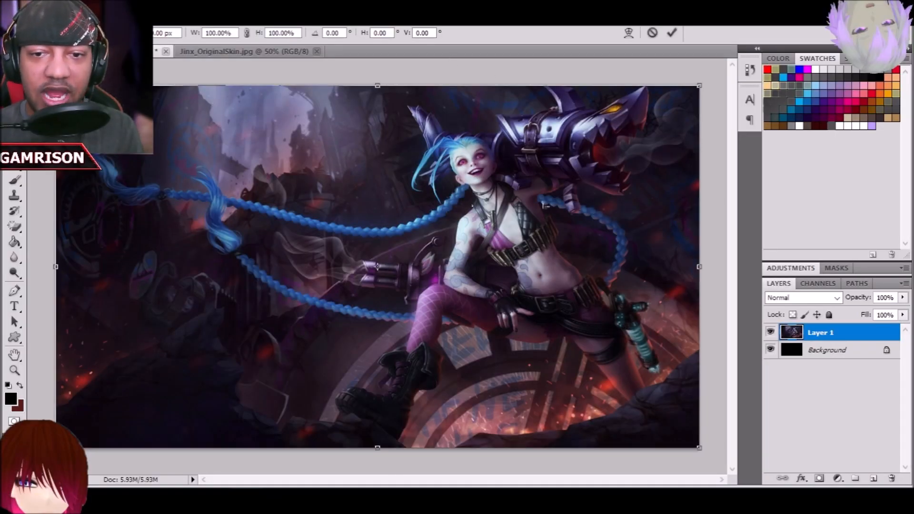
{"action": "left_click_drag", "start_coordinate": [625, 143], "coordinate": [260, 370]}
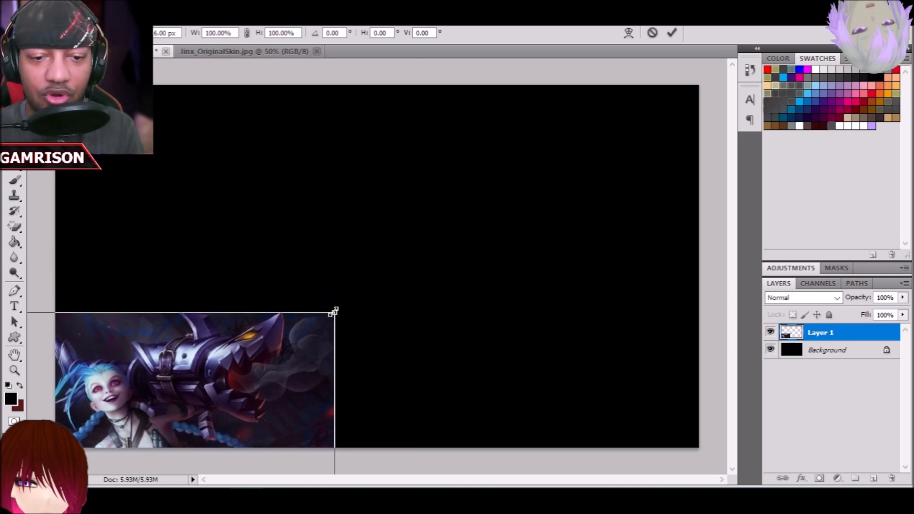
{"action": "left_click_drag", "start_coordinate": [334, 312], "coordinate": [742, 119]}
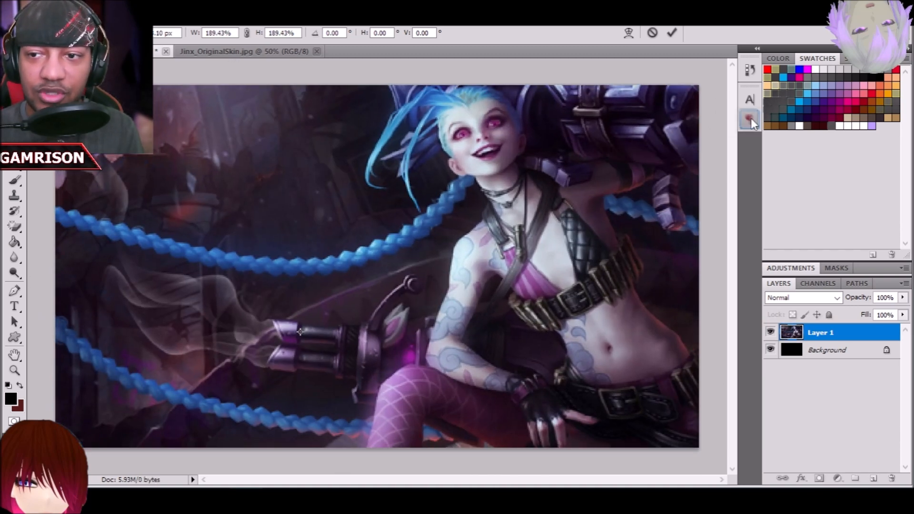
{"action": "left_click_drag", "start_coordinate": [654, 131], "coordinate": [619, 173]}
{"action": "left_click_drag", "start_coordinate": [450, 193], "coordinate": [558, 164]}
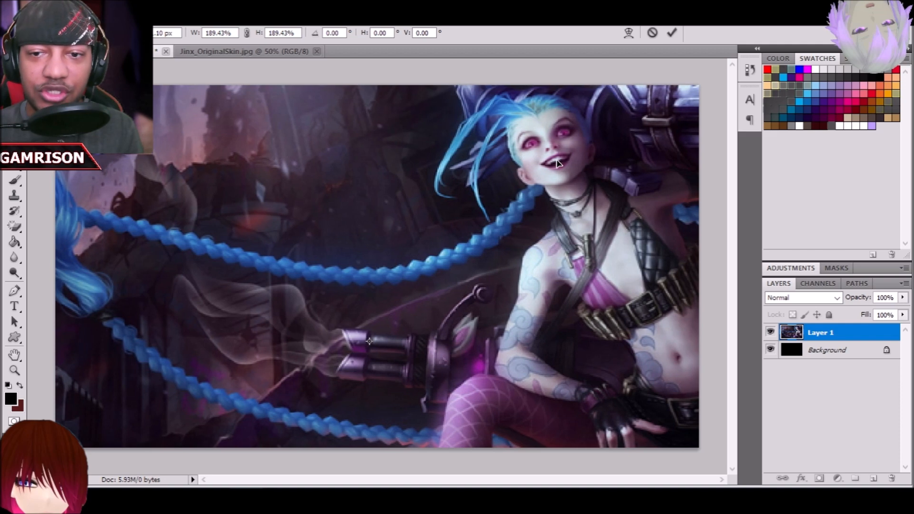
{"action": "key", "text": "Return"}
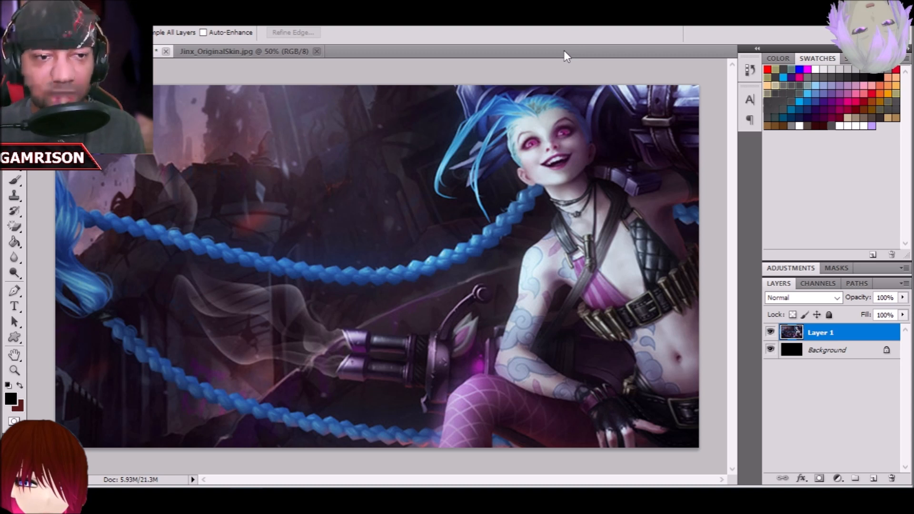
{"action": "left_click", "coordinate": [316, 52]}
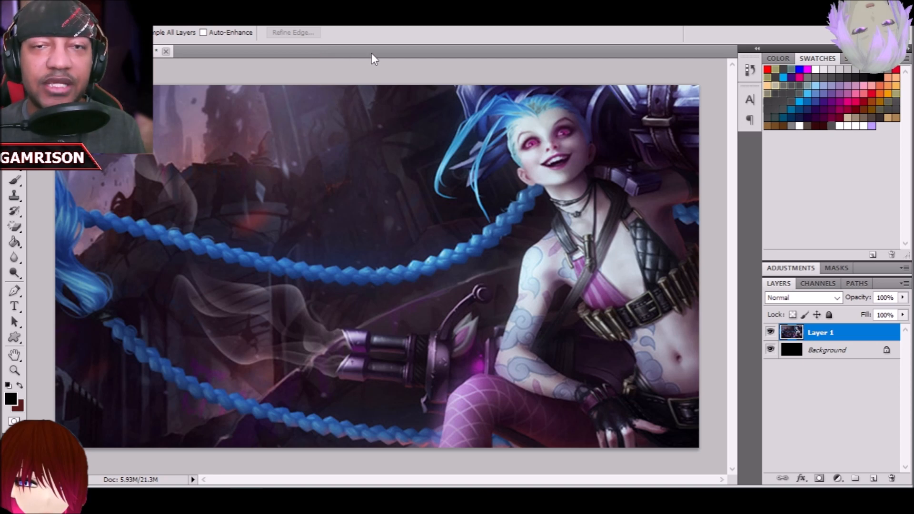
Apply a Brightness/Contrast adjustment to the Jinx image layer with brightness 69 and contrast 100
{"action": "left_click", "coordinate": [90, 13]}
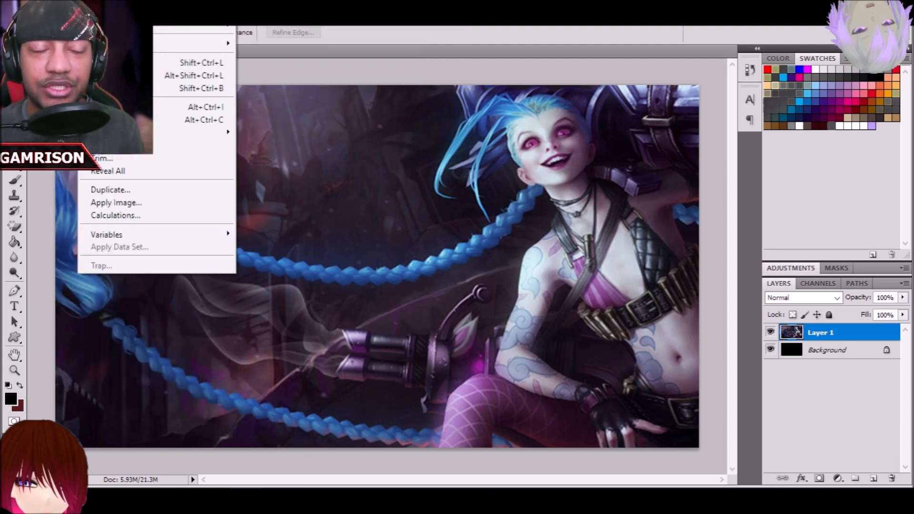
{"action": "mouse_move", "coordinate": [190, 43]}
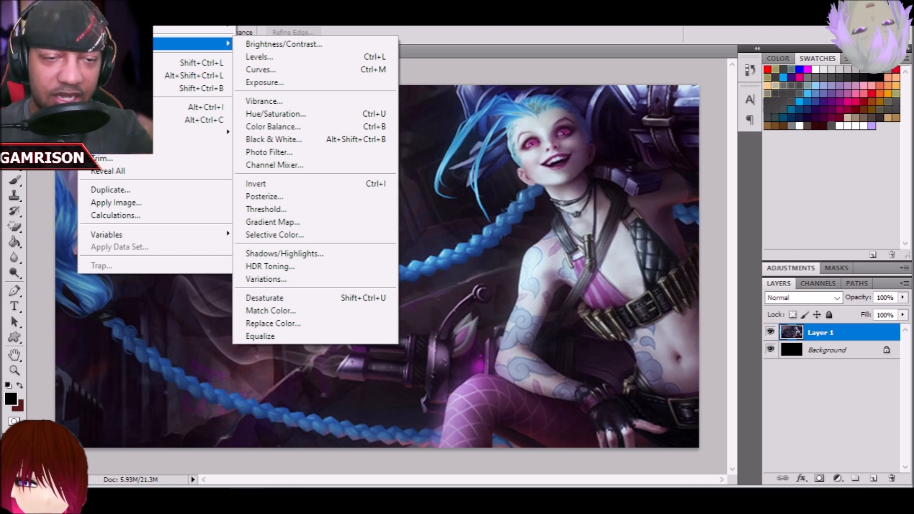
{"action": "left_click", "coordinate": [264, 45]}
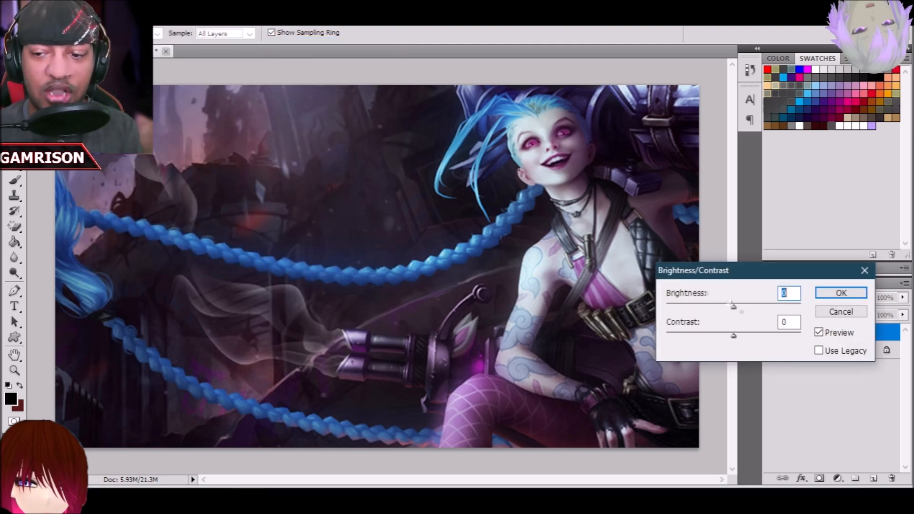
{"action": "left_click", "coordinate": [733, 337]}
{"action": "mouse_move", "coordinate": [736, 342]}
{"action": "left_mouse_down"}
{"action": "mouse_move", "coordinate": [752, 341]}
{"action": "mouse_move", "coordinate": [660, 347]}
{"action": "mouse_move", "coordinate": [882, 338]}
{"action": "mouse_move", "coordinate": [737, 340]}
{"action": "left_mouse_up"}
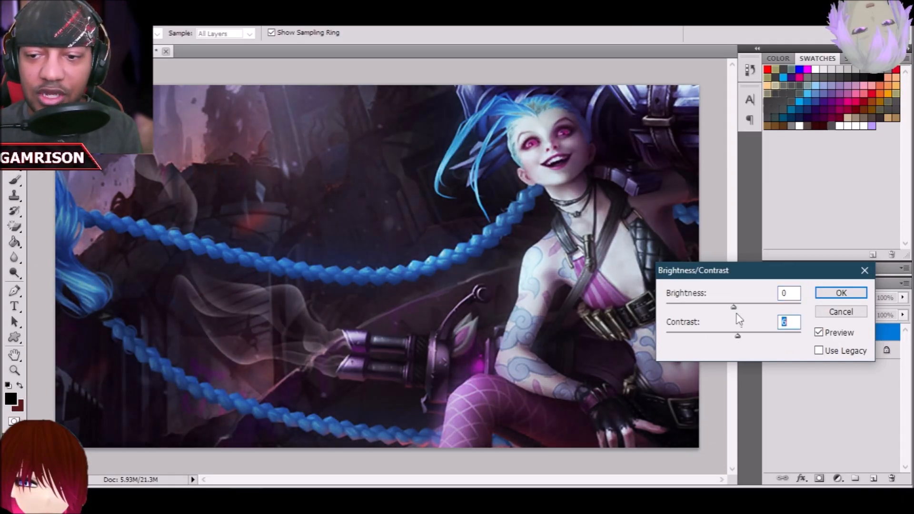
{"action": "left_click_drag", "start_coordinate": [734, 307], "coordinate": [801, 337]}
{"action": "left_click_drag", "start_coordinate": [740, 309], "coordinate": [756, 314]}
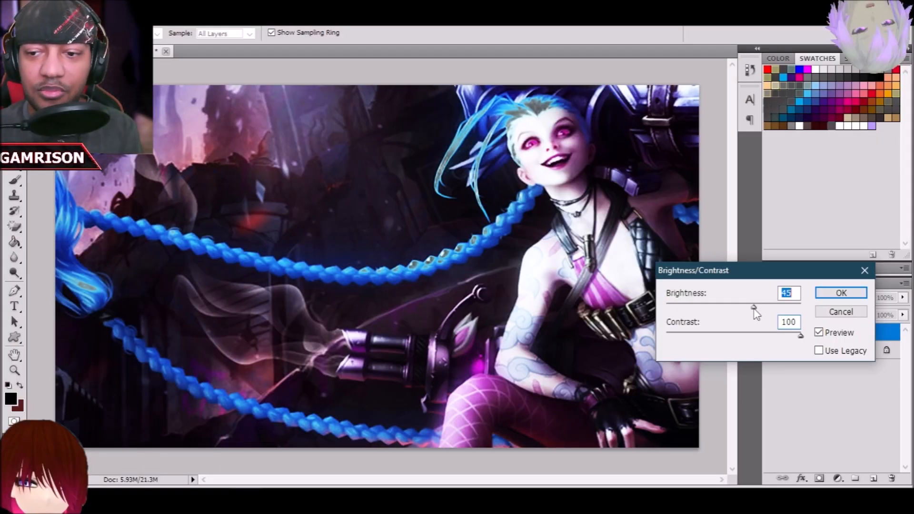
{"action": "mouse_move", "coordinate": [757, 314]}
{"action": "left_mouse_down"}
{"action": "mouse_move", "coordinate": [858, 313]}
{"action": "mouse_move", "coordinate": [767, 314]}
{"action": "left_mouse_up"}
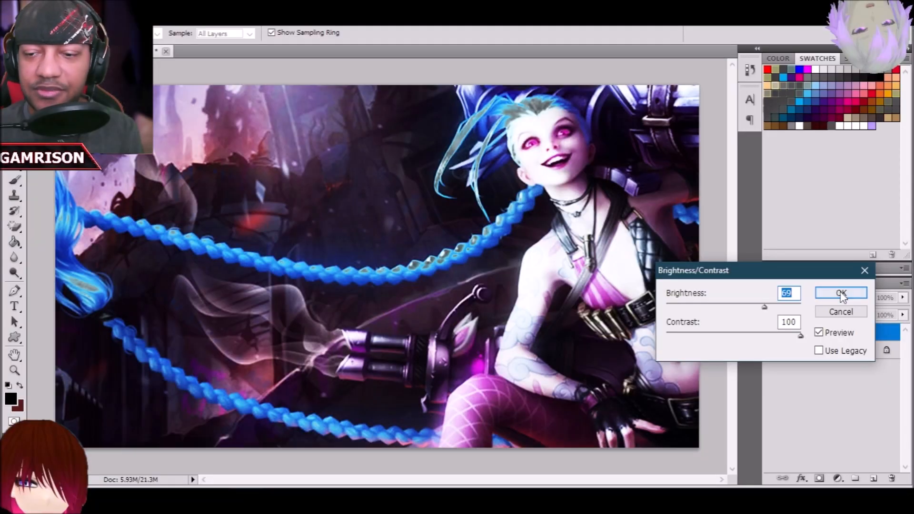
{"action": "left_click", "coordinate": [841, 293]}
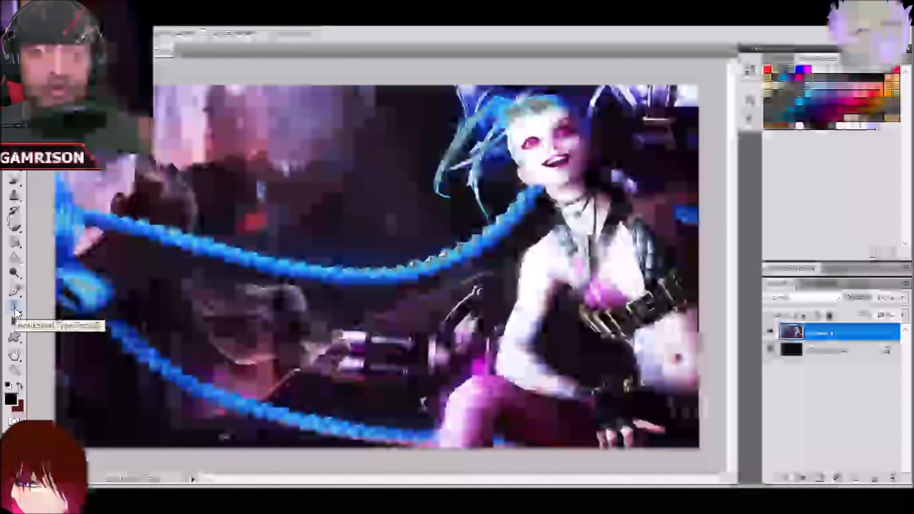
Add the text JINX in white to the left of the character as a new text layer
{"action": "left_click", "coordinate": [15, 309]}
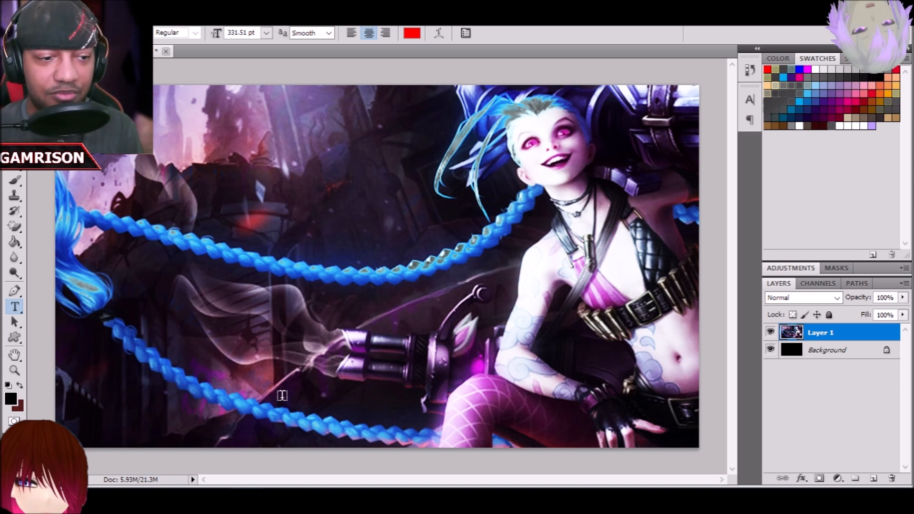
{"action": "left_click", "coordinate": [412, 32]}
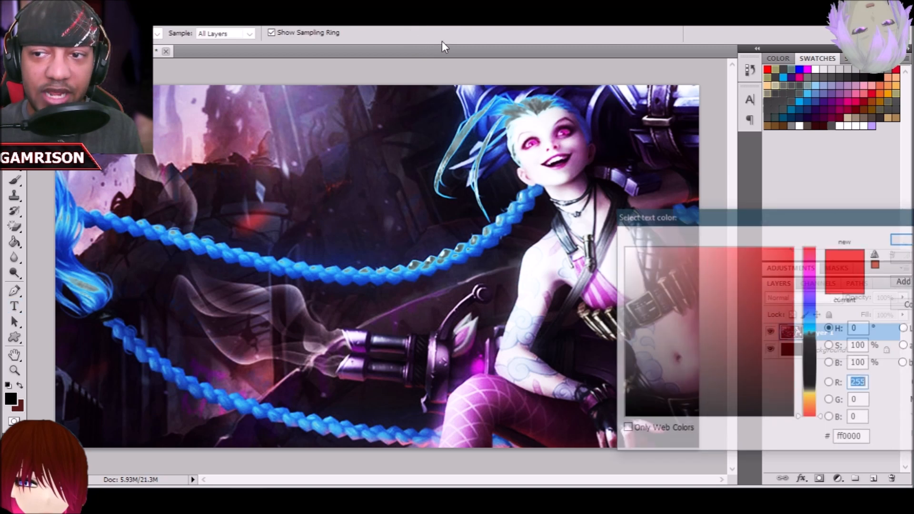
{"action": "left_click", "coordinate": [816, 70]}
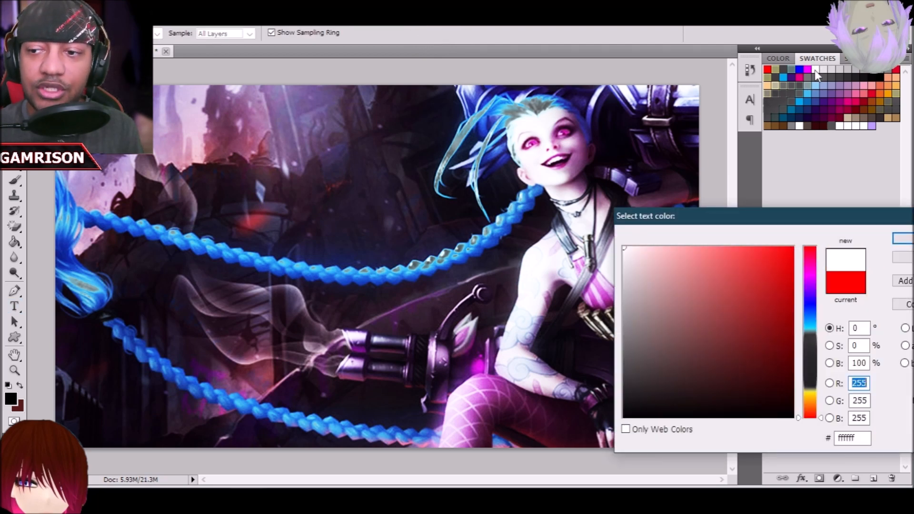
{"action": "left_click", "coordinate": [903, 238]}
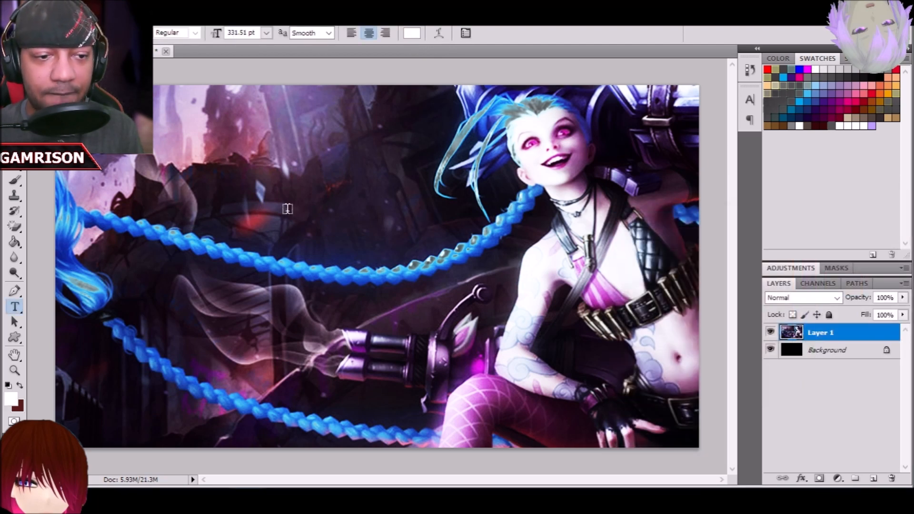
{"action": "left_click", "coordinate": [269, 243]}
{"action": "type", "text": "JINX"}
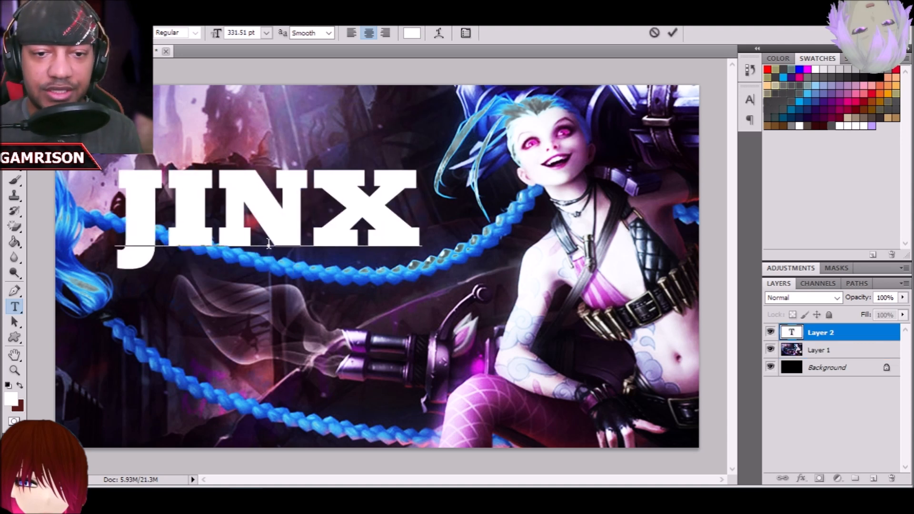
{"action": "left_click", "coordinate": [827, 353]}
{"action": "left_click", "coordinate": [826, 335]}
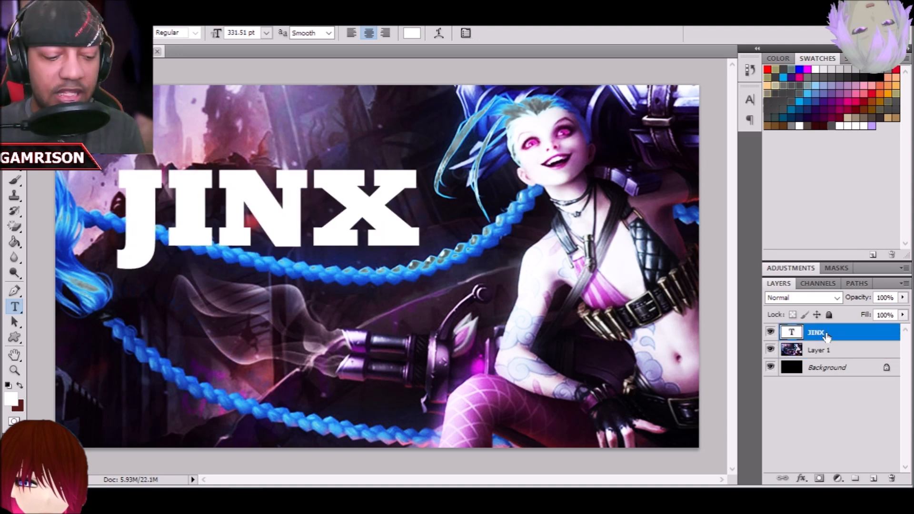
Move the JINX text down to the lower-left part of the canvas, below the upper blue braid
{"action": "key", "text": "ctrl+t"}
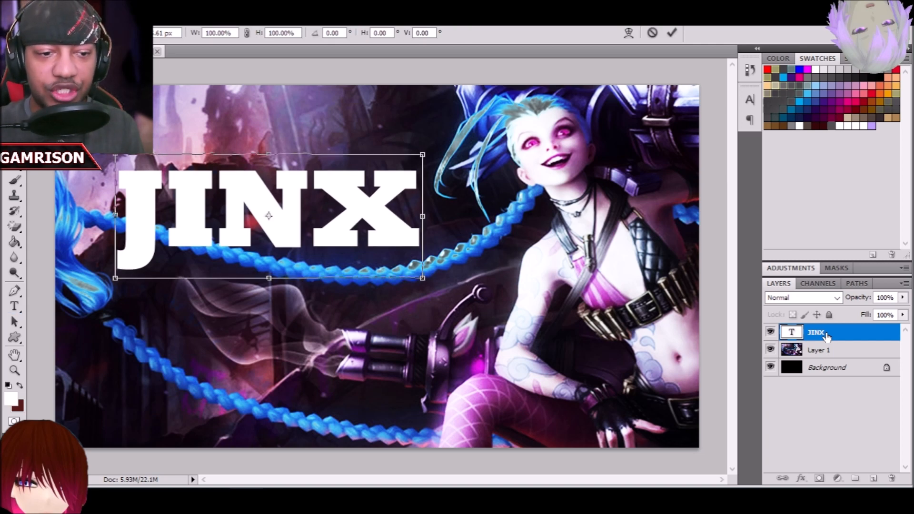
{"action": "key", "text": "shift+Down"}
{"action": "key", "text": "shift+Down"}
{"action": "key", "text": "shift+Down"}
{"action": "key", "text": "shift+Down"}
{"action": "key", "text": "shift+Down"}
{"action": "key", "text": "shift+Down"}
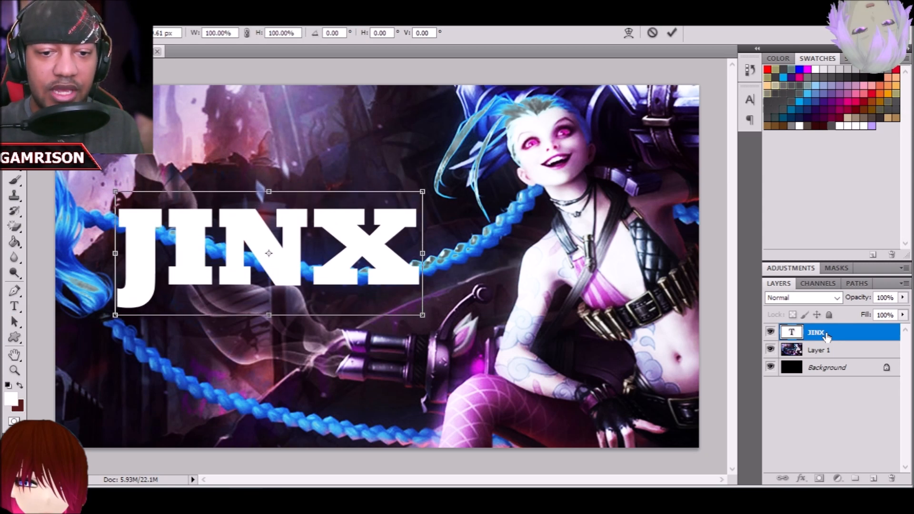
{"action": "key", "text": "Return"}
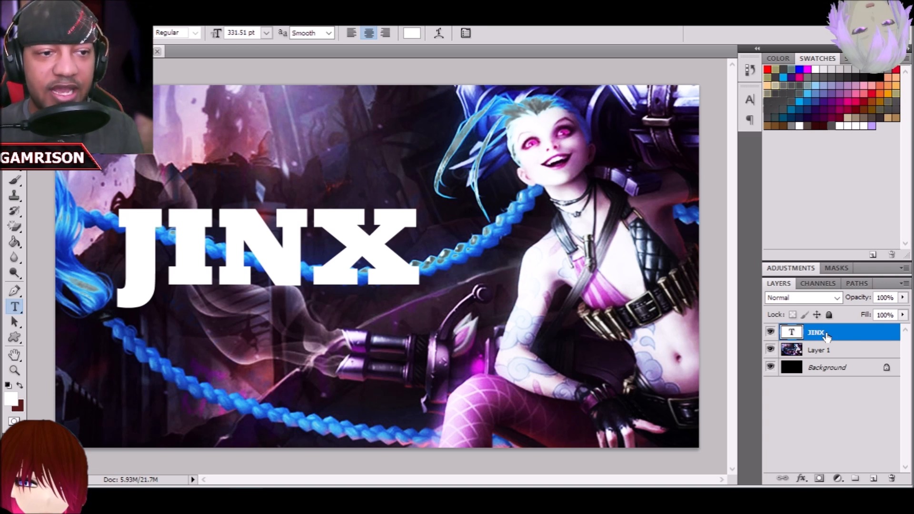
{"action": "key", "text": "ctrl+t"}
{"action": "left_click_drag", "start_coordinate": [317, 265], "coordinate": [317, 340]}
{"action": "key", "text": "Return"}
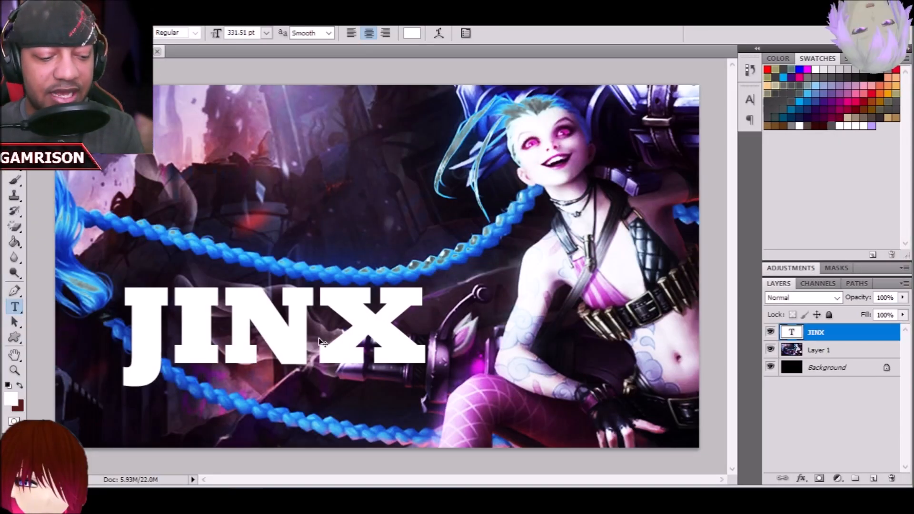
{"action": "key", "text": "ctrl+t"}
{"action": "left_click_drag", "start_coordinate": [425, 275], "coordinate": [242, 363]}
{"action": "key", "text": "Return"}
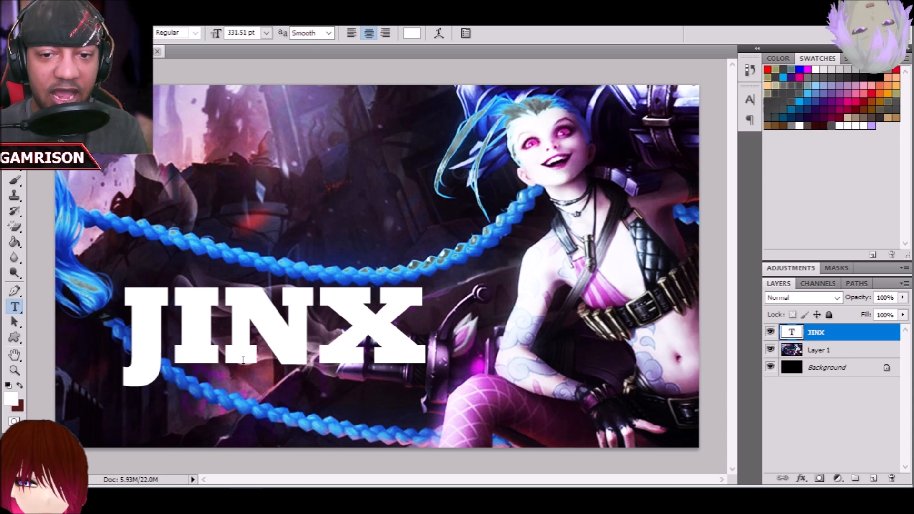
Darken the Jinx image on Layer 1 with a Brightness/Contrast adjustment at brightness -150
{"action": "left_click", "coordinate": [834, 353]}
{"action": "left_click", "coordinate": [88, 18]}
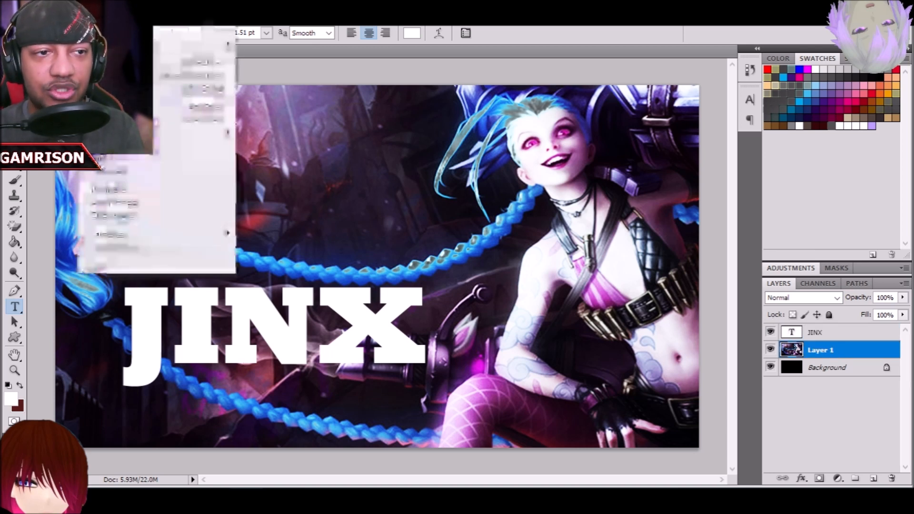
{"action": "mouse_move", "coordinate": [218, 45]}
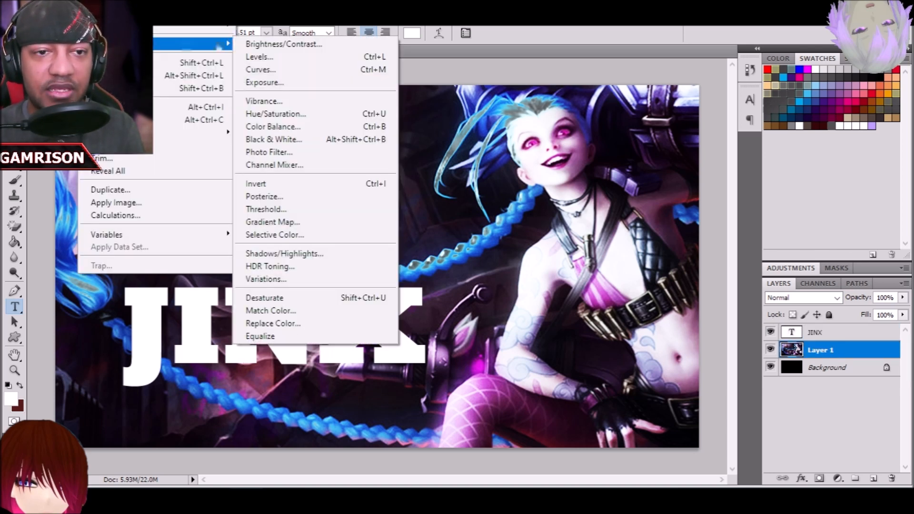
{"action": "left_click", "coordinate": [275, 47]}
{"action": "left_click_drag", "start_coordinate": [732, 309], "coordinate": [666, 311]}
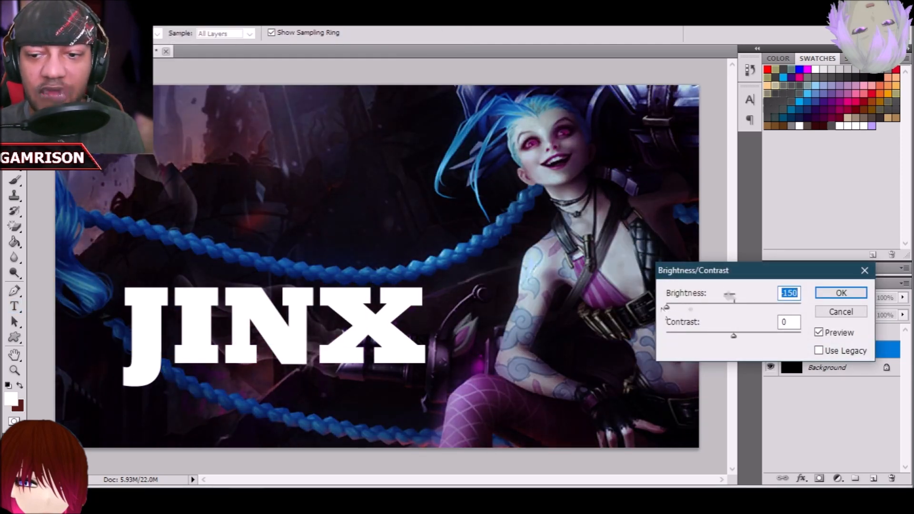
{"action": "left_click", "coordinate": [836, 294]}
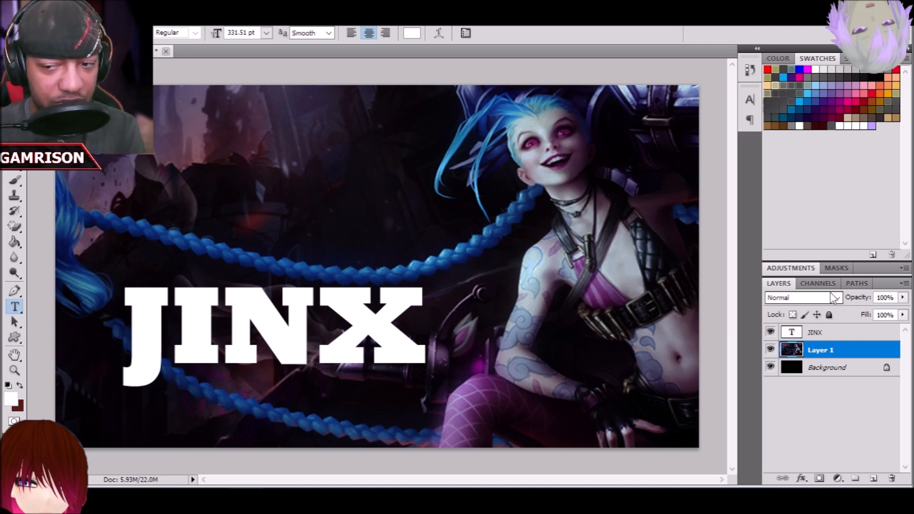
Try a drop shadow on the JINX text with 100% opacity, 90° angle, 0 px distance, 14% spread and 125 px size
{"action": "left_click", "coordinate": [830, 334]}
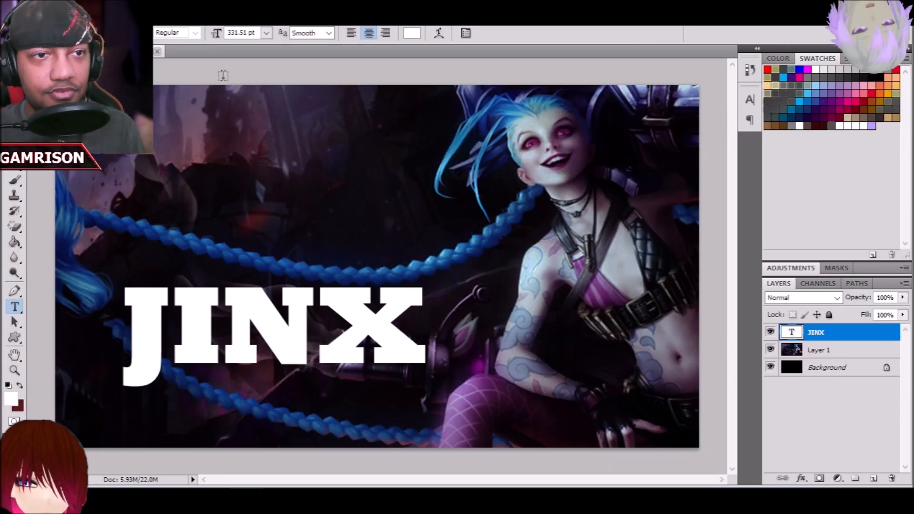
{"action": "key", "text": "alt+l"}
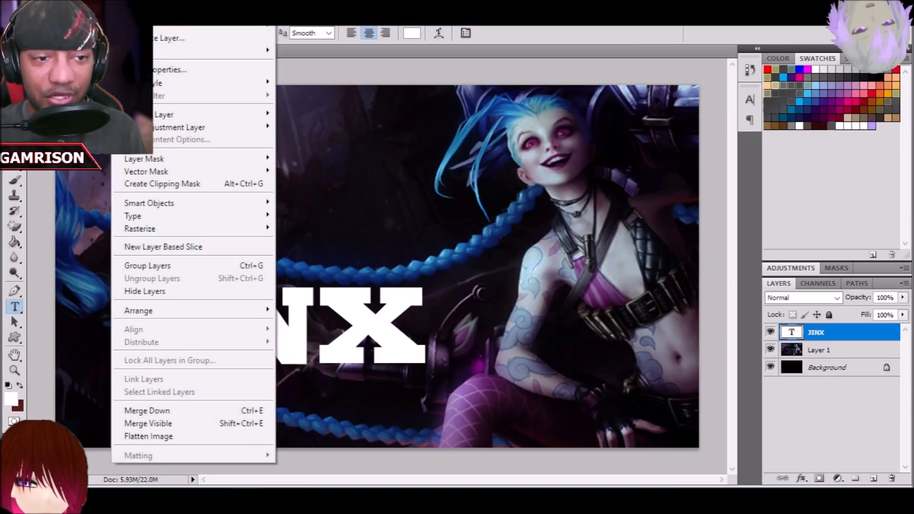
{"action": "mouse_move", "coordinate": [188, 89]}
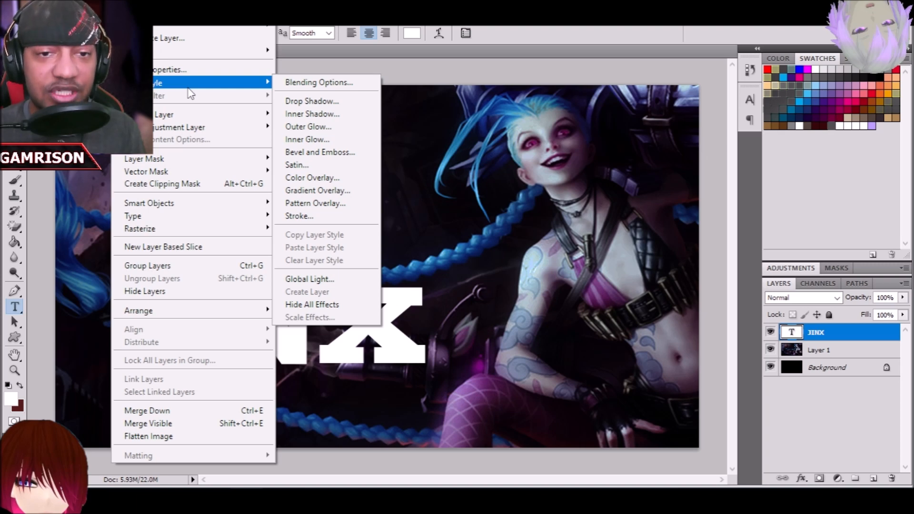
{"action": "left_click", "coordinate": [321, 101]}
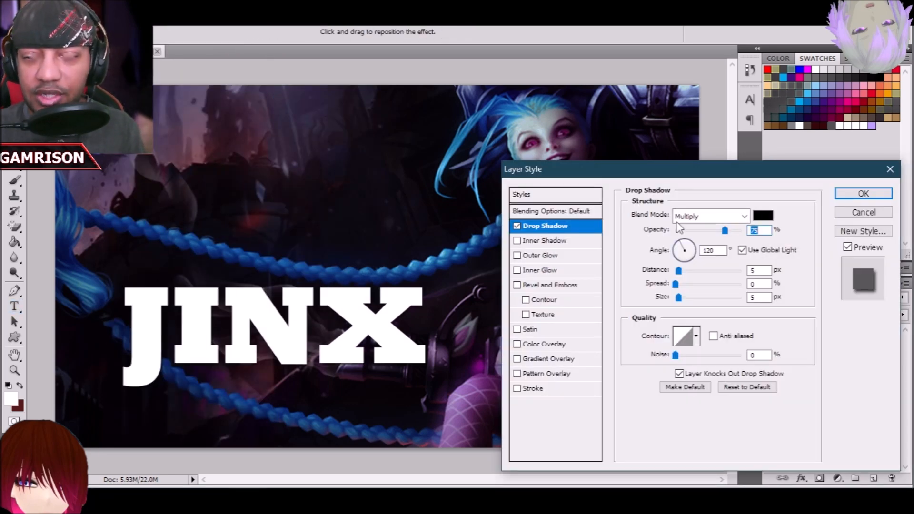
{"action": "left_click_drag", "start_coordinate": [725, 230], "coordinate": [770, 231]}
{"action": "double_click", "coordinate": [712, 250]}
{"action": "type", "text": "90"}
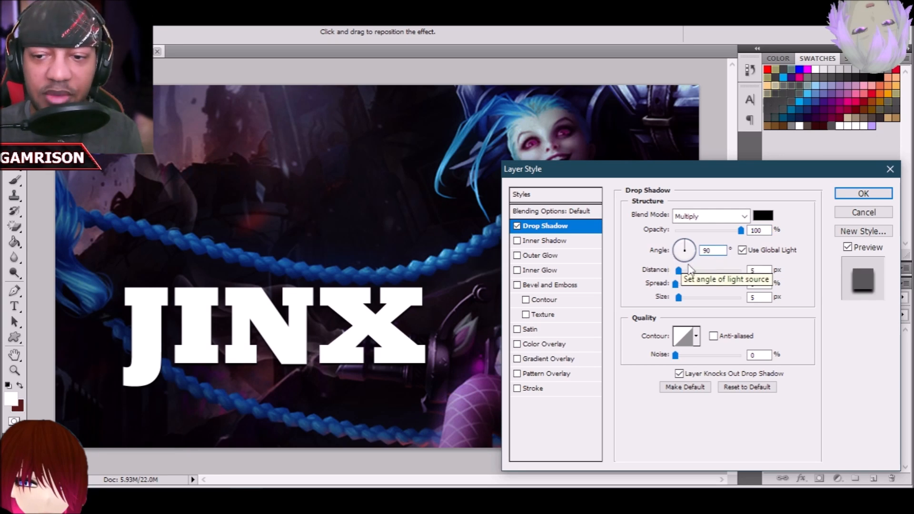
{"action": "left_click_drag", "start_coordinate": [678, 271], "coordinate": [790, 292]}
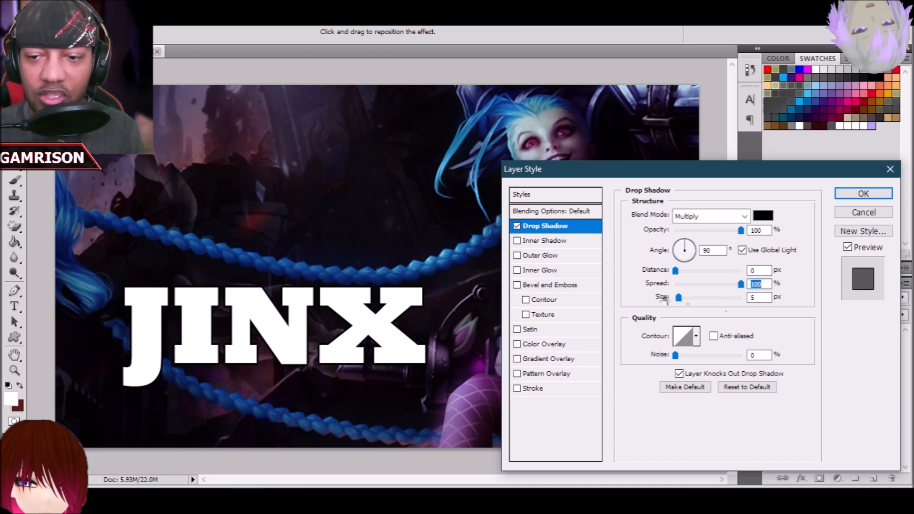
{"action": "mouse_move", "coordinate": [679, 296]}
{"action": "left_mouse_down"}
{"action": "mouse_move", "coordinate": [750, 302]}
{"action": "mouse_move", "coordinate": [686, 299]}
{"action": "left_mouse_up"}
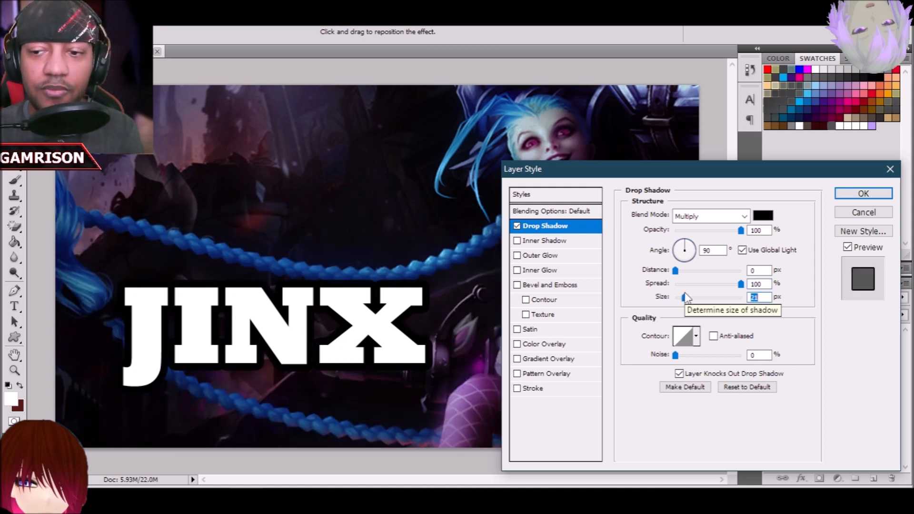
{"action": "left_click_drag", "start_coordinate": [741, 284], "coordinate": [713, 306]}
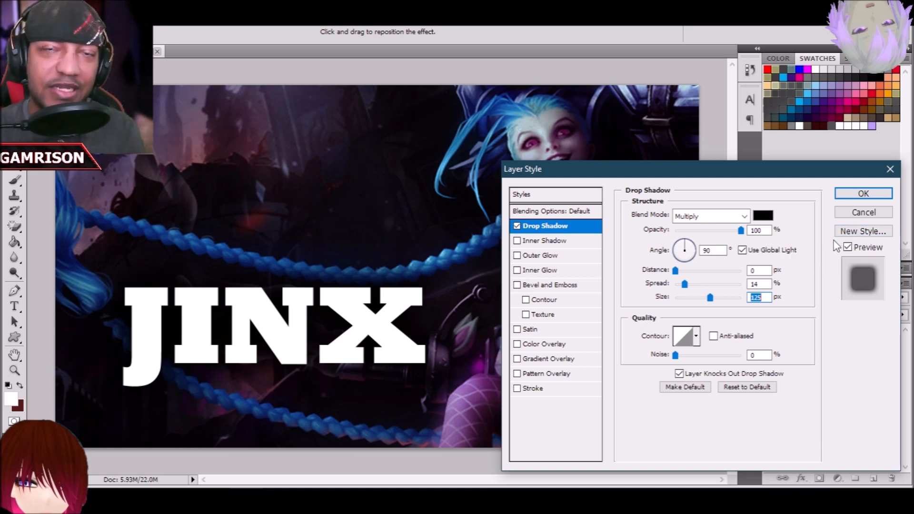
{"action": "left_click", "coordinate": [856, 214]}
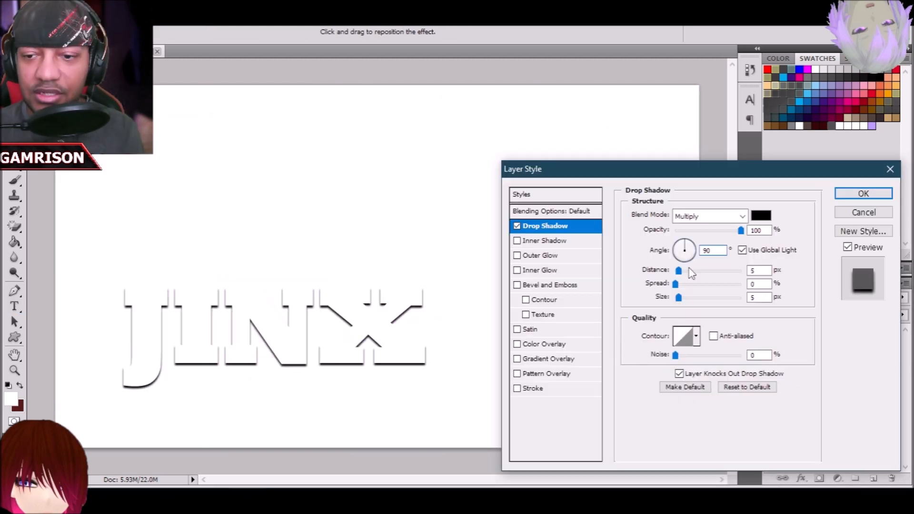
Set the JINX text's drop shadow to 0 px distance, 100% spread and 10 px size, and enable Outer Glow
{"action": "left_click_drag", "start_coordinate": [691, 271], "coordinate": [715, 305]}
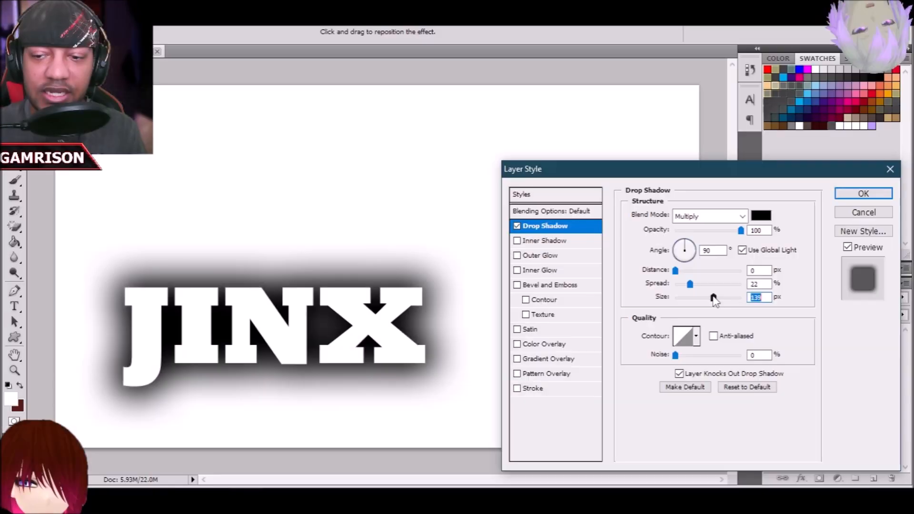
{"action": "left_click_drag", "start_coordinate": [690, 284], "coordinate": [743, 284]}
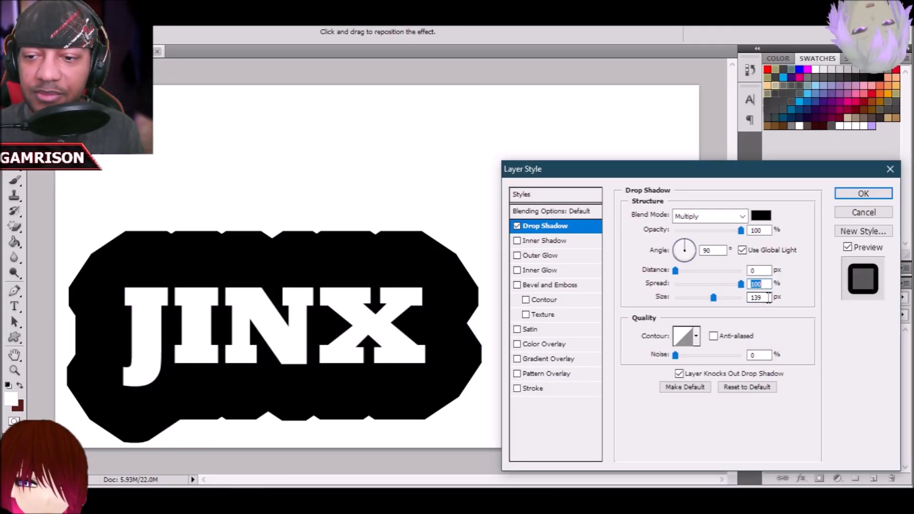
{"action": "type", "text": "10"}
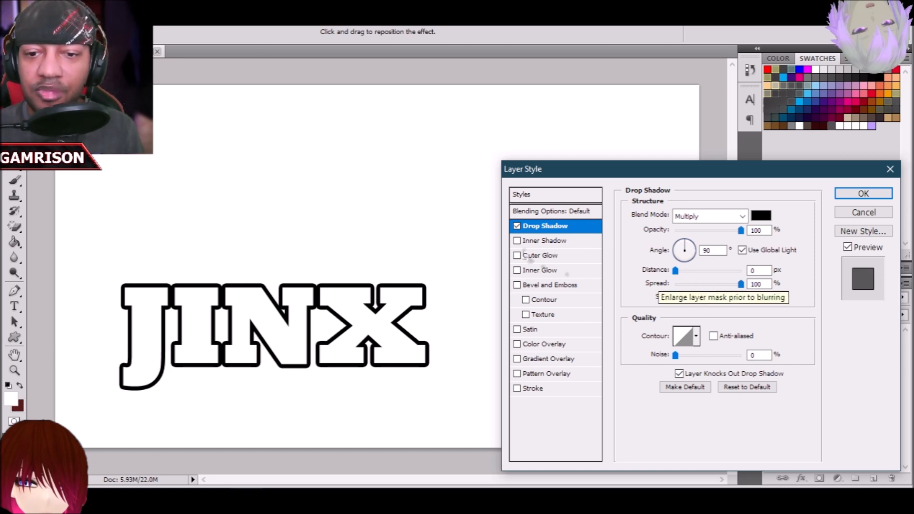
{"action": "left_click", "coordinate": [543, 255]}
{"action": "left_click", "coordinate": [544, 226]}
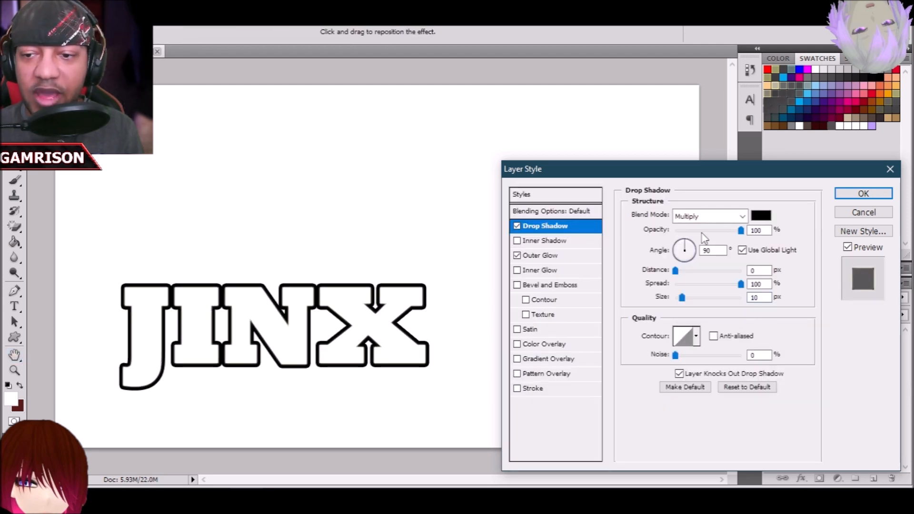
Set the JINX drop shadow to 16% spread and 122 px size, and add an enlarged red outer glow at 100% opacity
{"action": "left_click_drag", "start_coordinate": [675, 283], "coordinate": [712, 304]}
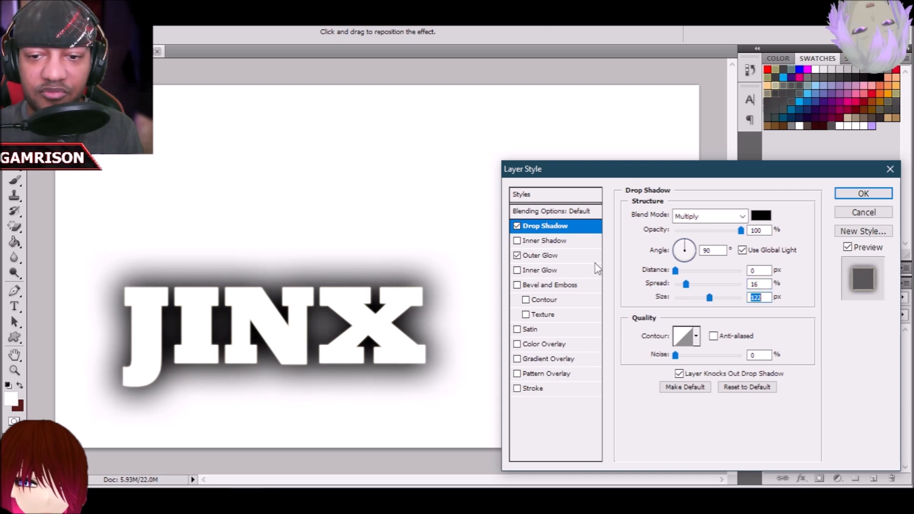
{"action": "left_click", "coordinate": [578, 258]}
{"action": "left_click", "coordinate": [757, 230]}
{"action": "left_click", "coordinate": [658, 259]}
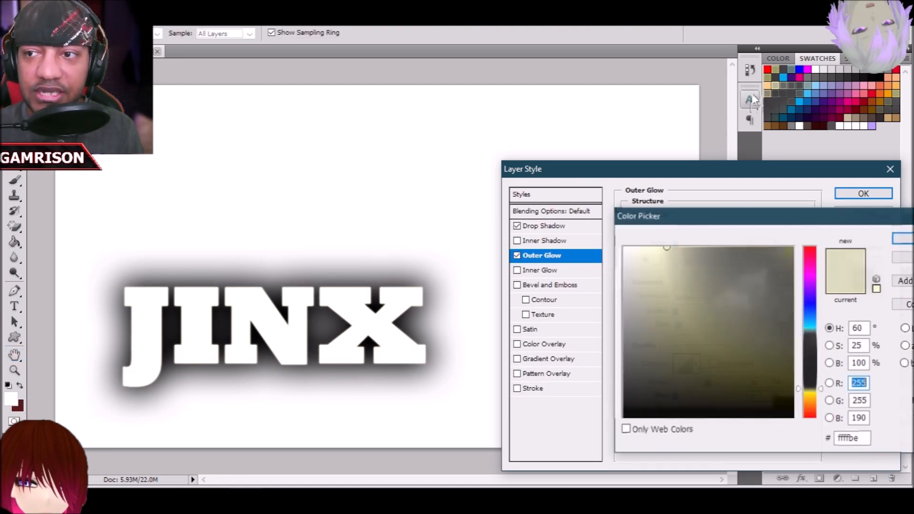
{"action": "left_click", "coordinate": [768, 70]}
{"action": "left_click", "coordinate": [901, 238]}
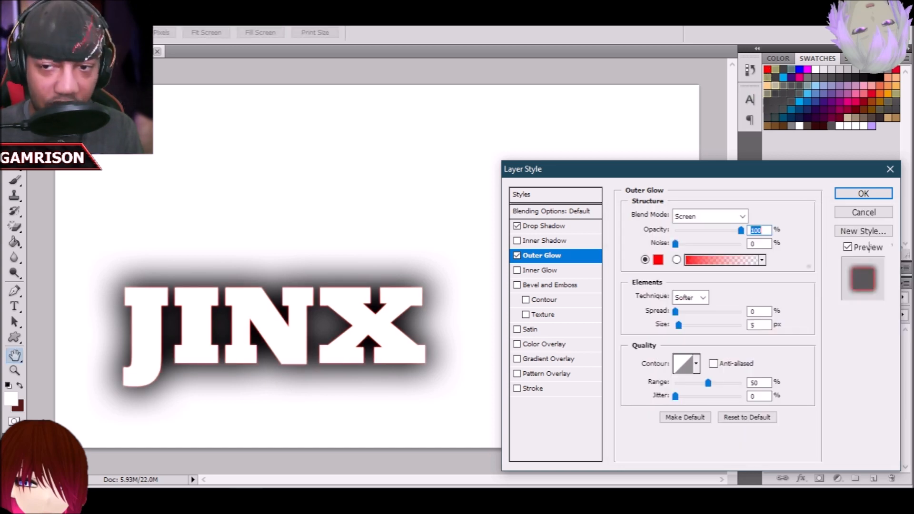
{"action": "left_click", "coordinate": [680, 327]}
{"action": "mouse_move", "coordinate": [682, 332]}
{"action": "left_mouse_down"}
{"action": "mouse_move", "coordinate": [750, 328]}
{"action": "mouse_move", "coordinate": [639, 330]}
{"action": "mouse_move", "coordinate": [719, 329]}
{"action": "mouse_move", "coordinate": [679, 332]}
{"action": "mouse_move", "coordinate": [696, 329]}
{"action": "mouse_move", "coordinate": [687, 328]}
{"action": "left_mouse_up"}
Add an inner glow to the JINX text with 100% opacity, 117 px size and red color ff0000
{"action": "left_click", "coordinate": [575, 274]}
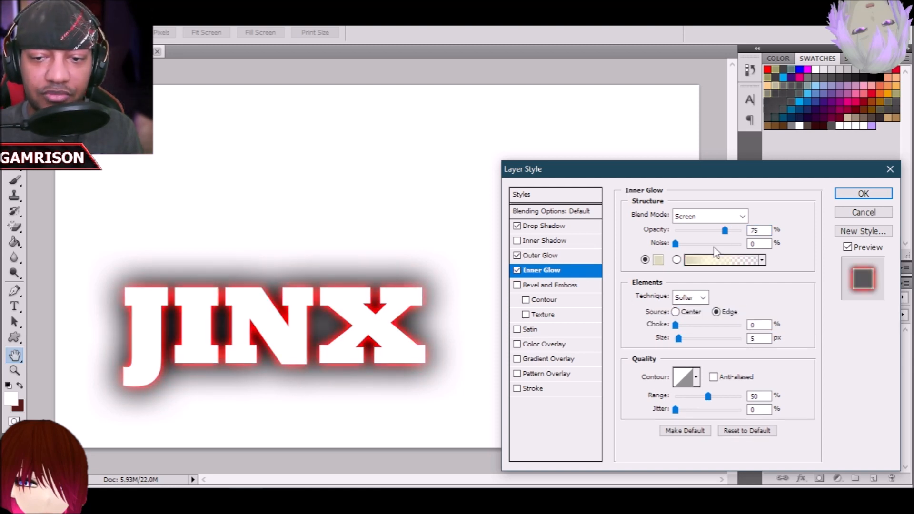
{"action": "left_click_drag", "start_coordinate": [679, 337], "coordinate": [709, 336]}
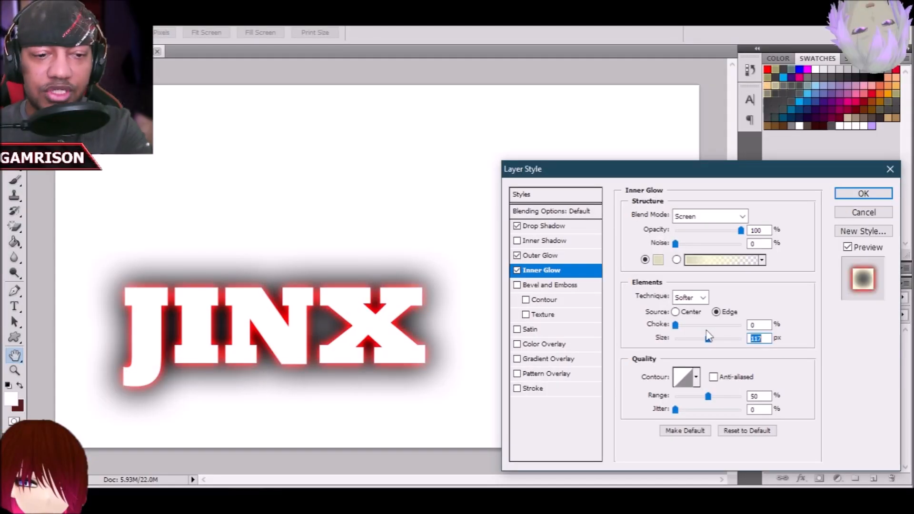
{"action": "left_click", "coordinate": [658, 260]}
{"action": "left_click", "coordinate": [768, 70]}
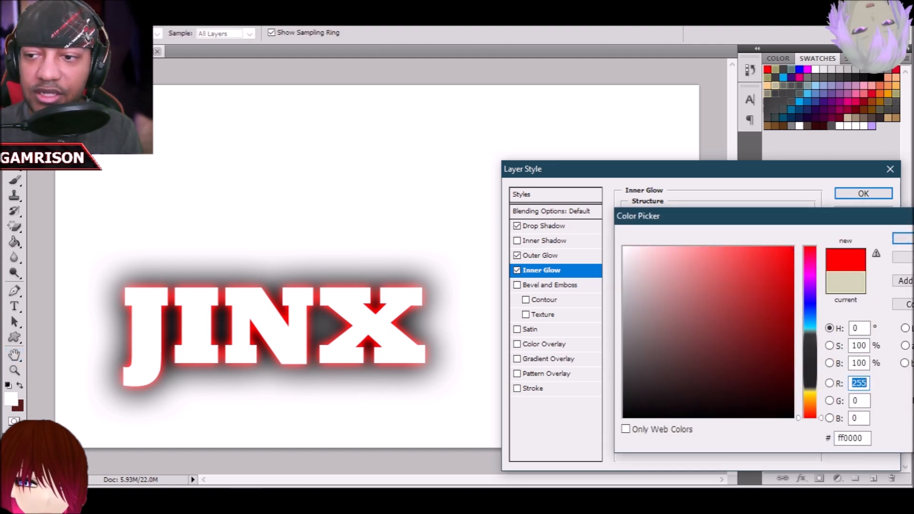
{"action": "left_click", "coordinate": [903, 238]}
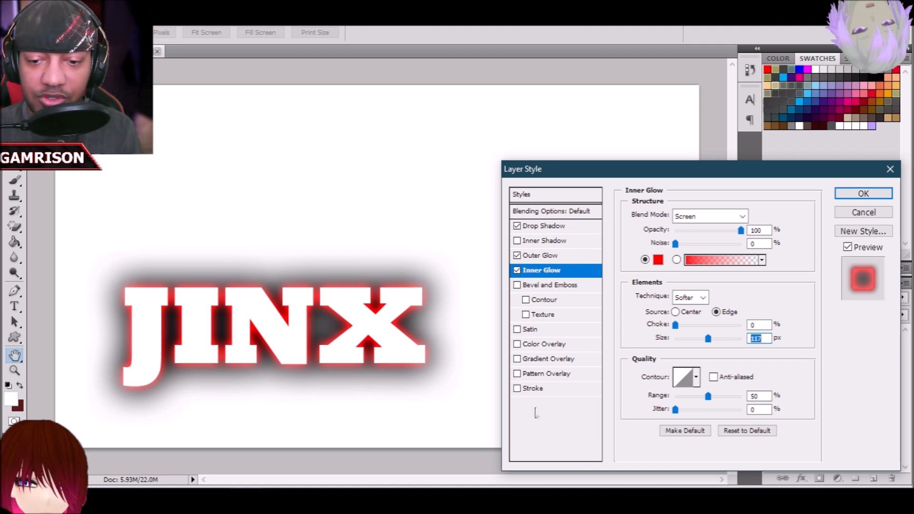
Add a slightly thickened outside stroke in magenta ff00ff to the JINX text and apply the layer style
{"action": "left_click", "coordinate": [532, 389]}
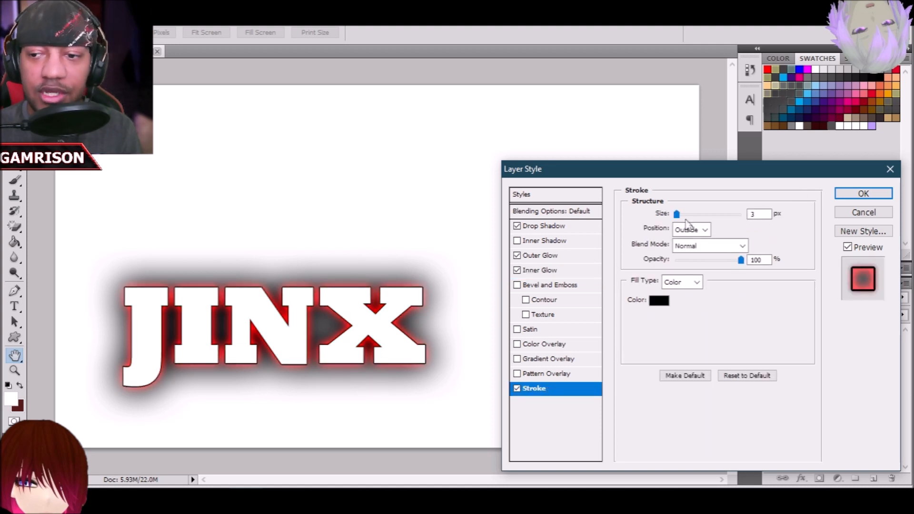
{"action": "mouse_move", "coordinate": [677, 214]}
{"action": "left_mouse_down"}
{"action": "mouse_move", "coordinate": [693, 215]}
{"action": "mouse_move", "coordinate": [679, 215]}
{"action": "left_mouse_up"}
{"action": "left_click", "coordinate": [659, 300]}
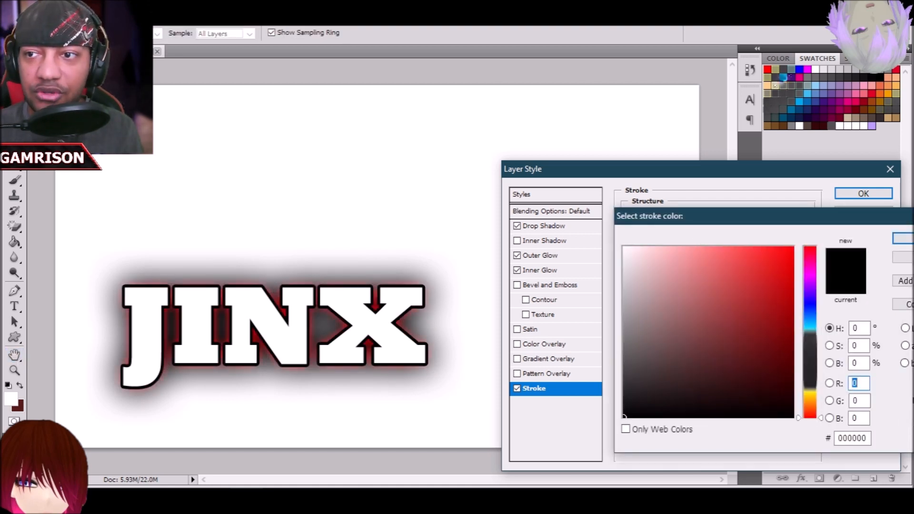
{"action": "left_click", "coordinate": [808, 69]}
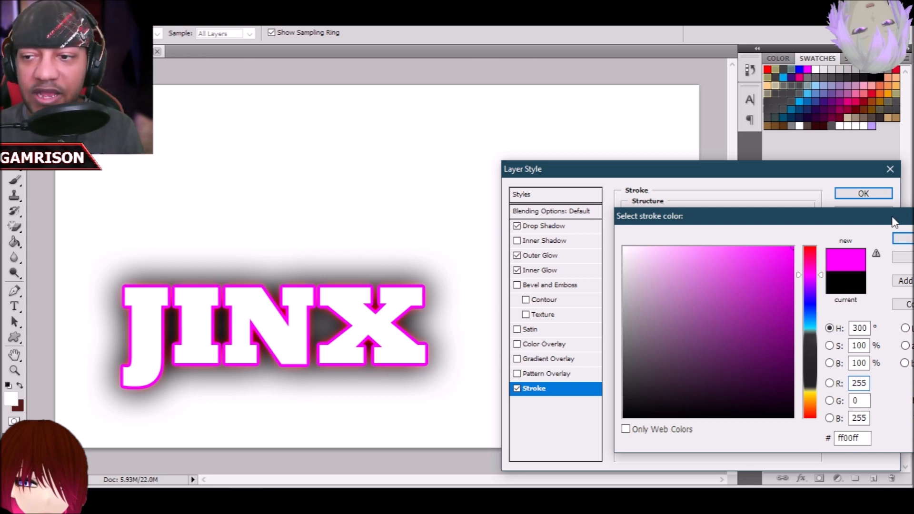
{"action": "left_click", "coordinate": [904, 239]}
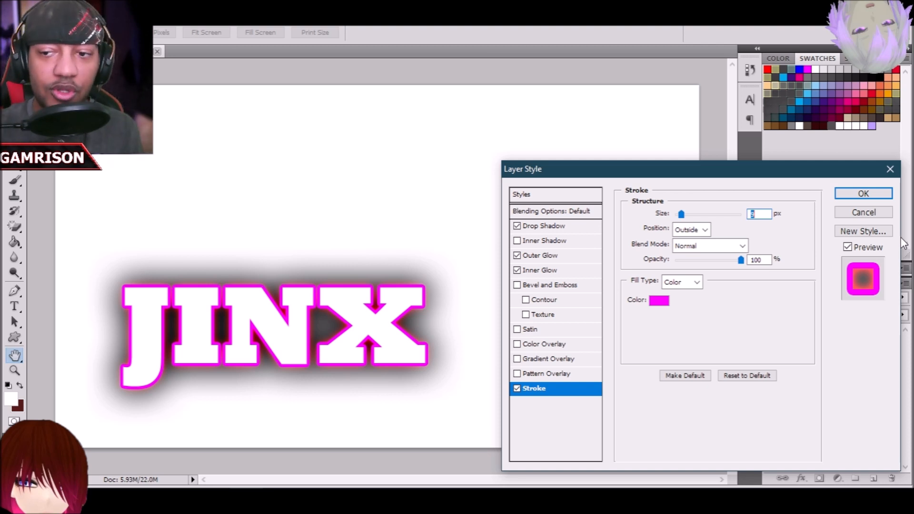
{"action": "left_click", "coordinate": [863, 193]}
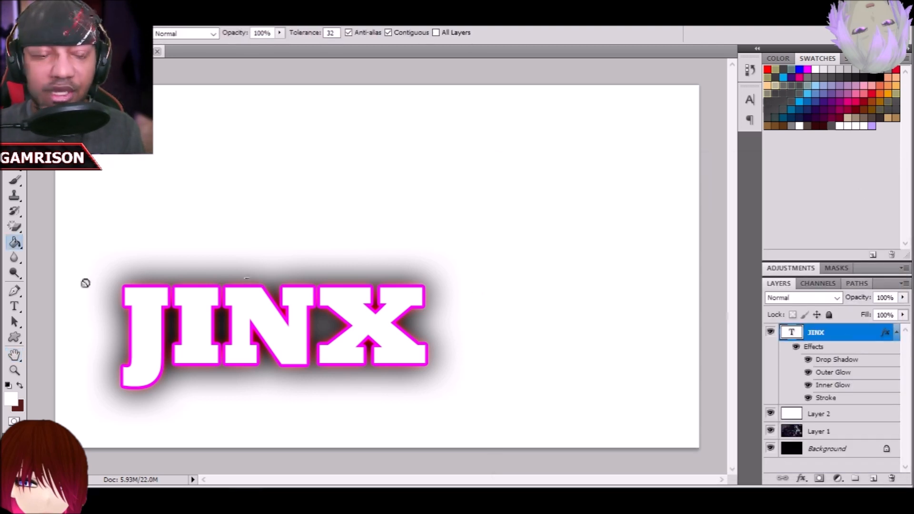
Add a new white text layer reading WORD above JINX and hide the white Layer 2
{"action": "left_click", "coordinate": [14, 306]}
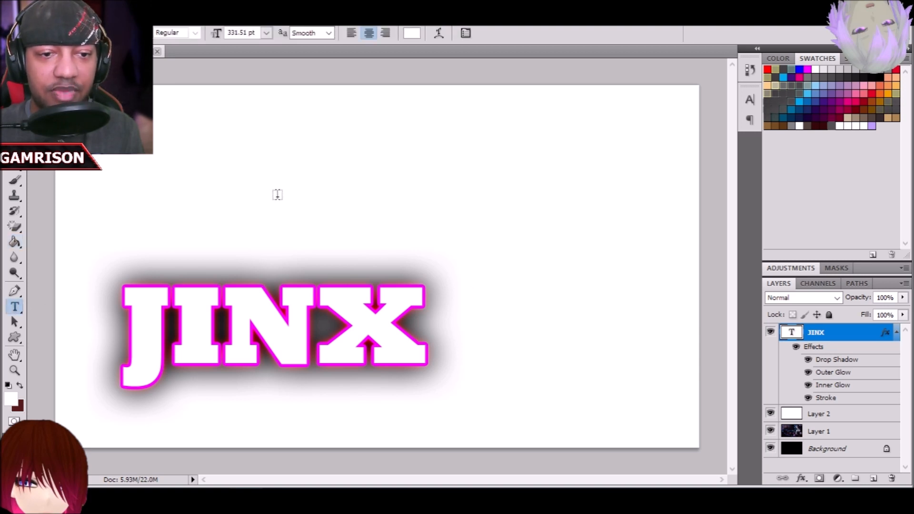
{"action": "left_click", "coordinate": [278, 194]}
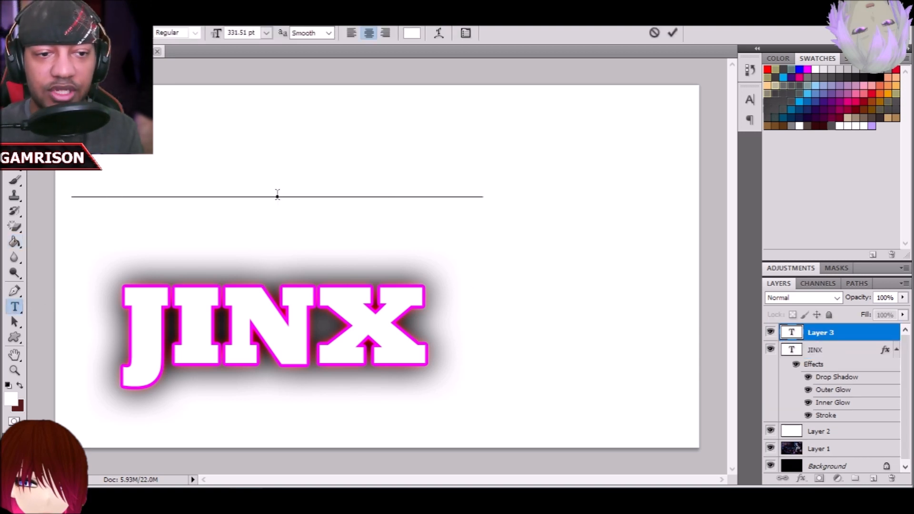
{"action": "left_click", "coordinate": [125, 20]}
{"action": "mouse_move", "coordinate": [201, 89]}
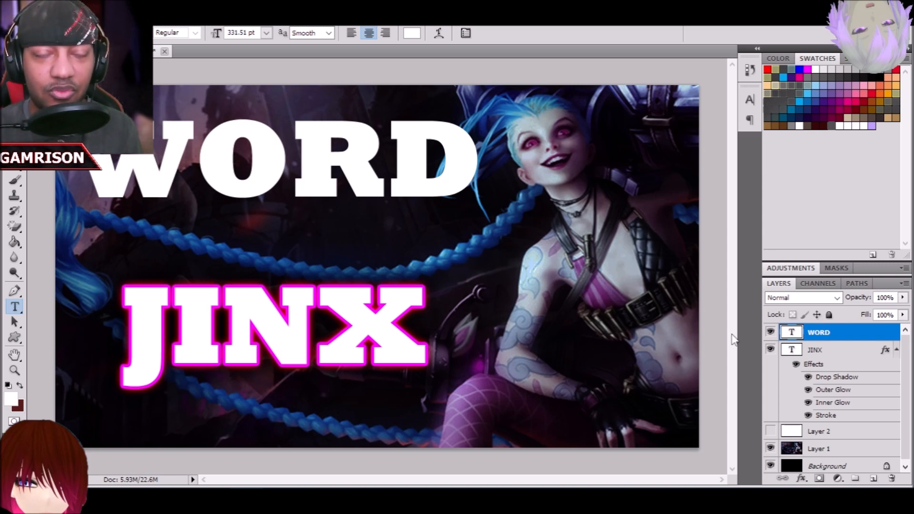
Move the JINX text further toward the canvas's lower-left corner and scale it down slightly to 314.89 pt
{"action": "left_click", "coordinate": [828, 355]}
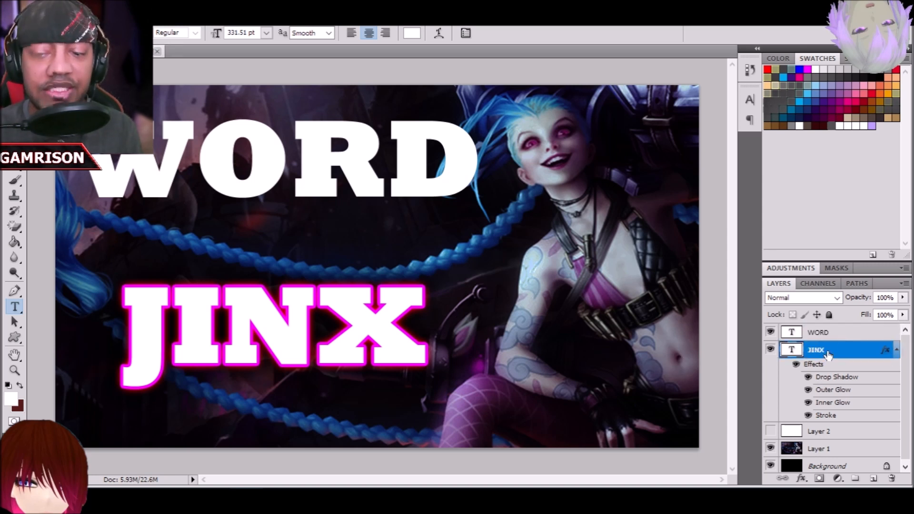
{"action": "key", "text": "ctrl+t"}
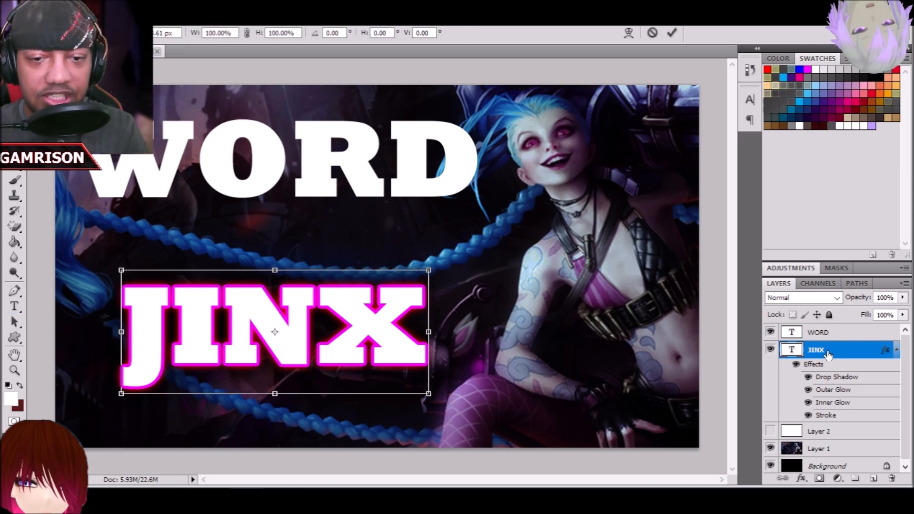
{"action": "left_click_drag", "start_coordinate": [224, 308], "coordinate": [222, 332]}
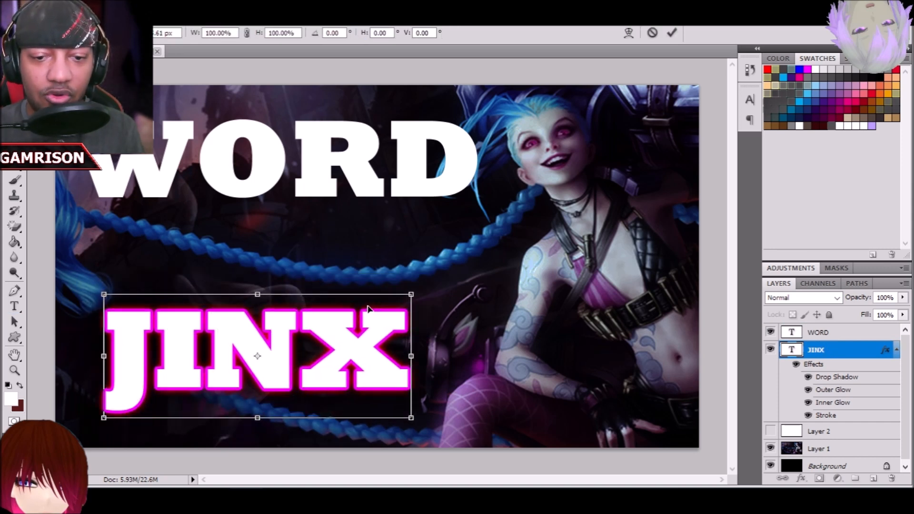
{"action": "left_click_drag", "start_coordinate": [412, 285], "coordinate": [397, 305]}
{"action": "key", "text": "Return"}
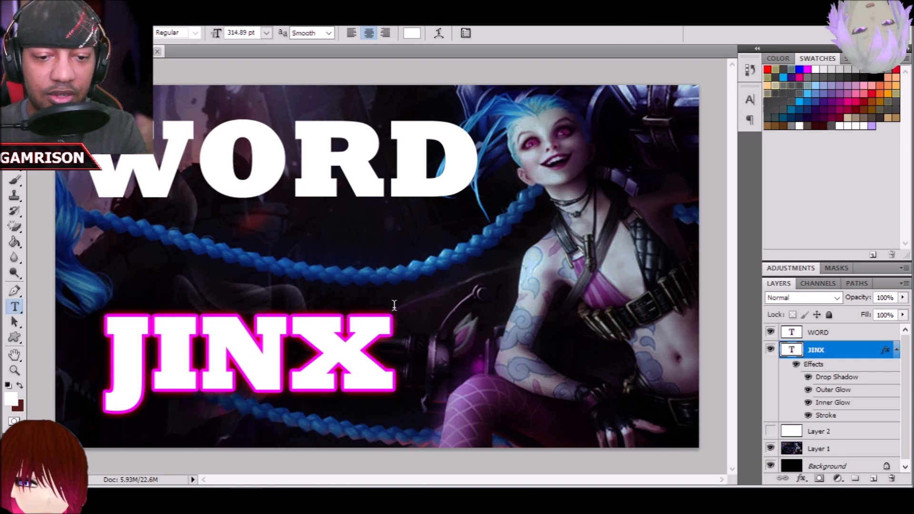
Scale the WORD text down to 76.35% and place it directly above the JINX text
{"action": "left_click", "coordinate": [819, 335]}
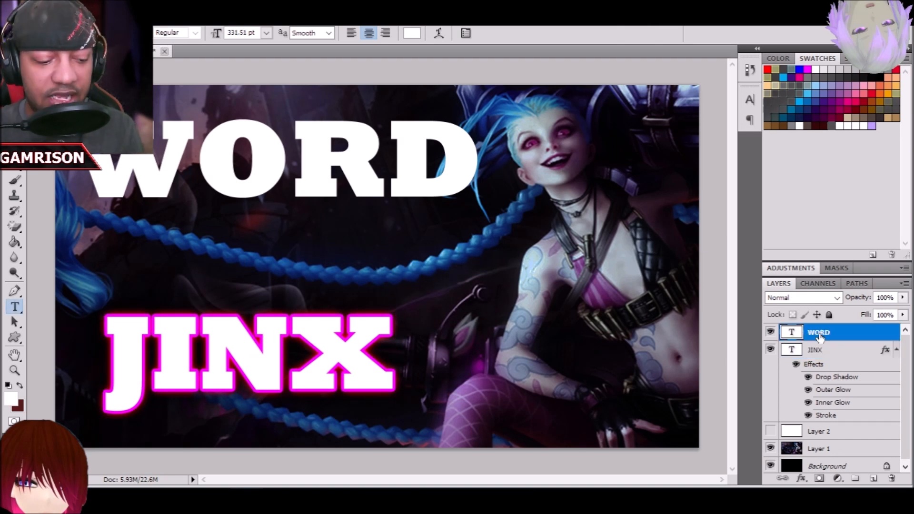
{"action": "key", "text": "ctrl+t"}
{"action": "left_click_drag", "start_coordinate": [118, 126], "coordinate": [138, 241]}
{"action": "left_click_drag", "start_coordinate": [503, 341], "coordinate": [407, 310]}
{"action": "left_click_drag", "start_coordinate": [299, 273], "coordinate": [304, 293]}
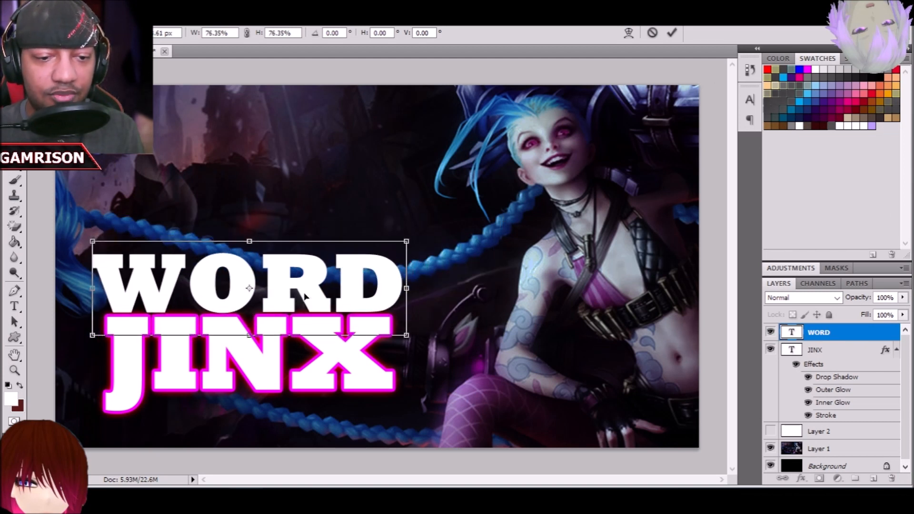
{"action": "key", "text": "Return"}
{"action": "key", "text": "t"}
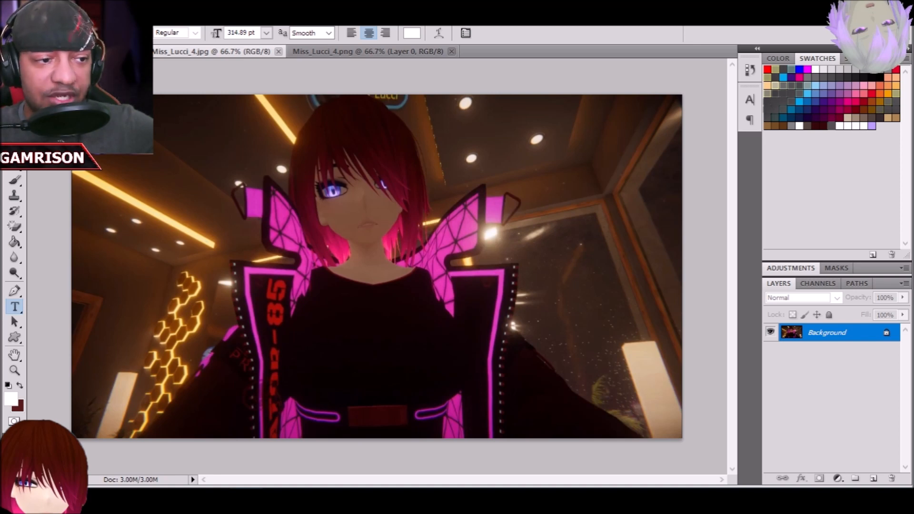
Try the Quick Selection tool with a large brush across the whole Miss_Lucci_4.jpg image, and clear the selection
{"action": "key", "text": "w"}
{"action": "left_click", "coordinate": [157, 181]}
{"action": "mouse_move", "coordinate": [95, 110]}
{"action": "left_mouse_down"}
{"action": "mouse_move", "coordinate": [476, 286]}
{"action": "mouse_move", "coordinate": [9, 281]}
{"action": "mouse_move", "coordinate": [790, 362]}
{"action": "mouse_move", "coordinate": [697, 339]}
{"action": "left_mouse_up"}
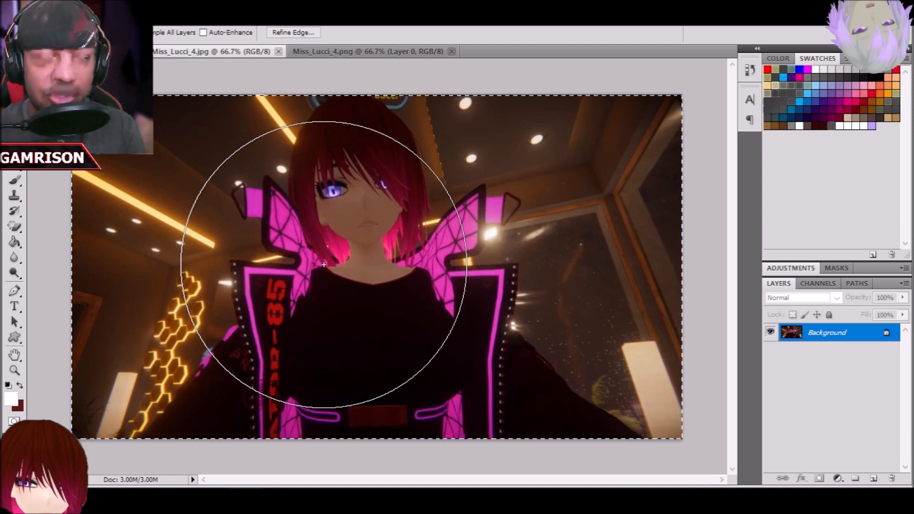
{"action": "key", "text": "ctrl+d"}
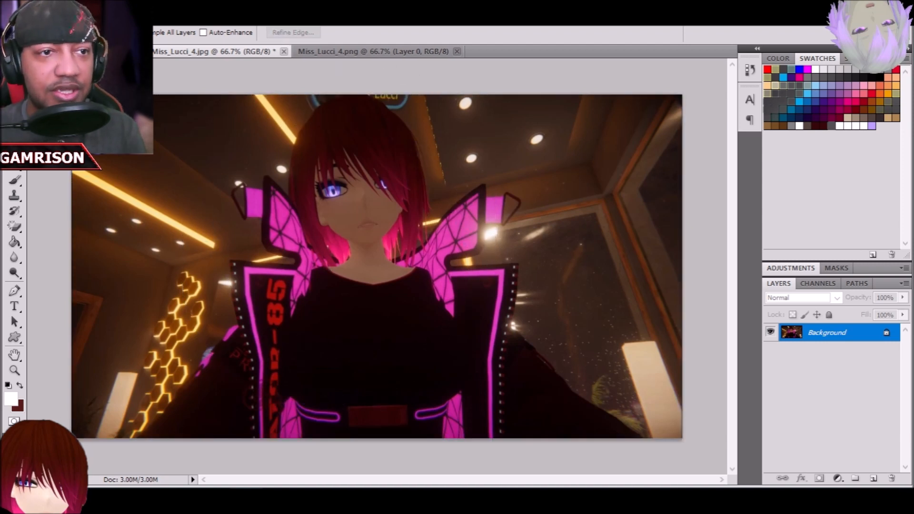
Try selecting only the red-haired character with a smaller Quick Selection brush, and clear the selection
{"action": "left_click", "coordinate": [113, 33]}
{"action": "left_click", "coordinate": [107, 67]}
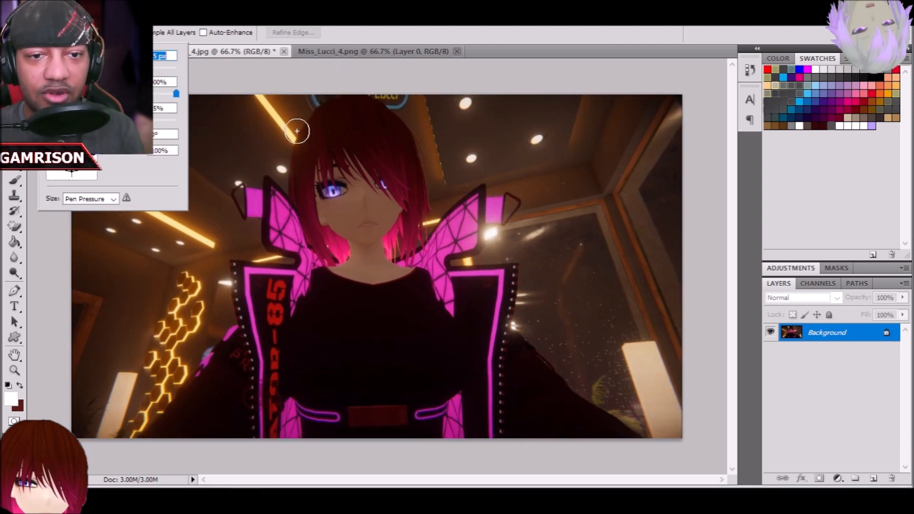
{"action": "left_click", "coordinate": [338, 116]}
{"action": "mouse_move", "coordinate": [320, 130]}
{"action": "left_mouse_down"}
{"action": "mouse_move", "coordinate": [311, 214]}
{"action": "mouse_move", "coordinate": [292, 242]}
{"action": "mouse_move", "coordinate": [284, 302]}
{"action": "mouse_move", "coordinate": [236, 375]}
{"action": "mouse_move", "coordinate": [520, 409]}
{"action": "left_mouse_up"}
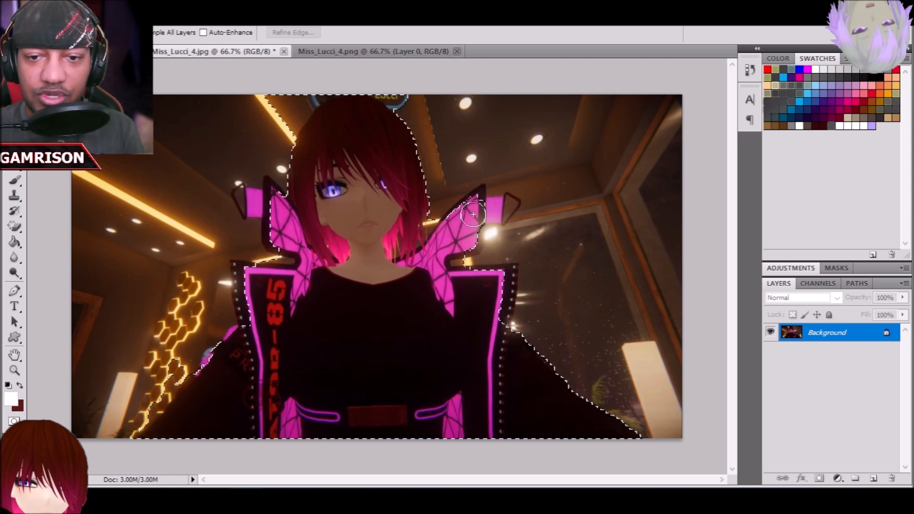
{"action": "left_click_drag", "start_coordinate": [168, 407], "coordinate": [169, 405]}
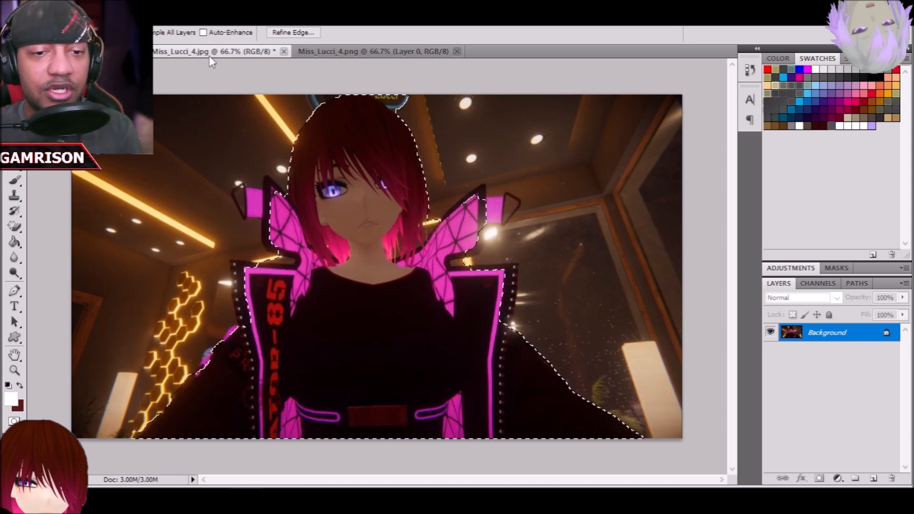
{"action": "key", "text": "ctrl+d"}
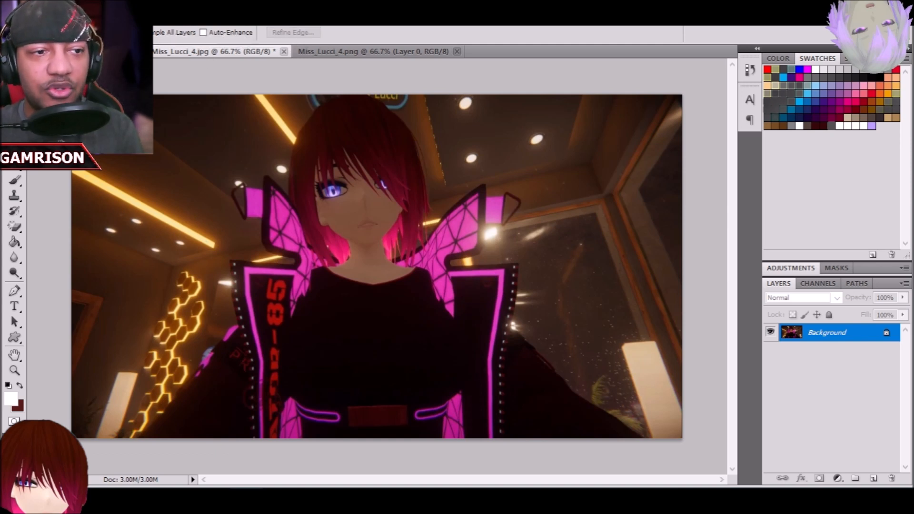
Select the entire Miss_Lucci_4.jpg image with a larger Quick Selection brush and copy it into the black document as a new layer
{"action": "left_click", "coordinate": [115, 32]}
{"action": "left_click", "coordinate": [149, 65]}
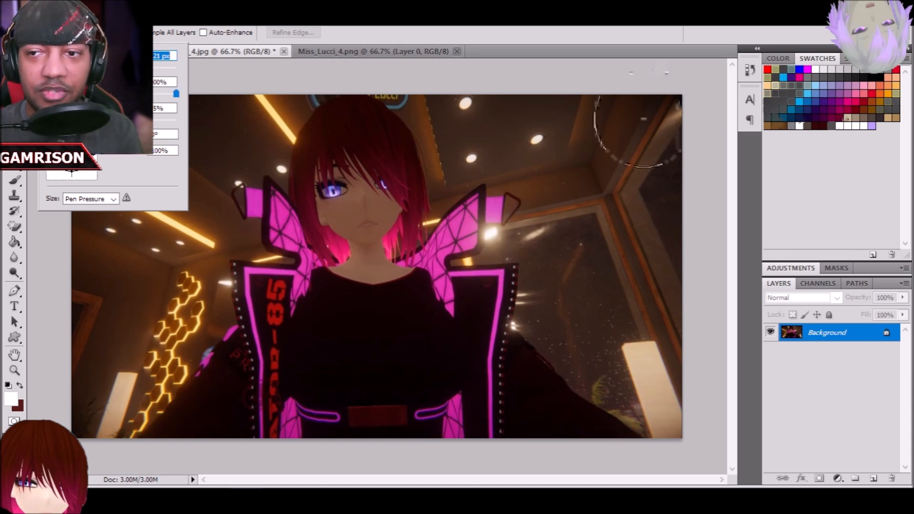
{"action": "mouse_move", "coordinate": [666, 109]}
{"action": "left_mouse_down"}
{"action": "mouse_move", "coordinate": [683, 143]}
{"action": "mouse_move", "coordinate": [223, 355]}
{"action": "mouse_move", "coordinate": [245, 337]}
{"action": "left_mouse_up"}
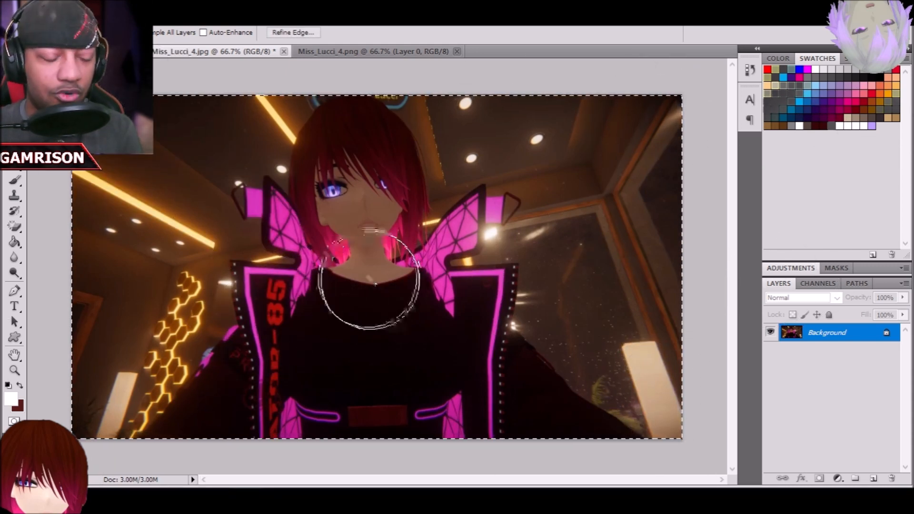
{"action": "key", "text": "ctrl+c"}
{"action": "left_click", "coordinate": [133, 51]}
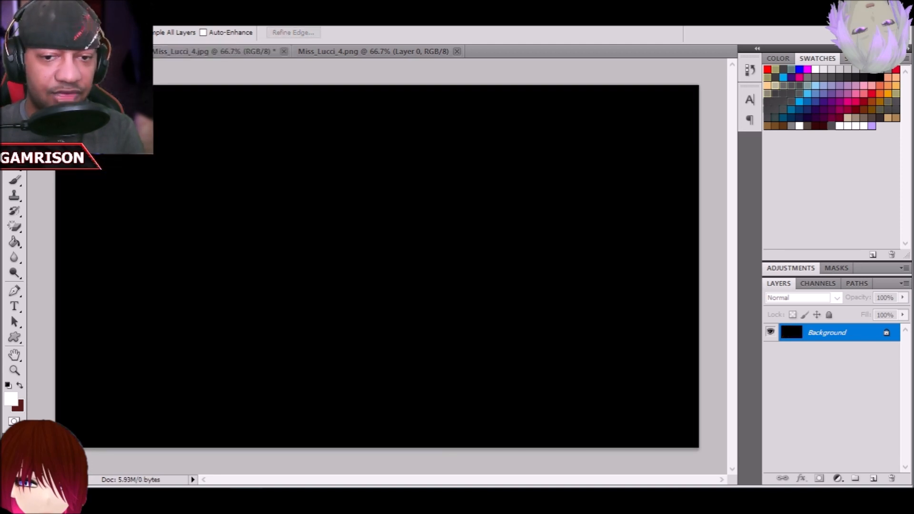
{"action": "key", "text": "ctrl+v"}
Move the pasted character image to the canvas's lower-left corner and stretch it to fill the whole canvas
{"action": "key", "text": "ctrl+t"}
{"action": "left_click_drag", "start_coordinate": [286, 187], "coordinate": [194, 244]}
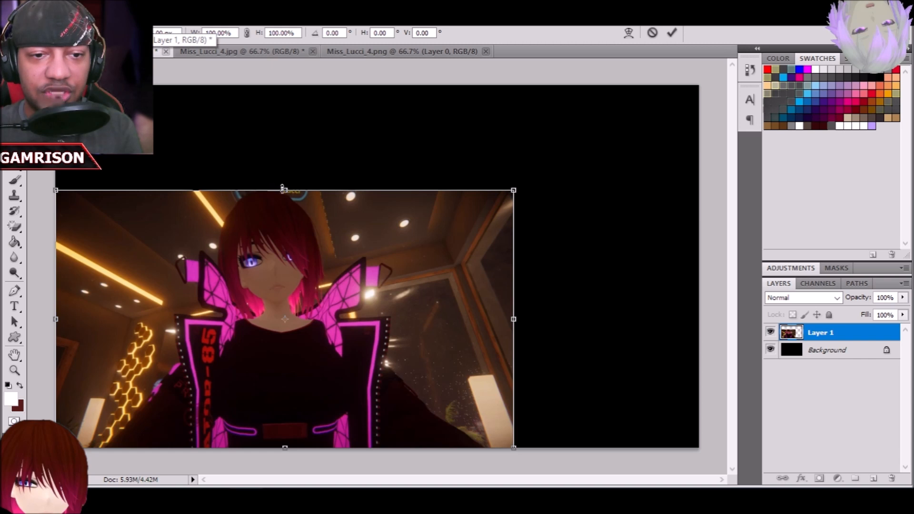
{"action": "left_click_drag", "start_coordinate": [285, 190], "coordinate": [286, 87]}
{"action": "left_click_drag", "start_coordinate": [513, 267], "coordinate": [696, 282]}
{"action": "key", "text": "Return"}
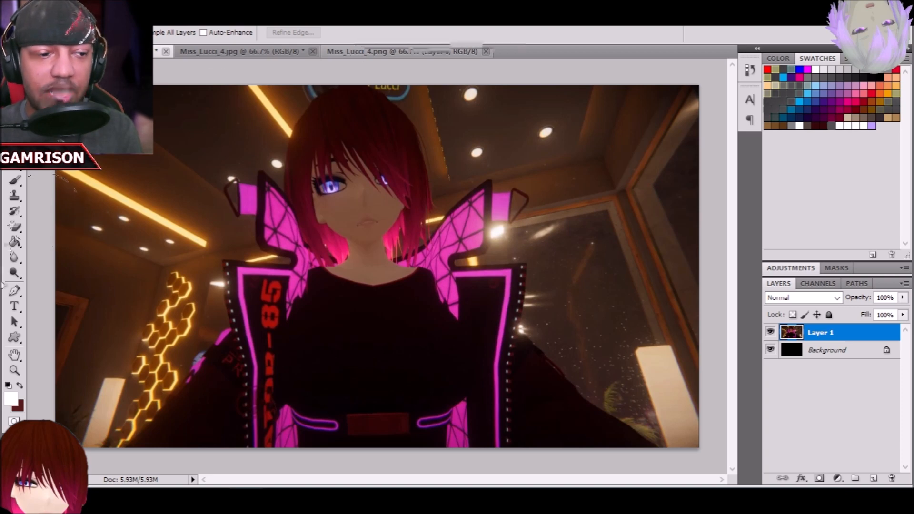
{"action": "left_click", "coordinate": [14, 291]}
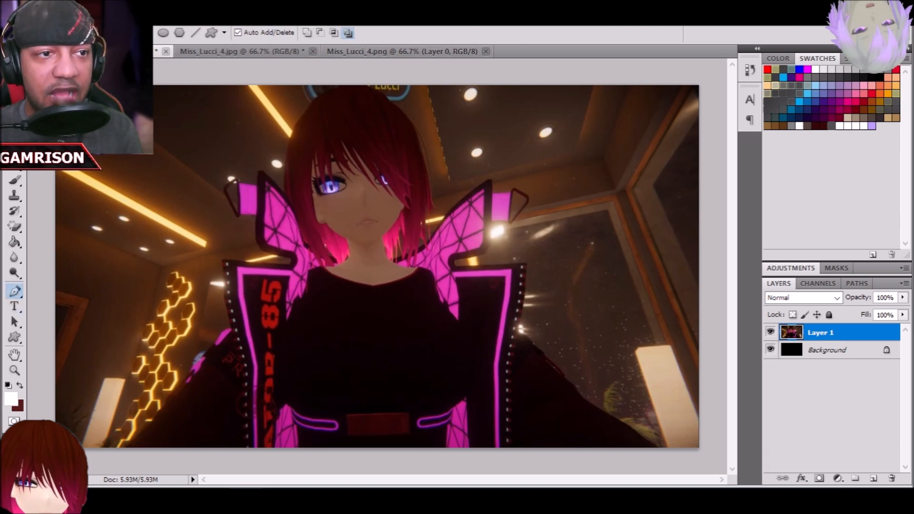
{"action": "left_click", "coordinate": [15, 292]}
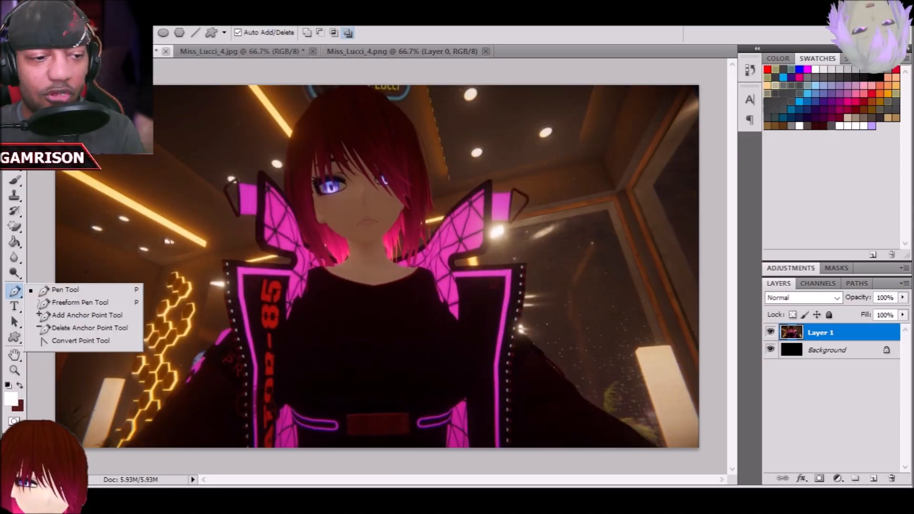
{"action": "left_click", "coordinate": [14, 227]}
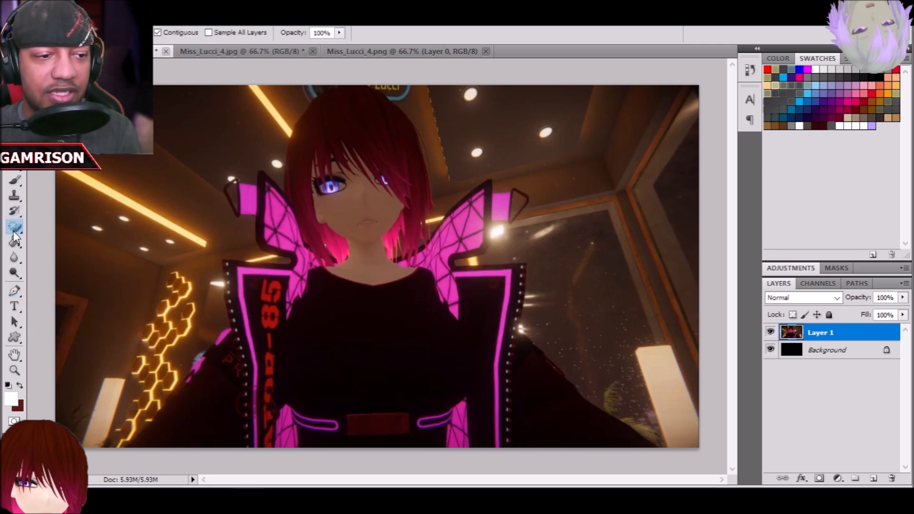
{"action": "left_click", "coordinate": [13, 230]}
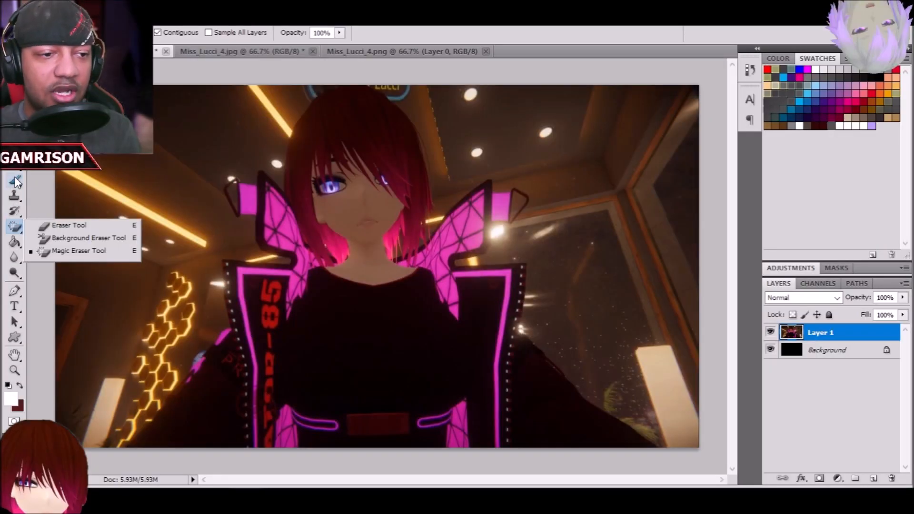
{"action": "left_click", "coordinate": [15, 292]}
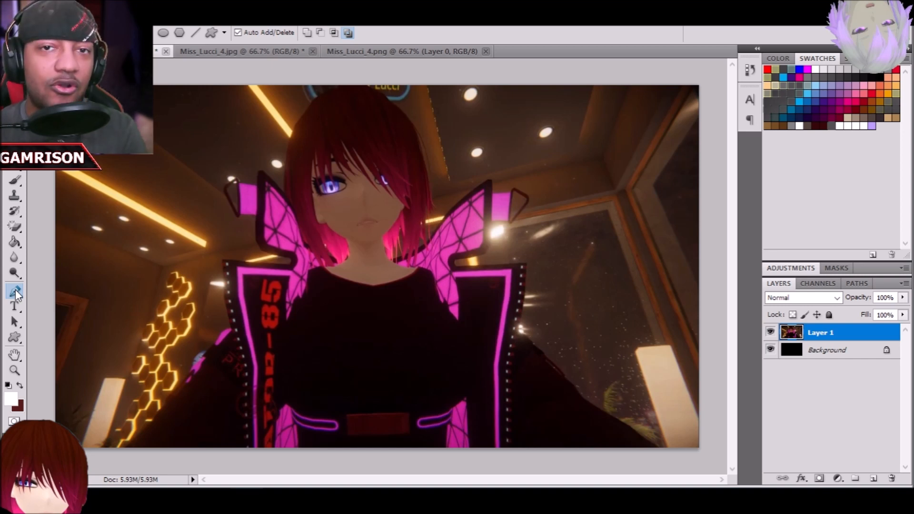
Start a Pen tool path at the image's lower-right edge and trace the character's sleeve up to the coat's studded edge
{"action": "left_click", "coordinate": [15, 370]}
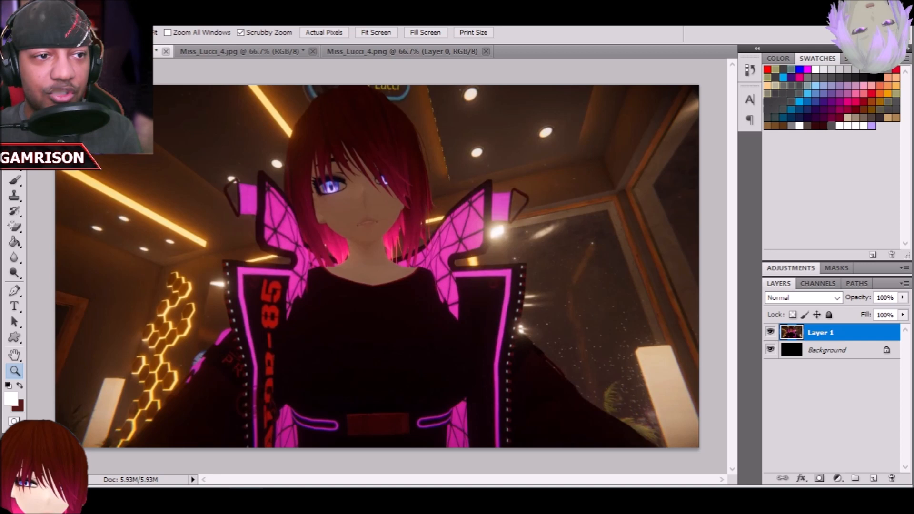
{"action": "left_click", "coordinate": [693, 447]}
{"action": "left_click", "coordinate": [695, 448]}
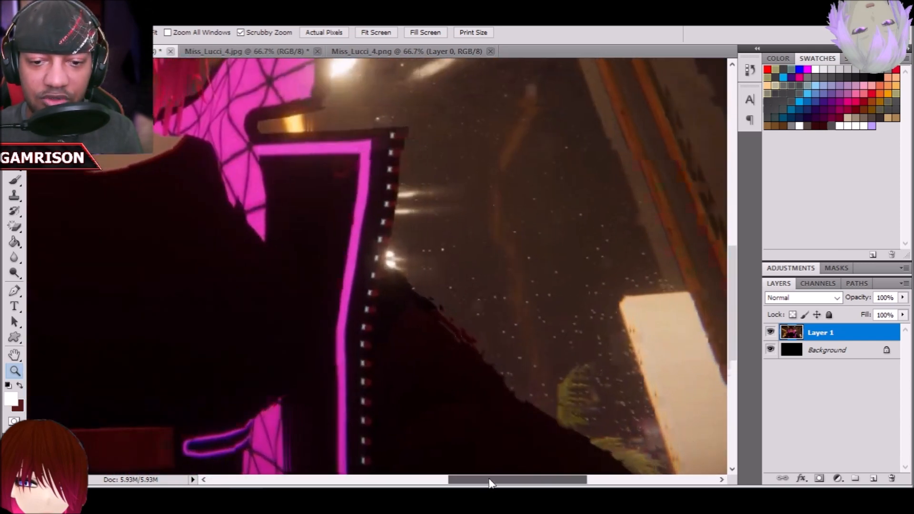
{"action": "left_click_drag", "start_coordinate": [489, 481], "coordinate": [502, 481]}
{"action": "left_click_drag", "start_coordinate": [732, 300], "coordinate": [729, 327]}
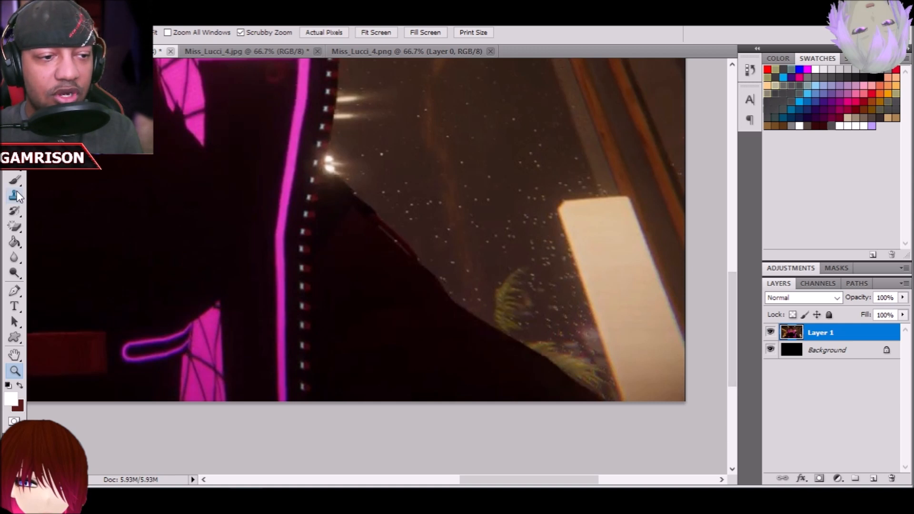
{"action": "left_click", "coordinate": [15, 291]}
{"action": "left_click", "coordinate": [608, 401]}
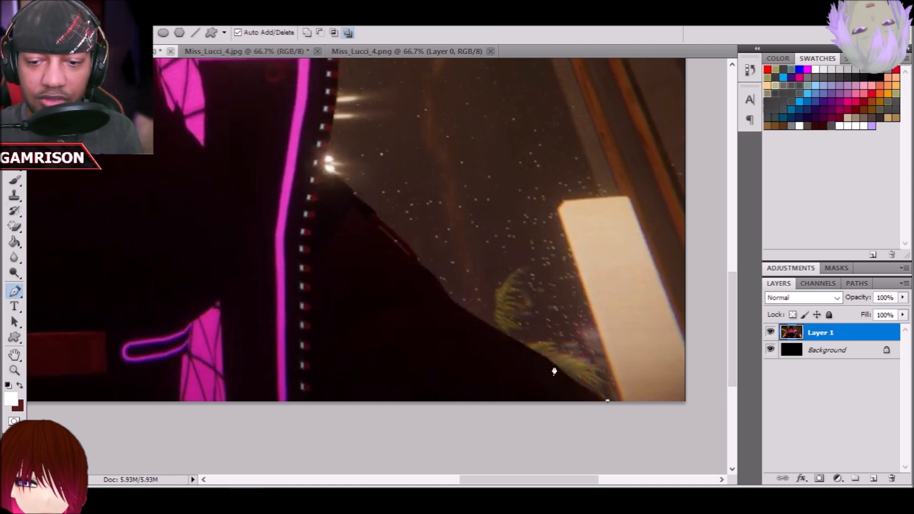
{"action": "left_click", "coordinate": [515, 340]}
{"action": "left_click", "coordinate": [424, 266]}
{"action": "left_click", "coordinate": [439, 277]}
{"action": "left_click", "coordinate": [391, 229]}
{"action": "left_click", "coordinate": [347, 185]}
{"action": "left_click", "coordinate": [325, 165]}
{"action": "left_click", "coordinate": [333, 126]}
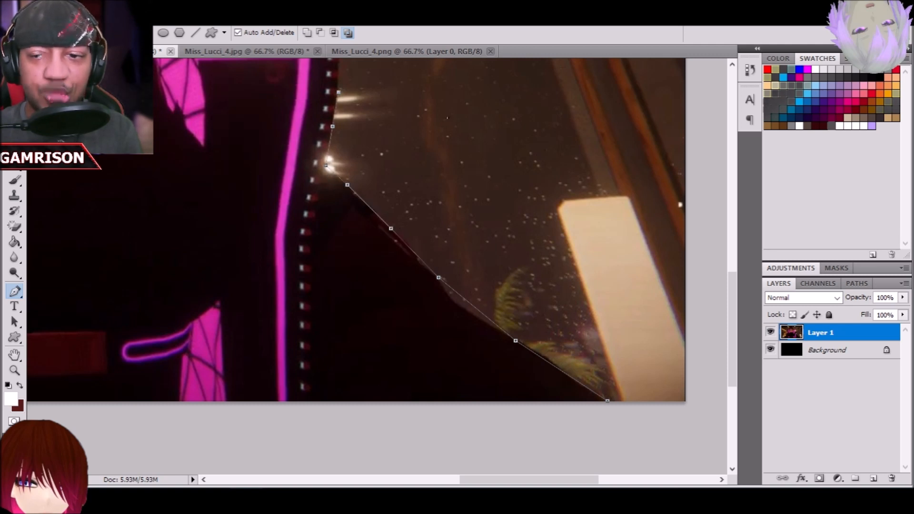
Continue the path up the right-hand coat lapel, around its corner and through the notch under the pink wing collar
{"action": "scroll", "coordinate": [340, 226], "scroll_direction": "up", "scroll_amount": 5}
{"action": "left_click", "coordinate": [343, 217]}
{"action": "left_click", "coordinate": [202, 222]}
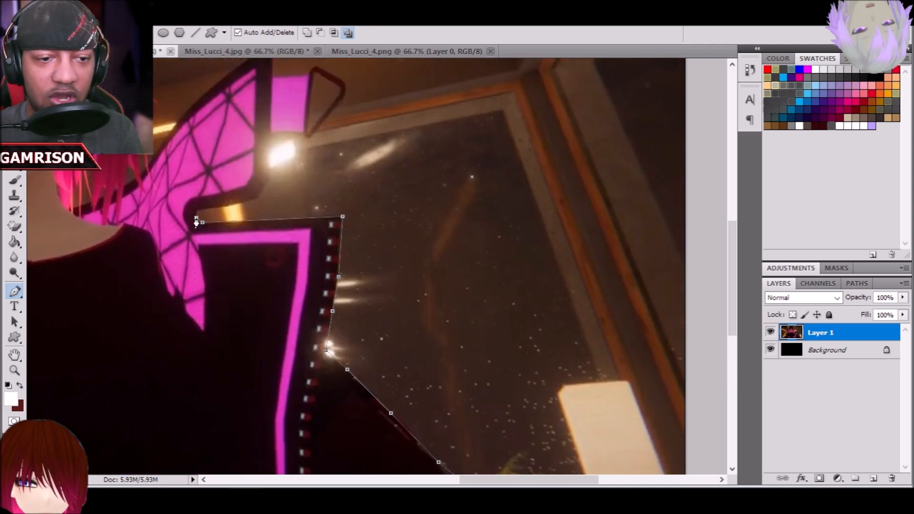
{"action": "left_click", "coordinate": [216, 208]}
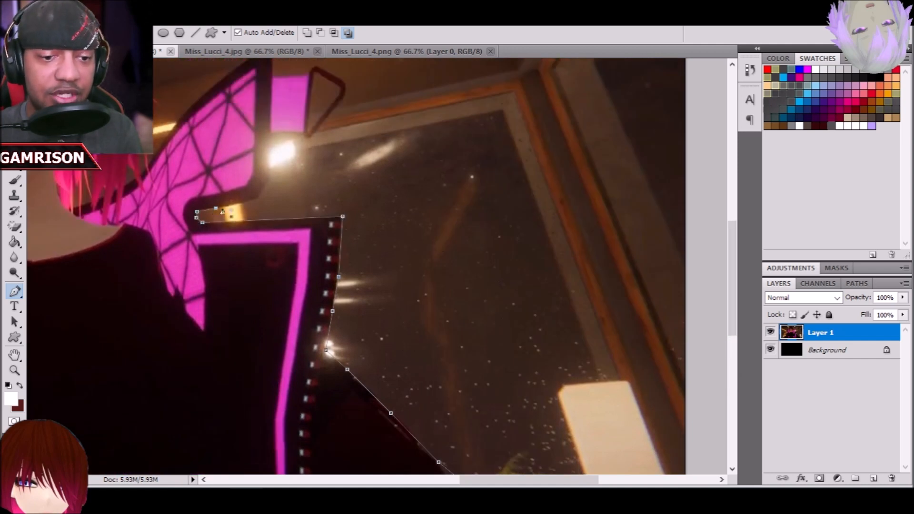
{"action": "left_click", "coordinate": [260, 195]}
{"action": "left_click", "coordinate": [270, 176]}
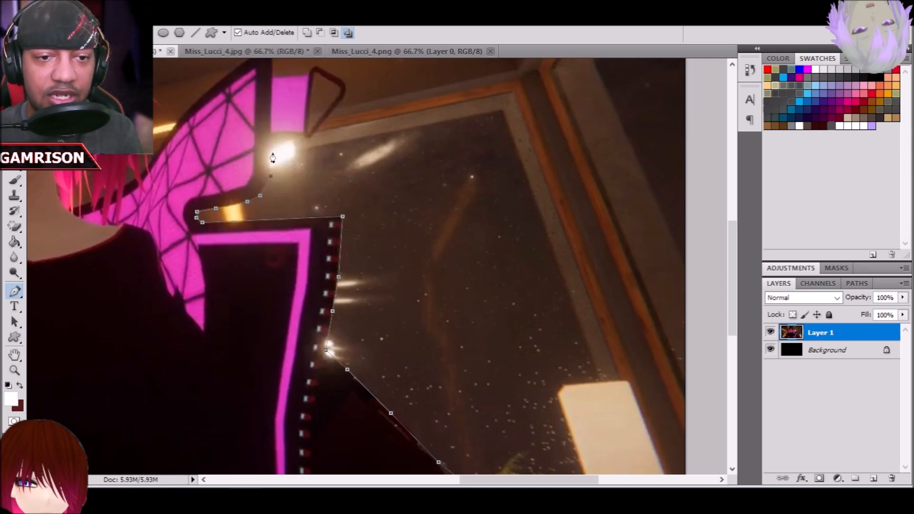
Trace the path around the pink tab and the triangular loop beside the right-hand wing collar
{"action": "left_click", "coordinate": [274, 134]}
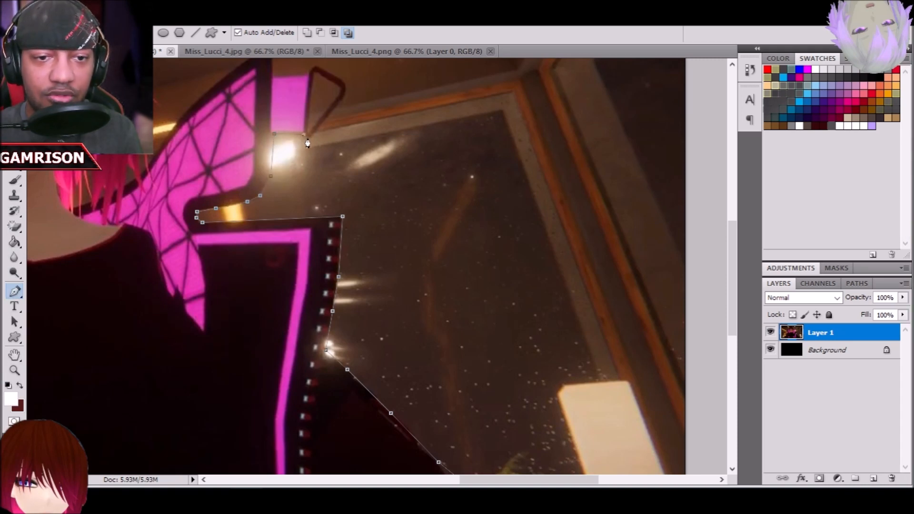
{"action": "left_click", "coordinate": [346, 97]}
{"action": "left_click", "coordinate": [346, 82]}
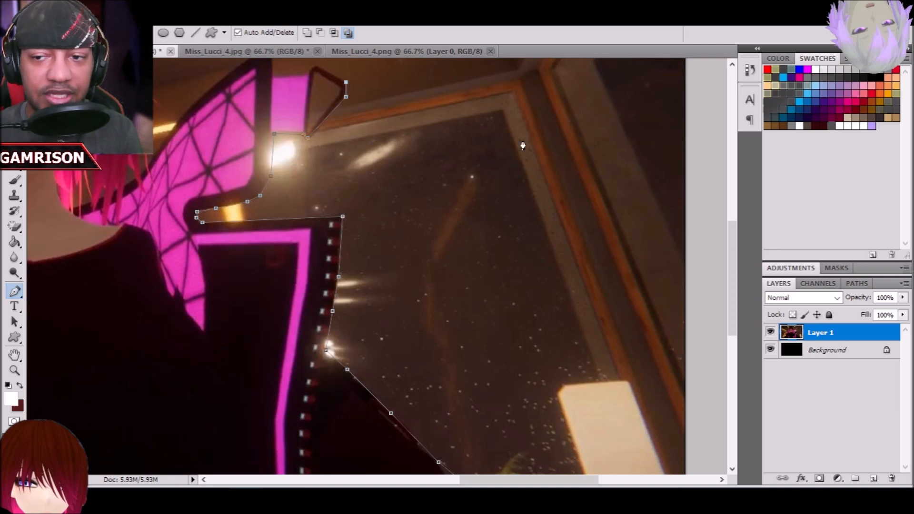
{"action": "left_click_drag", "start_coordinate": [732, 269], "coordinate": [730, 244]}
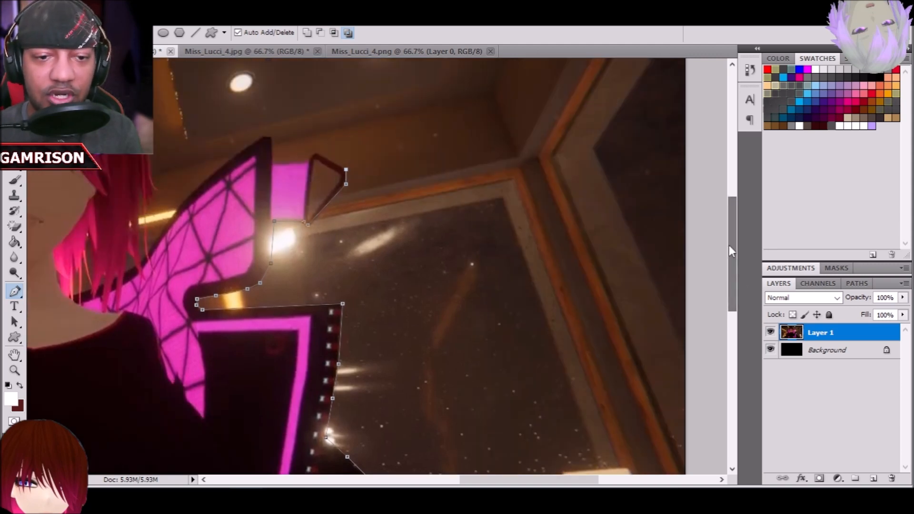
{"action": "left_click", "coordinate": [316, 154]}
{"action": "left_click", "coordinate": [307, 162]}
Continue the path over the right-hand collar's tip and along its upper edge to the character's hair
{"action": "left_click", "coordinate": [271, 137]}
{"action": "left_click", "coordinate": [213, 173]}
{"action": "left_click", "coordinate": [163, 219]}
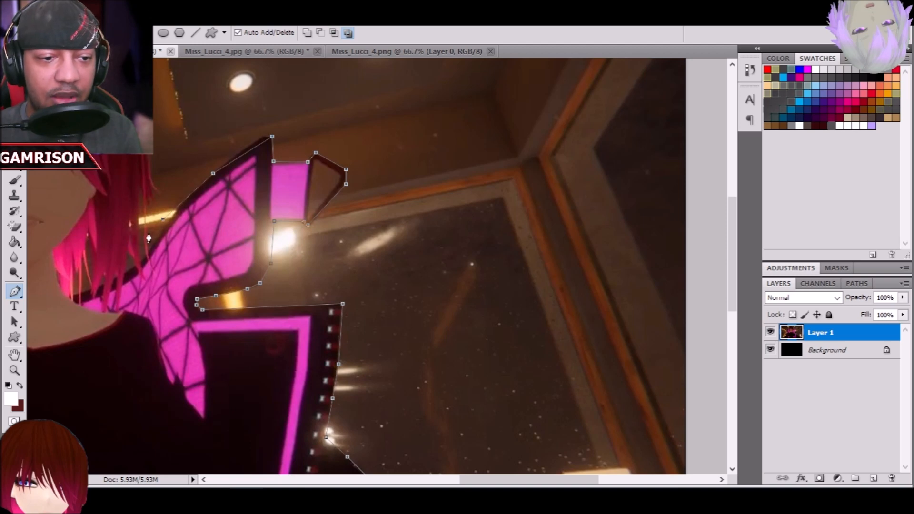
{"action": "left_click", "coordinate": [149, 213]}
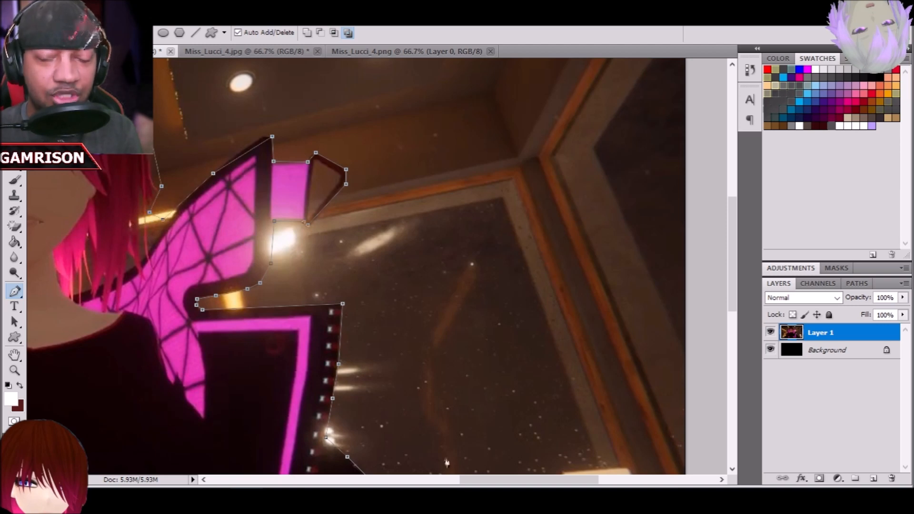
Trace the outline of the red hair over the top of the head and down to the left-hand collar
{"action": "left_click_drag", "start_coordinate": [471, 480], "coordinate": [396, 480]}
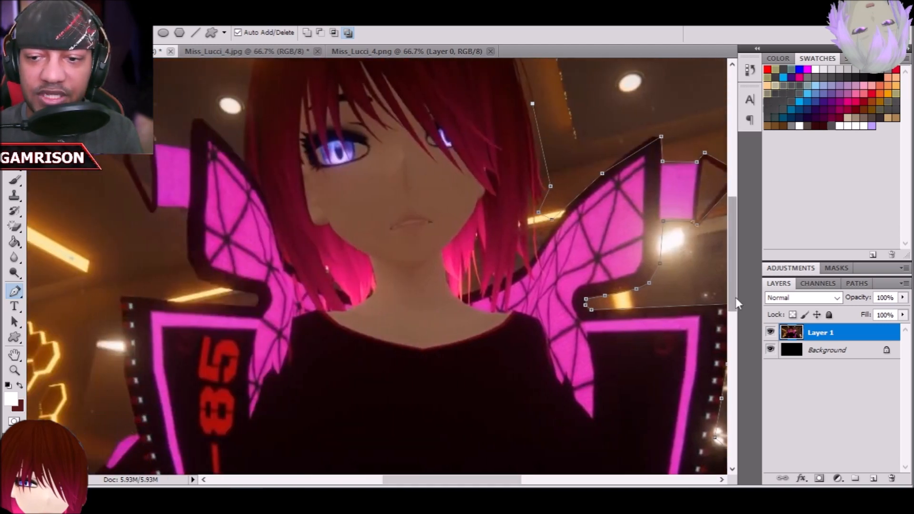
{"action": "left_click_drag", "start_coordinate": [734, 304], "coordinate": [734, 262]}
{"action": "left_click", "coordinate": [515, 190]}
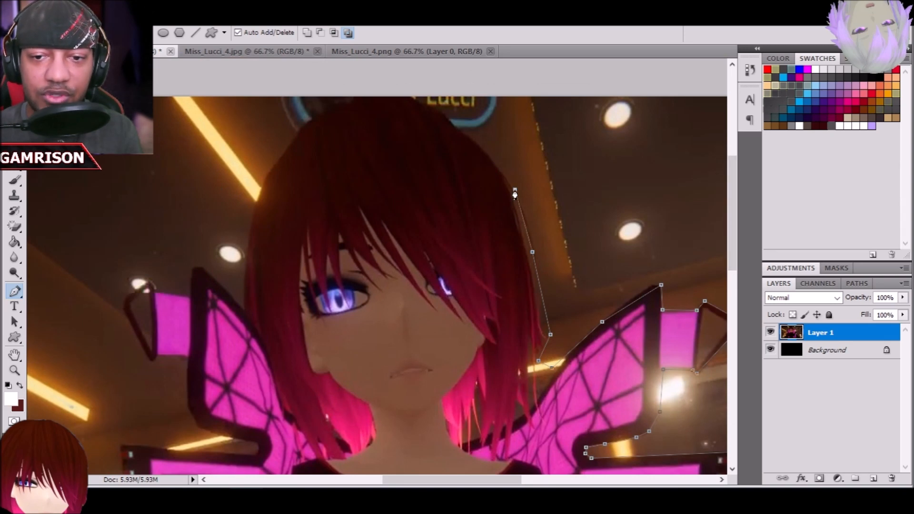
{"action": "left_click", "coordinate": [473, 137]}
{"action": "left_click", "coordinate": [435, 105]}
{"action": "left_click", "coordinate": [408, 97]}
{"action": "left_click", "coordinate": [349, 103]}
{"action": "left_click", "coordinate": [307, 118]}
{"action": "left_click", "coordinate": [258, 188]}
{"action": "left_click", "coordinate": [252, 224]}
{"action": "left_click", "coordinate": [243, 263]}
{"action": "left_click", "coordinate": [243, 310]}
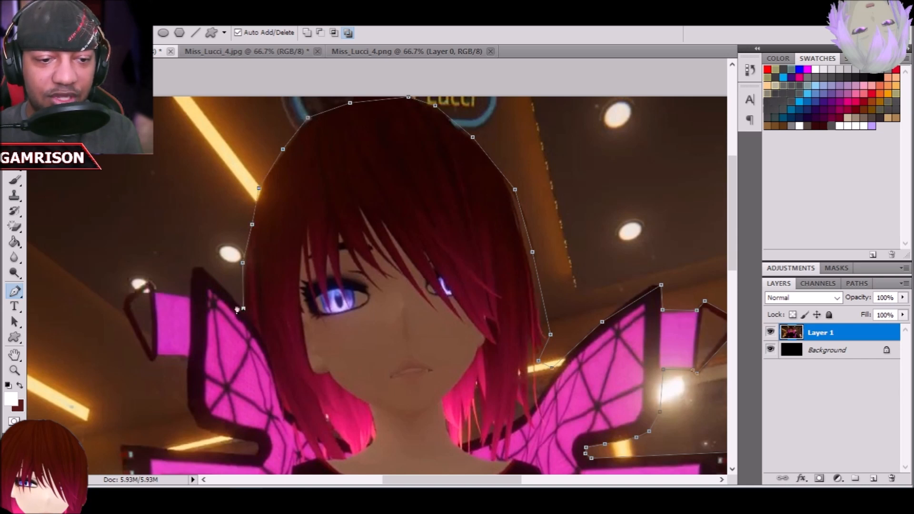
Extend the path over the left-hand collar's tip and around its pink tab and triangular loop
{"action": "left_click", "coordinate": [202, 268]}
{"action": "left_click", "coordinate": [197, 267]}
{"action": "left_click", "coordinate": [189, 295]}
{"action": "left_click", "coordinate": [155, 290]}
{"action": "left_click", "coordinate": [153, 276]}
{"action": "left_click", "coordinate": [123, 301]}
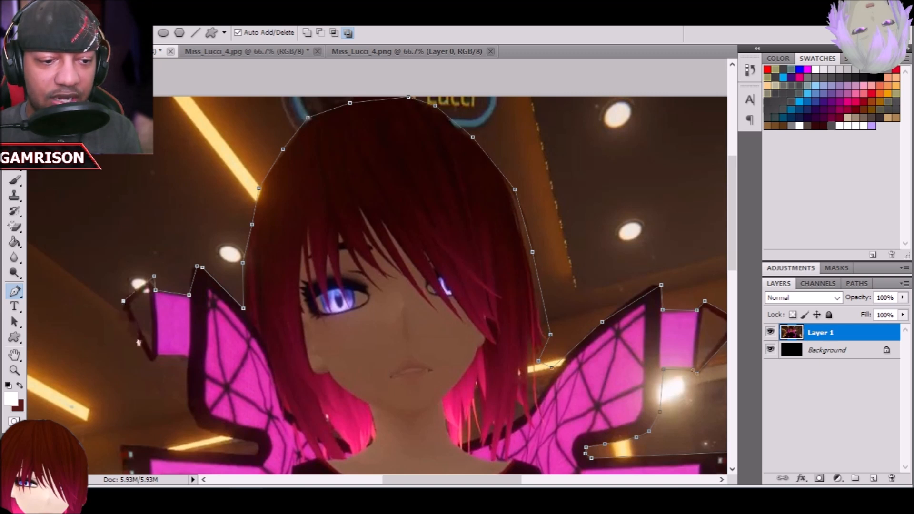
{"action": "left_click", "coordinate": [146, 365]}
{"action": "left_click", "coordinate": [183, 362]}
Trace the left-hand collar's lower edge and the notch beneath it out to the coat lapel's outer corner
{"action": "left_click", "coordinate": [188, 412]}
{"action": "left_click", "coordinate": [195, 429]}
{"action": "left_click", "coordinate": [257, 447]}
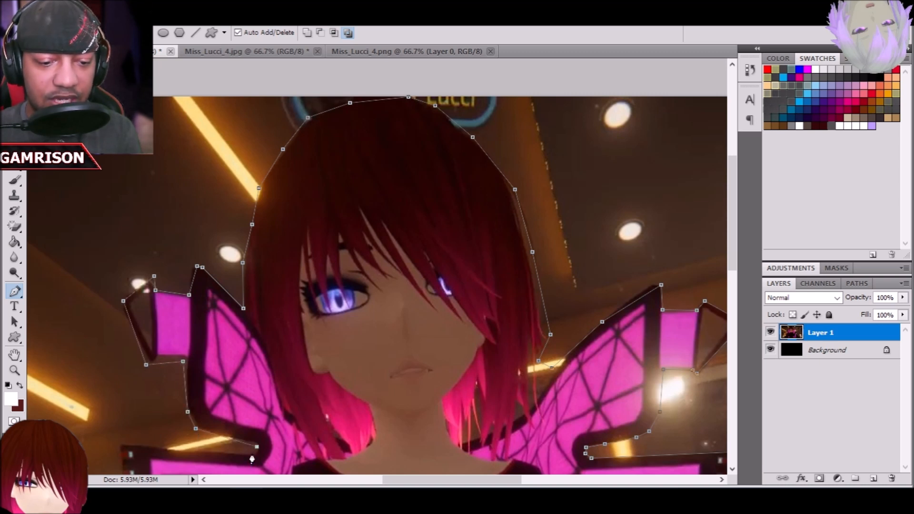
{"action": "left_click", "coordinate": [251, 453]}
{"action": "left_click", "coordinate": [119, 446]}
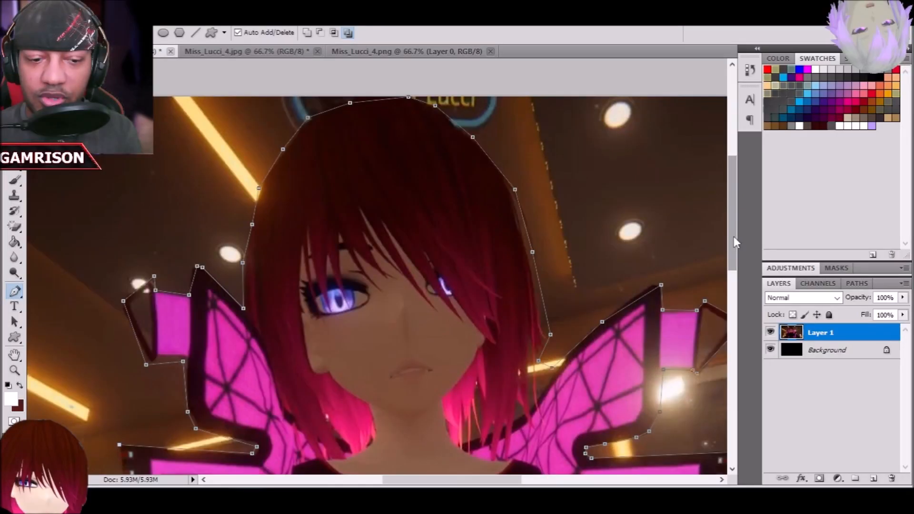
Continue the path down the left-hand lapel's studded edge and along the sleeve toward the image's bottom edge
{"action": "scroll", "coordinate": [135, 299], "scroll_direction": "down", "scroll_amount": 6}
{"action": "left_click", "coordinate": [134, 294]}
{"action": "left_click", "coordinate": [110, 313]}
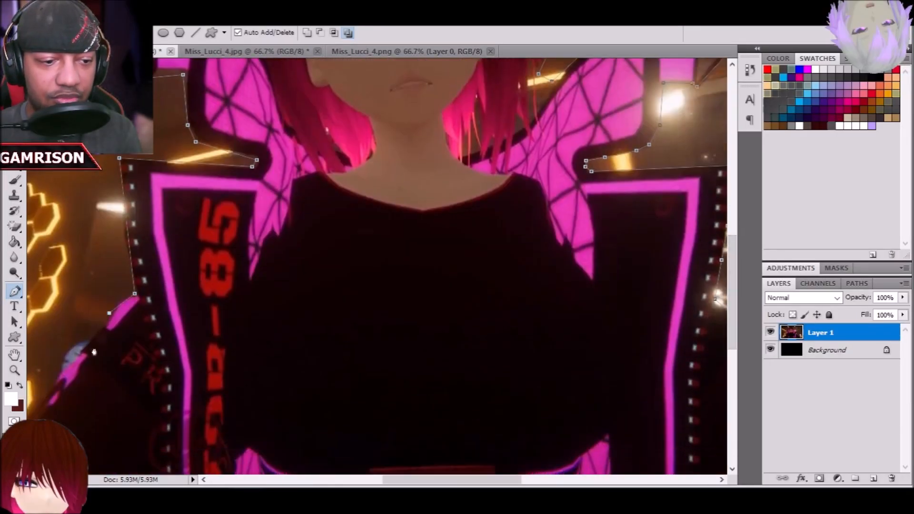
{"action": "left_click_drag", "start_coordinate": [399, 482], "coordinate": [351, 482]}
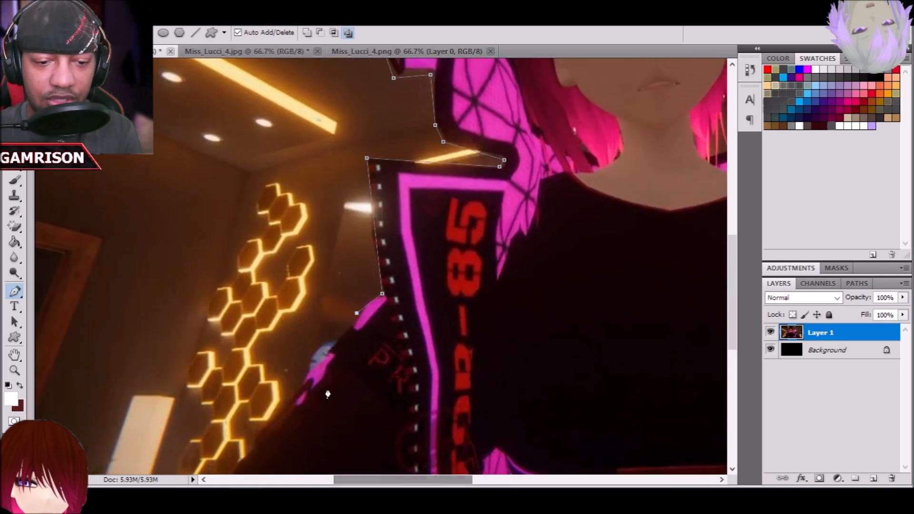
{"action": "left_click", "coordinate": [243, 457]}
{"action": "left_click_drag", "start_coordinate": [733, 281], "coordinate": [598, 318]}
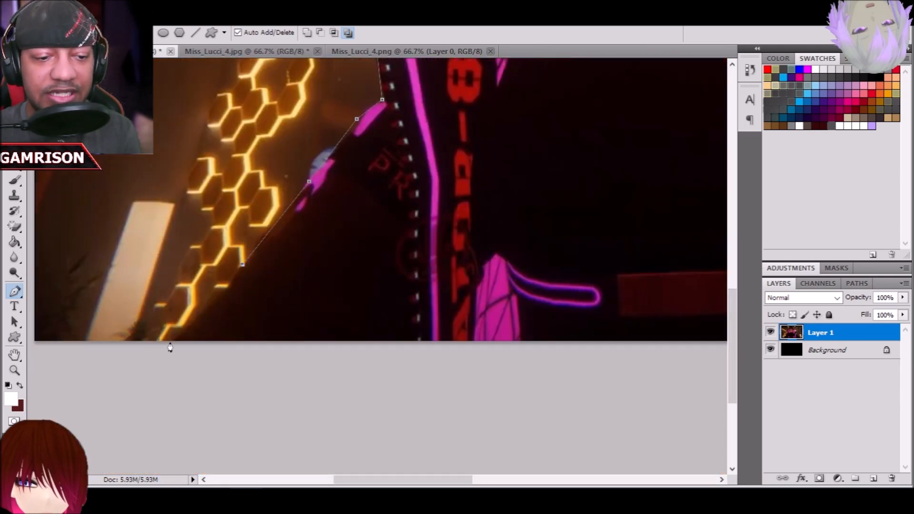
Run the path along the image's bottom edge and close it at the starting point by the right-hand sleeve
{"action": "left_click_drag", "start_coordinate": [395, 480], "coordinate": [563, 484]}
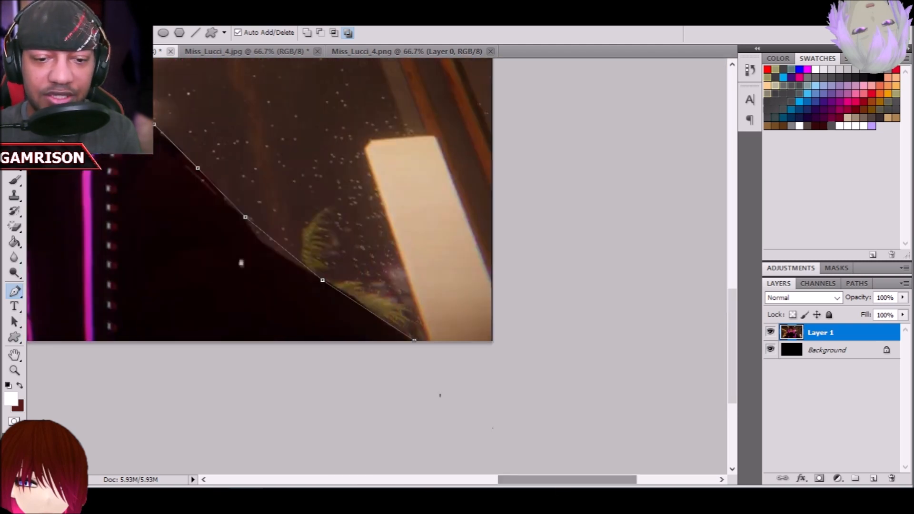
{"action": "left_click", "coordinate": [401, 340]}
{"action": "left_click_drag", "start_coordinate": [537, 480], "coordinate": [419, 468]}
{"action": "scroll", "coordinate": [734, 301], "scroll_direction": "up", "scroll_amount": 4}
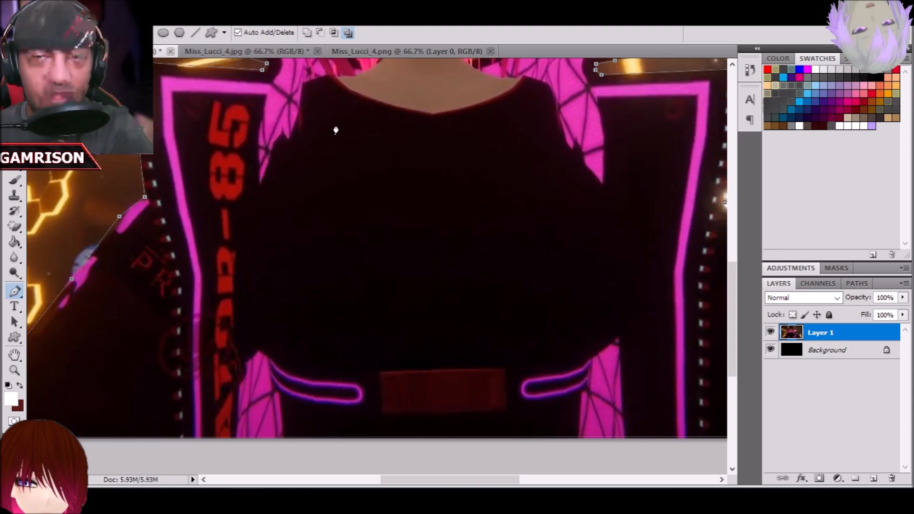
Turn the character path into a new anti-aliased selection with a 1-pixel feather radius, and show the whole image
{"action": "right_click", "coordinate": [428, 217]}
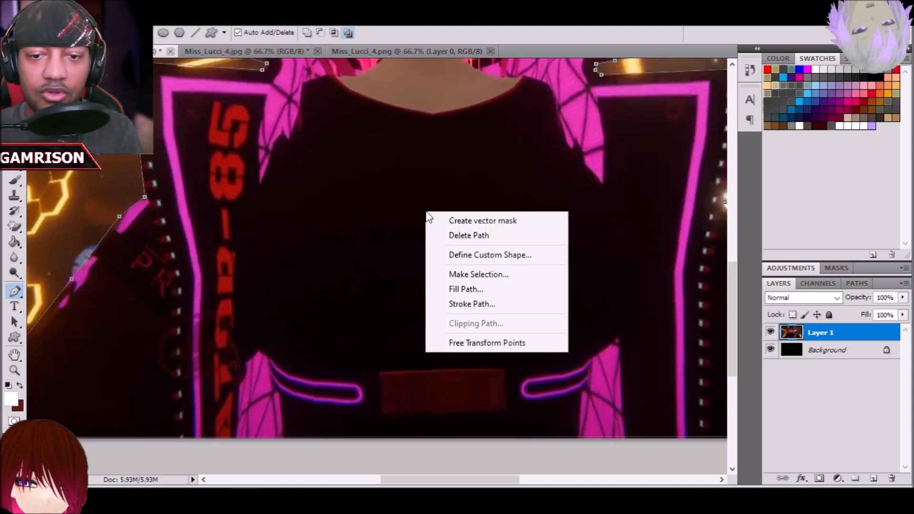
{"action": "left_click", "coordinate": [474, 275]}
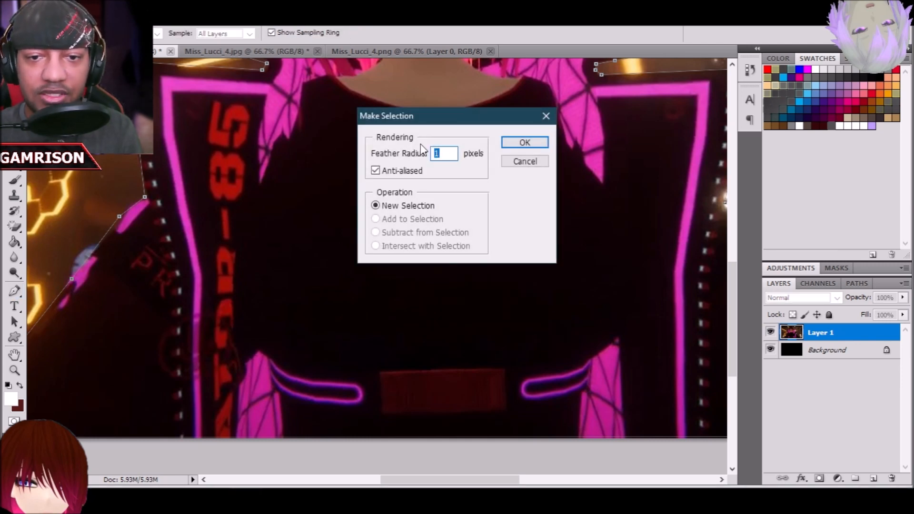
{"action": "type", "text": "5"}
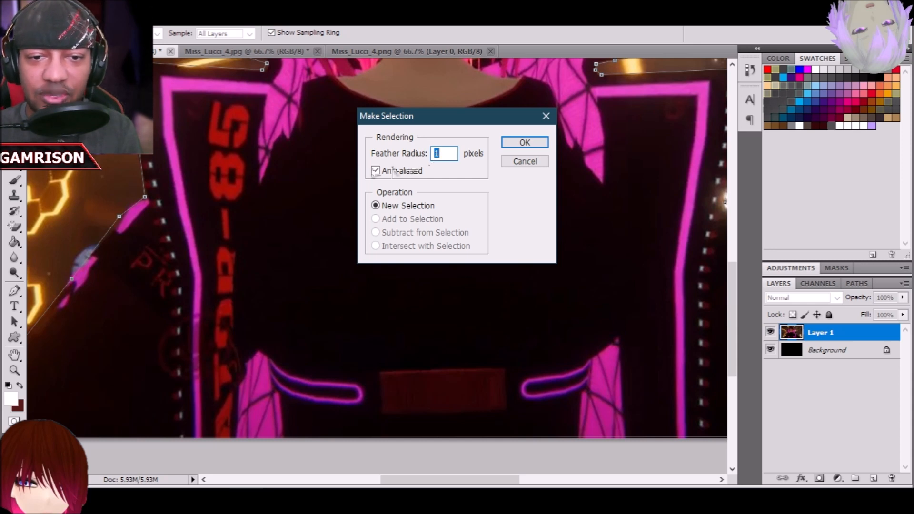
{"action": "left_click", "coordinate": [525, 143]}
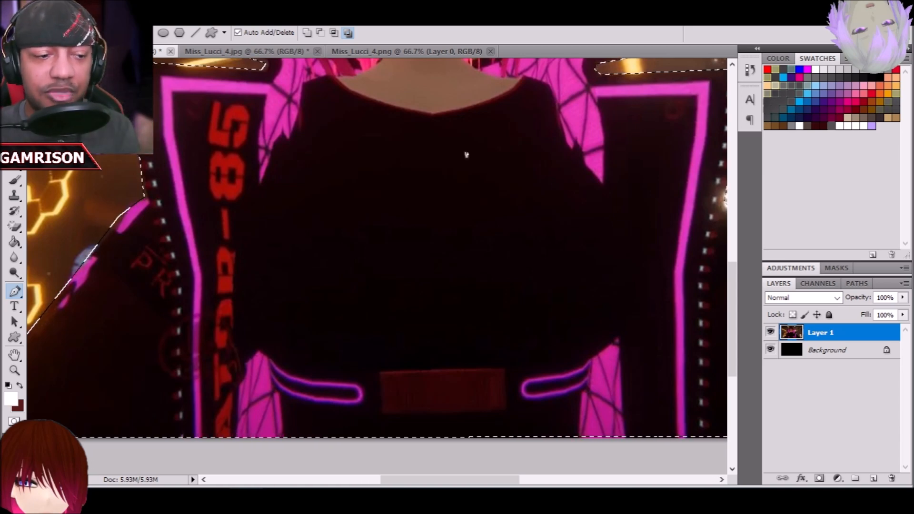
{"action": "key", "text": "z"}
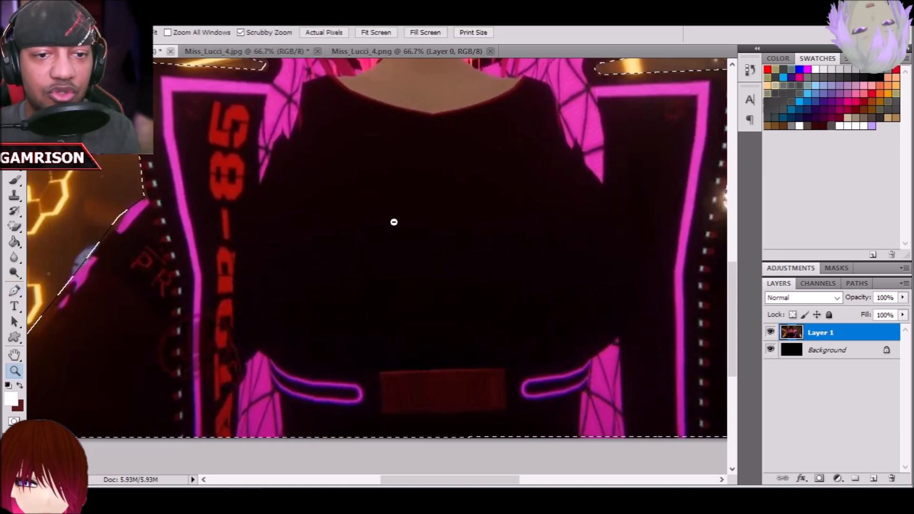
{"action": "left_click", "coordinate": [394, 222], "text": "alt"}
{"action": "left_click", "coordinate": [394, 221], "text": "alt"}
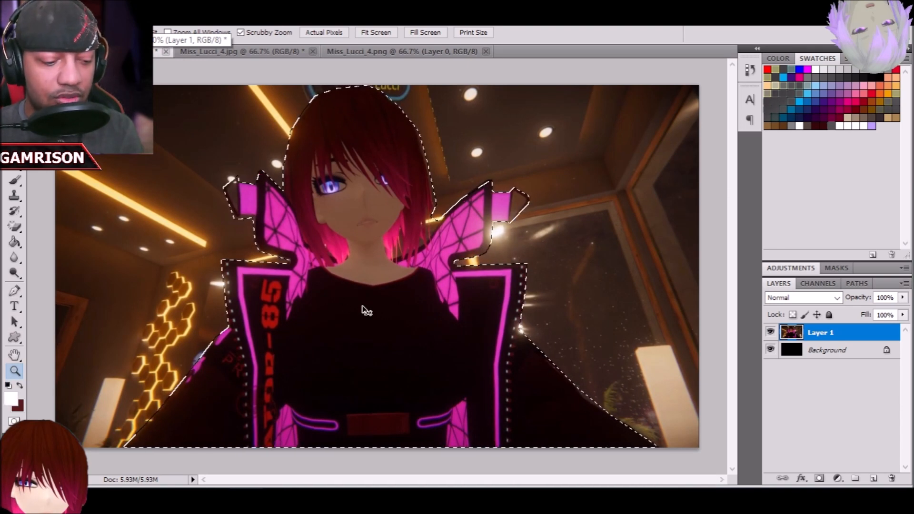
Copy the selected character to a new layer, preview it with Layer 1 hidden, and remove the copy again
{"action": "key", "text": "ctrl+j"}
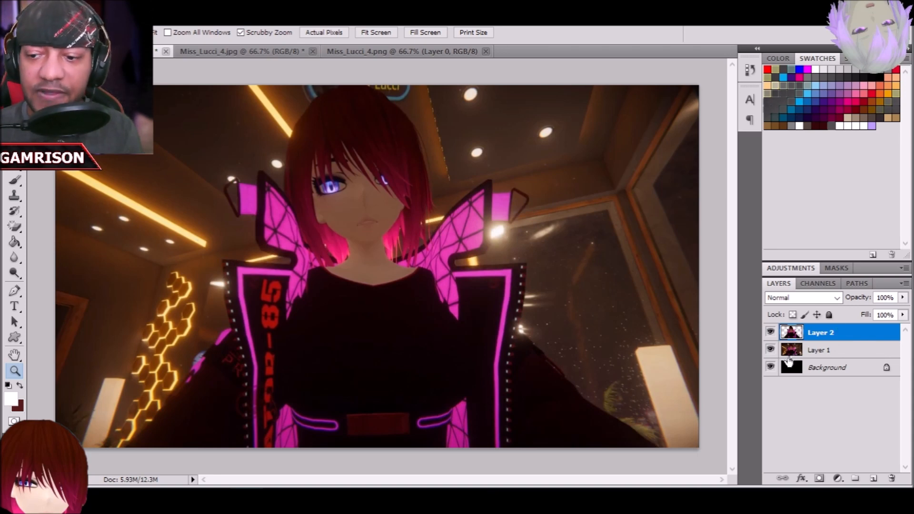
{"action": "left_click", "coordinate": [771, 350]}
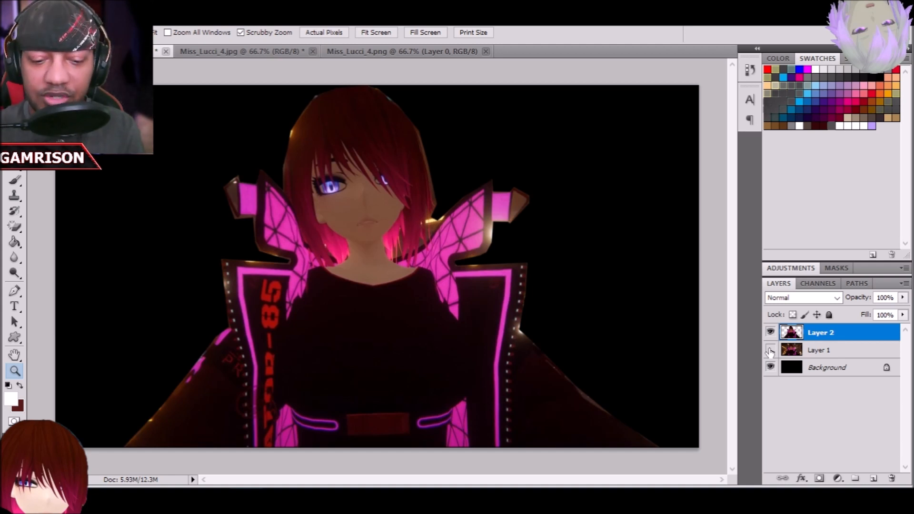
{"action": "key", "text": "Delete"}
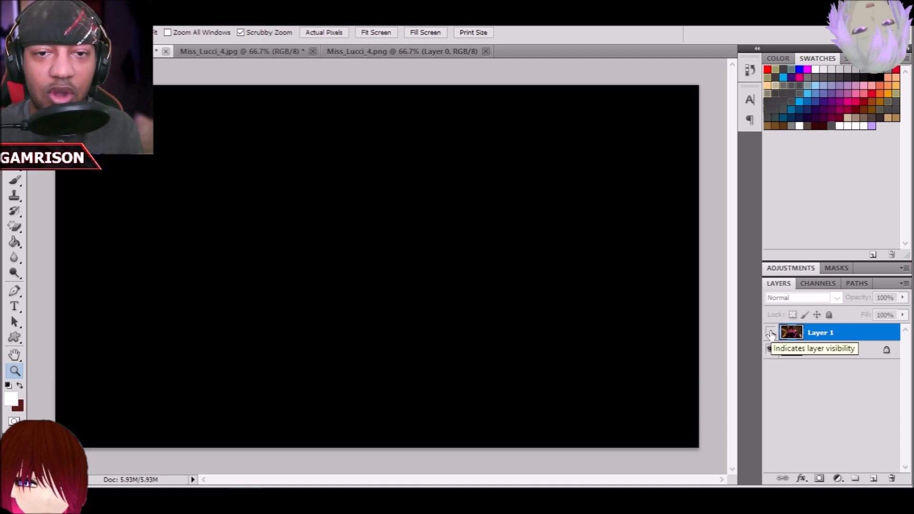
{"action": "left_click", "coordinate": [771, 333]}
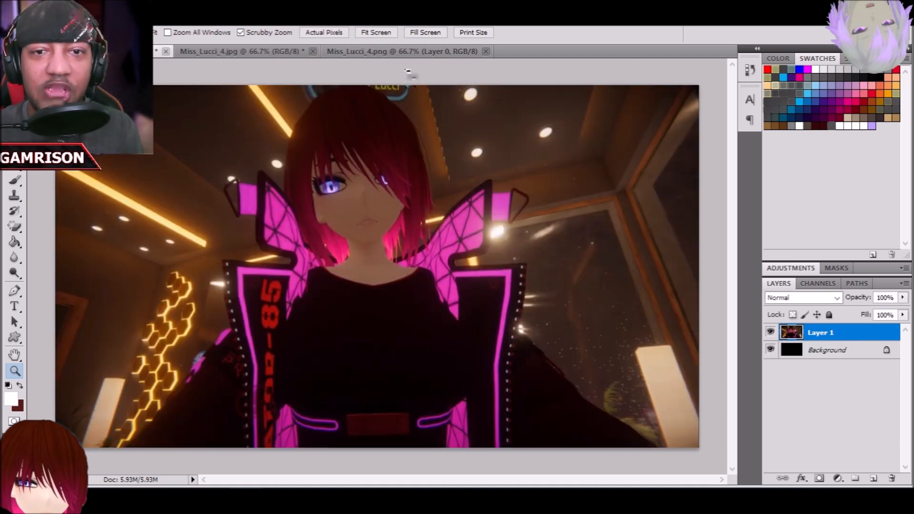
Copy the whole character cutout from Miss_Lucci_4.png into the thumbnail document as a layer above Layer 1 and check both layers' visibility
{"action": "left_click", "coordinate": [403, 50]}
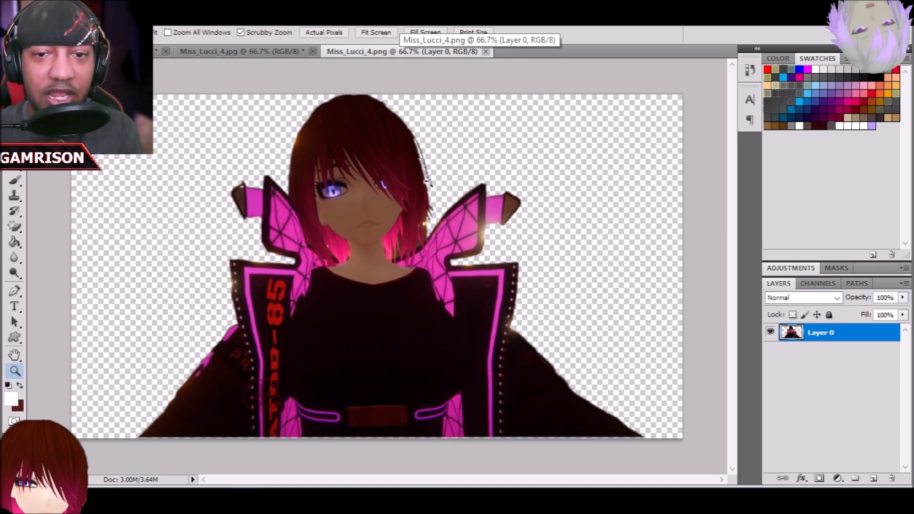
{"action": "key", "text": "w"}
{"action": "key", "text": "ctrl+a"}
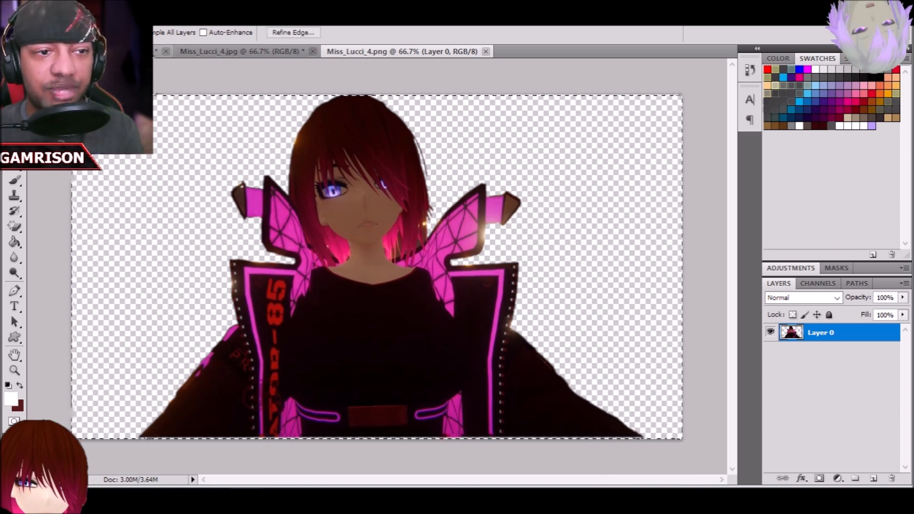
{"action": "key", "text": "ctrl+Tab"}
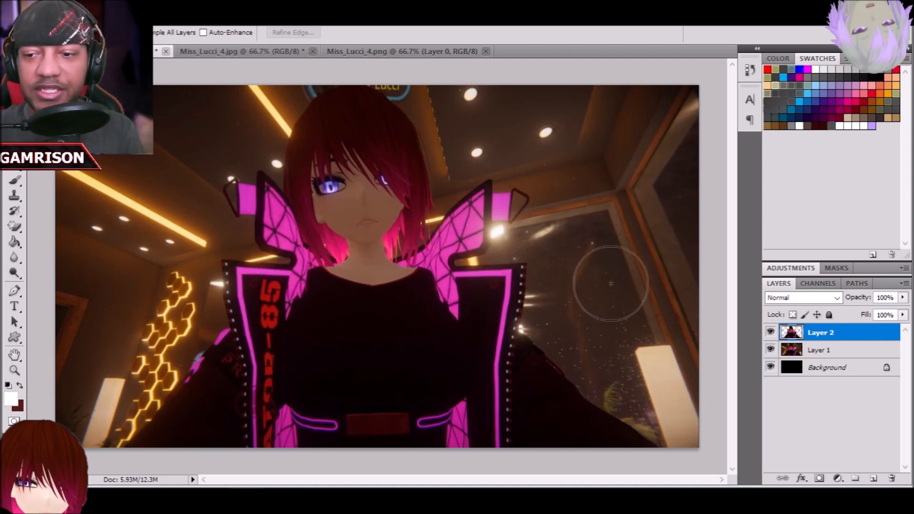
{"action": "left_click", "coordinate": [770, 333]}
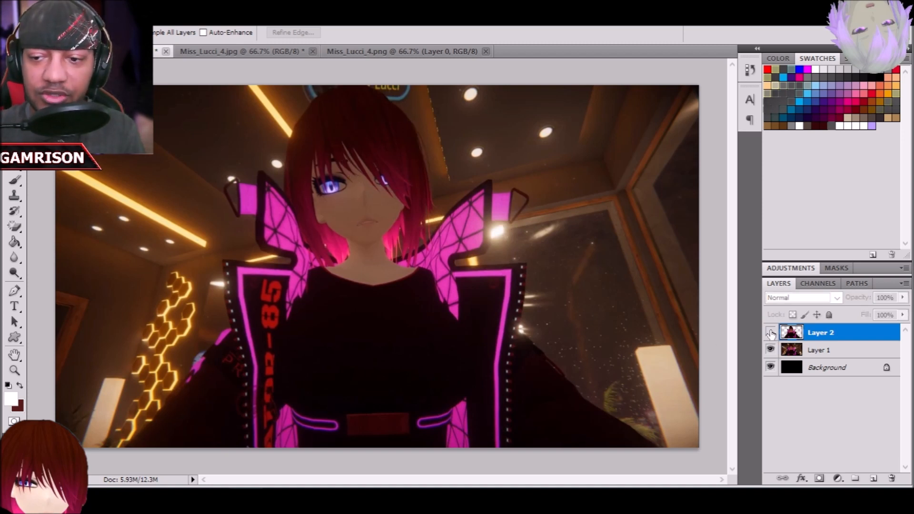
{"action": "left_click", "coordinate": [770, 333]}
{"action": "left_click", "coordinate": [771, 350]}
{"action": "left_click", "coordinate": [771, 351]}
{"action": "left_click", "coordinate": [770, 351]}
{"action": "left_click", "coordinate": [771, 350]}
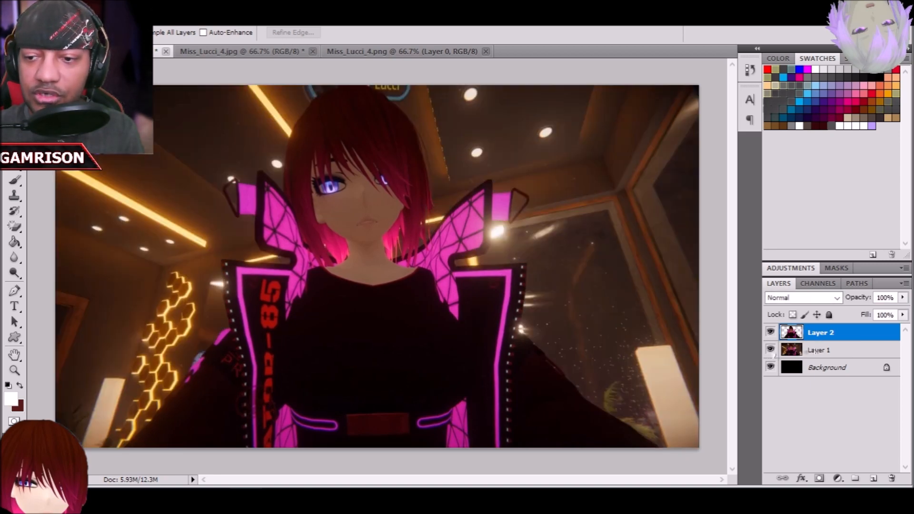
Apply a Gaussian Blur with a 10-pixel radius to Layer 1 and check the blurred image without the cutout
{"action": "left_click", "coordinate": [819, 352]}
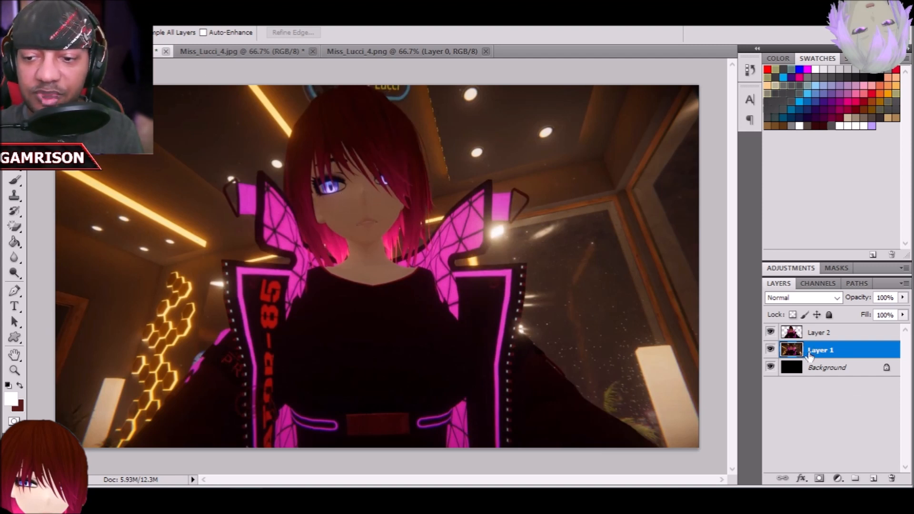
{"action": "key", "text": "alt+t"}
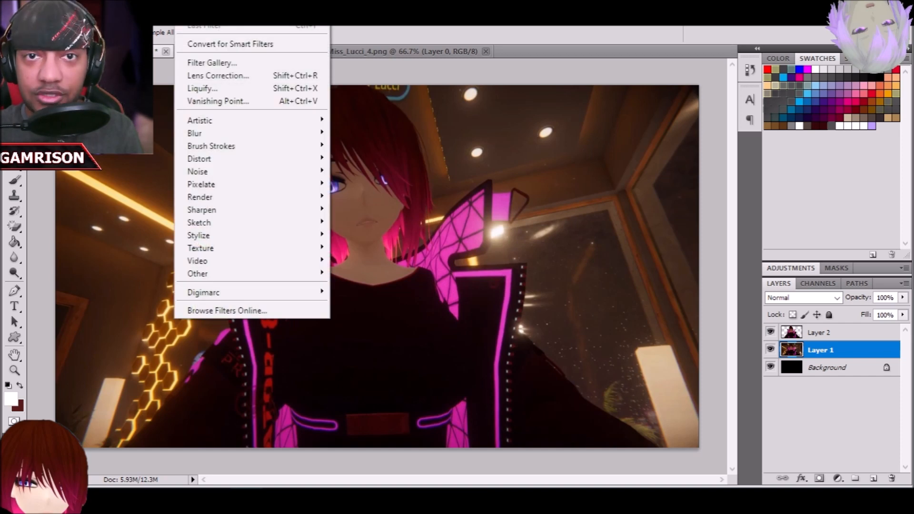
{"action": "mouse_move", "coordinate": [276, 132]}
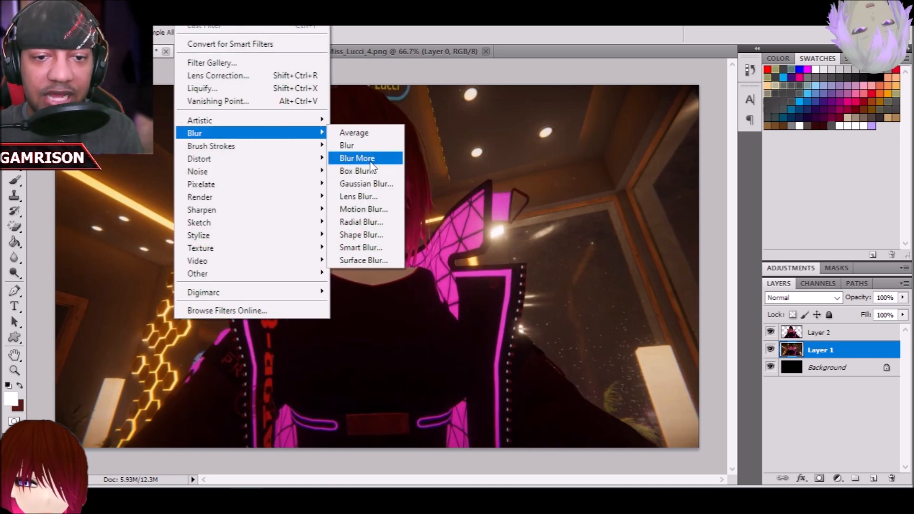
{"action": "left_click", "coordinate": [370, 183]}
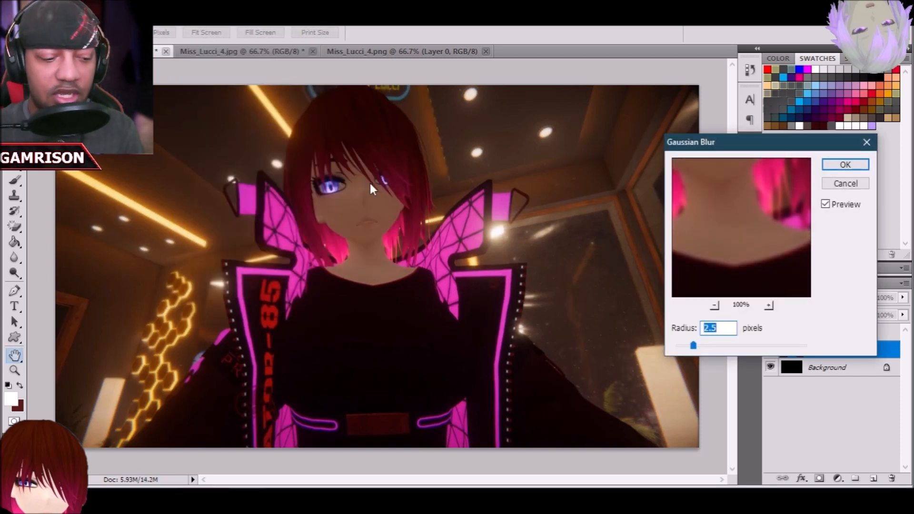
{"action": "type", "text": "10"}
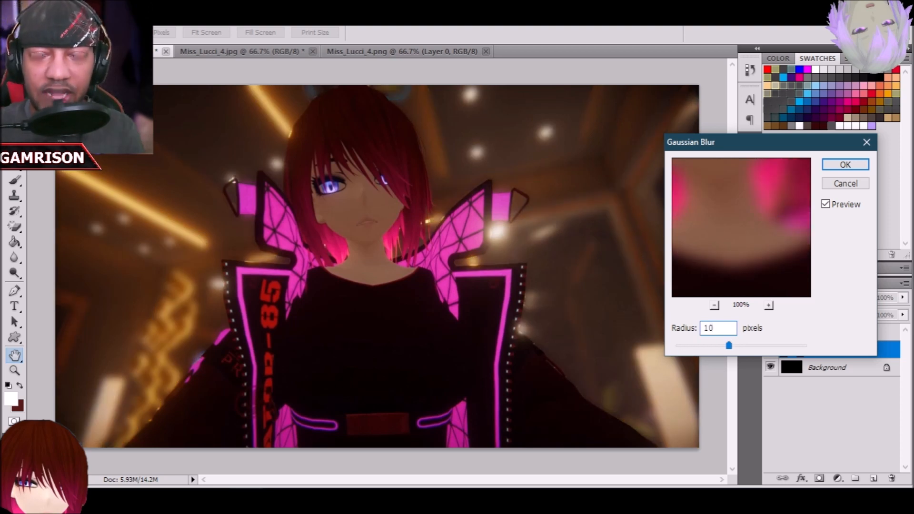
{"action": "left_click", "coordinate": [828, 167]}
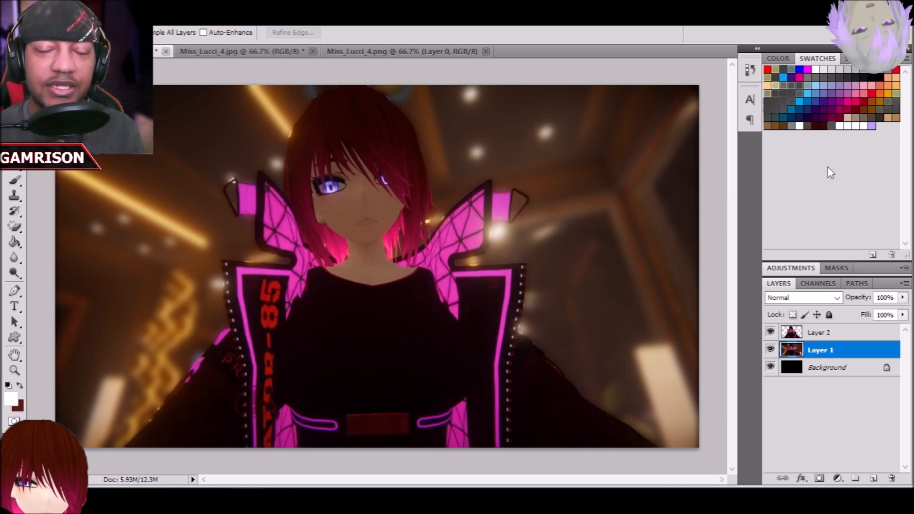
{"action": "left_click", "coordinate": [769, 332]}
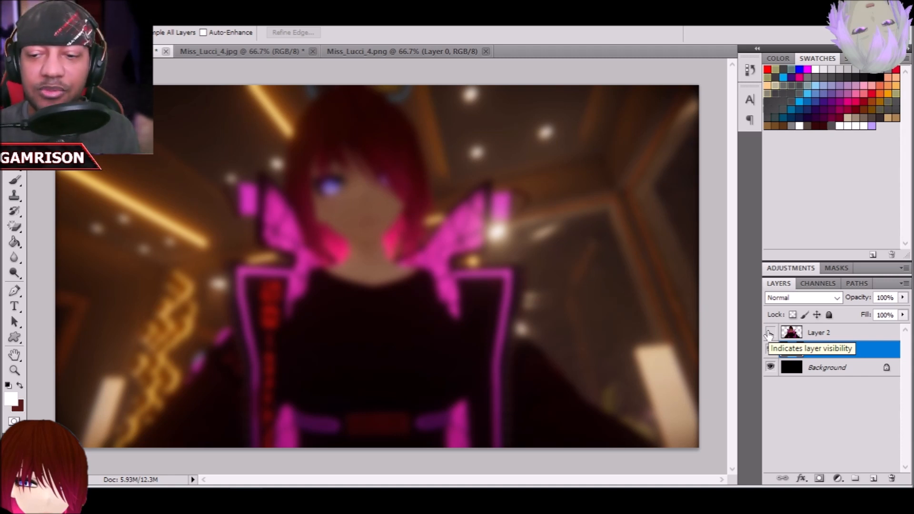
{"action": "left_click", "coordinate": [770, 332]}
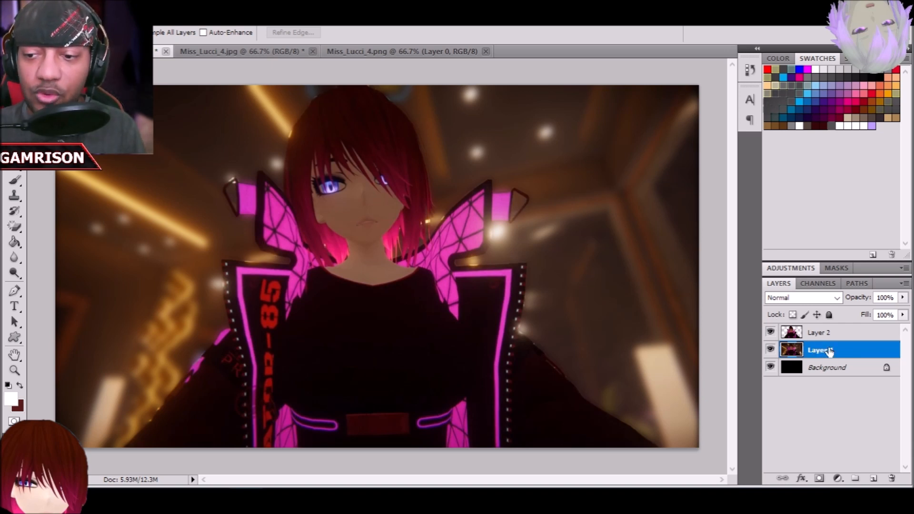
Add an empty layer between the blurred image and the cutout, and set the foreground color to bright blue 00b6ff
{"action": "left_click", "coordinate": [874, 479]}
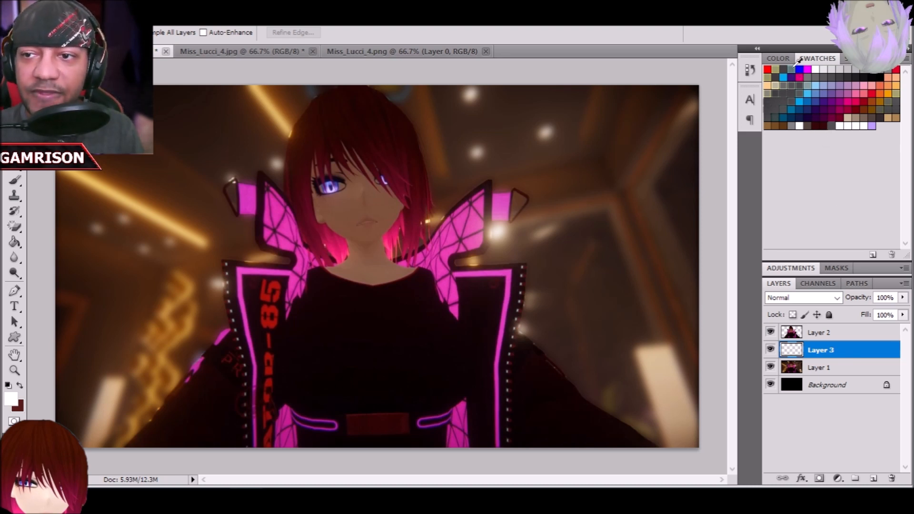
{"action": "left_click", "coordinate": [11, 403]}
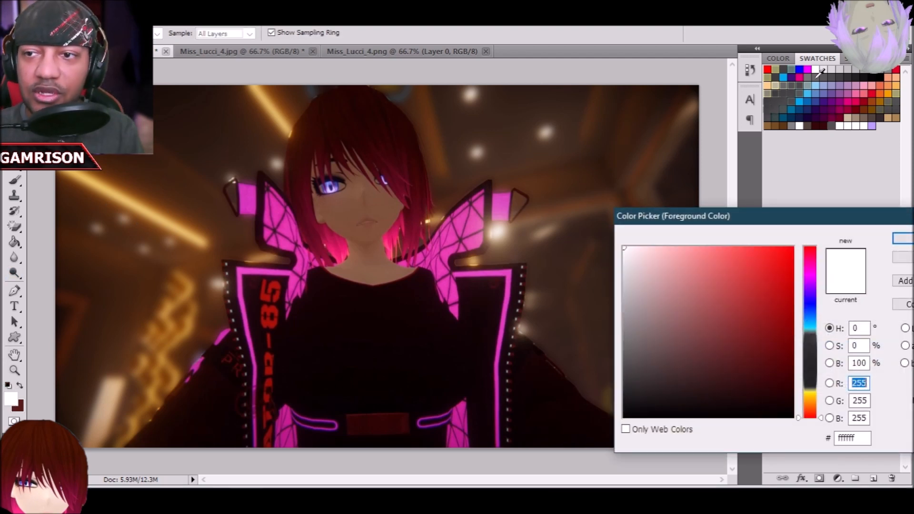
{"action": "left_click", "coordinate": [783, 78]}
{"action": "left_click_drag", "start_coordinate": [748, 296], "coordinate": [794, 246]}
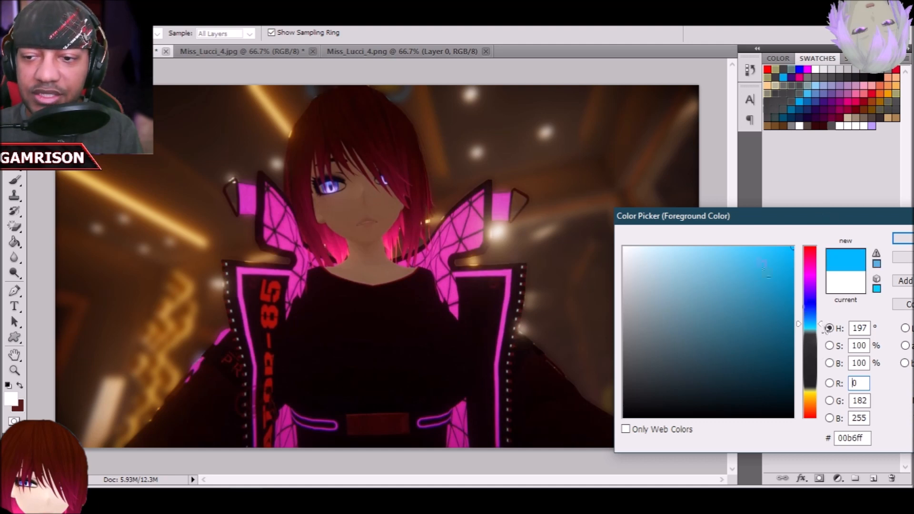
{"action": "left_click", "coordinate": [903, 239]}
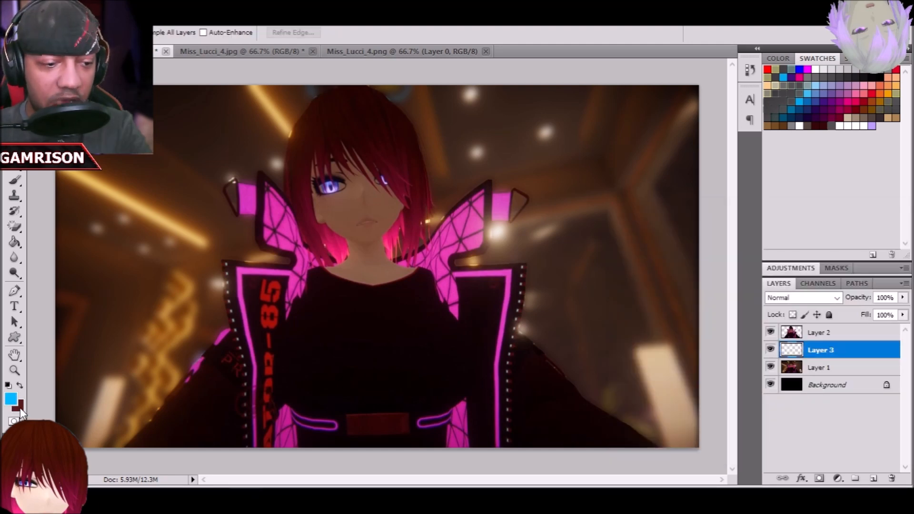
Set the background color to magenta from the swatches
{"action": "left_click", "coordinate": [20, 407]}
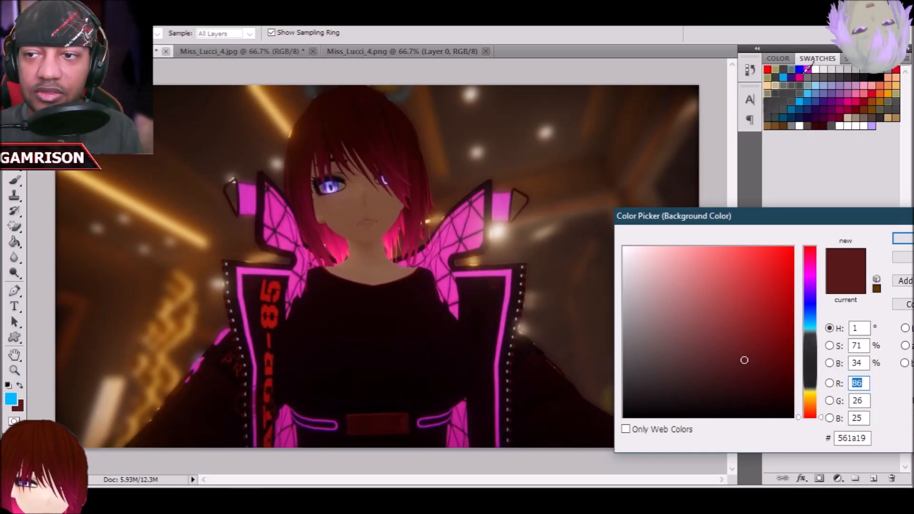
{"action": "left_click", "coordinate": [808, 69]}
{"action": "left_click", "coordinate": [904, 238]}
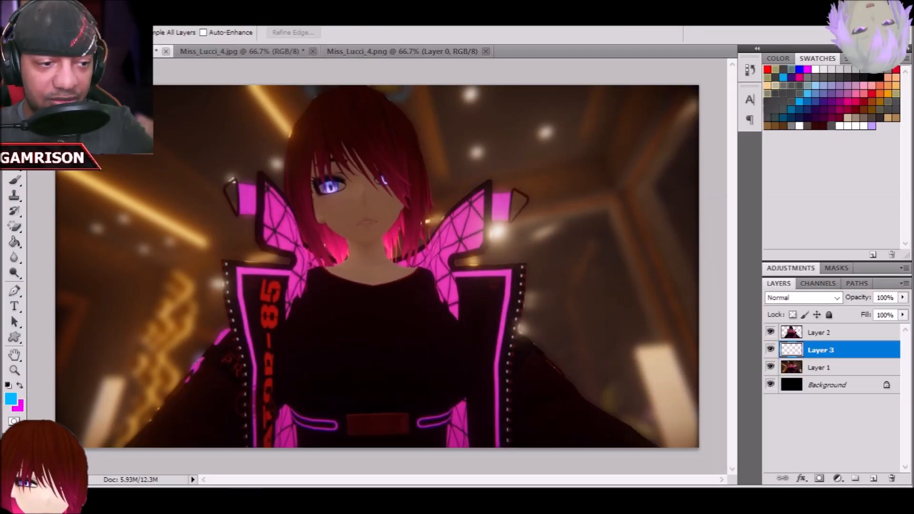
Fill the empty layer behind the character with the blue foreground color using the Paint Bucket tool
{"action": "left_click", "coordinate": [16, 242]}
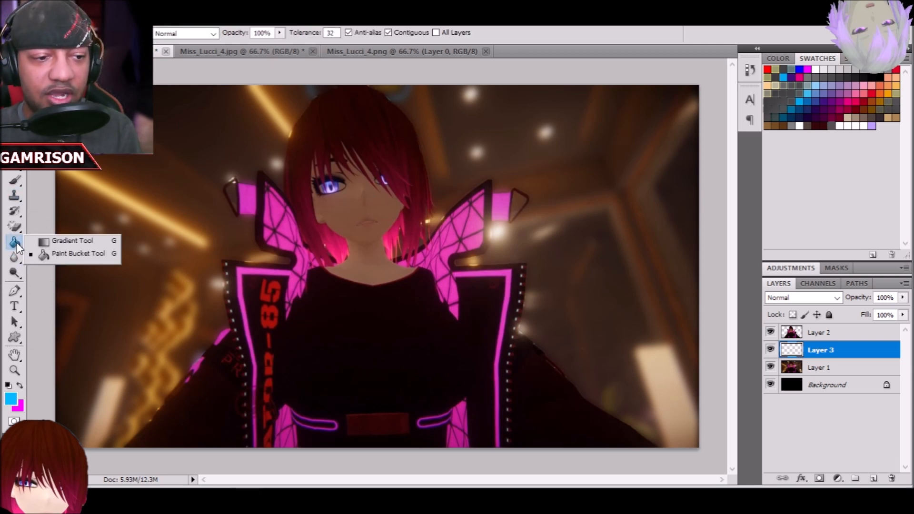
{"action": "left_click", "coordinate": [63, 256]}
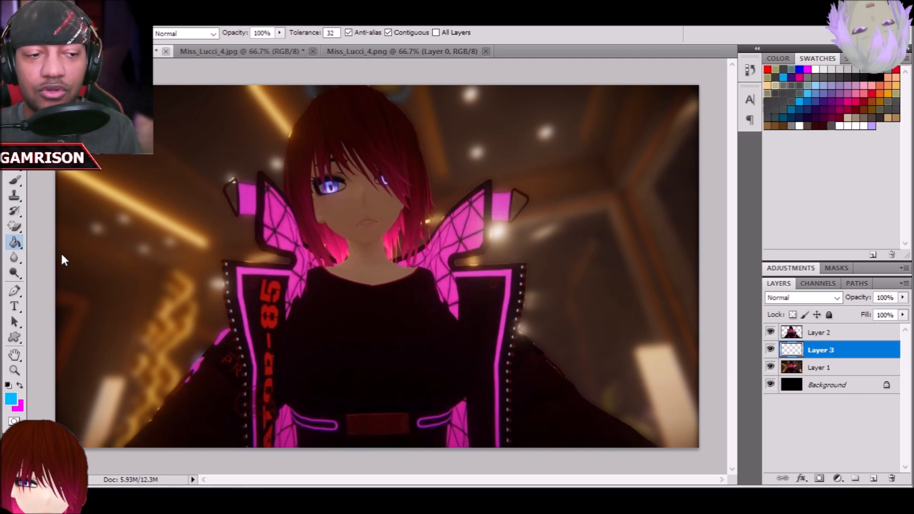
{"action": "left_click", "coordinate": [211, 142]}
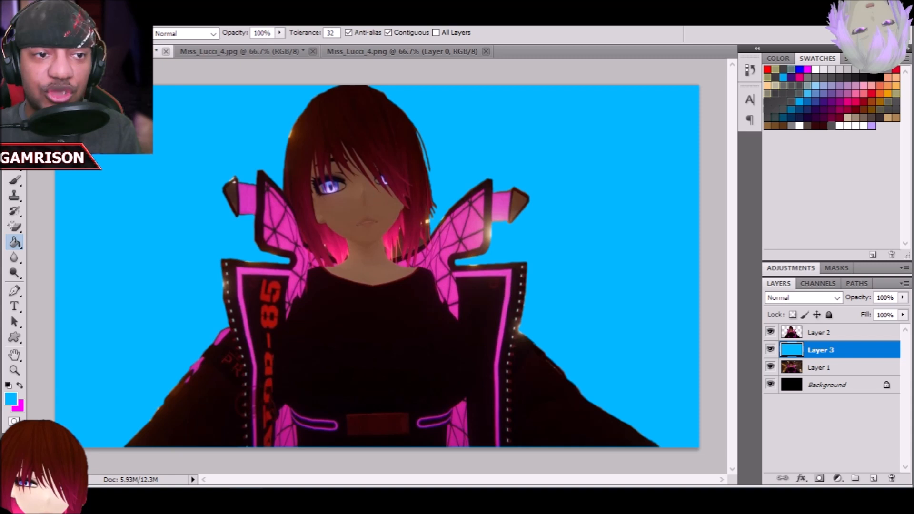
Open the Bas Relief sketch filter for the blue-filled layer
{"action": "left_click", "coordinate": [195, 20]}
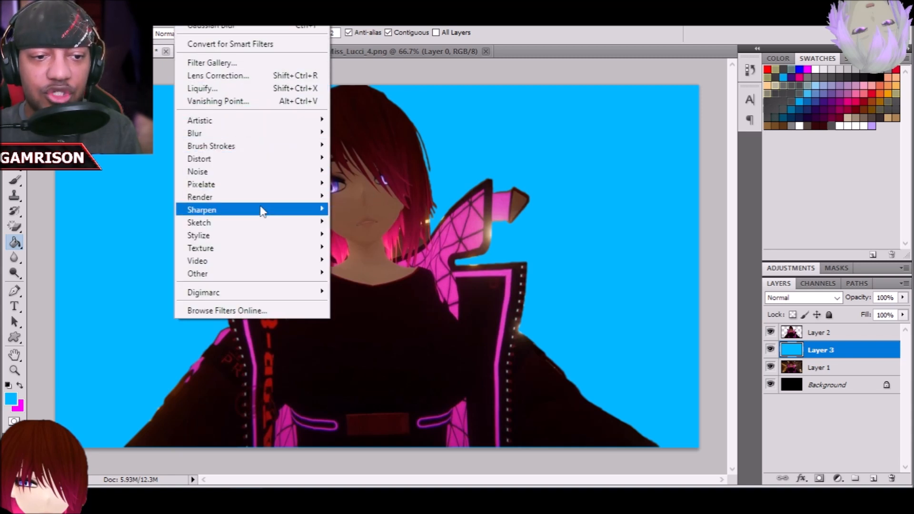
{"action": "mouse_move", "coordinate": [273, 202]}
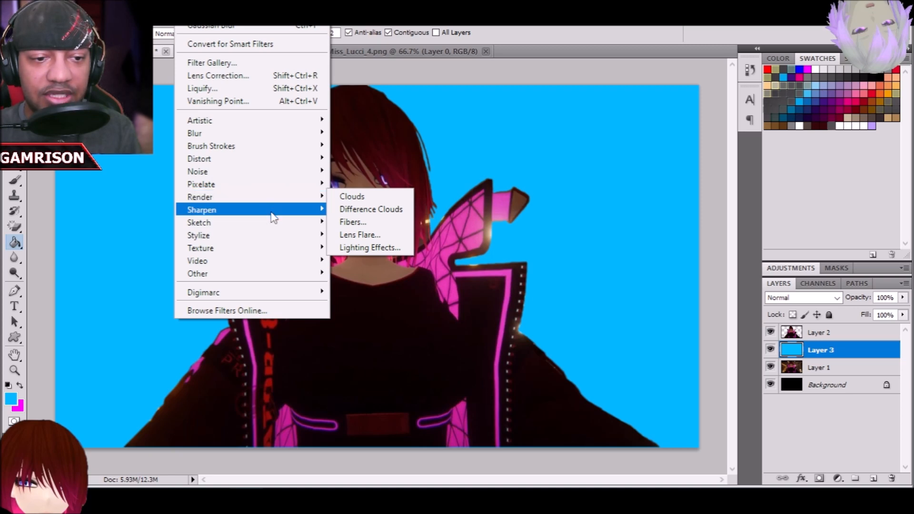
{"action": "mouse_move", "coordinate": [275, 228]}
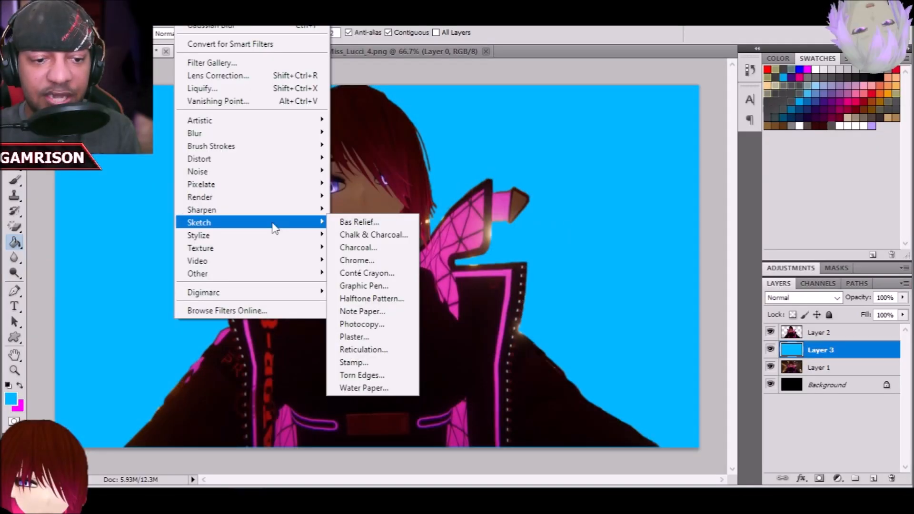
{"action": "mouse_move", "coordinate": [249, 128]}
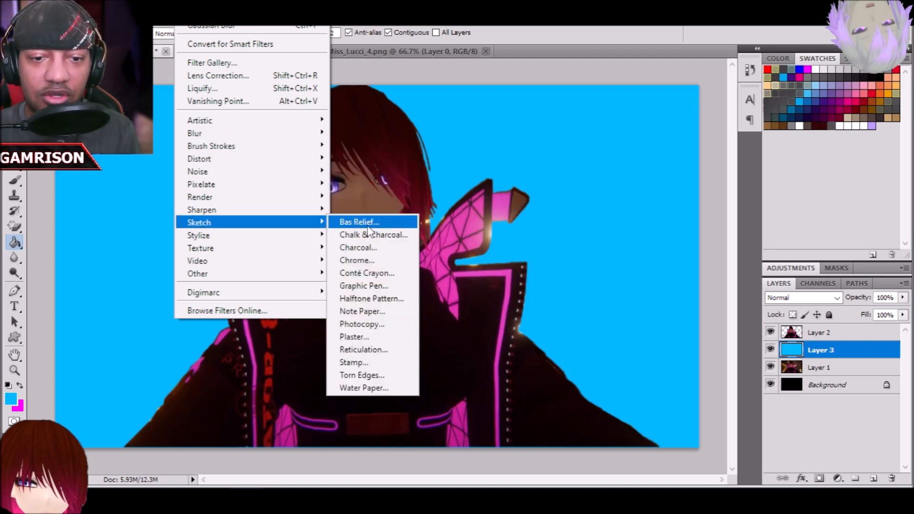
{"action": "left_click", "coordinate": [368, 226]}
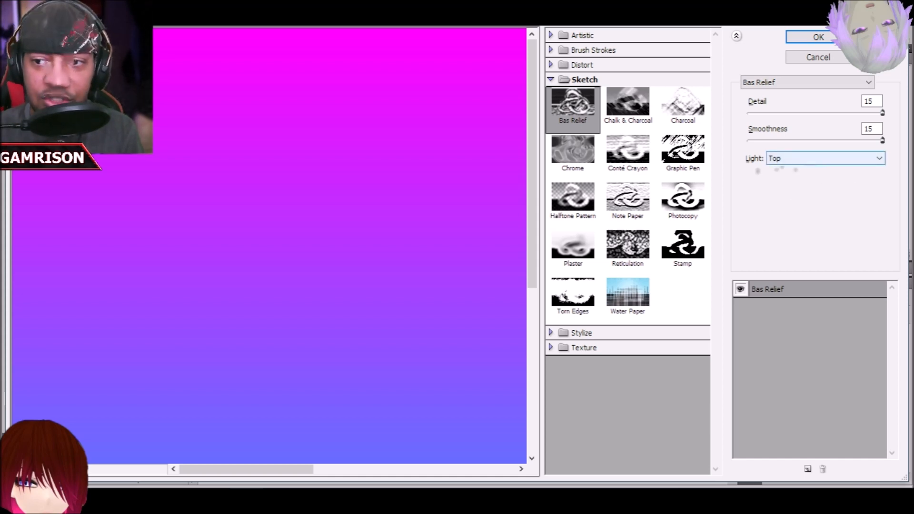
Try the Left, Right, Bottom and Bottom Left light directions in the Bas Relief preview
{"action": "left_click", "coordinate": [810, 159]}
{"action": "left_click", "coordinate": [805, 189]}
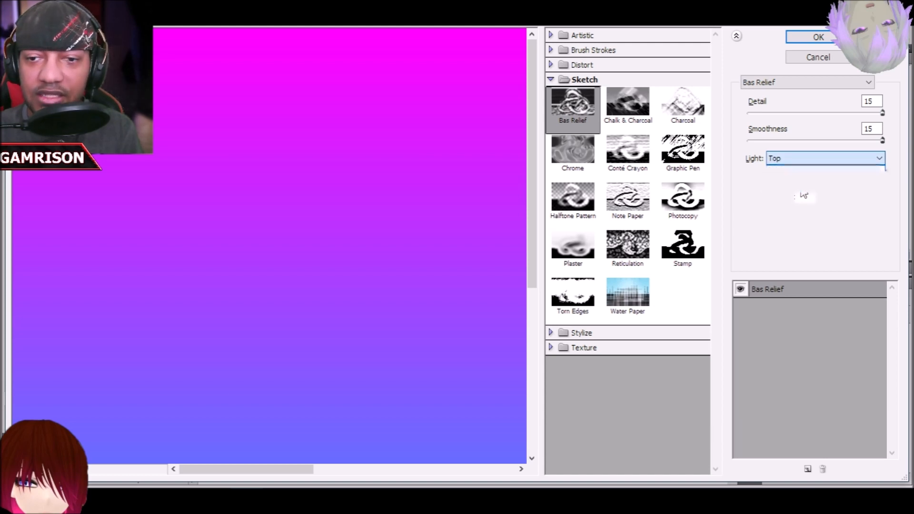
{"action": "left_click_drag", "start_coordinate": [297, 469], "coordinate": [354, 464]}
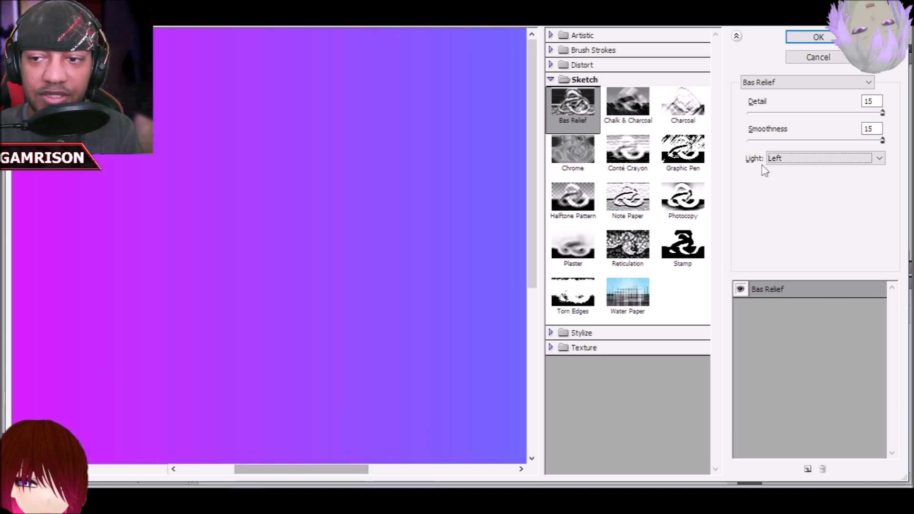
{"action": "left_click", "coordinate": [776, 159]}
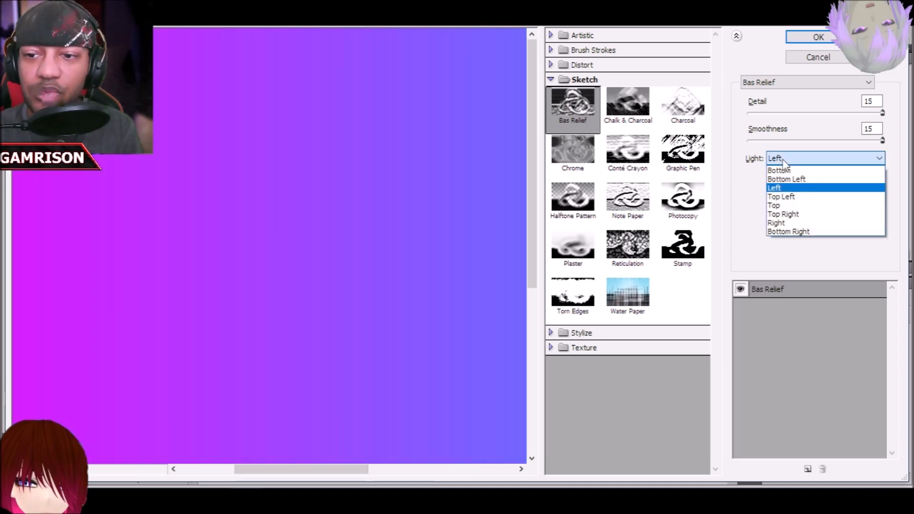
{"action": "left_click", "coordinate": [792, 225]}
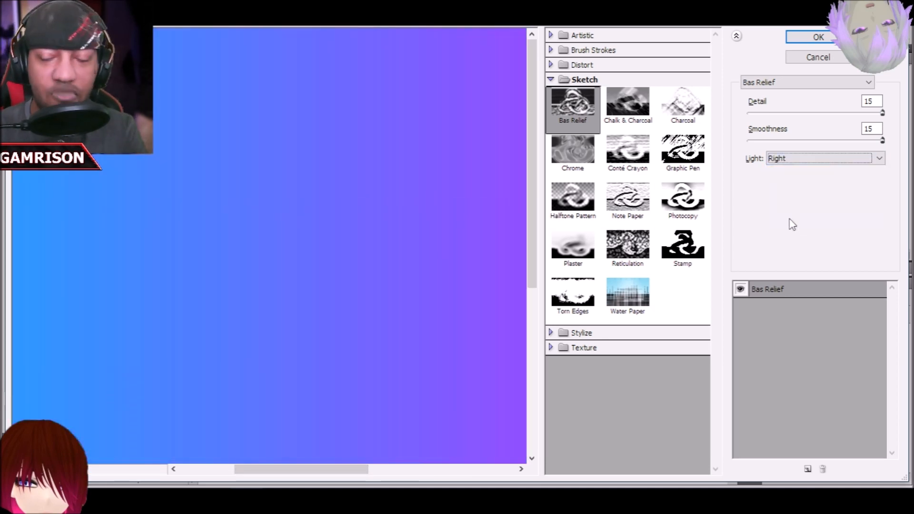
{"action": "left_click", "coordinate": [800, 158]}
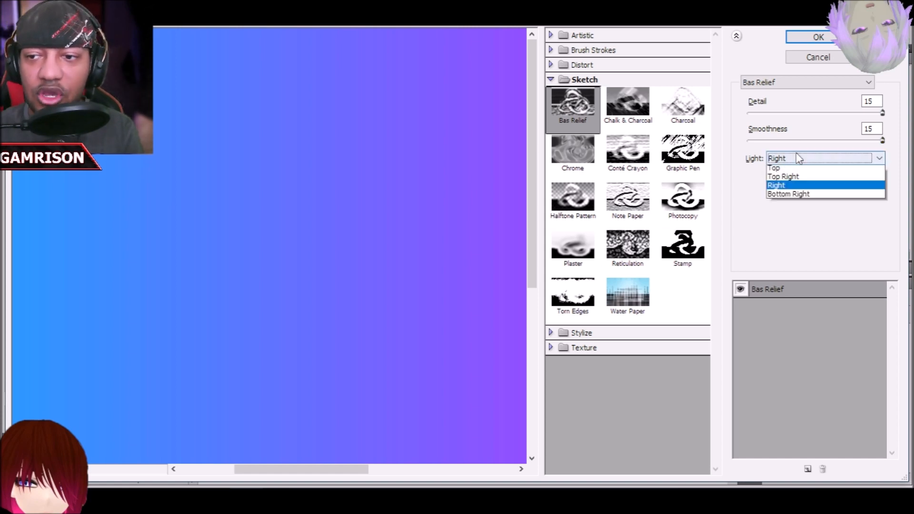
{"action": "left_click", "coordinate": [793, 170]}
{"action": "left_click", "coordinate": [798, 160]}
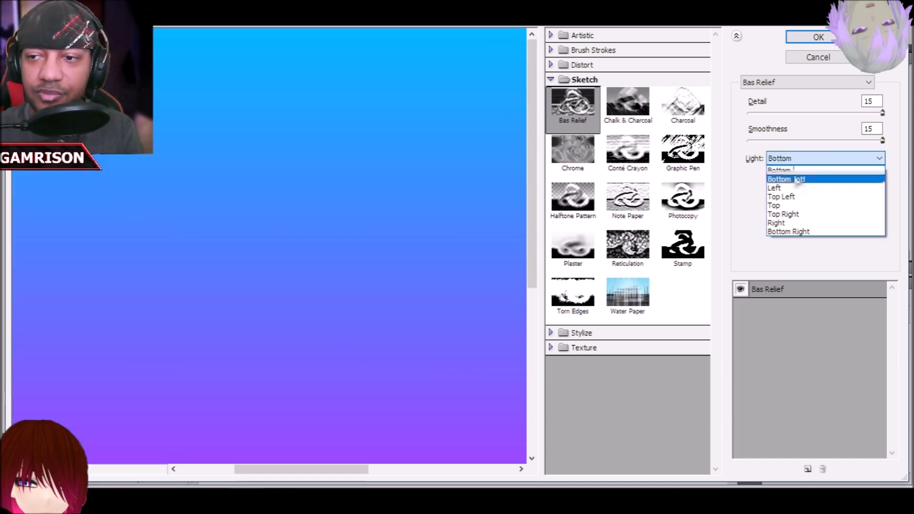
{"action": "left_click", "coordinate": [797, 179]}
Set the Bas Relief light direction to Left and apply the filter with detail 15 and smoothness 15
{"action": "left_click", "coordinate": [806, 158]}
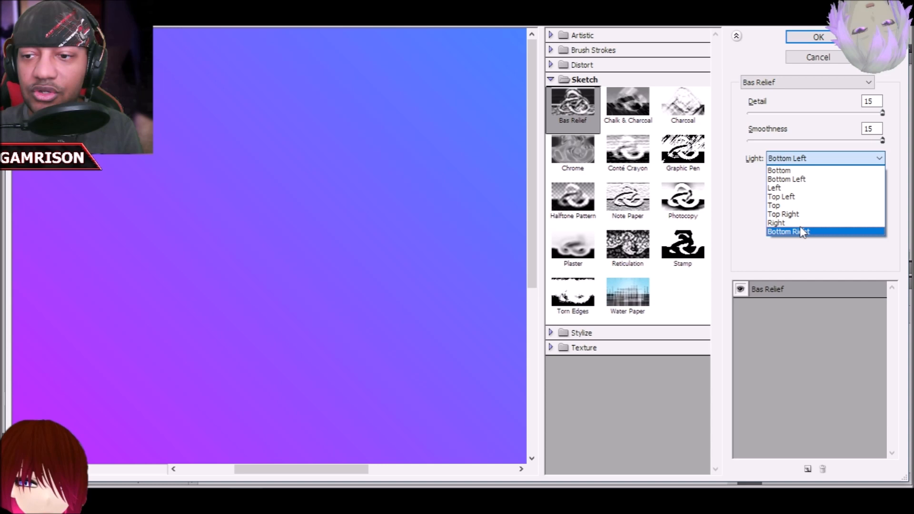
{"action": "left_click", "coordinate": [796, 188]}
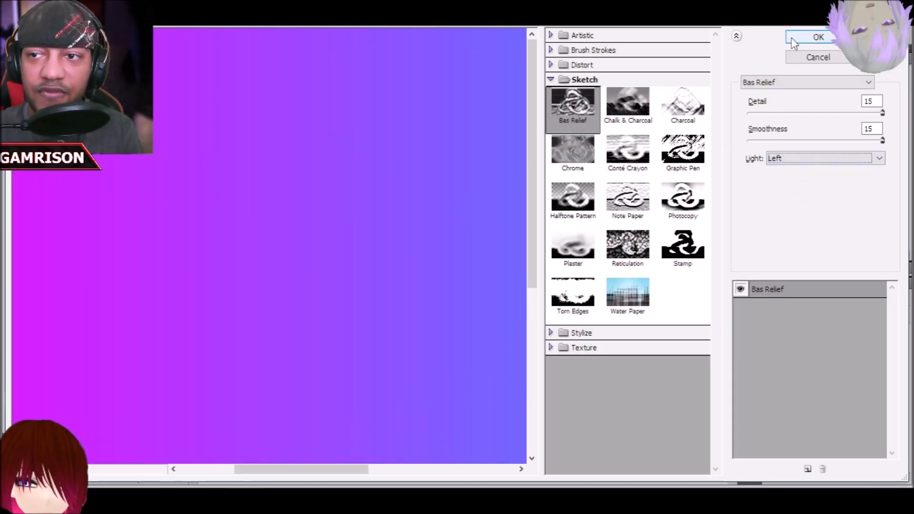
{"action": "left_click", "coordinate": [816, 35]}
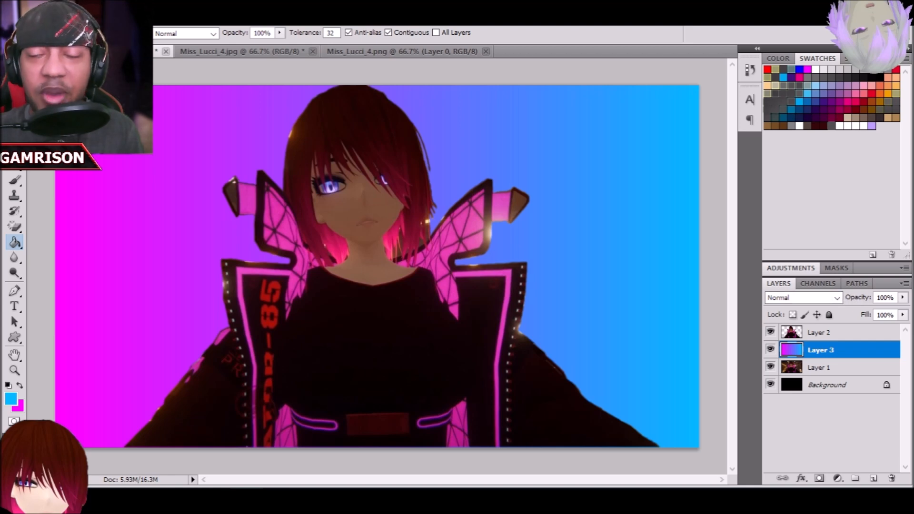
Lower the opacity of the magenta-to-blue gradient layer to 20%
{"action": "left_click", "coordinate": [903, 298]}
{"action": "left_click_drag", "start_coordinate": [903, 311], "coordinate": [851, 313]}
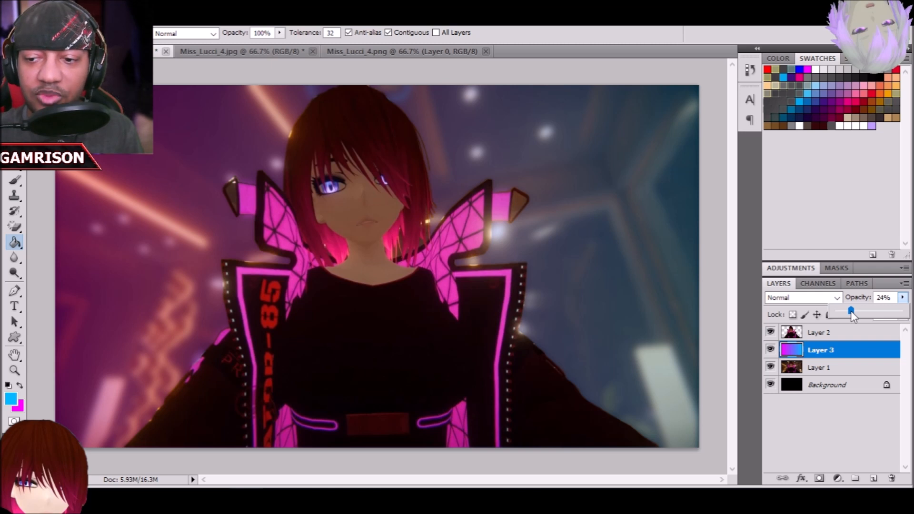
{"action": "left_click_drag", "start_coordinate": [850, 311], "coordinate": [848, 311]}
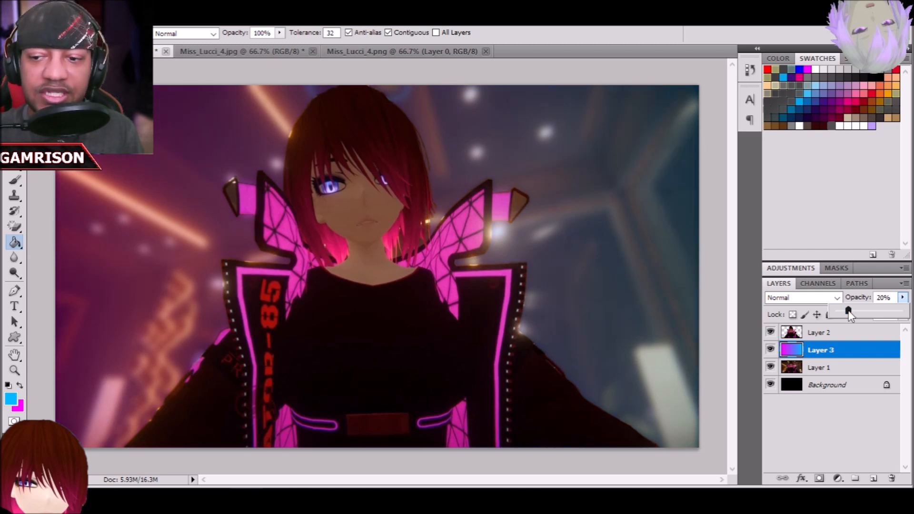
Paste the sharp, unblurred image as a new layer above the blurred one and toggle its visibility to compare
{"action": "left_click", "coordinate": [829, 369]}
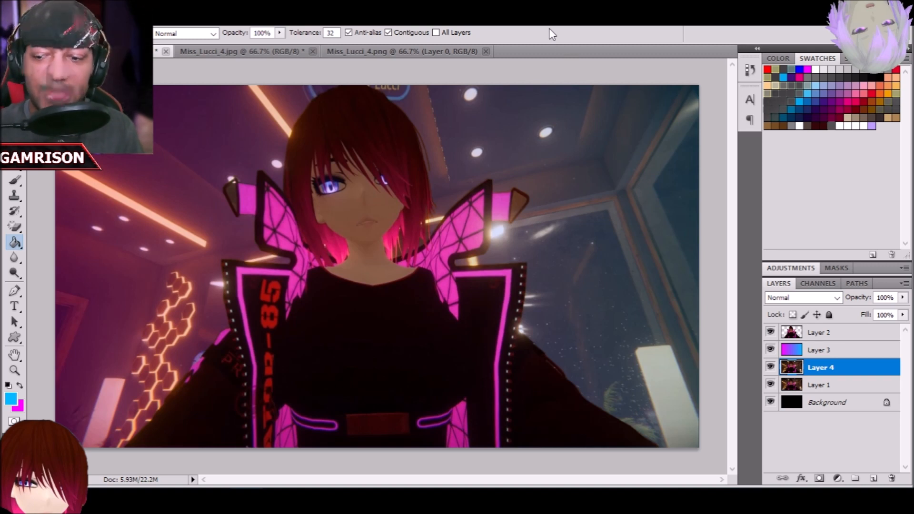
{"action": "left_click", "coordinate": [771, 368]}
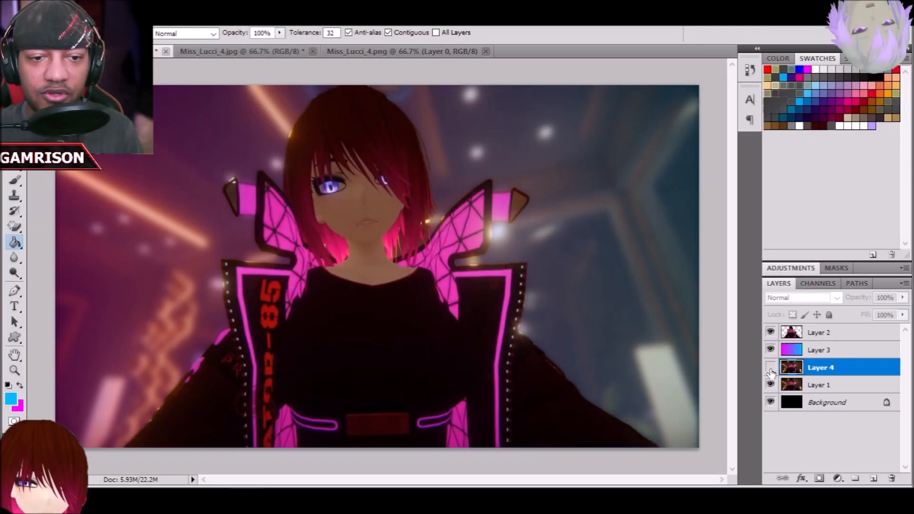
{"action": "left_click", "coordinate": [770, 369]}
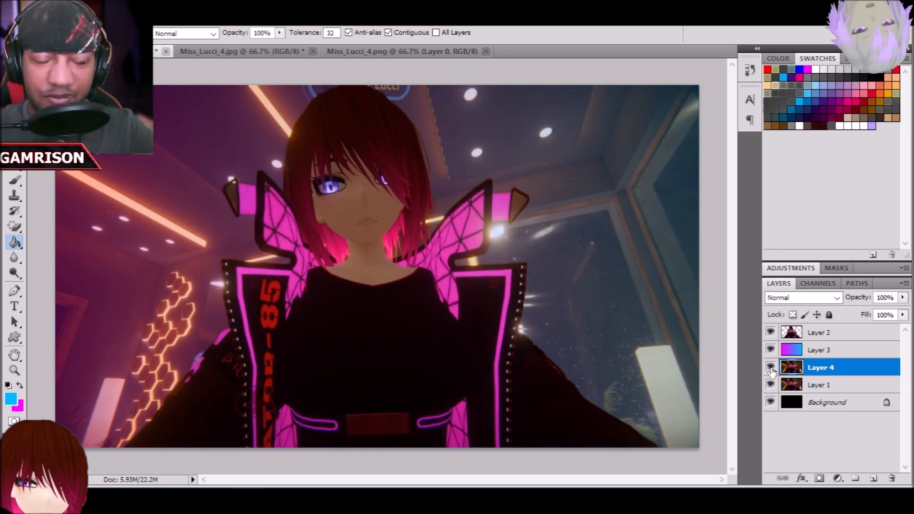
Hide the magenta-to-blue gradient layer and add a new empty layer directly above it
{"action": "left_click", "coordinate": [834, 354]}
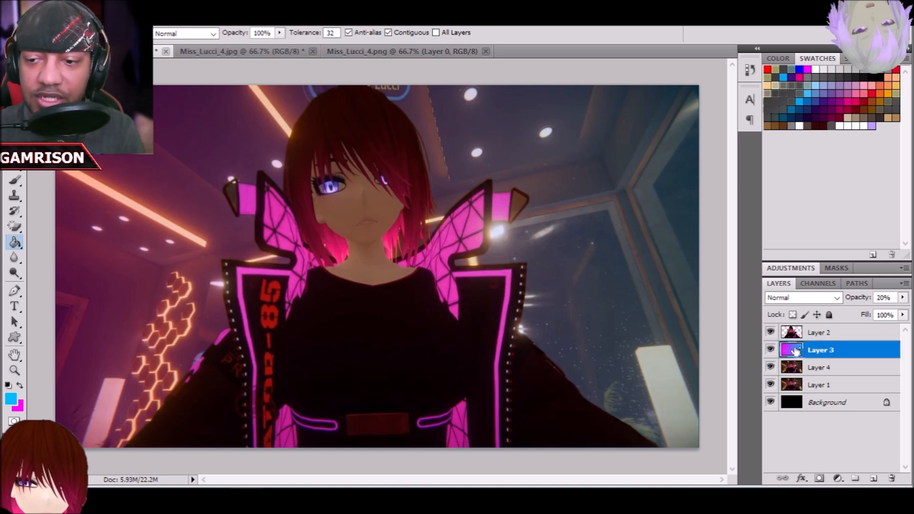
{"action": "left_click", "coordinate": [770, 350]}
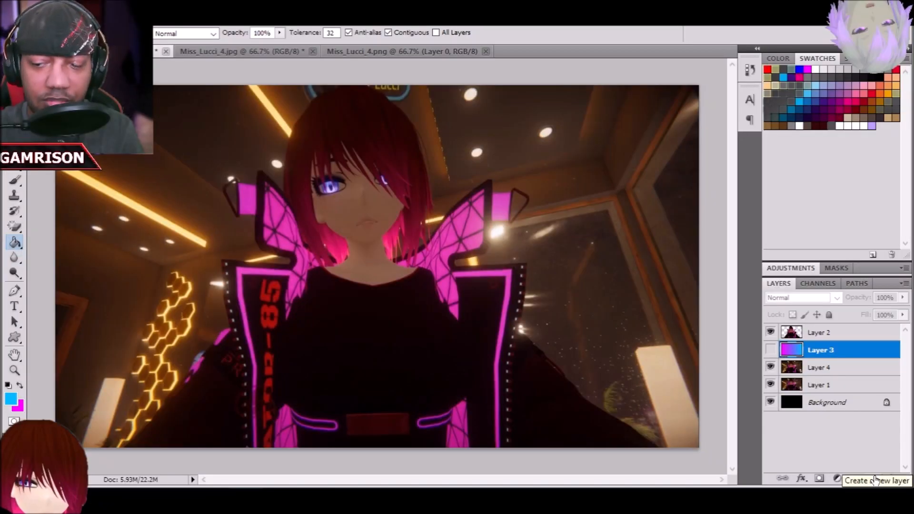
{"action": "left_click", "coordinate": [875, 479]}
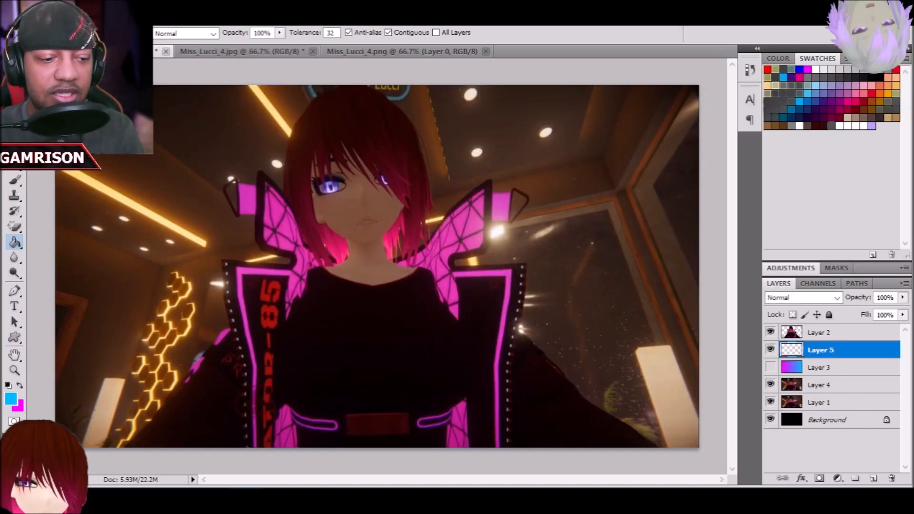
Set the foreground color to red and the background color to blue from the swatches
{"action": "left_click", "coordinate": [11, 399]}
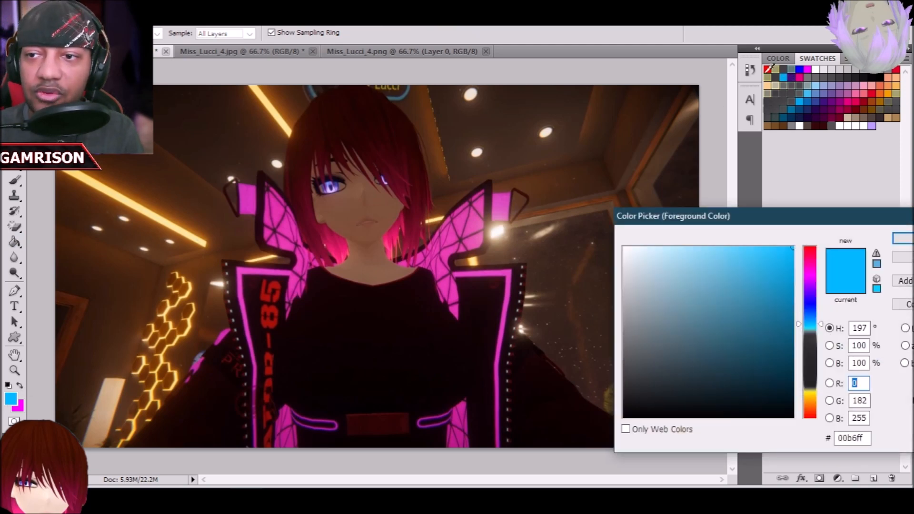
{"action": "left_click", "coordinate": [767, 69]}
{"action": "left_click", "coordinate": [895, 239]}
{"action": "left_click", "coordinate": [17, 405]}
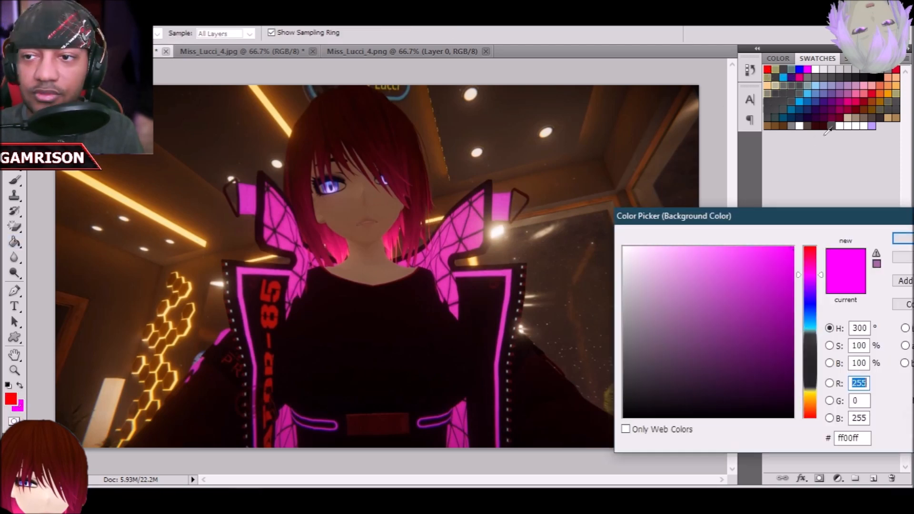
{"action": "left_click", "coordinate": [801, 69]}
{"action": "left_click", "coordinate": [897, 240]}
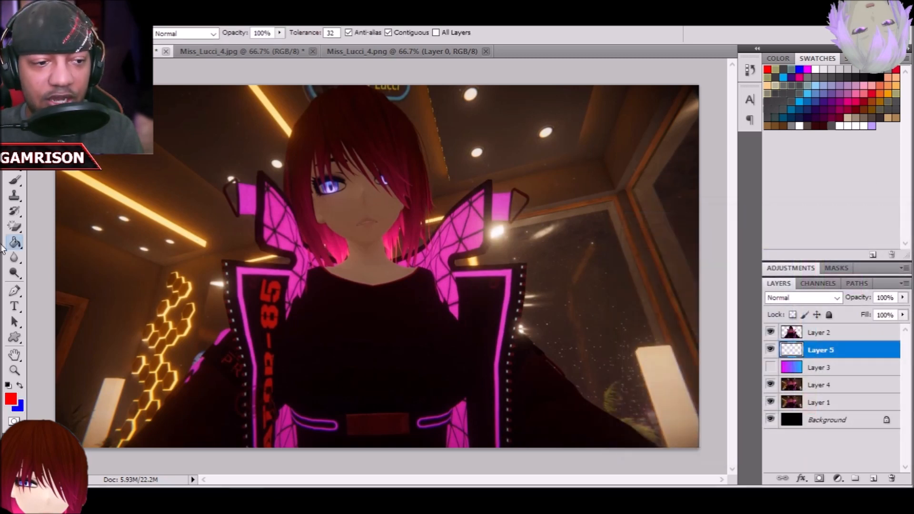
Fill the new layer with red and apply the Bas Relief sketch filter to it with the light direction set to Right
{"action": "left_click", "coordinate": [135, 219]}
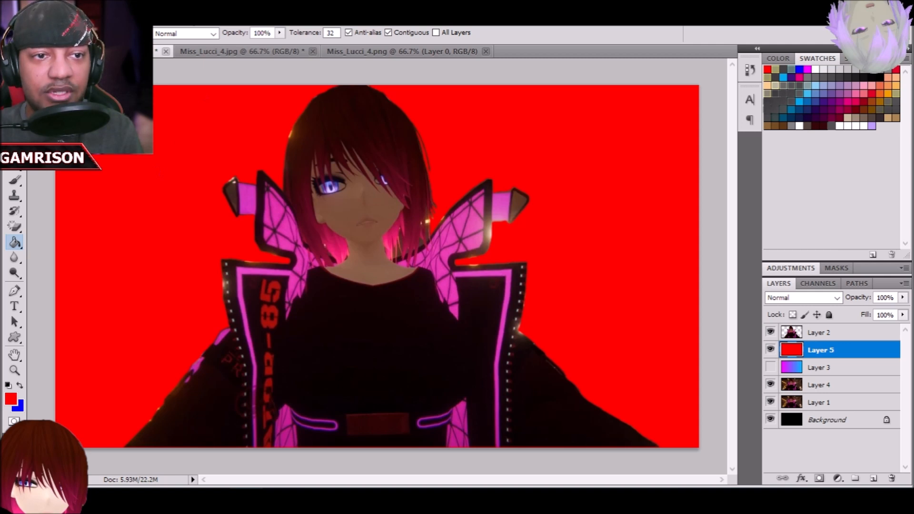
{"action": "key", "text": "alt+t"}
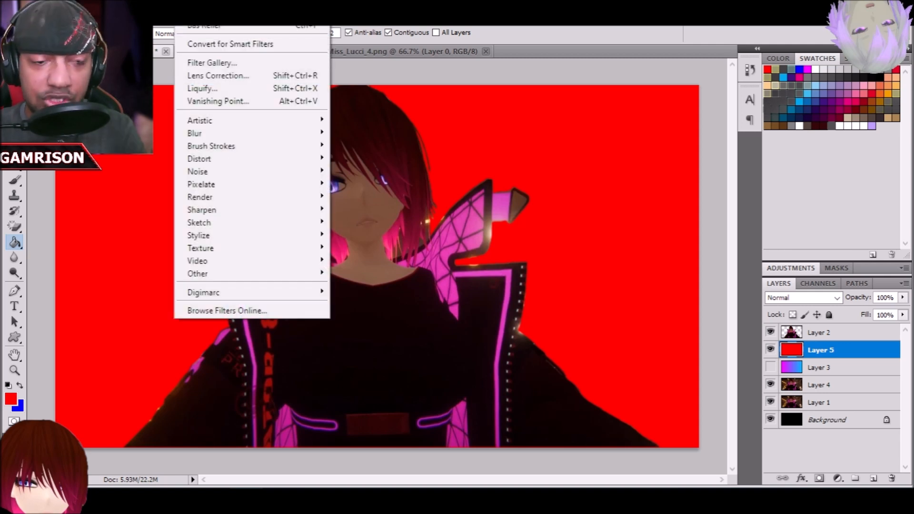
{"action": "mouse_move", "coordinate": [273, 221]}
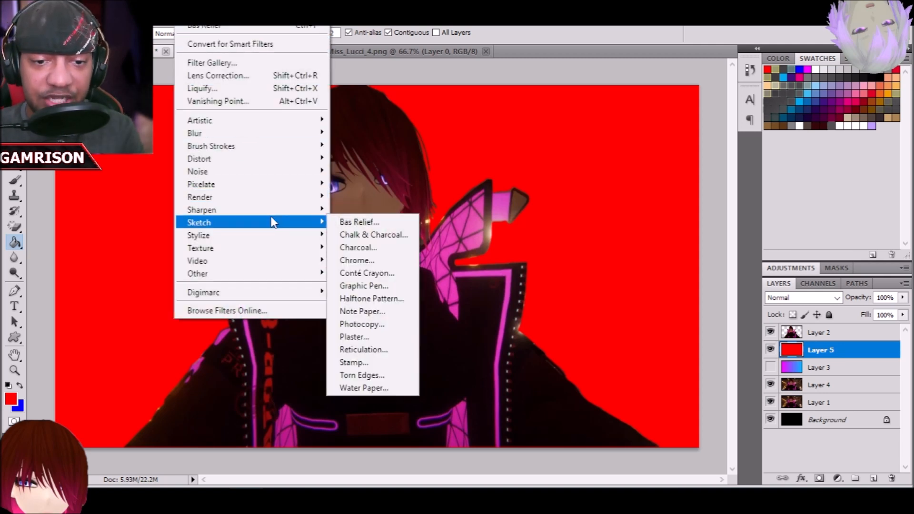
{"action": "left_click", "coordinate": [361, 222]}
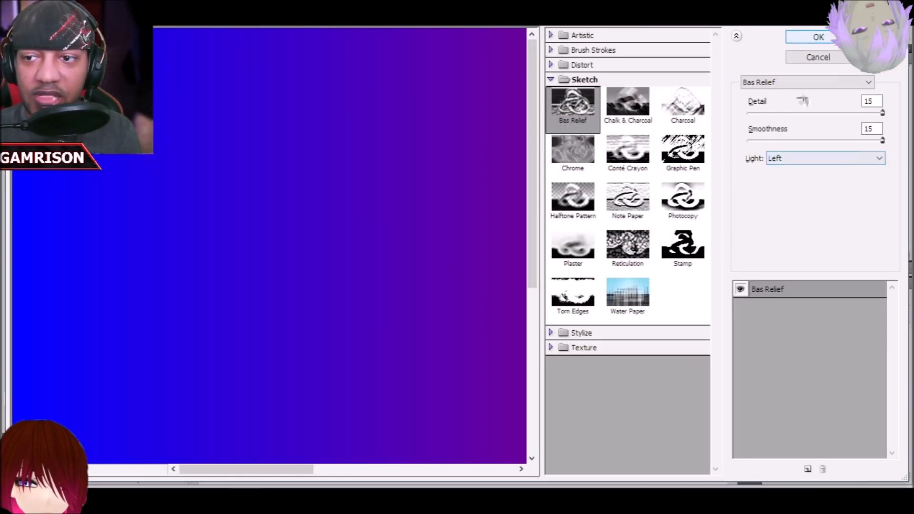
{"action": "left_click", "coordinate": [814, 158]}
{"action": "left_click", "coordinate": [794, 223]}
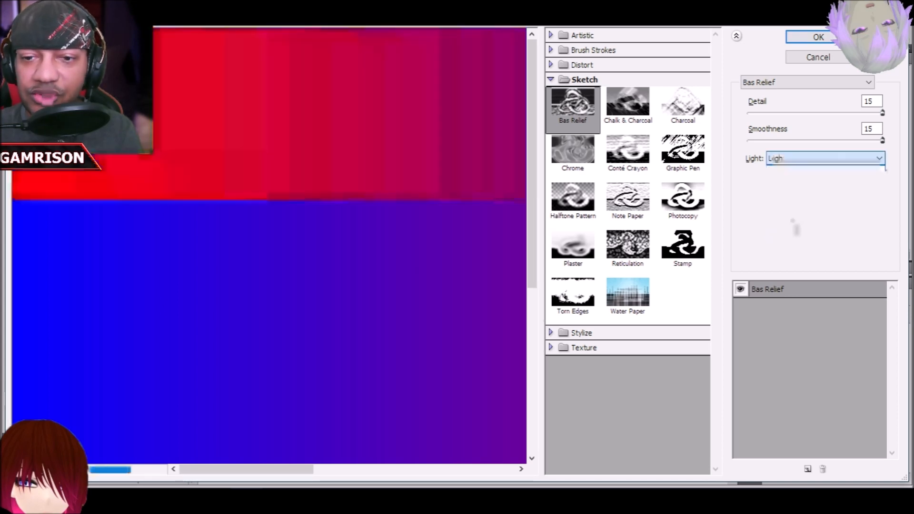
{"action": "left_click", "coordinate": [808, 37]}
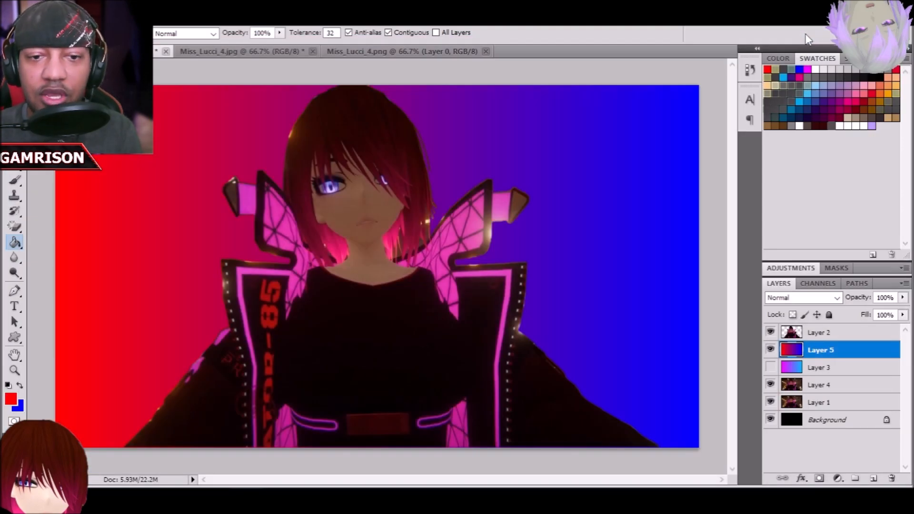
Lower the opacity of the red-to-blue gradient layer to 28%
{"action": "left_click", "coordinate": [903, 297]}
{"action": "left_click_drag", "start_coordinate": [904, 312], "coordinate": [851, 312]}
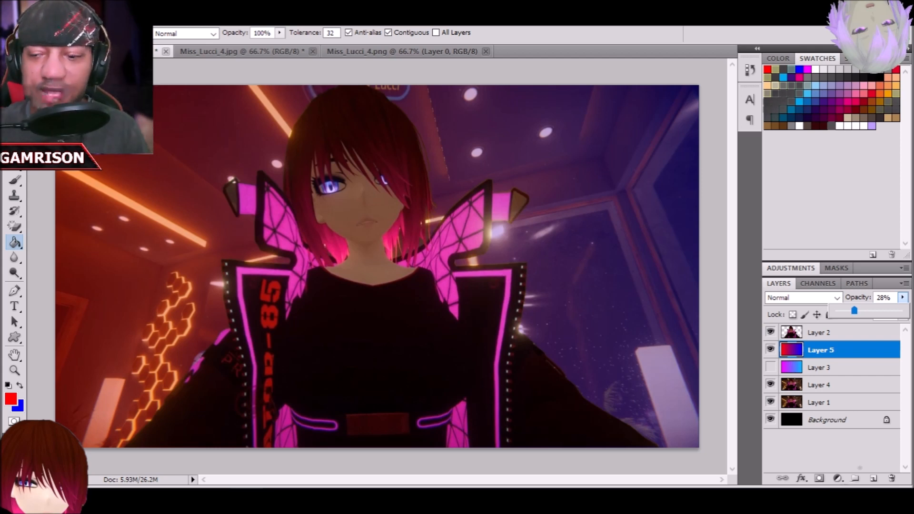
{"action": "left_click", "coordinate": [857, 332]}
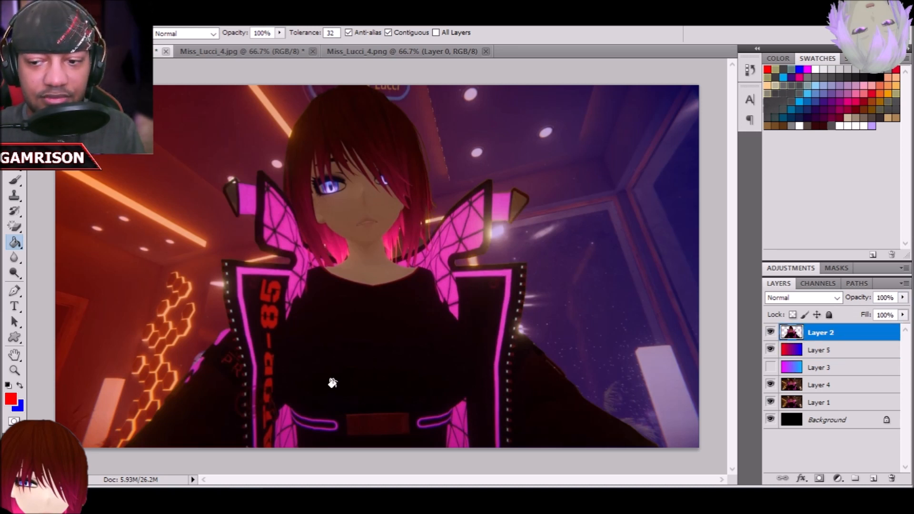
{"action": "left_click", "coordinate": [823, 422], "text": "shift"}
{"action": "right_click", "coordinate": [824, 421]}
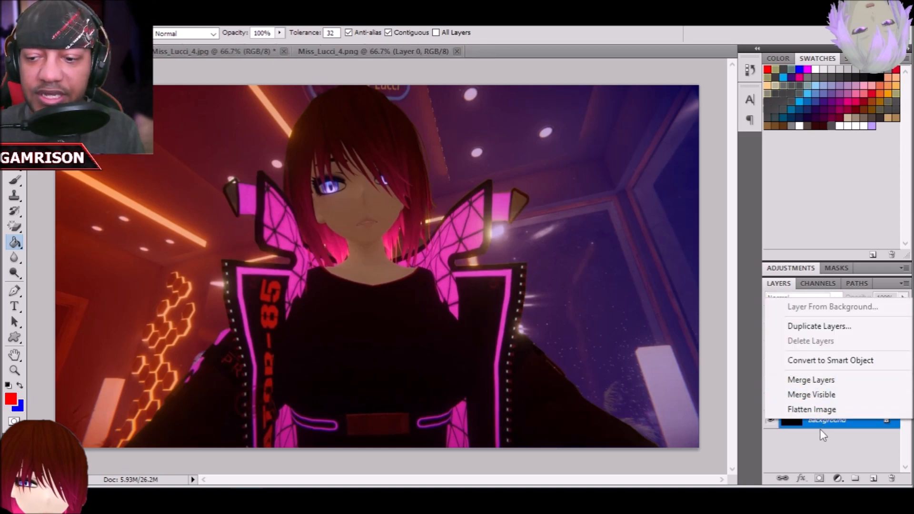
{"action": "left_click", "coordinate": [820, 434]}
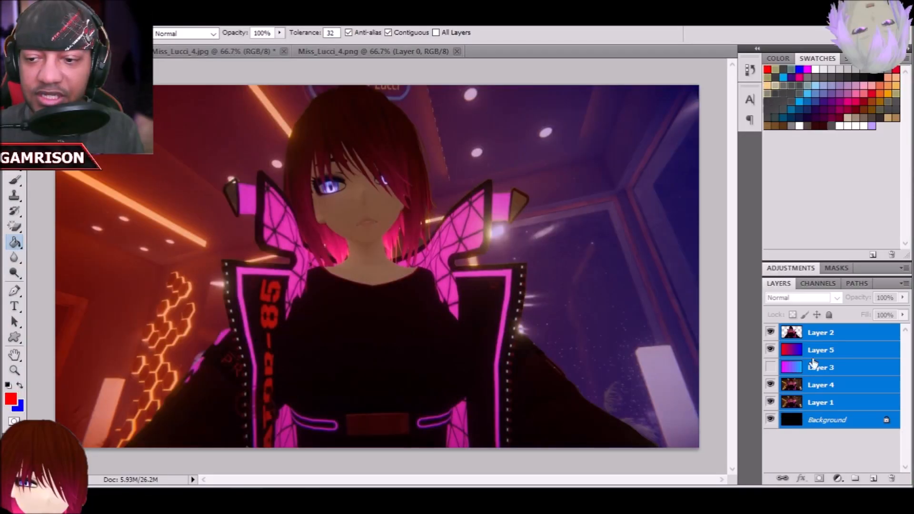
Select all layers from the character cutout down to the background and merge them into one
{"action": "left_click", "coordinate": [820, 333]}
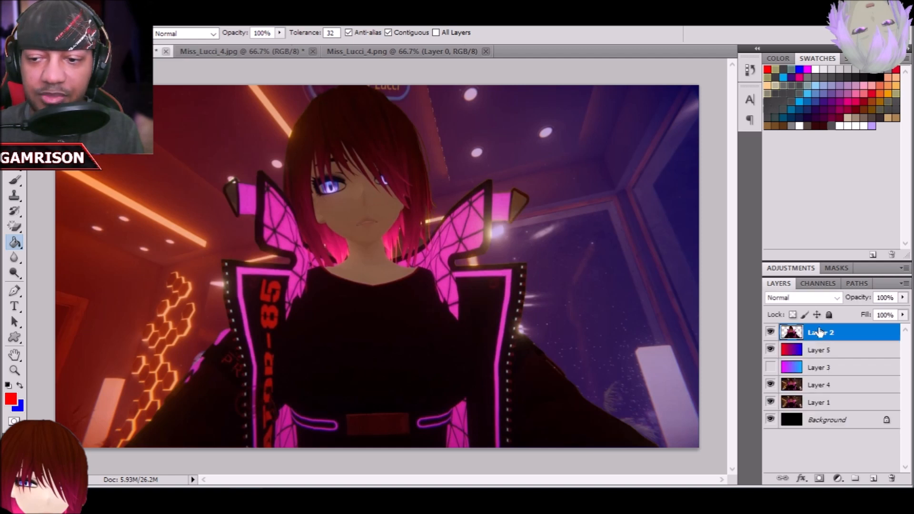
{"action": "left_click", "coordinate": [826, 421], "text": "shift"}
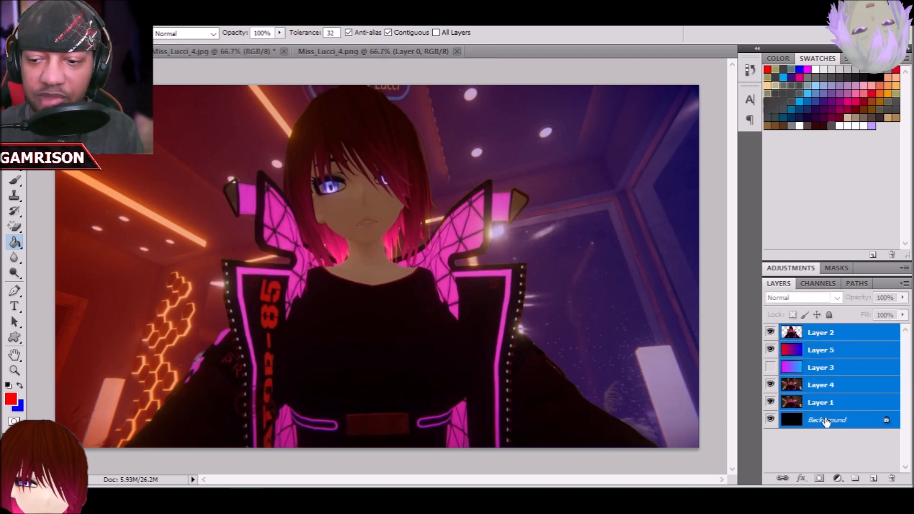
{"action": "right_click", "coordinate": [826, 421]}
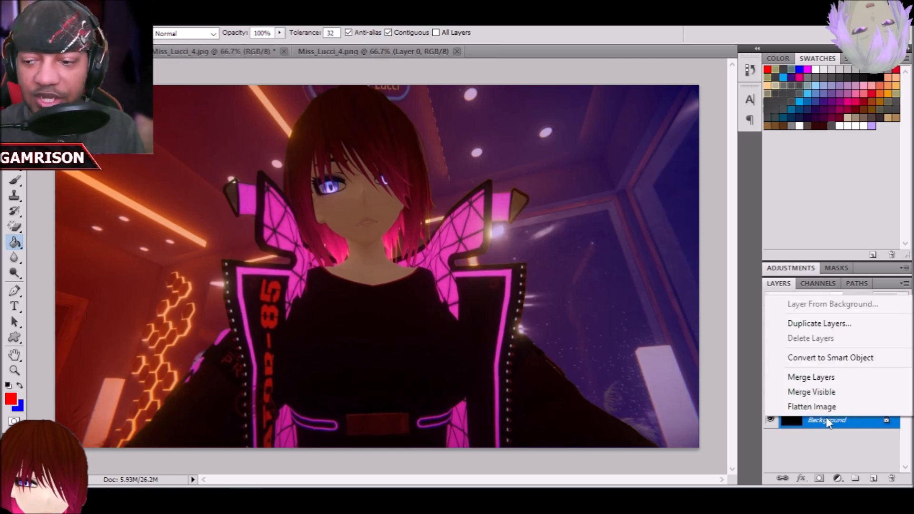
{"action": "left_click", "coordinate": [816, 379]}
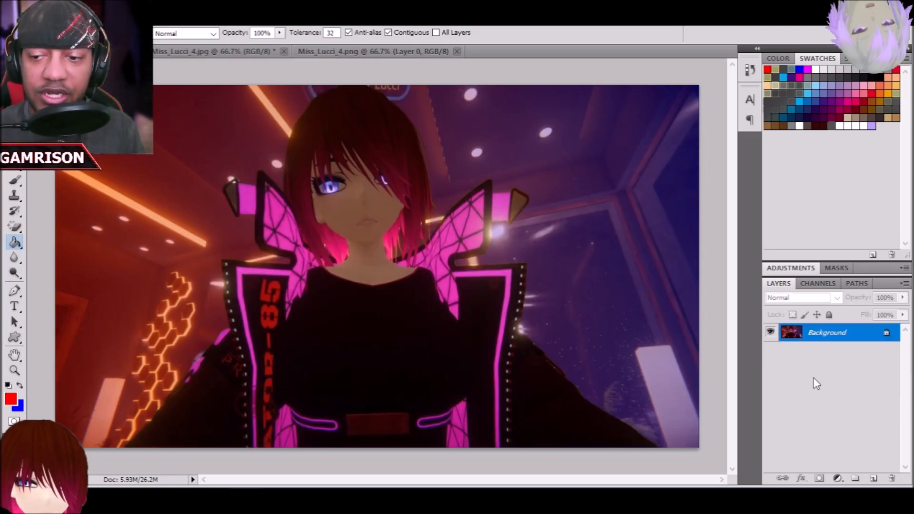
Examine the merged image at a small thumbnail size, return to the normal zoom, and undo the layer merge
{"action": "left_click", "coordinate": [14, 370]}
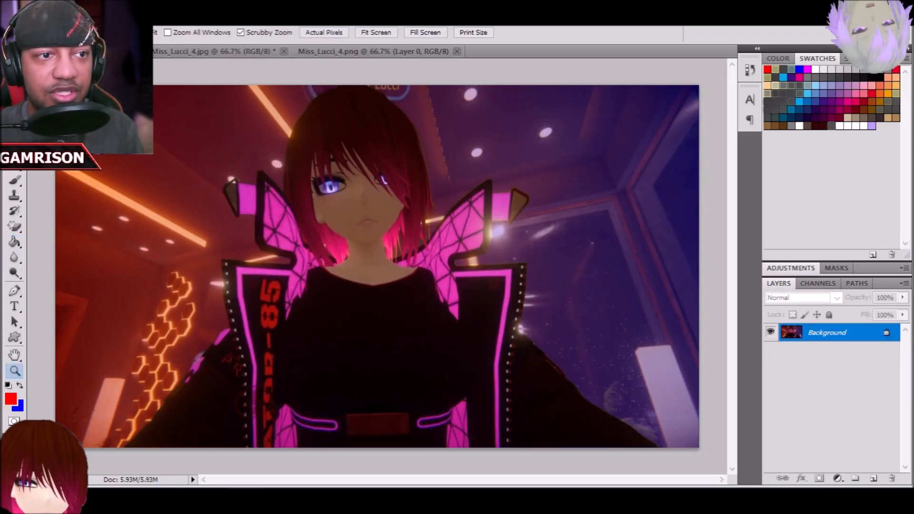
{"action": "left_click_drag", "start_coordinate": [325, 243], "coordinate": [326, 242]}
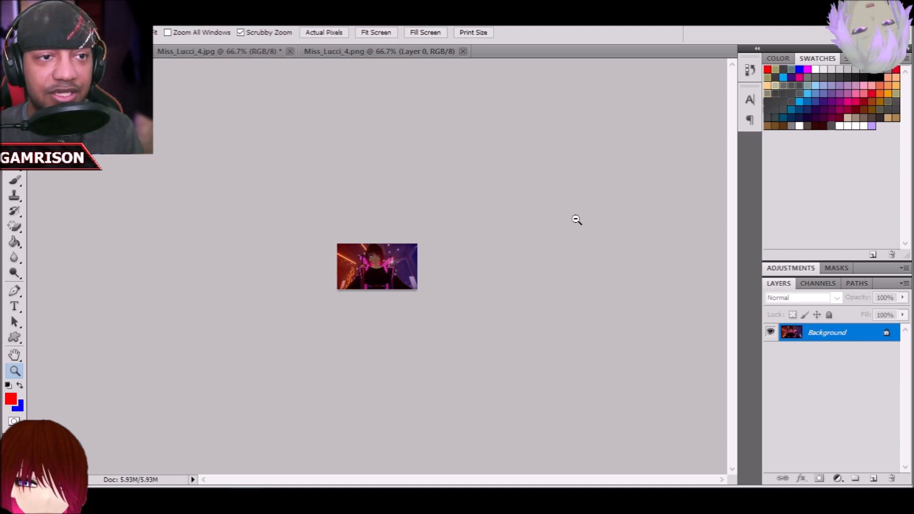
{"action": "left_click_drag", "start_coordinate": [370, 274], "coordinate": [370, 274]}
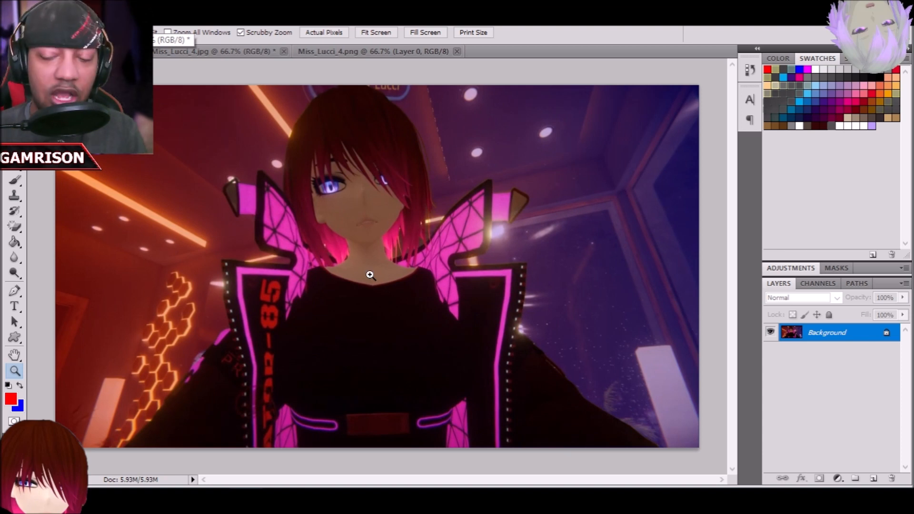
{"action": "key", "text": "ctrl+alt+z"}
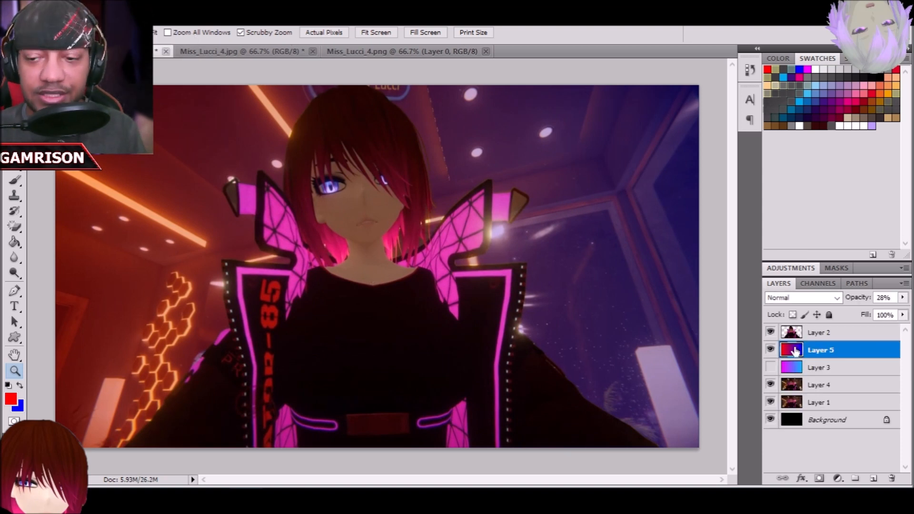
Try a Brightness/Contrast adjustment on the character cutout layer with brightness 41 and contrast 44, comparing the image with and without preview
{"action": "left_click", "coordinate": [827, 335]}
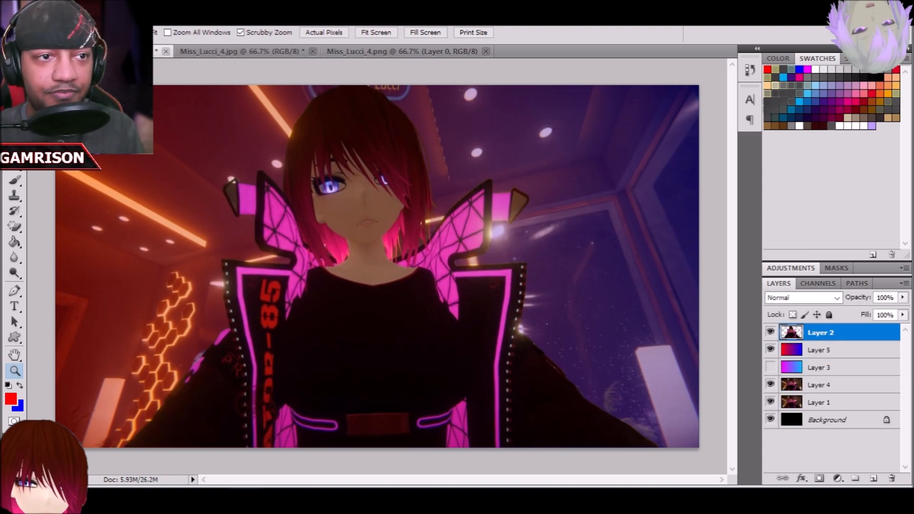
{"action": "left_click", "coordinate": [90, 12]}
{"action": "mouse_move", "coordinate": [123, 44]}
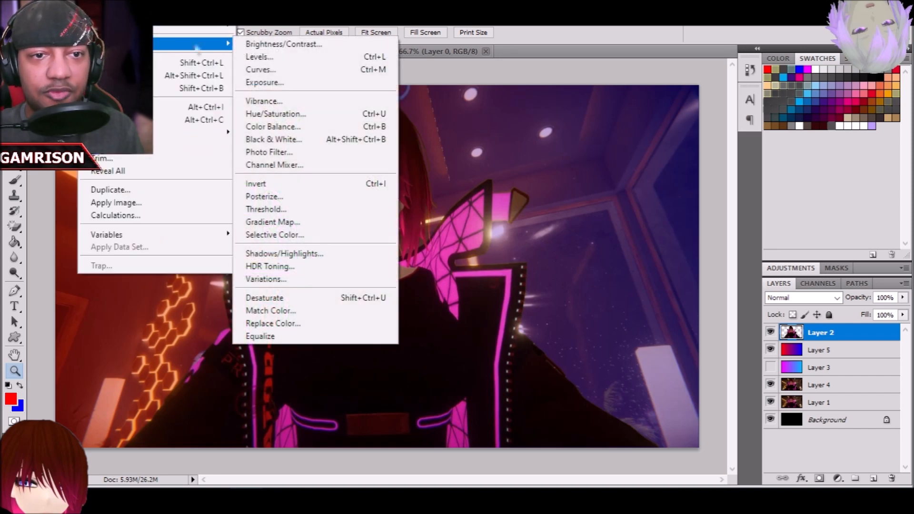
{"action": "left_click", "coordinate": [265, 44]}
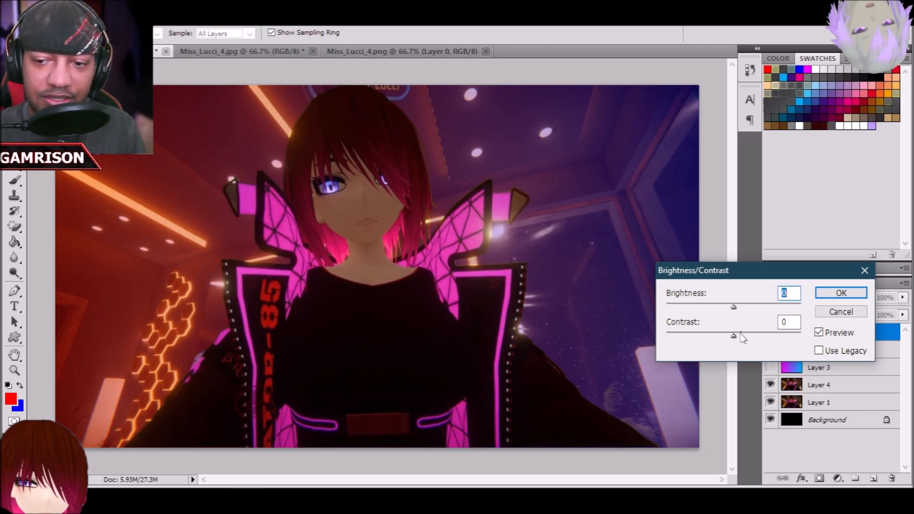
{"action": "left_click_drag", "start_coordinate": [734, 336], "coordinate": [797, 336]}
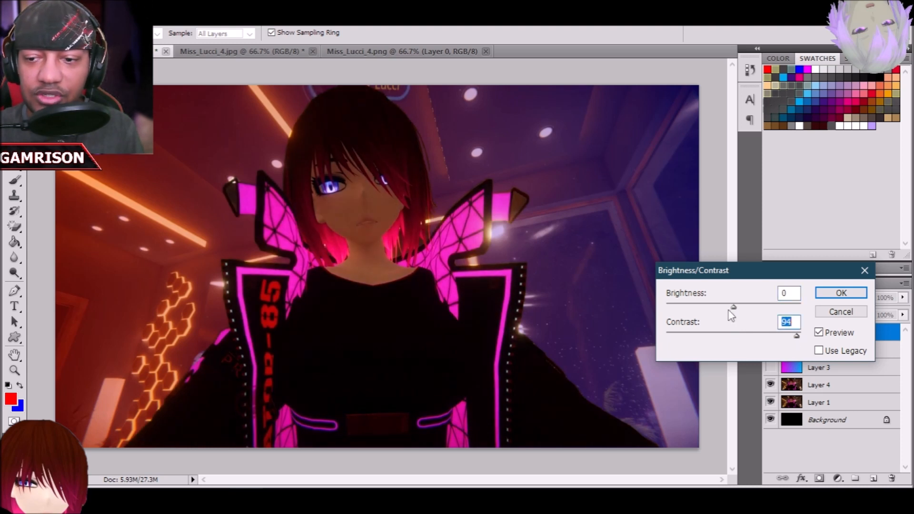
{"action": "left_click_drag", "start_coordinate": [734, 308], "coordinate": [771, 307]}
{"action": "left_click_drag", "start_coordinate": [797, 336], "coordinate": [665, 337]}
{"action": "left_click_drag", "start_coordinate": [771, 307], "coordinate": [752, 308]}
{"action": "left_click_drag", "start_coordinate": [666, 335], "coordinate": [765, 335]}
{"action": "left_click", "coordinate": [819, 332]}
{"action": "left_click", "coordinate": [819, 332]}
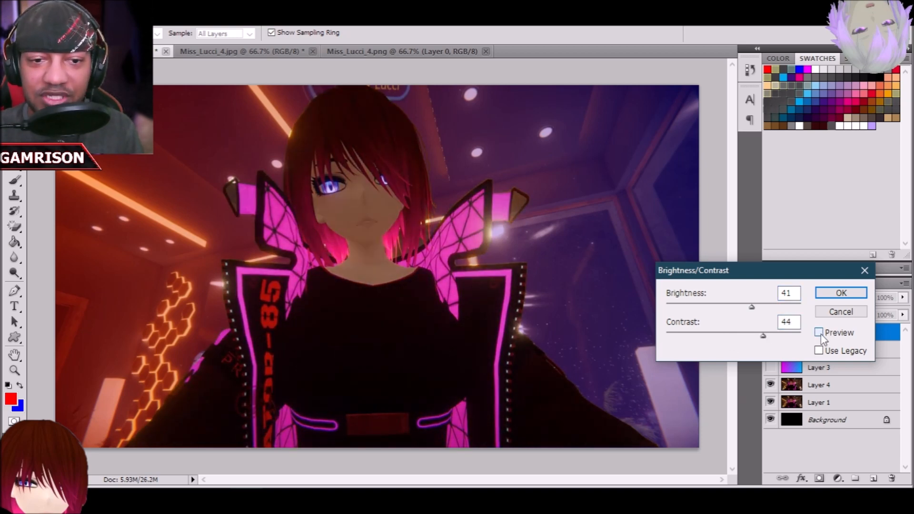
{"action": "left_click", "coordinate": [819, 333]}
{"action": "left_click", "coordinate": [819, 333]}
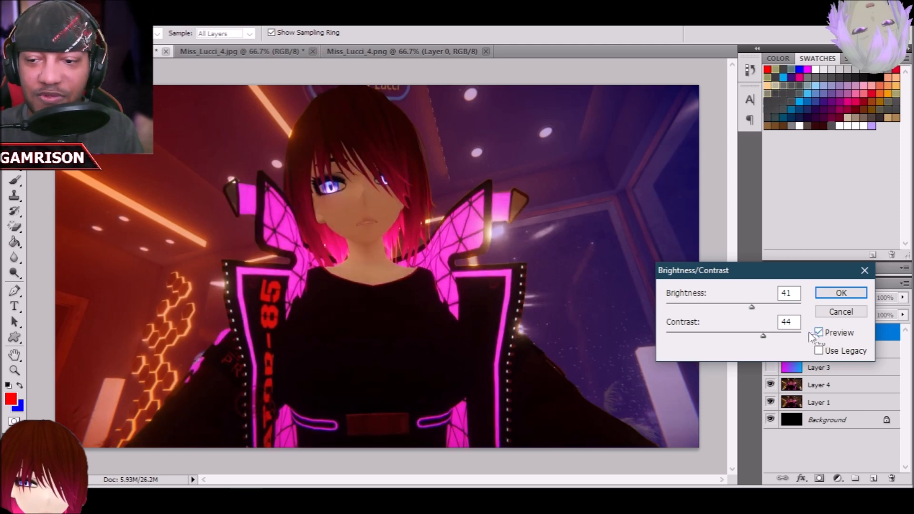
{"action": "left_click", "coordinate": [831, 315]}
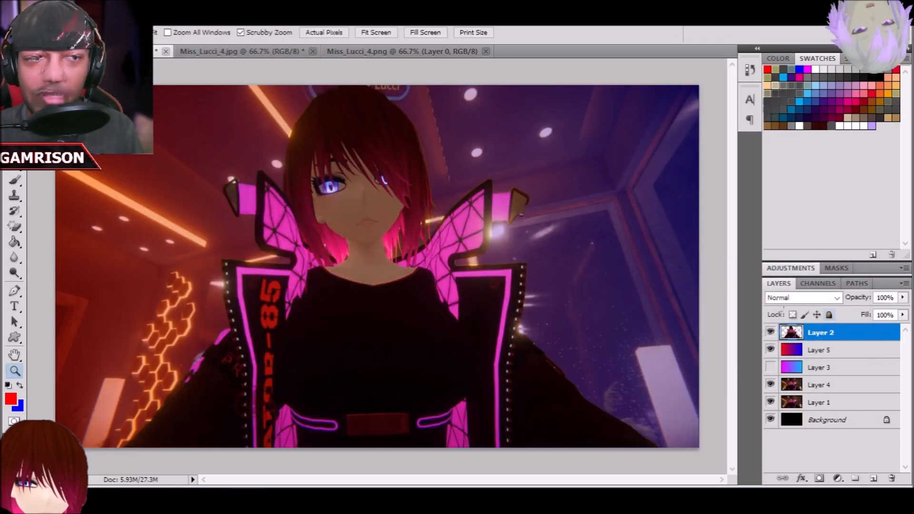
Try brightening the character cutout layer with Levels, setting the input midtone to 2.06 and the input white point to 211
{"action": "left_click", "coordinate": [91, 19]}
{"action": "mouse_move", "coordinate": [151, 47]}
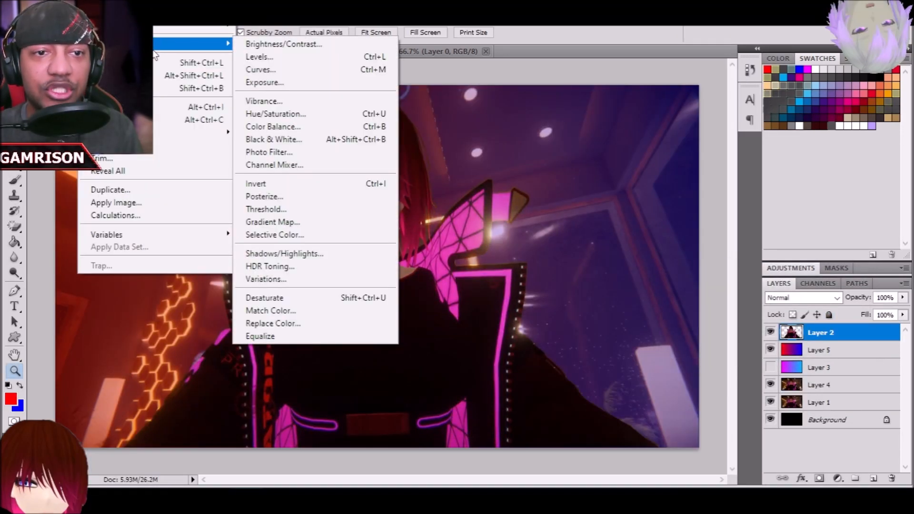
{"action": "left_click", "coordinate": [285, 56]}
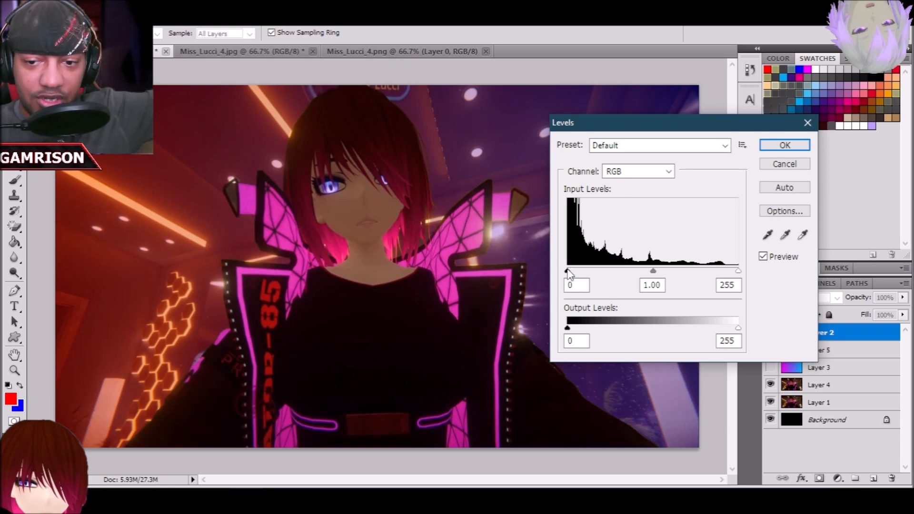
{"action": "mouse_move", "coordinate": [568, 272]}
{"action": "left_mouse_down"}
{"action": "mouse_move", "coordinate": [663, 272]}
{"action": "mouse_move", "coordinate": [568, 272]}
{"action": "left_mouse_up"}
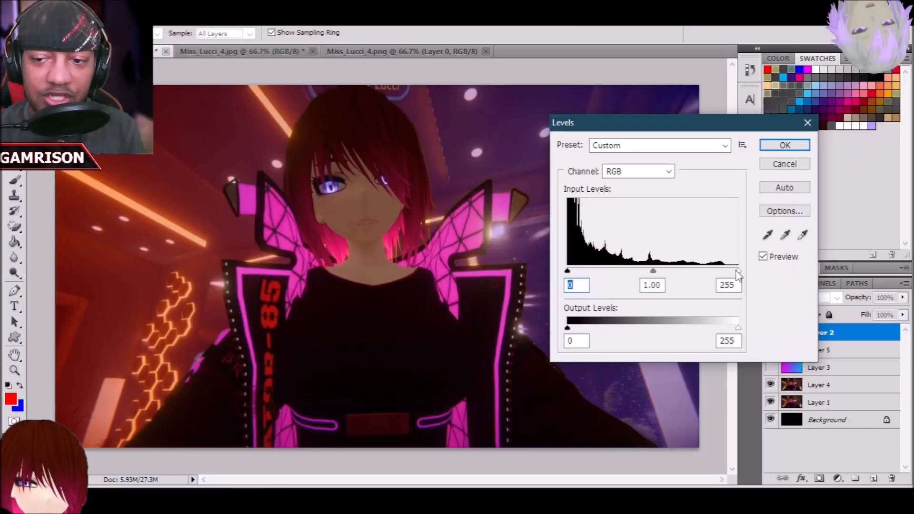
{"action": "left_click_drag", "start_coordinate": [738, 274], "coordinate": [586, 274]}
{"action": "left_click_drag", "start_coordinate": [585, 274], "coordinate": [709, 274]}
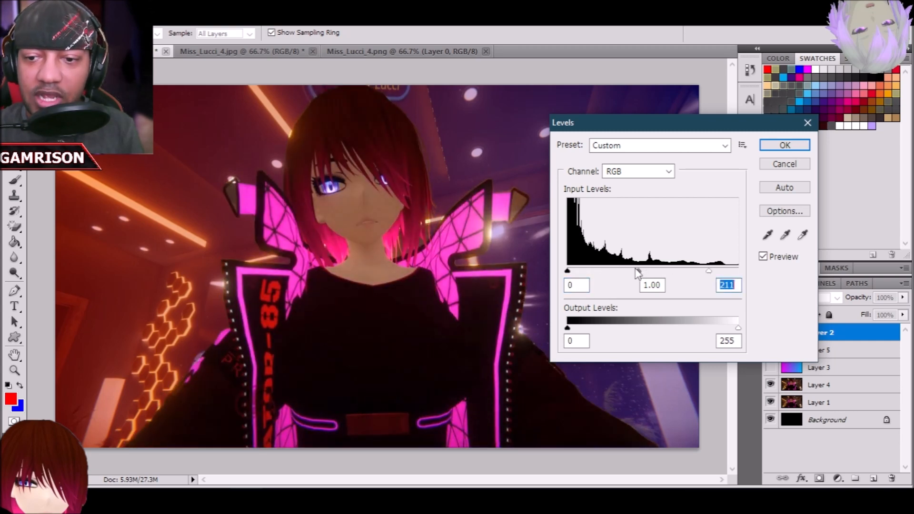
{"action": "left_click_drag", "start_coordinate": [640, 274], "coordinate": [612, 270]}
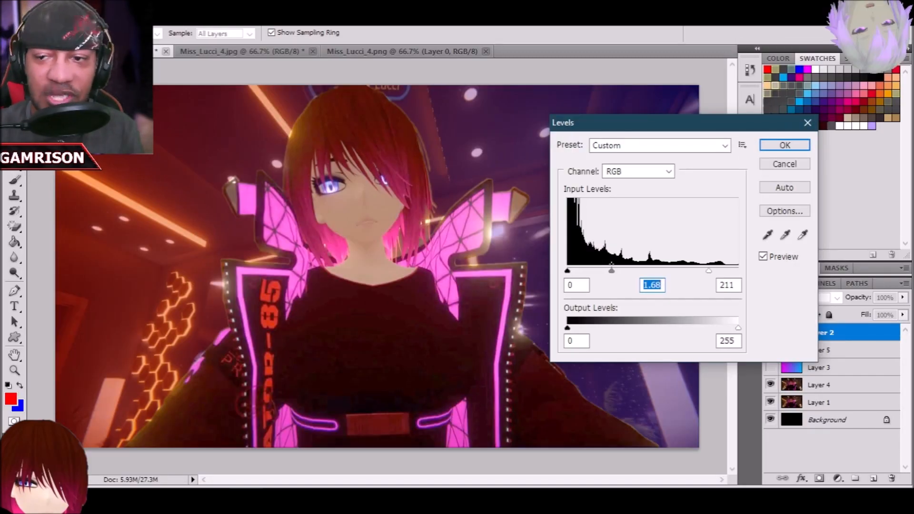
{"action": "left_click_drag", "start_coordinate": [613, 273], "coordinate": [604, 272]}
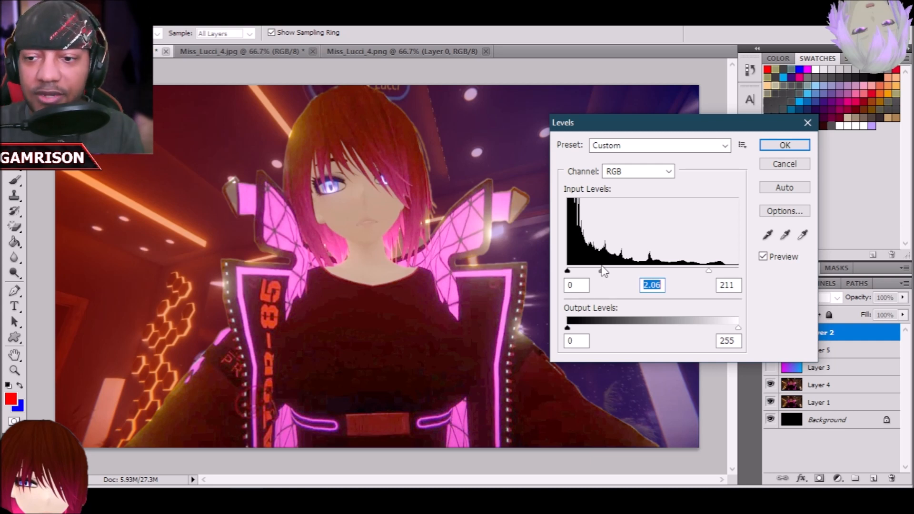
{"action": "left_click", "coordinate": [784, 145]}
Show the magenta-to-cyan gradient layer and hide the red-to-blue gradient layer
{"action": "left_click", "coordinate": [771, 368]}
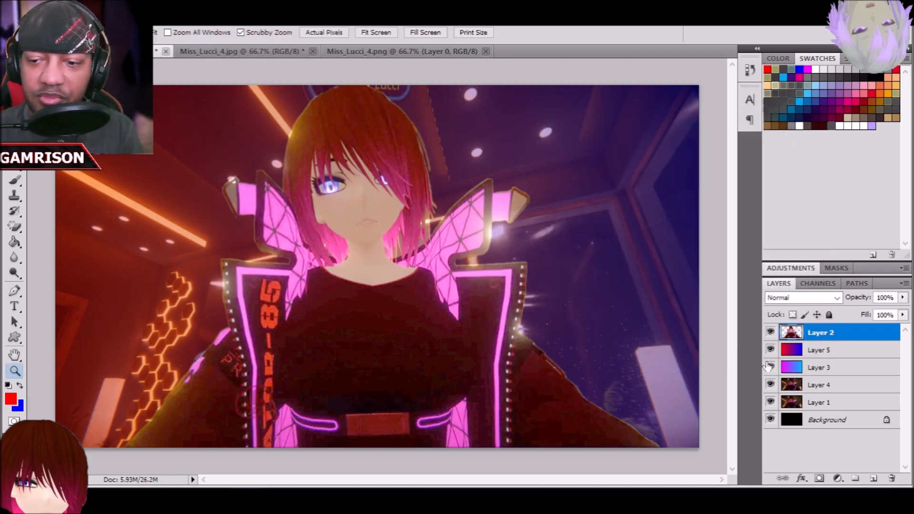
{"action": "left_click", "coordinate": [771, 351]}
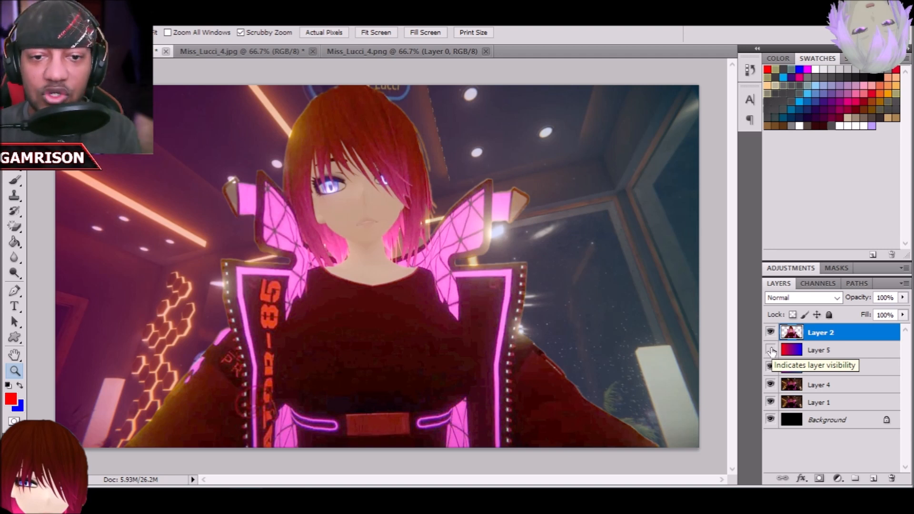
{"action": "left_click", "coordinate": [802, 351]}
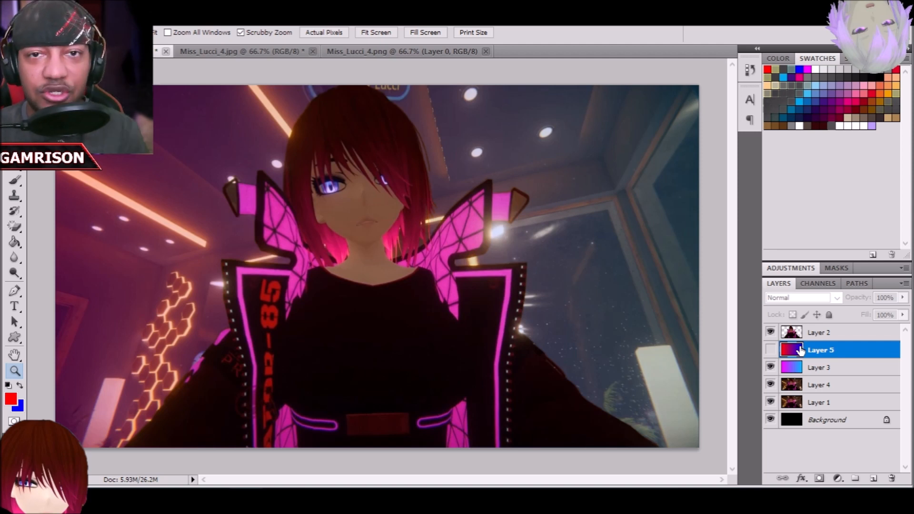
Rename the character cutout layer as LUCCI
{"action": "left_click", "coordinate": [834, 334]}
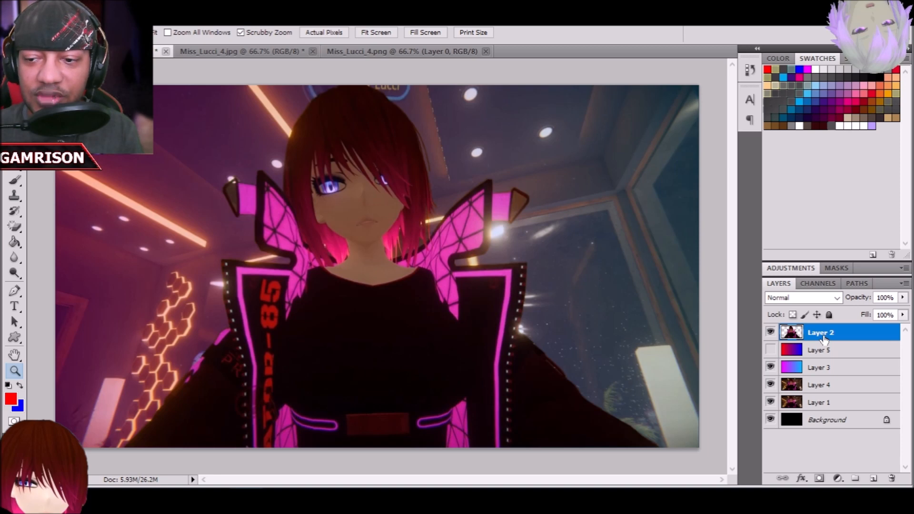
{"action": "double_click", "coordinate": [825, 337]}
{"action": "left_click", "coordinate": [859, 212]}
{"action": "double_click", "coordinate": [817, 334]}
{"action": "type", "text": "LUCCI"}
Add a Drop Shadow to the LUCCI layer with opacity 100%, distance 0 px, spread 11% and size 79 px
{"action": "left_click", "coordinate": [125, 21]}
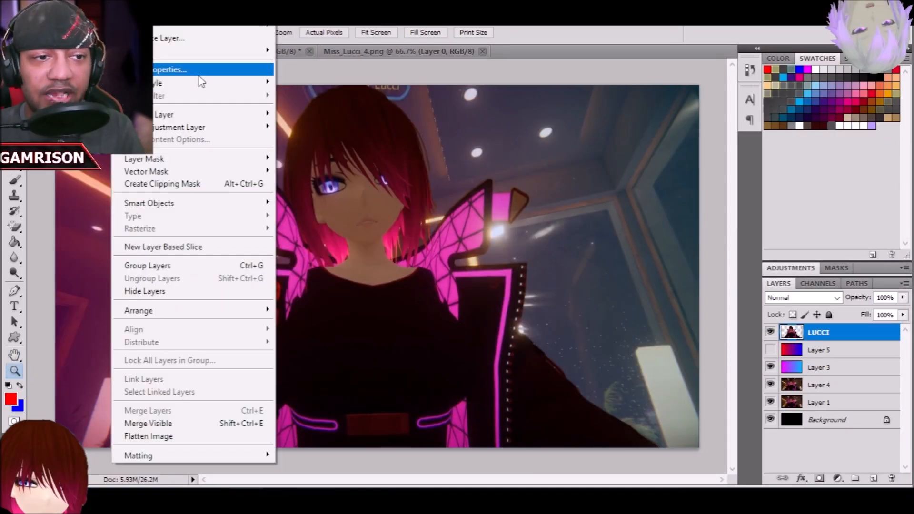
{"action": "mouse_move", "coordinate": [207, 83]}
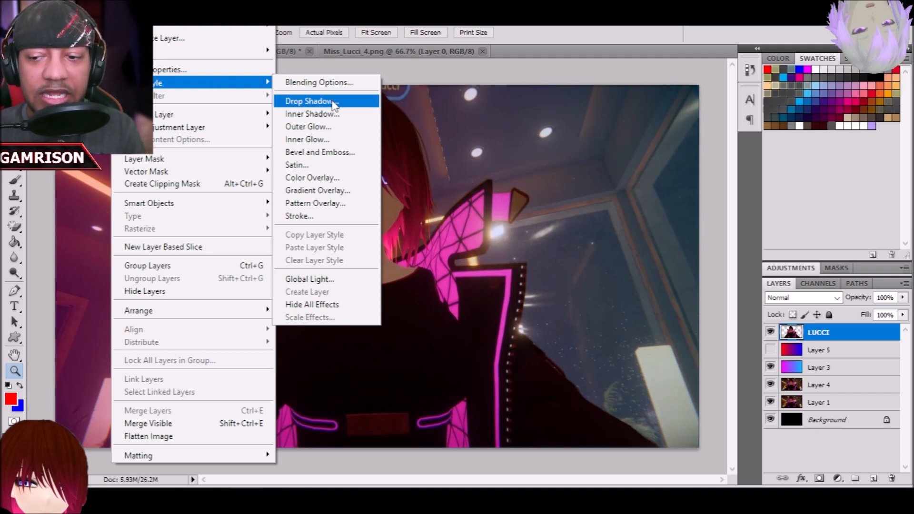
{"action": "left_click", "coordinate": [332, 102]}
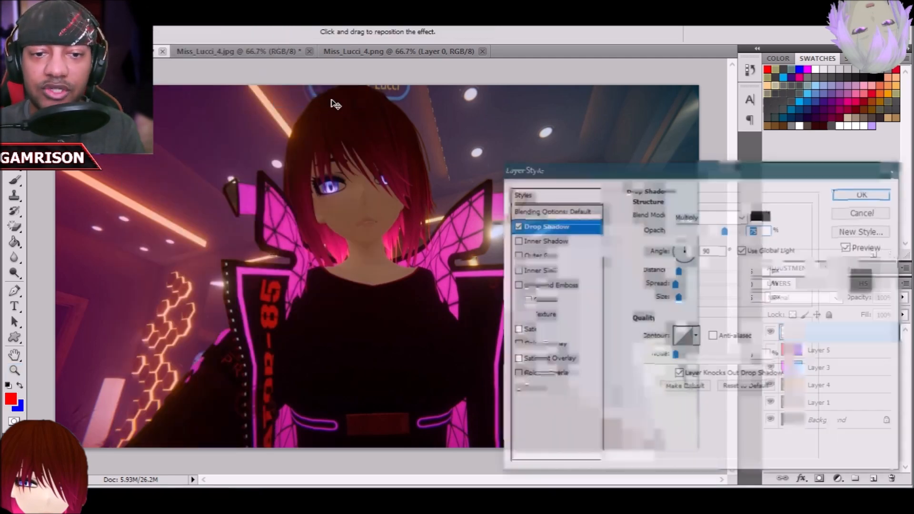
{"action": "left_click_drag", "start_coordinate": [724, 231], "coordinate": [741, 232]}
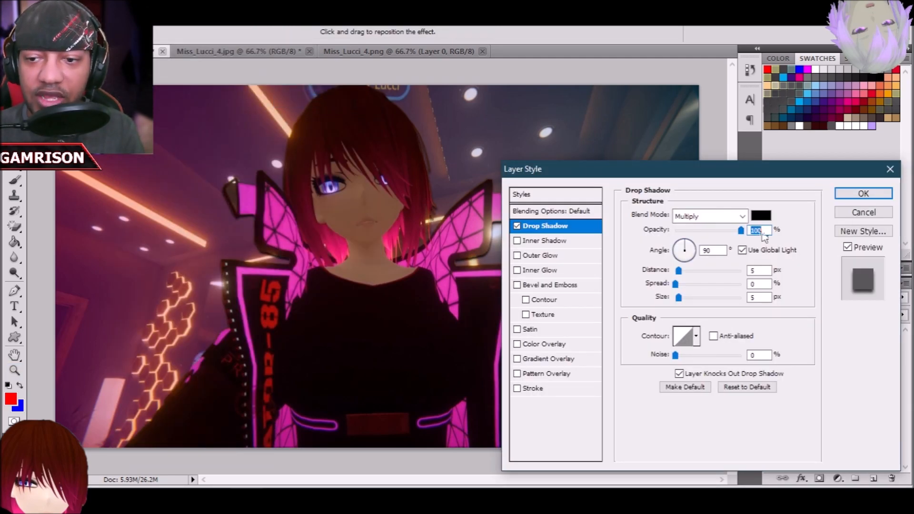
{"action": "left_click_drag", "start_coordinate": [678, 270], "coordinate": [684, 288]}
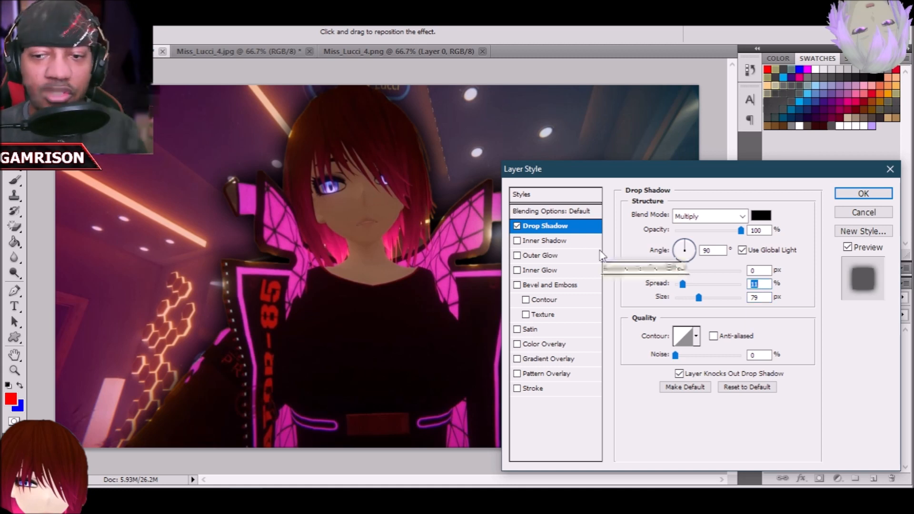
Add an Outer Glow with opacity 100%, the pink sampled from the character's jacket (da3abb) and a size of about 76 px
{"action": "left_click", "coordinate": [567, 258]}
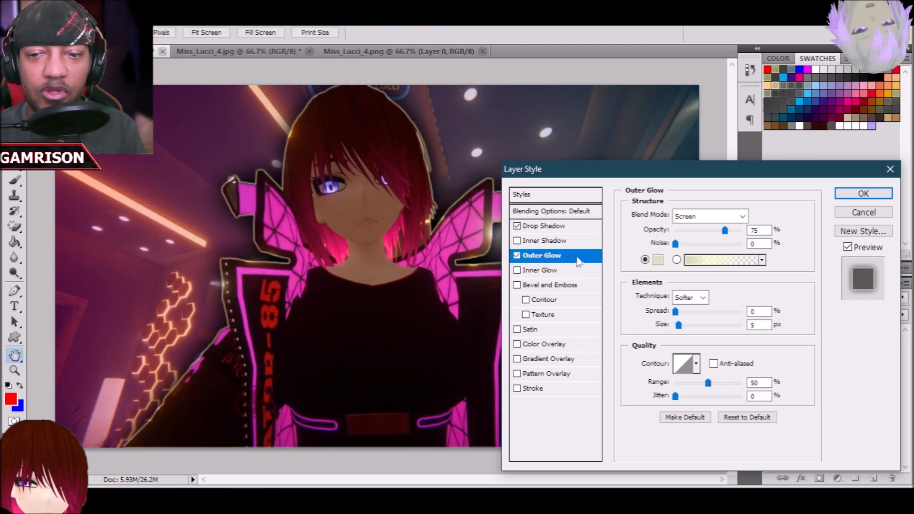
{"action": "left_click_drag", "start_coordinate": [724, 231], "coordinate": [740, 231]}
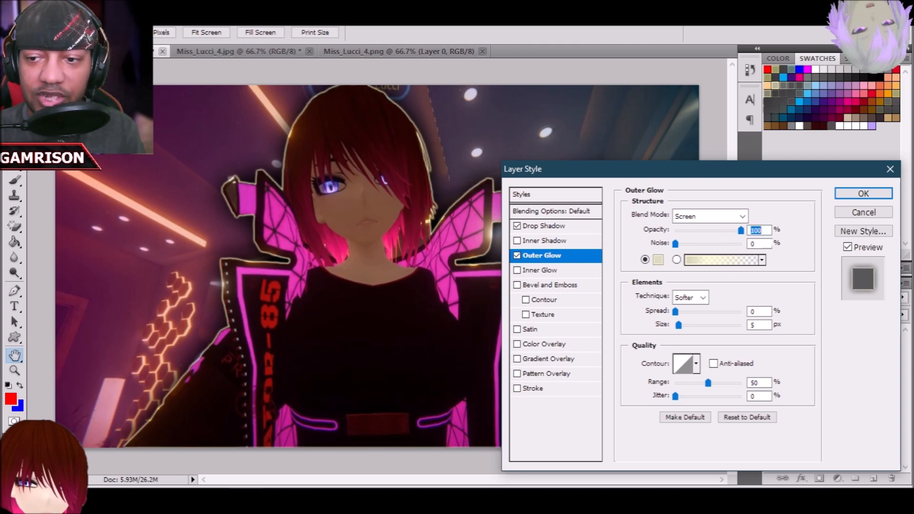
{"action": "left_click", "coordinate": [658, 259]}
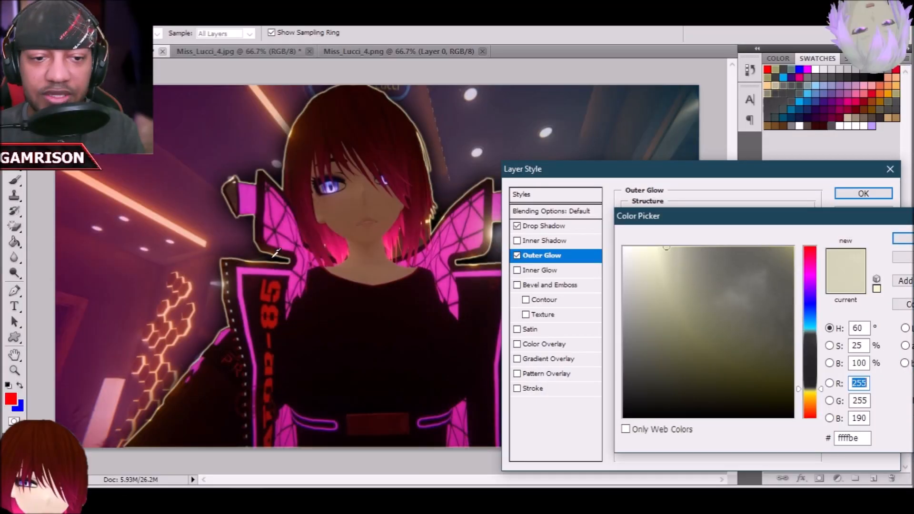
{"action": "left_click", "coordinate": [253, 193]}
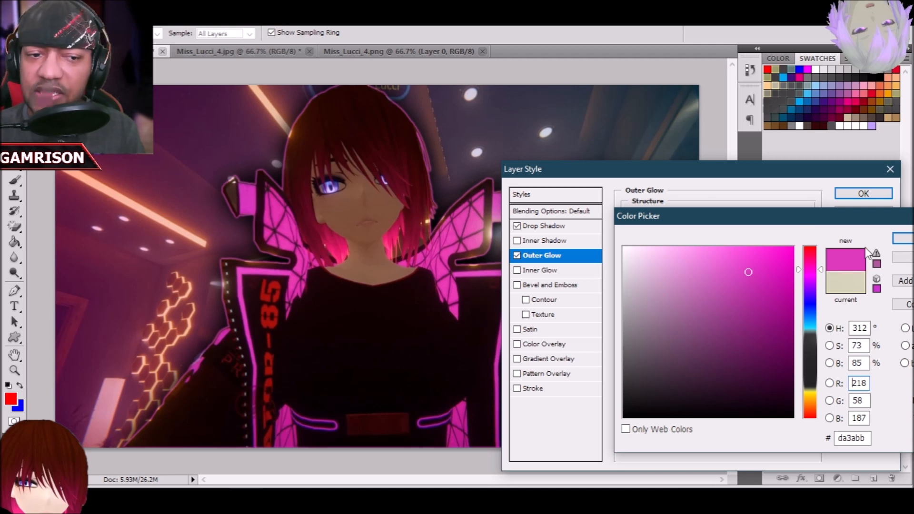
{"action": "left_click", "coordinate": [902, 239]}
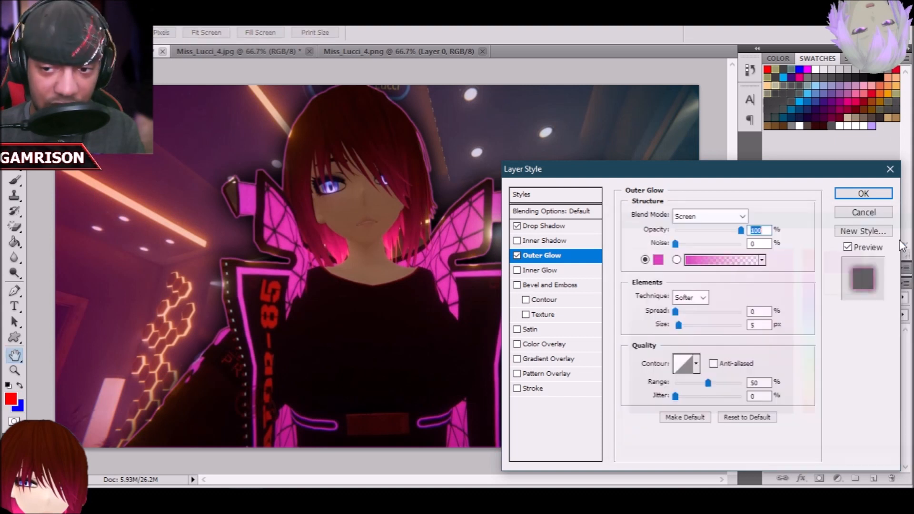
{"action": "mouse_move", "coordinate": [681, 331]}
{"action": "left_mouse_down"}
{"action": "mouse_move", "coordinate": [757, 331]}
{"action": "mouse_move", "coordinate": [700, 330]}
{"action": "left_mouse_up"}
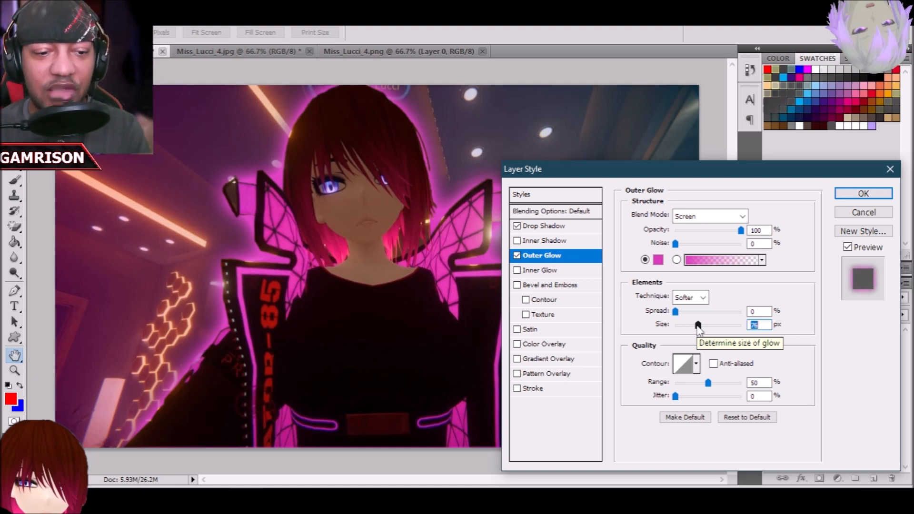
Add an Inner Glow to the LUCCI layer with opacity 100%, pink sampled from the jacket (ee44c7) and a size of about 32 px
{"action": "left_click", "coordinate": [592, 270]}
{"action": "left_click_drag", "start_coordinate": [725, 231], "coordinate": [741, 230]}
{"action": "left_click", "coordinate": [658, 260]}
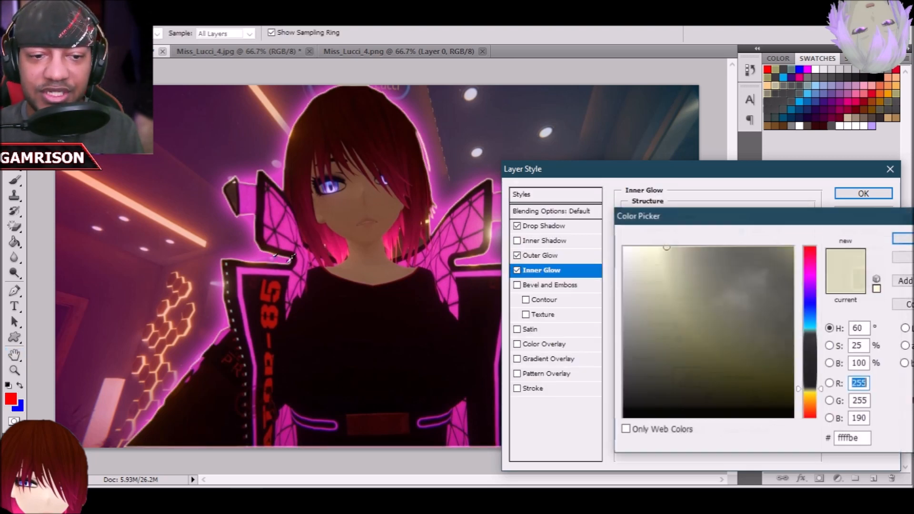
{"action": "left_click", "coordinate": [241, 265]}
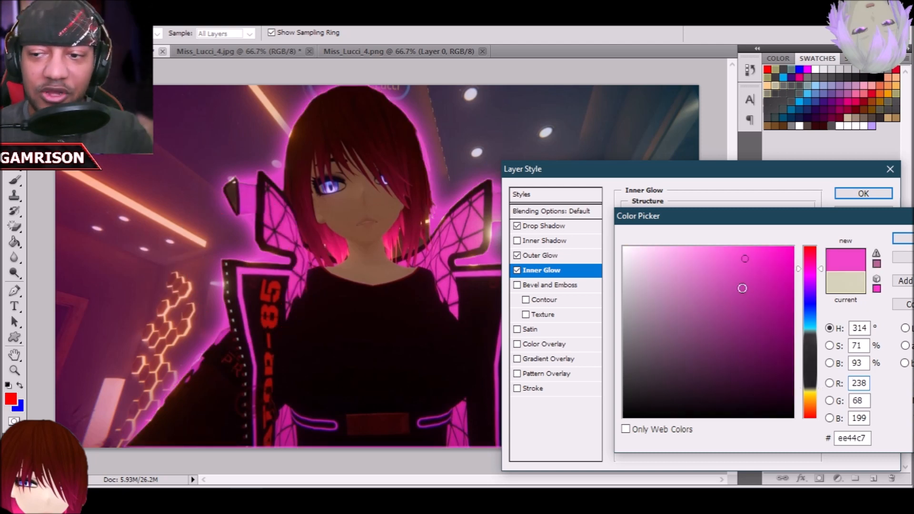
{"action": "left_click", "coordinate": [897, 241]}
{"action": "left_click_drag", "start_coordinate": [678, 338], "coordinate": [765, 341]}
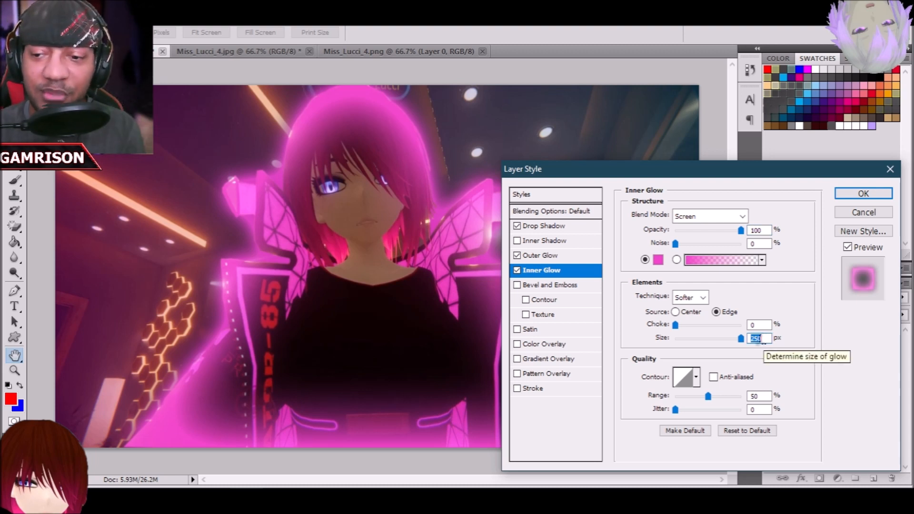
{"action": "left_click_drag", "start_coordinate": [741, 338], "coordinate": [688, 341]}
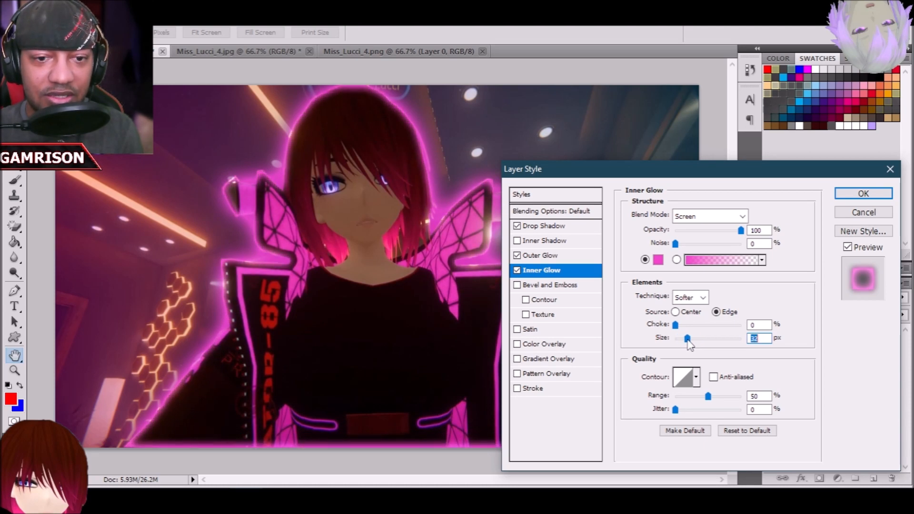
Add a white (ffffff) outside Stroke to the LUCCI layer and apply the layer styles
{"action": "left_click", "coordinate": [577, 390]}
{"action": "left_click", "coordinate": [659, 300]}
{"action": "left_click", "coordinate": [625, 247]}
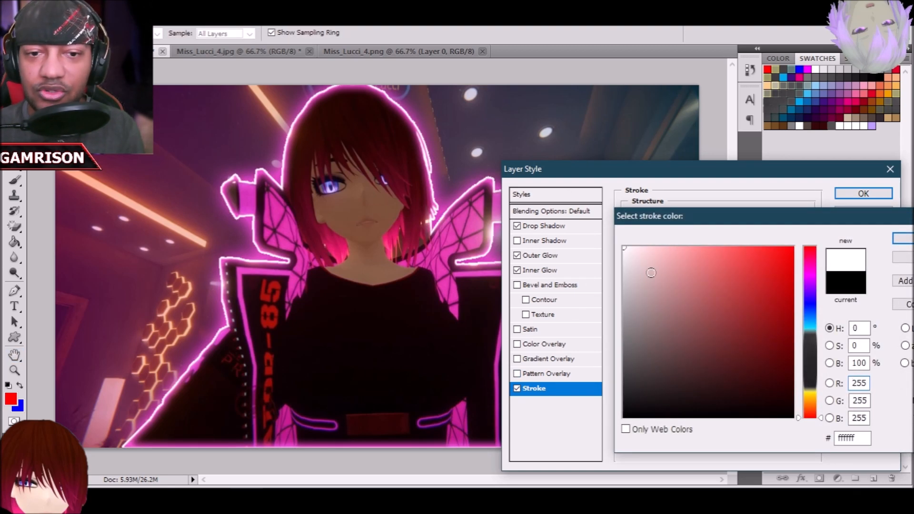
{"action": "left_click", "coordinate": [902, 239]}
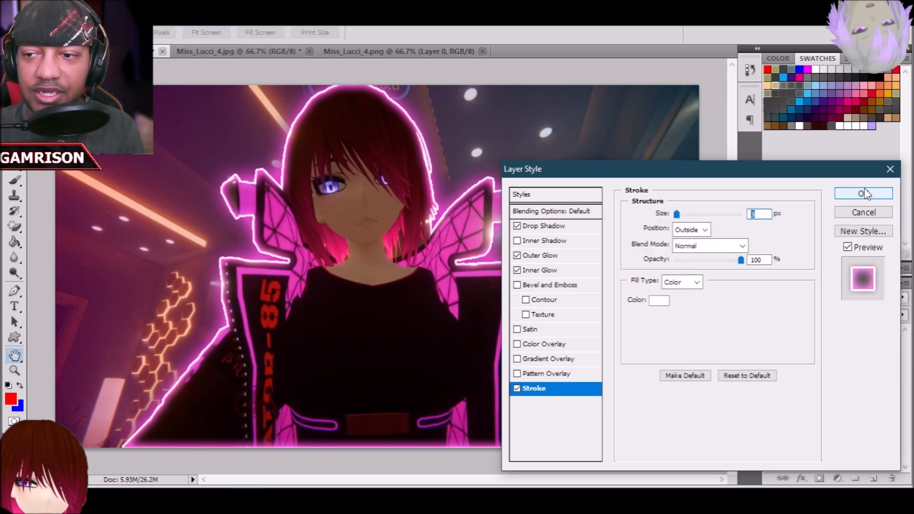
{"action": "left_click", "coordinate": [865, 194]}
{"action": "key", "text": "z"}
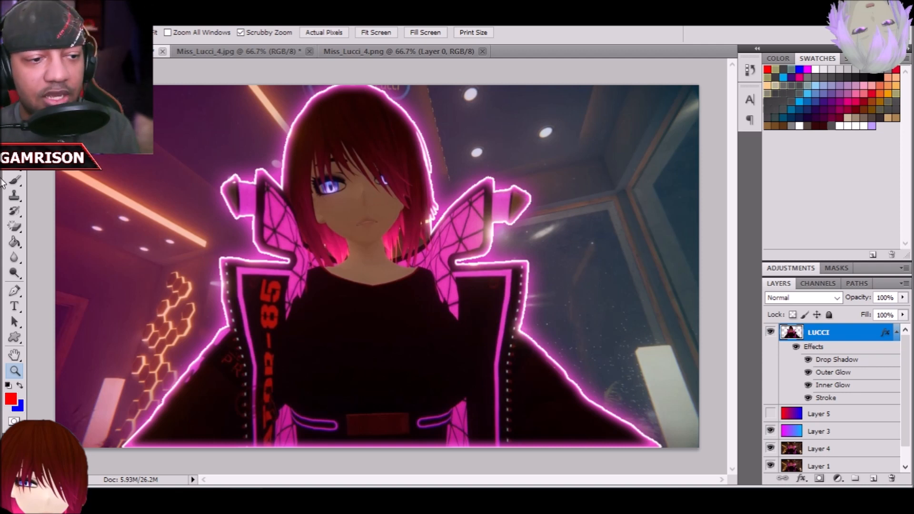
{"action": "left_click", "coordinate": [15, 228]}
{"action": "right_click", "coordinate": [13, 226]}
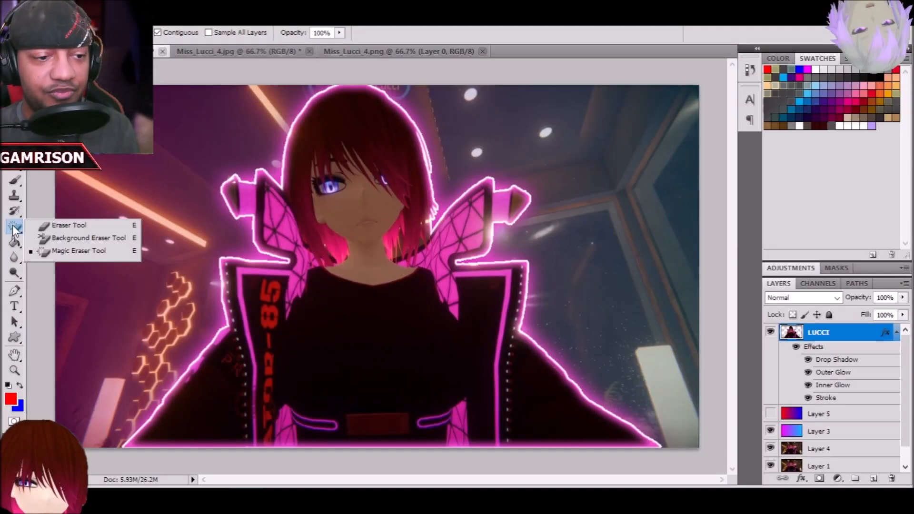
{"action": "left_click", "coordinate": [74, 252]}
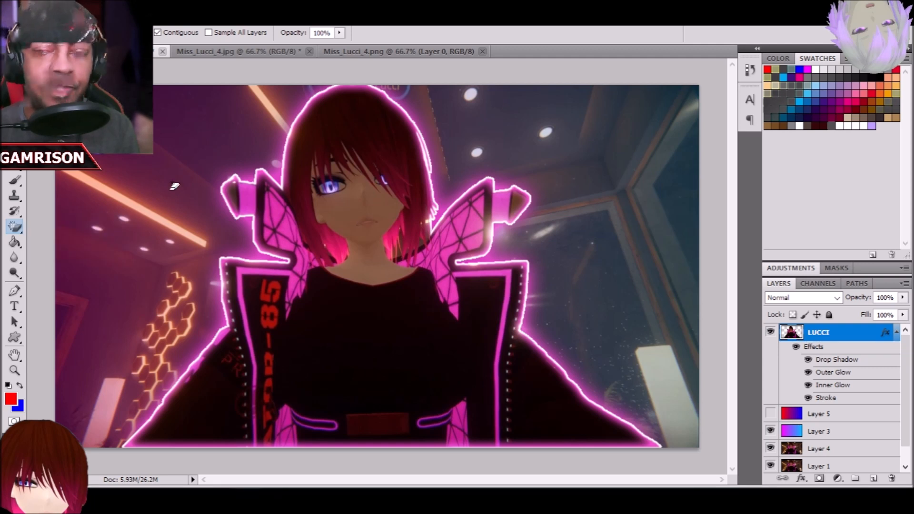
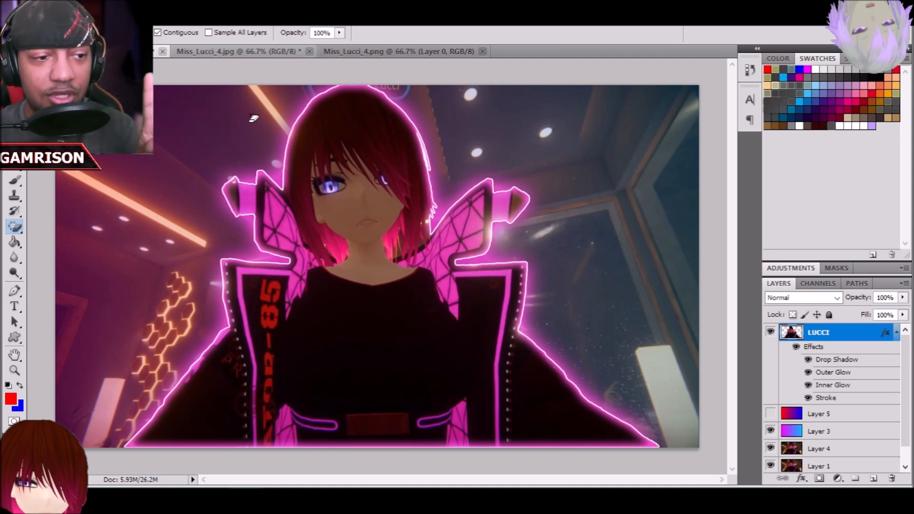
{"action": "left_click", "coordinate": [14, 228]}
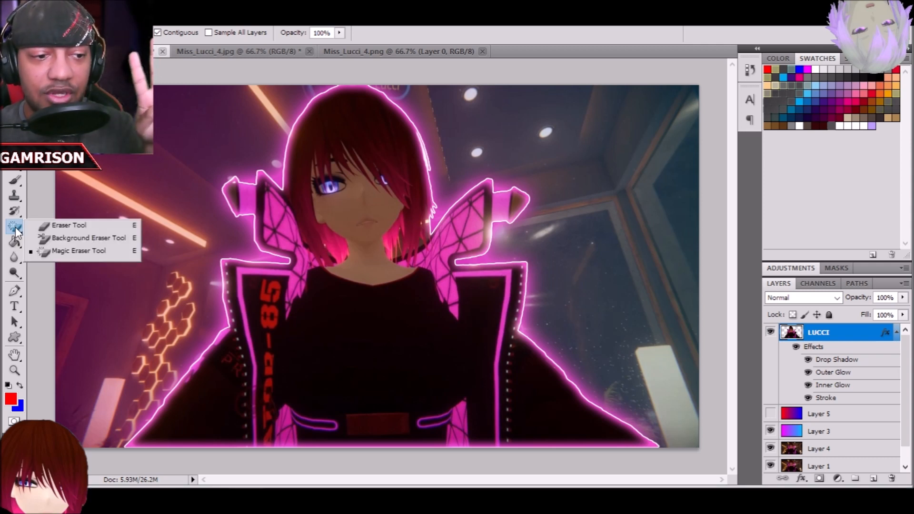
{"action": "left_click", "coordinate": [76, 250]}
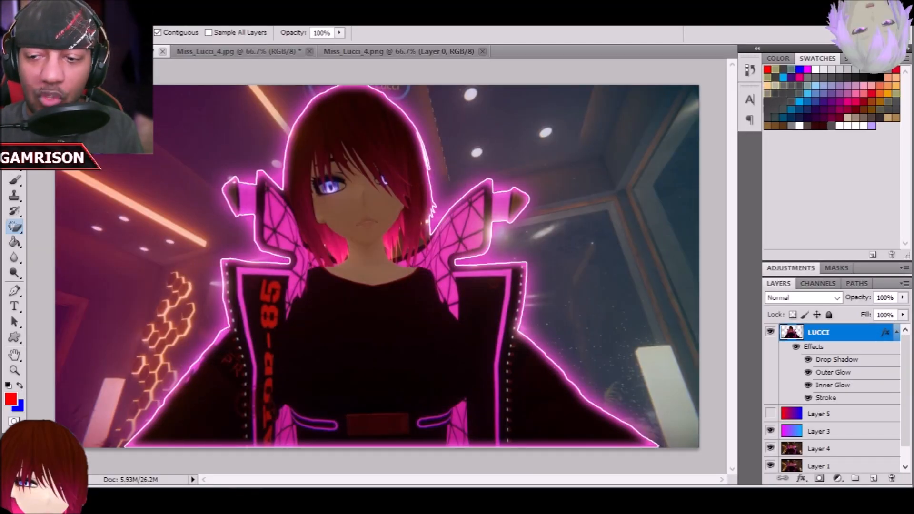
Create a new empty layer above the LUCCI layer for painting over the character's eye
{"action": "left_click", "coordinate": [874, 479]}
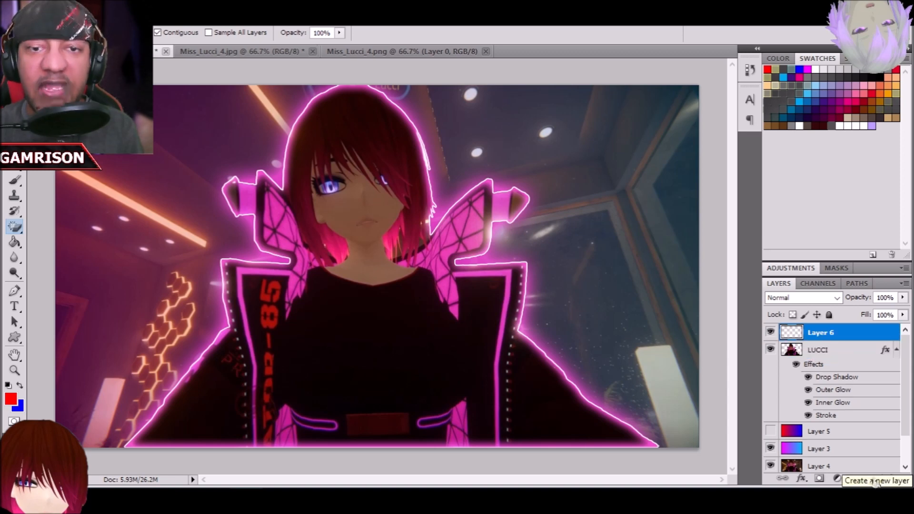
{"action": "left_click", "coordinate": [14, 371]}
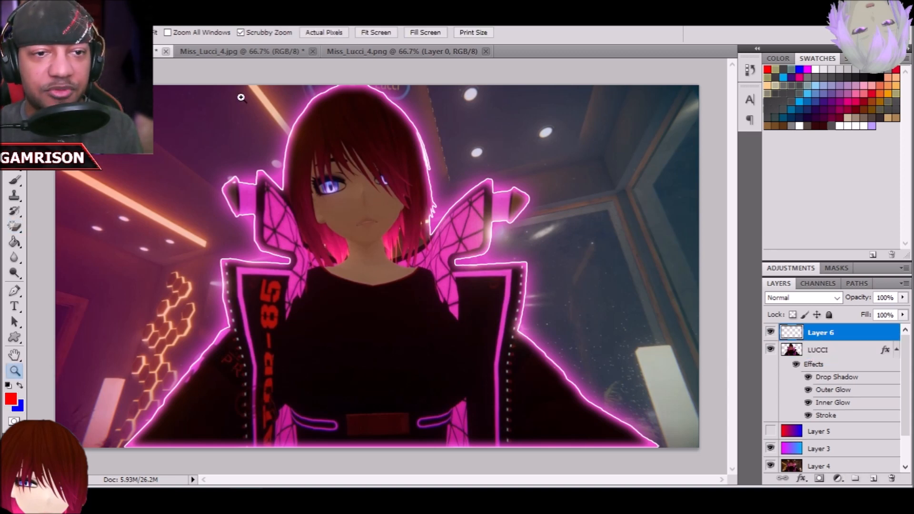
{"action": "left_click", "coordinate": [360, 160]}
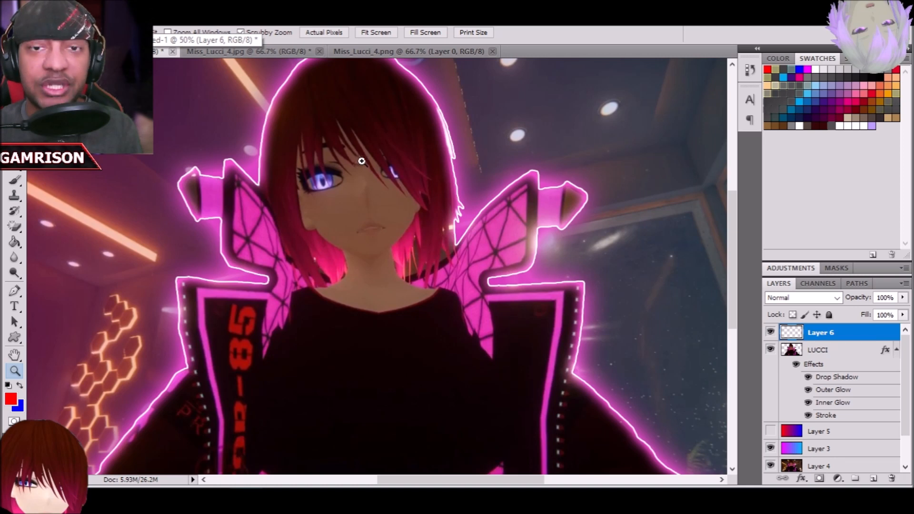
{"action": "left_click", "coordinate": [361, 161]}
{"action": "left_click", "coordinate": [362, 161]}
{"action": "left_click", "coordinate": [363, 161]}
{"action": "left_click", "coordinate": [364, 161]}
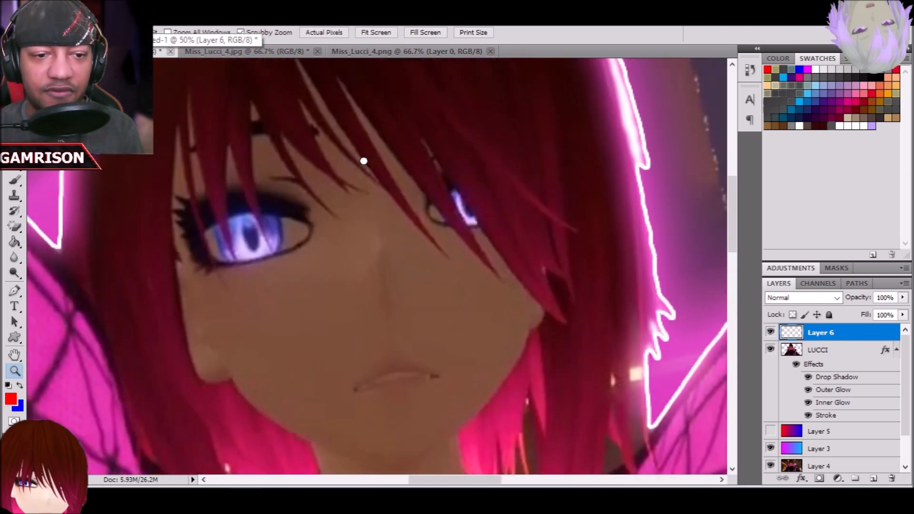
{"action": "left_click", "coordinate": [172, 234]}
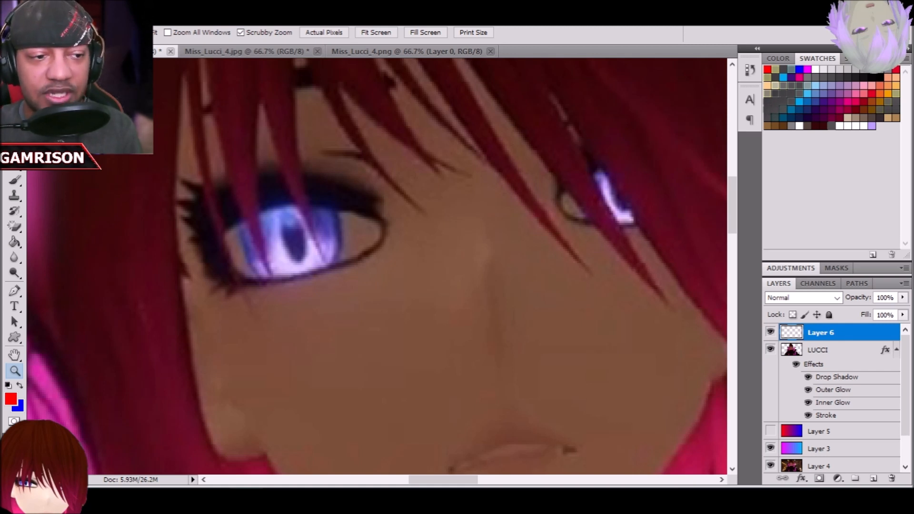
Try painting over the character's eye in red with a hard brush and a soft brush, undoing each stroke
{"action": "left_click", "coordinate": [14, 181]}
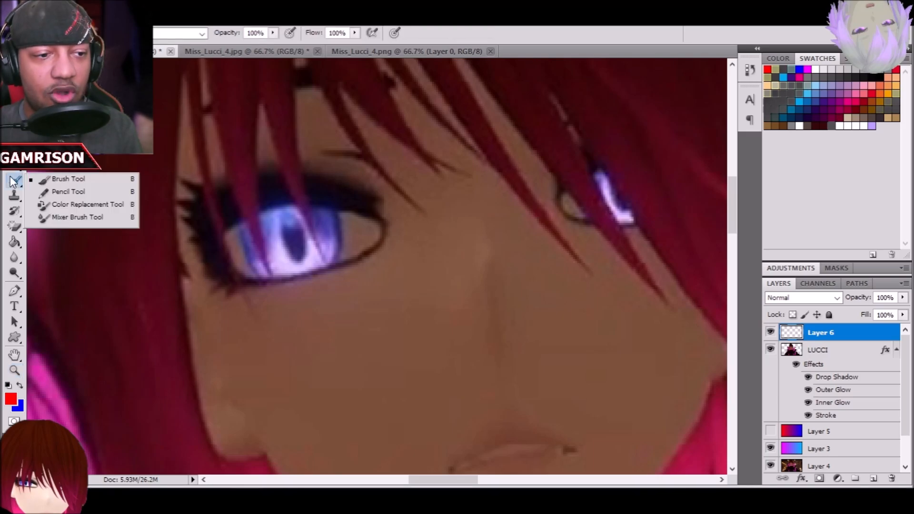
{"action": "left_click", "coordinate": [79, 177]}
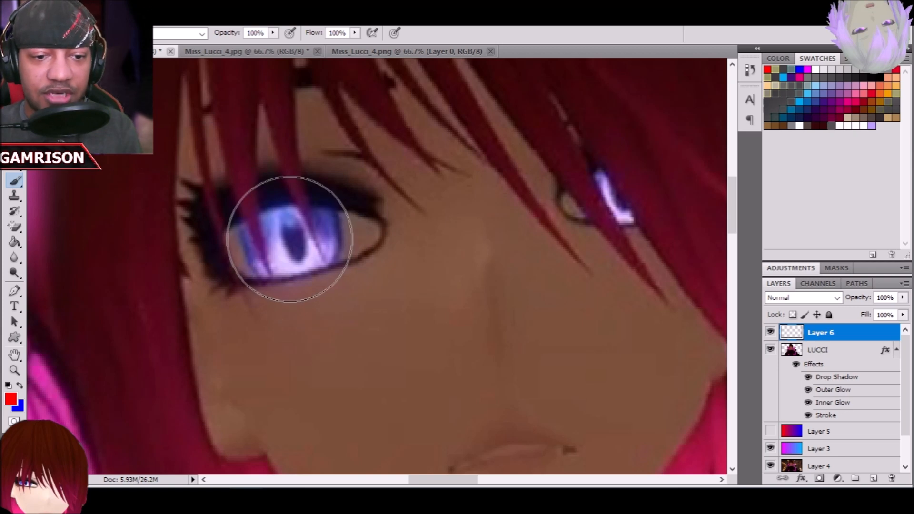
{"action": "left_click", "coordinate": [291, 240]}
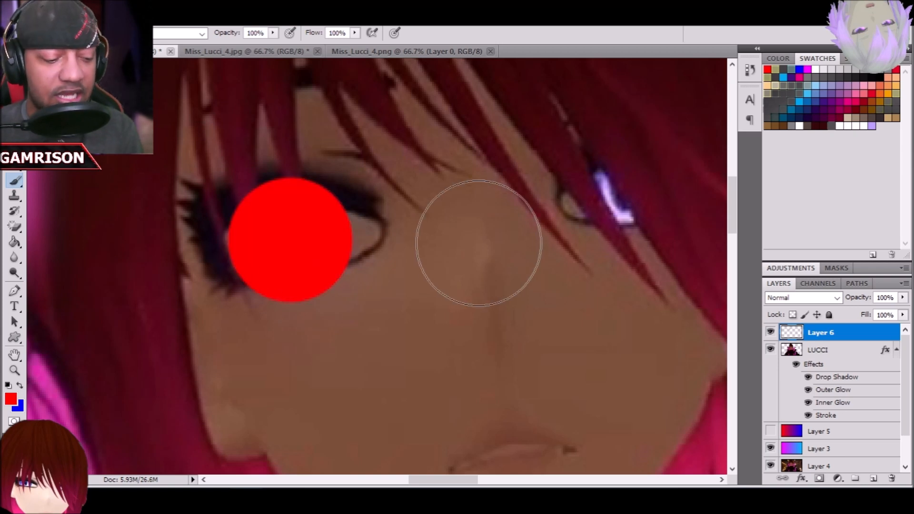
{"action": "key", "text": "ctrl+z"}
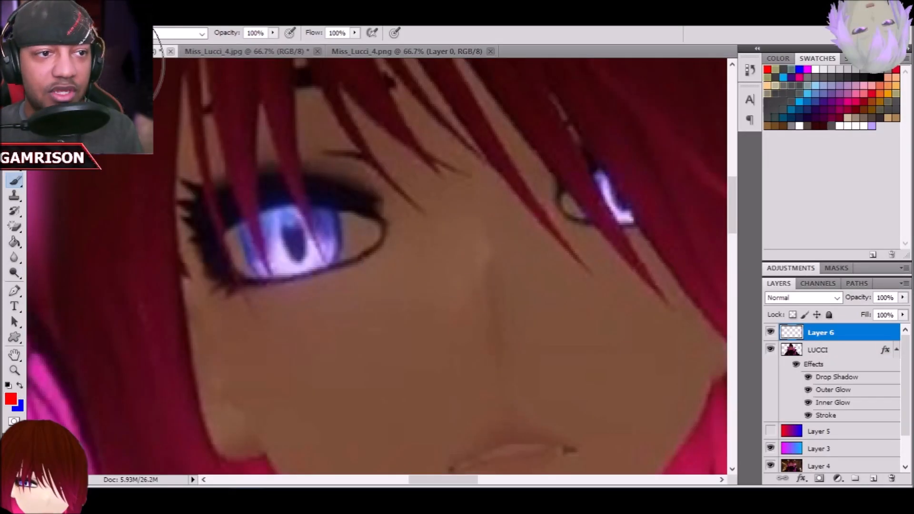
{"action": "left_click", "coordinate": [48, 33]}
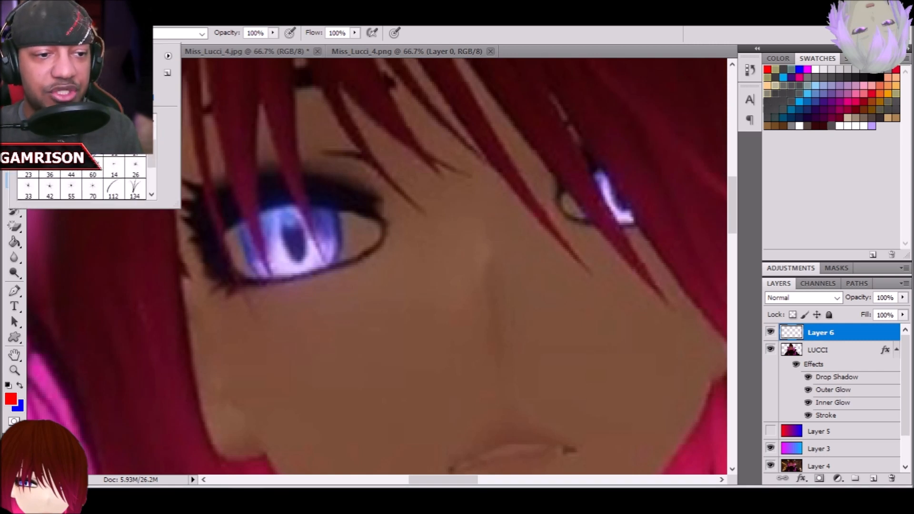
{"action": "mouse_move", "coordinate": [299, 231]}
{"action": "left_mouse_down"}
{"action": "mouse_move", "coordinate": [276, 243]}
{"action": "mouse_move", "coordinate": [348, 249]}
{"action": "mouse_move", "coordinate": [256, 248]}
{"action": "mouse_move", "coordinate": [393, 243]}
{"action": "left_mouse_up"}
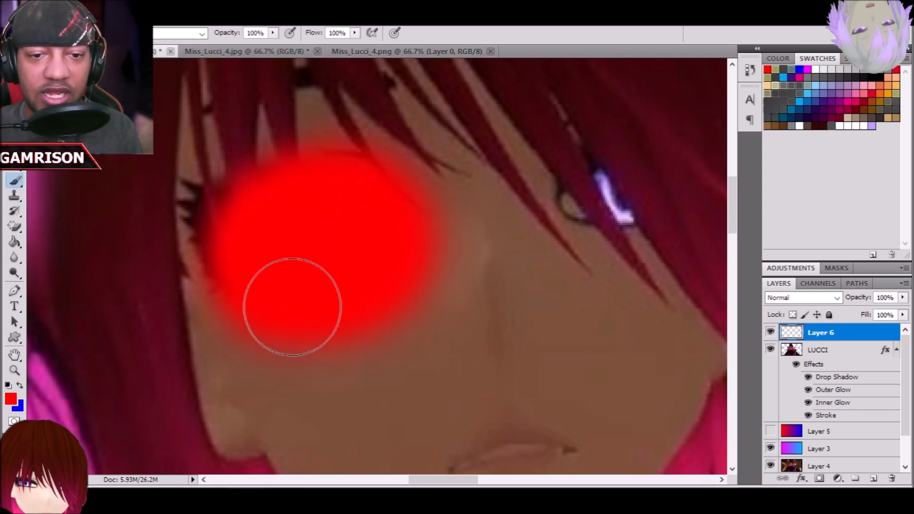
{"action": "key", "text": "ctrl+z"}
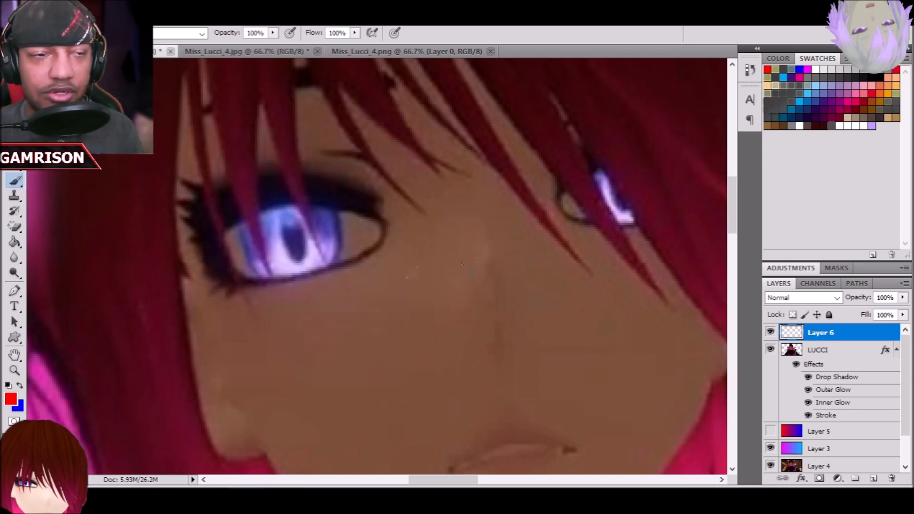
{"action": "left_click", "coordinate": [86, 32]}
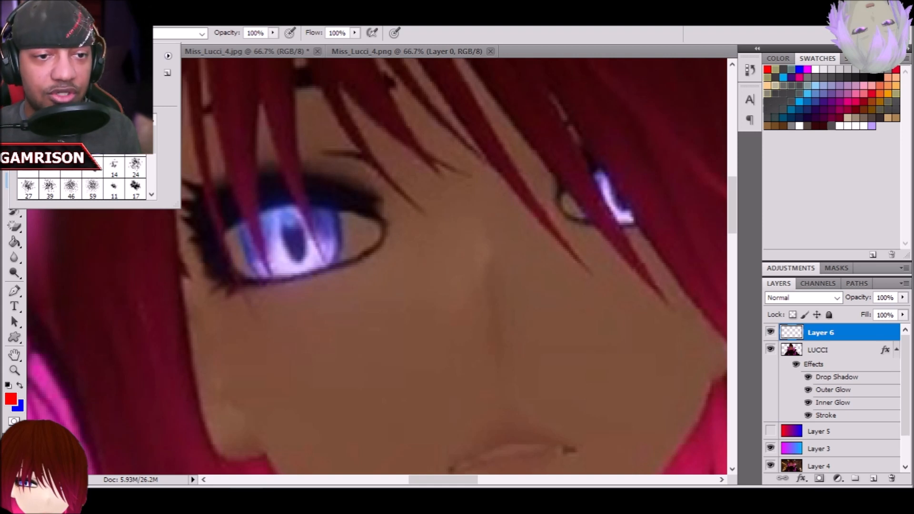
{"action": "left_click", "coordinate": [594, 47]}
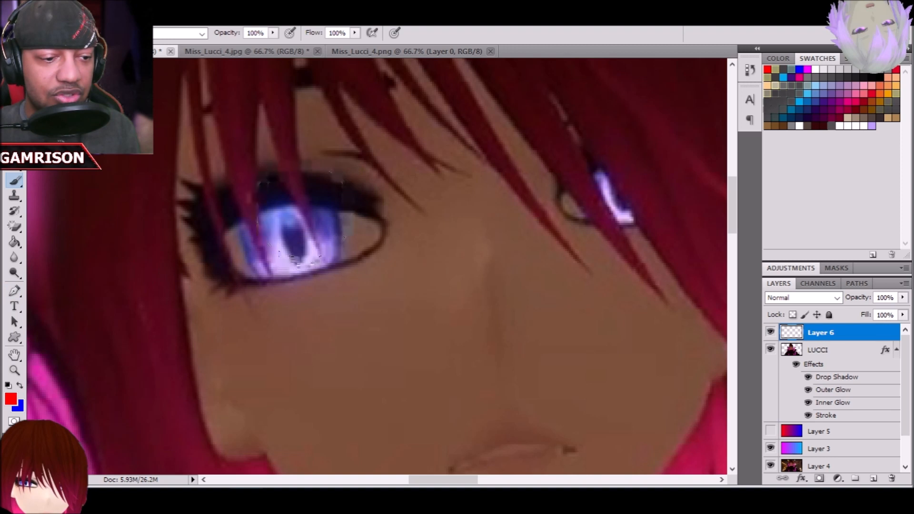
Sample the light purple from the character's iris and paint a single soft brush dab over the fully visible eye
{"action": "left_click", "coordinate": [14, 150]}
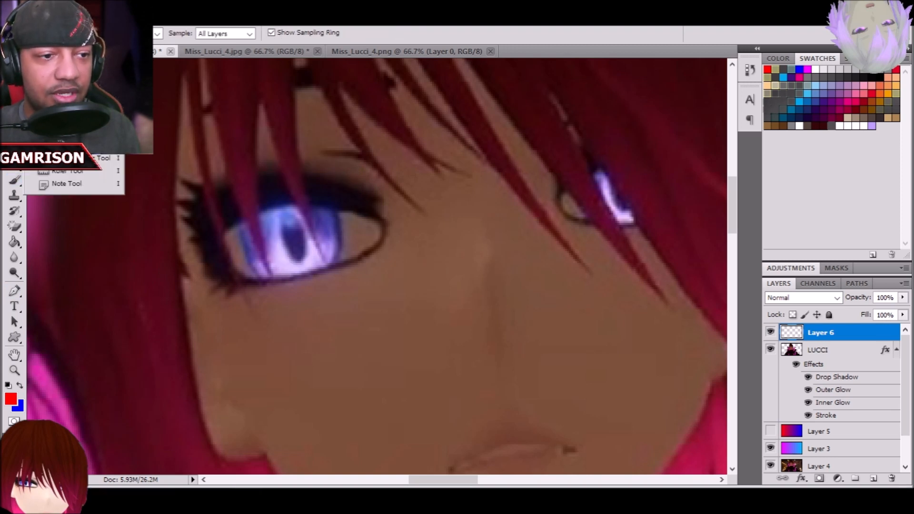
{"action": "left_click", "coordinate": [281, 239]}
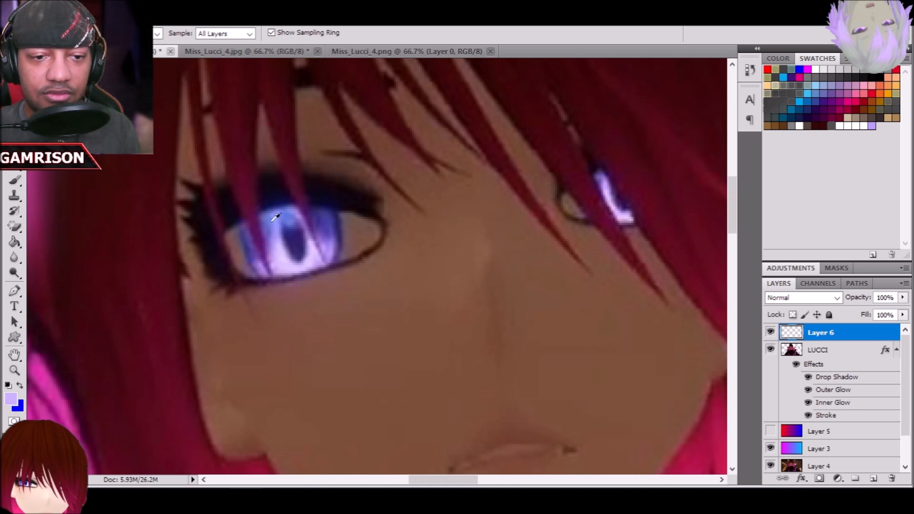
{"action": "left_click", "coordinate": [14, 179]}
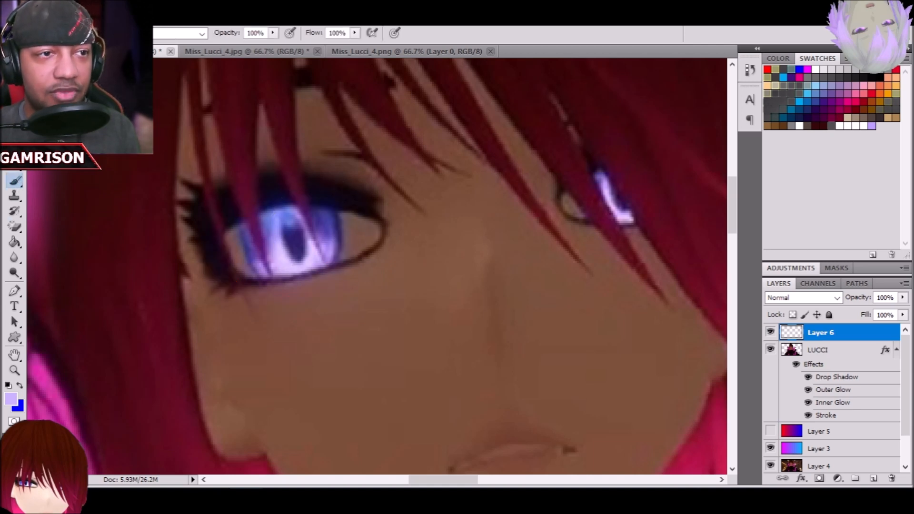
{"action": "left_click", "coordinate": [57, 33]}
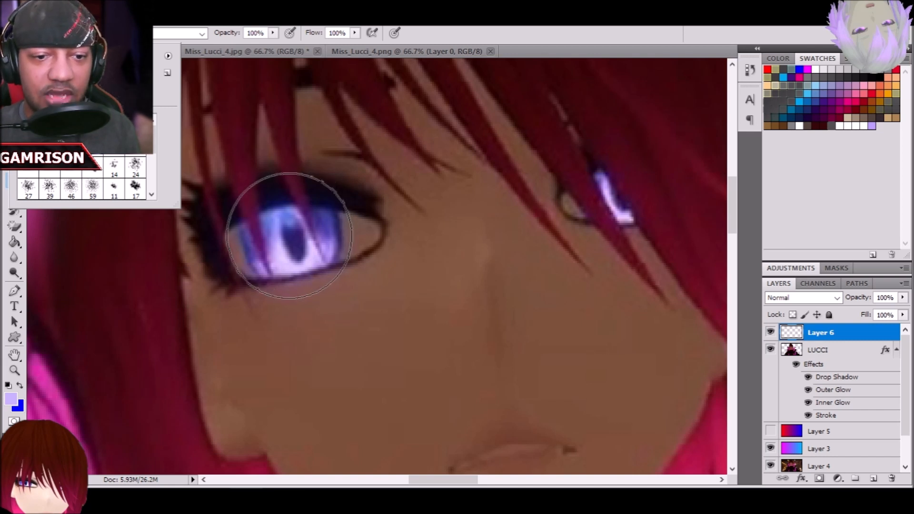
{"action": "left_click", "coordinate": [288, 235]}
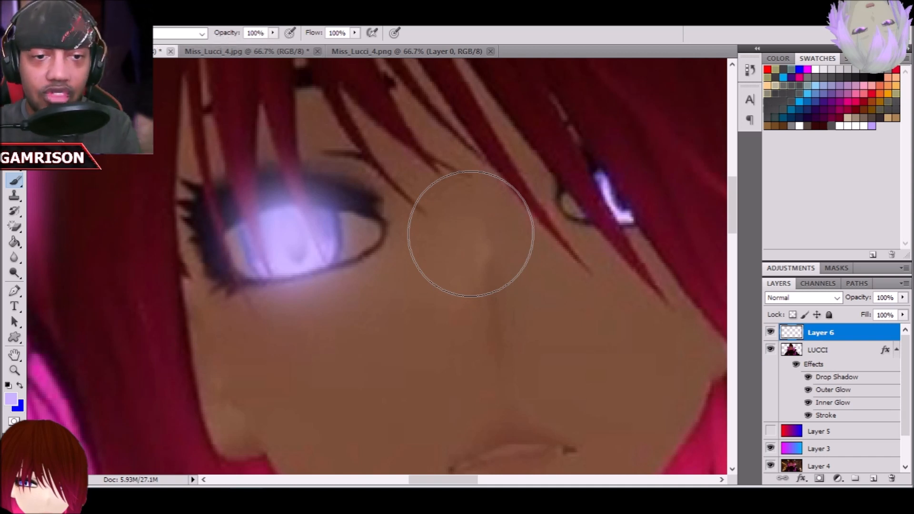
Try a Drop Shadow with opacity 100% on the eye glow layer and turn it off again
{"action": "left_click", "coordinate": [123, 14]}
{"action": "mouse_move", "coordinate": [204, 84]}
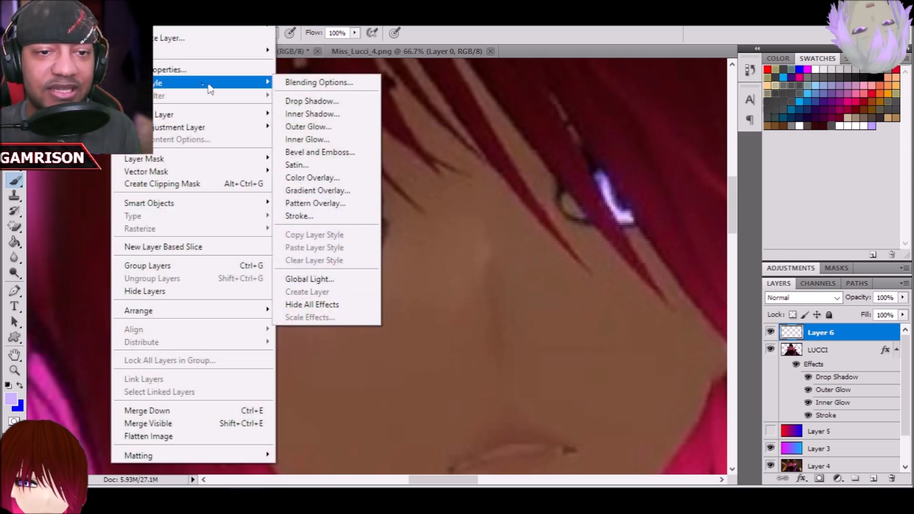
{"action": "left_click", "coordinate": [319, 99]}
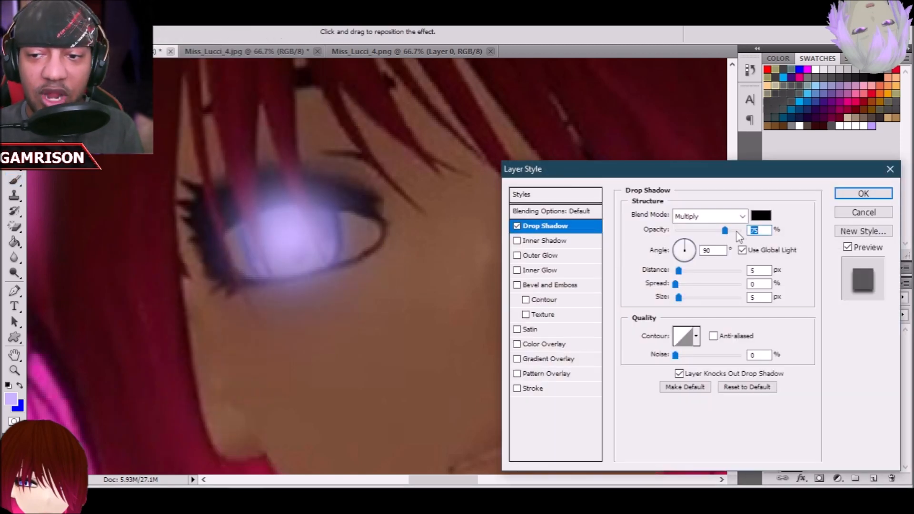
{"action": "left_click_drag", "start_coordinate": [740, 237], "coordinate": [744, 232]}
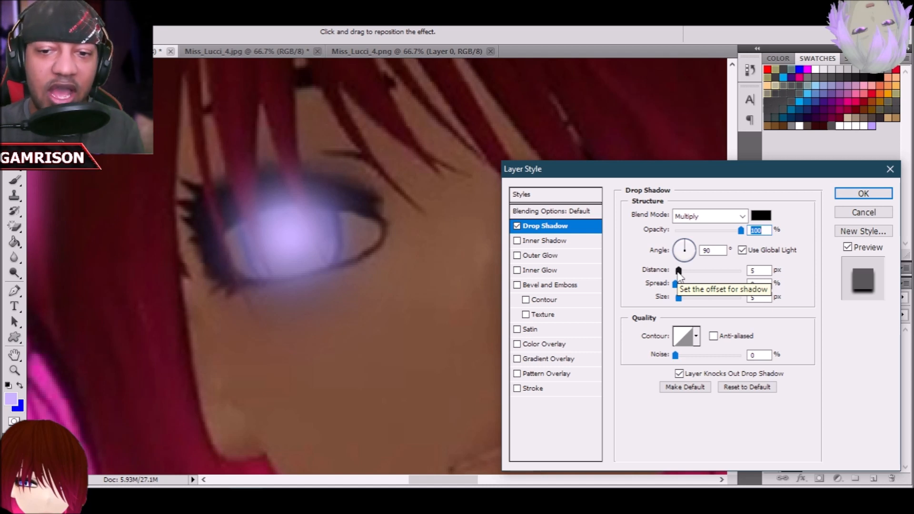
{"action": "left_click", "coordinate": [517, 226]}
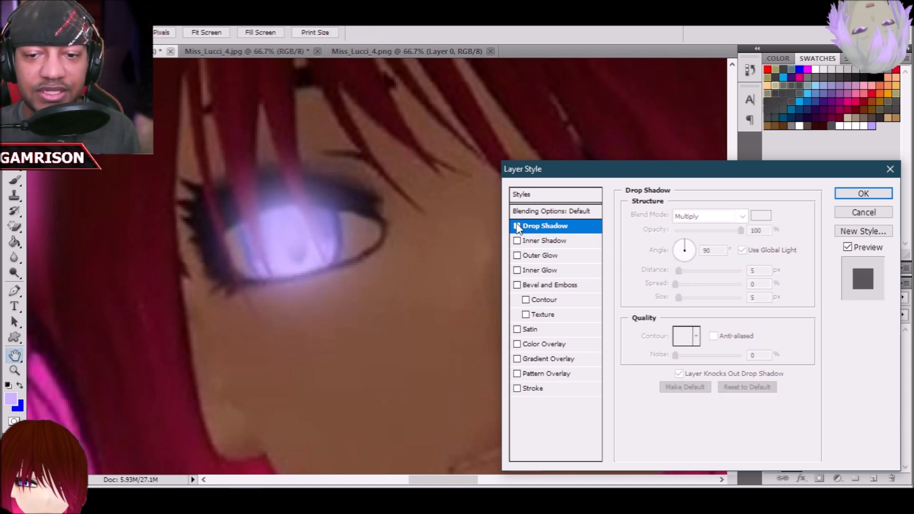
Add an Outer Glow to the eye glow layer at 100% opacity, colored with the light purple sampled from the eye
{"action": "left_click", "coordinate": [566, 258]}
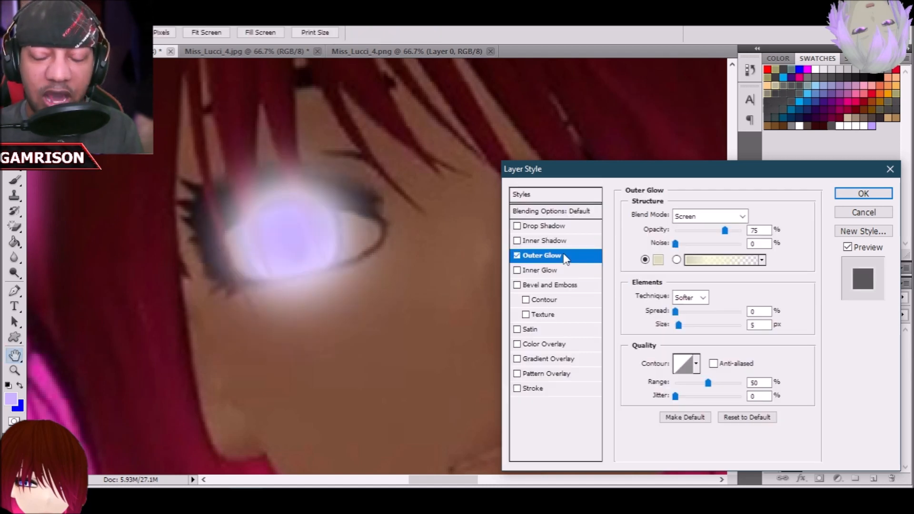
{"action": "left_click_drag", "start_coordinate": [724, 230], "coordinate": [772, 229]}
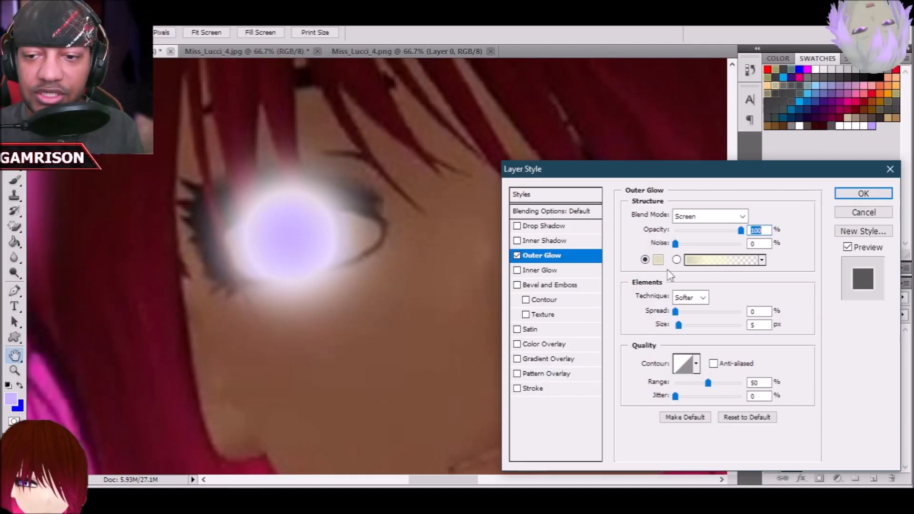
{"action": "left_click", "coordinate": [658, 259]}
{"action": "left_click", "coordinate": [303, 227]}
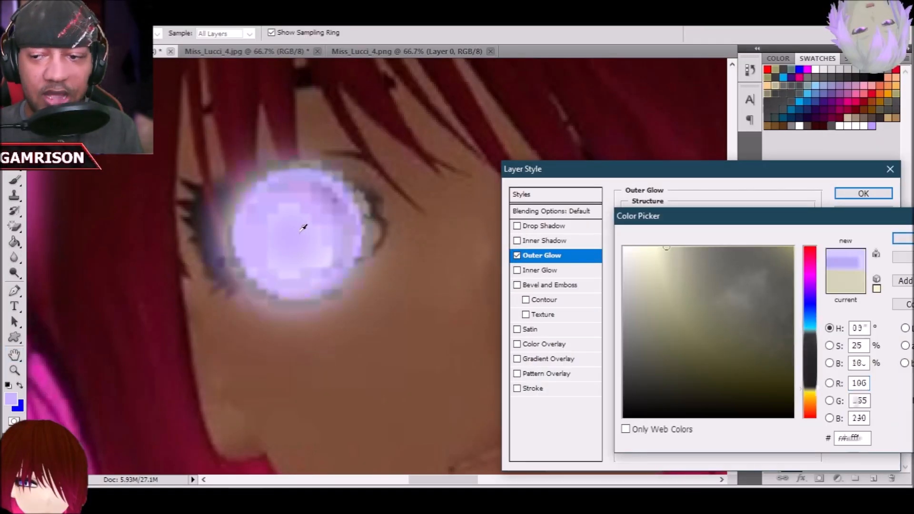
{"action": "left_click", "coordinate": [902, 238]}
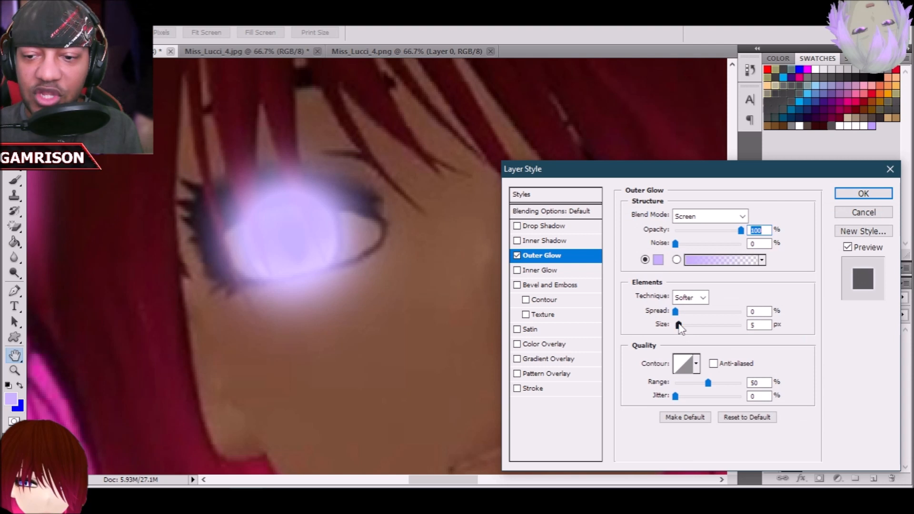
Set the Outer Glow size to 106 px and its spread to 0% after trying a spread of 100%
{"action": "left_click_drag", "start_coordinate": [679, 326], "coordinate": [638, 336]}
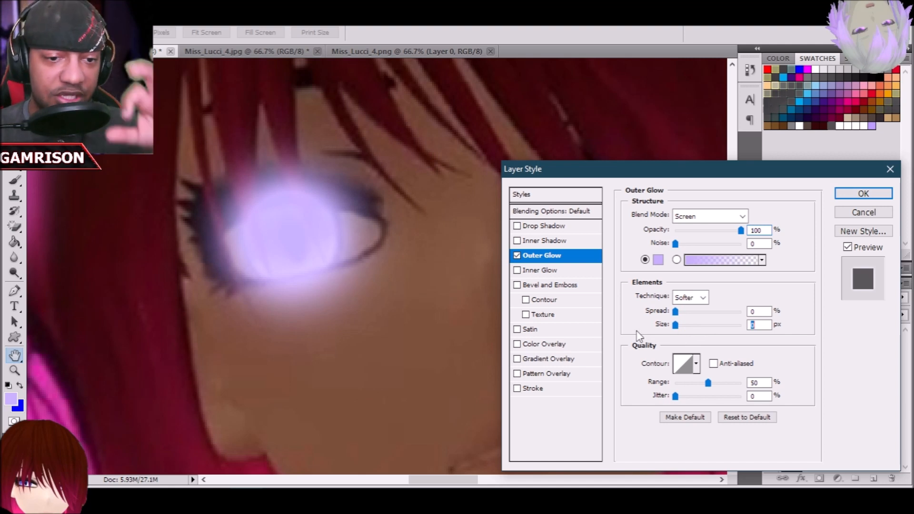
{"action": "left_click_drag", "start_coordinate": [676, 325], "coordinate": [707, 331]}
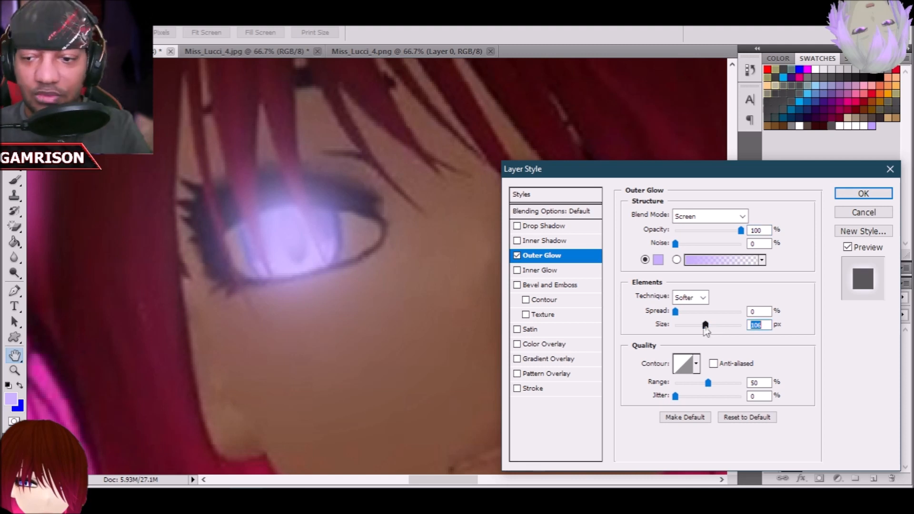
{"action": "left_click_drag", "start_coordinate": [677, 313], "coordinate": [767, 316]}
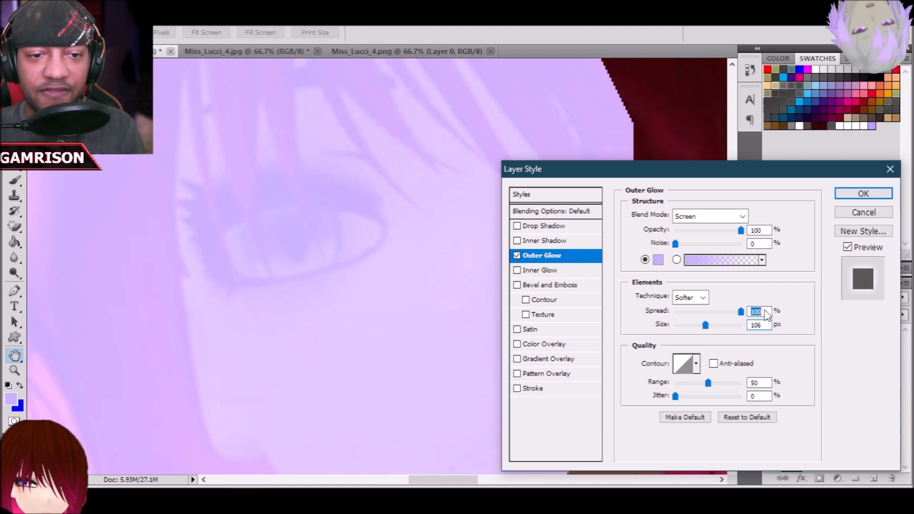
{"action": "type", "text": "0"}
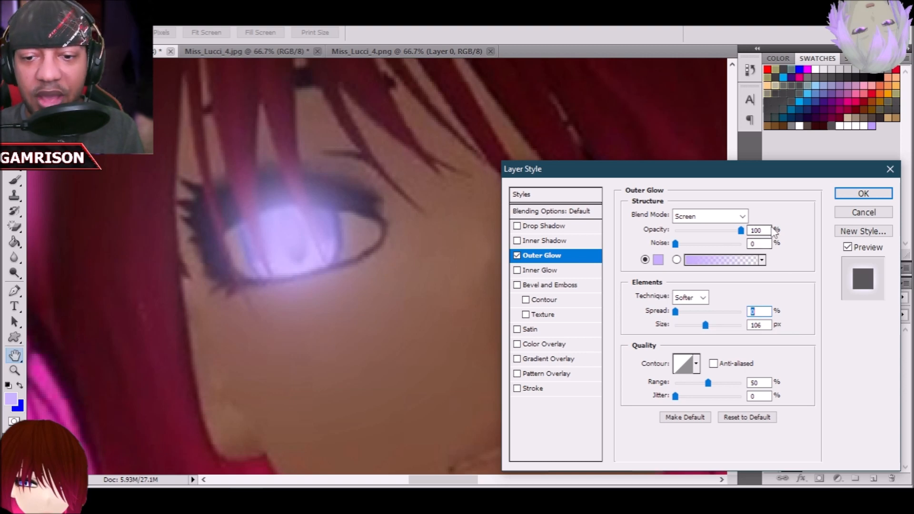
Try an Inner Glow at 100% opacity in light purple c4aff9, turn it off, and apply the style with only the Outer Glow
{"action": "left_click", "coordinate": [548, 270]}
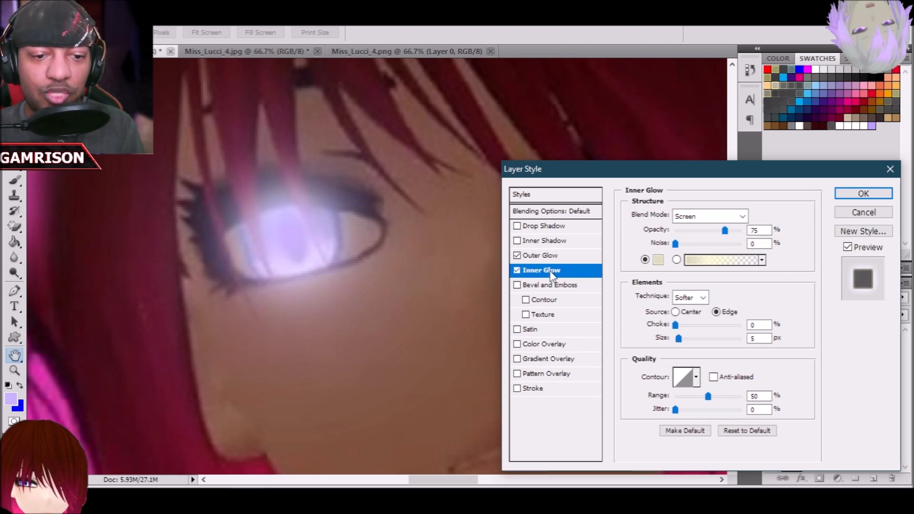
{"action": "left_click", "coordinate": [659, 259]}
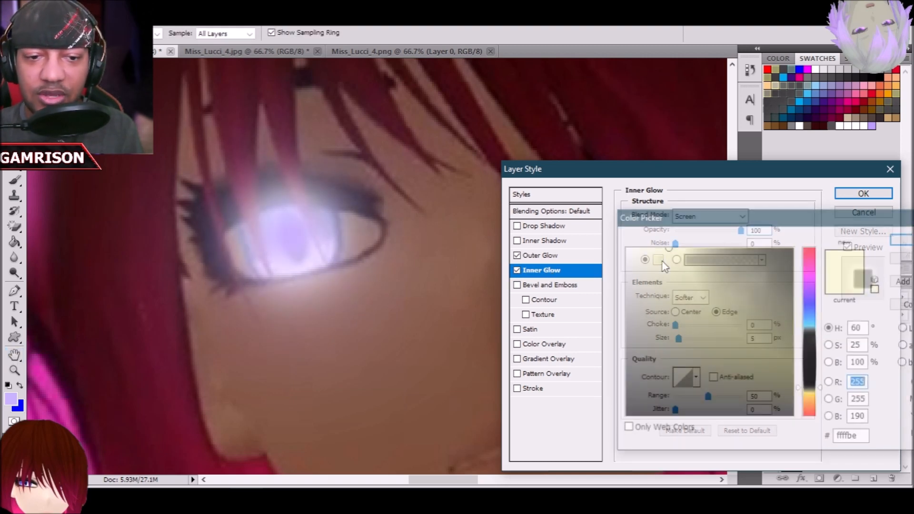
{"action": "left_click", "coordinate": [310, 227]}
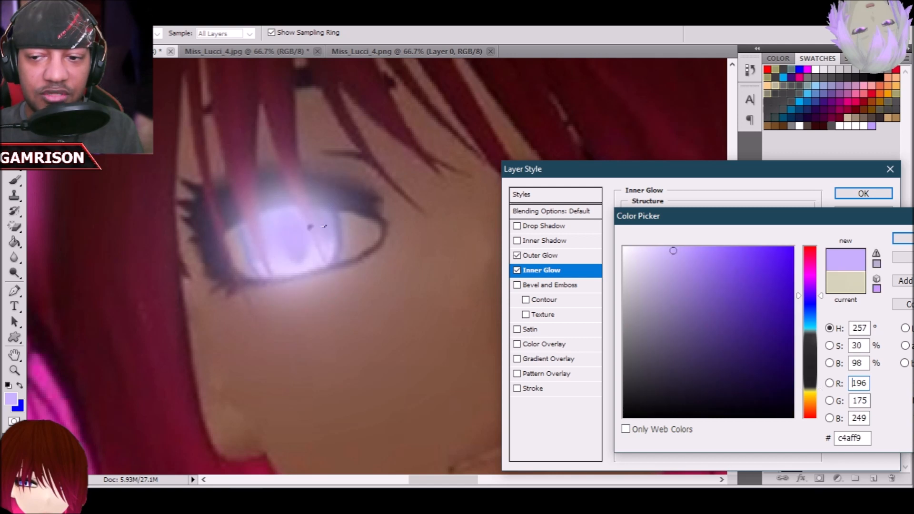
{"action": "left_click", "coordinate": [902, 238]}
{"action": "left_click", "coordinate": [516, 270]}
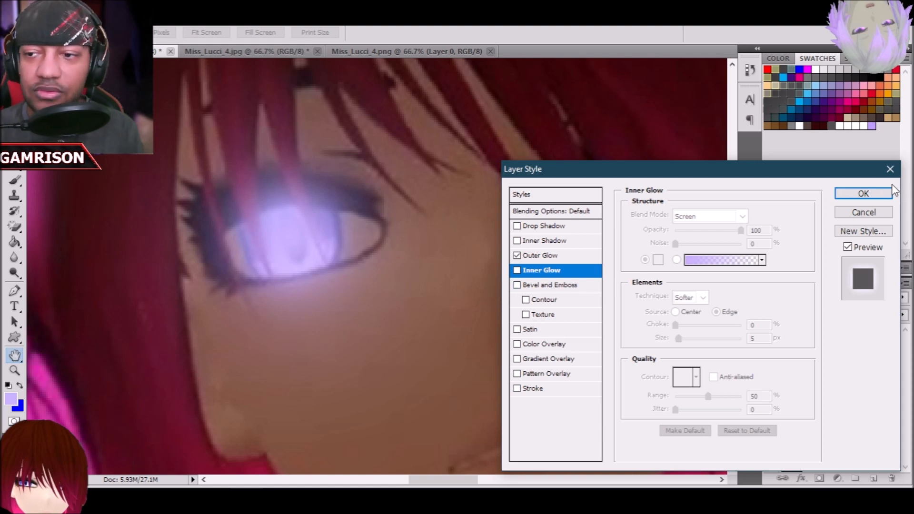
{"action": "left_click", "coordinate": [873, 195]}
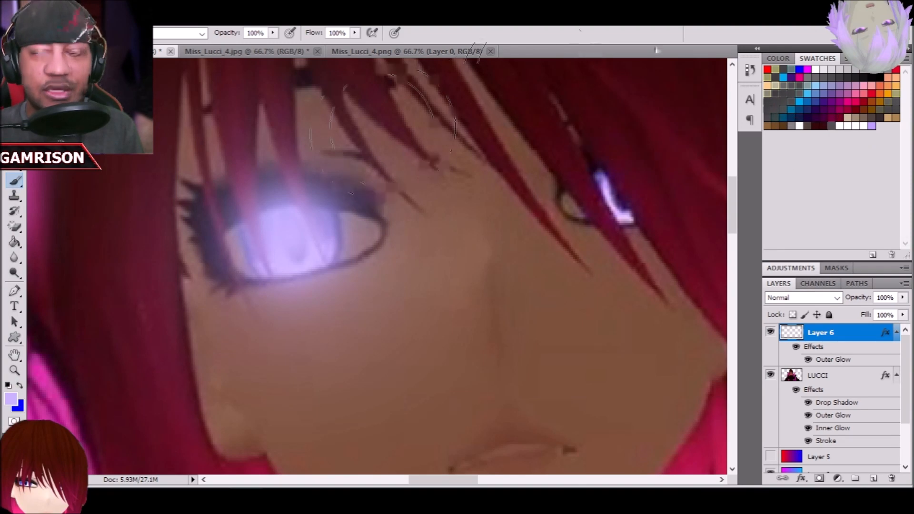
Create a new layer above the eye glow layer and paint a single soft white dab at the center of the eye
{"action": "left_click", "coordinate": [816, 70]}
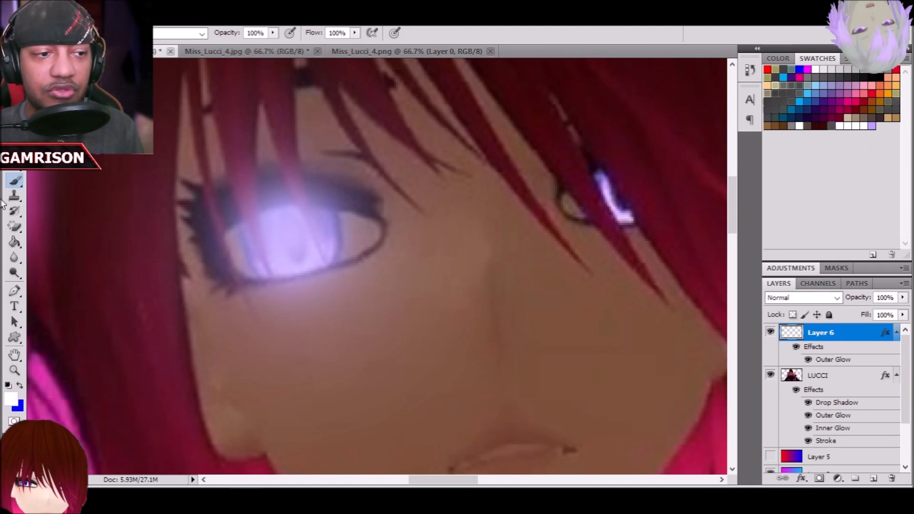
{"action": "left_click", "coordinate": [874, 479]}
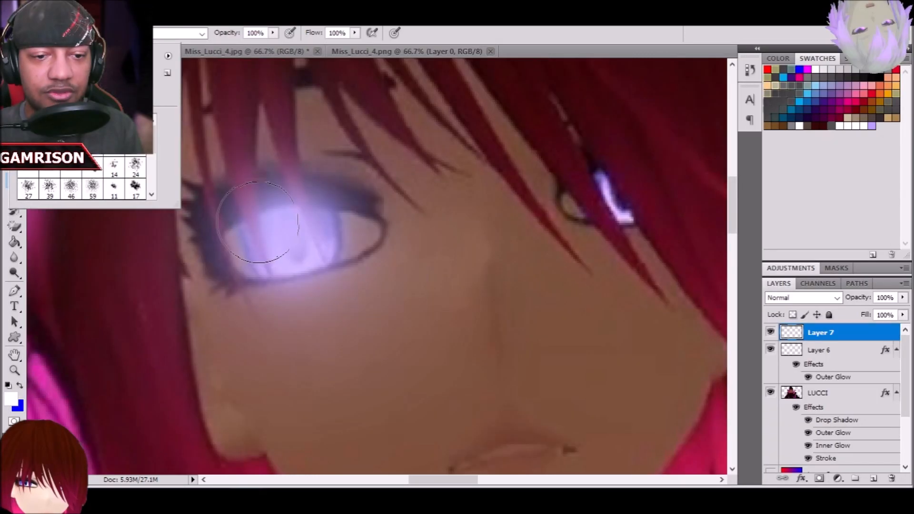
{"action": "left_click", "coordinate": [289, 241]}
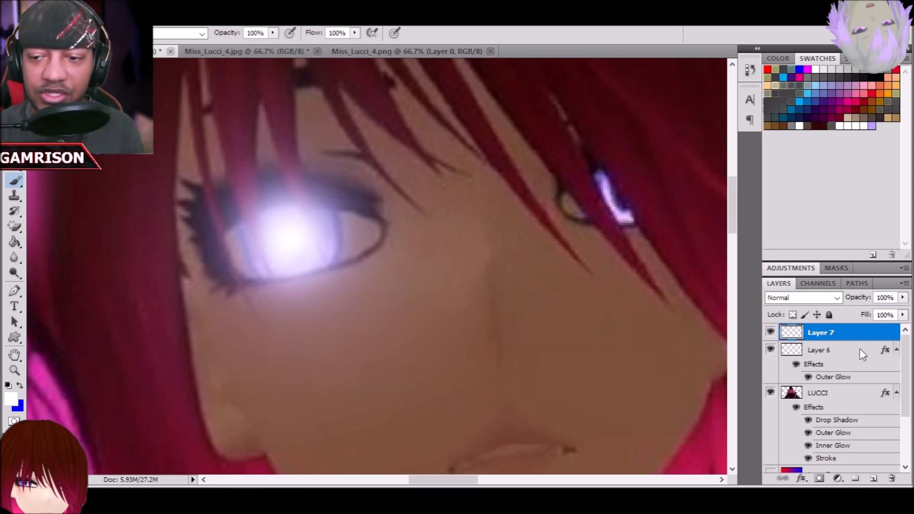
Hide the white highlight layer and lower the opacity of the purple eye glow on Layer 6 to 78%
{"action": "left_click", "coordinate": [771, 332]}
{"action": "left_click", "coordinate": [826, 348]}
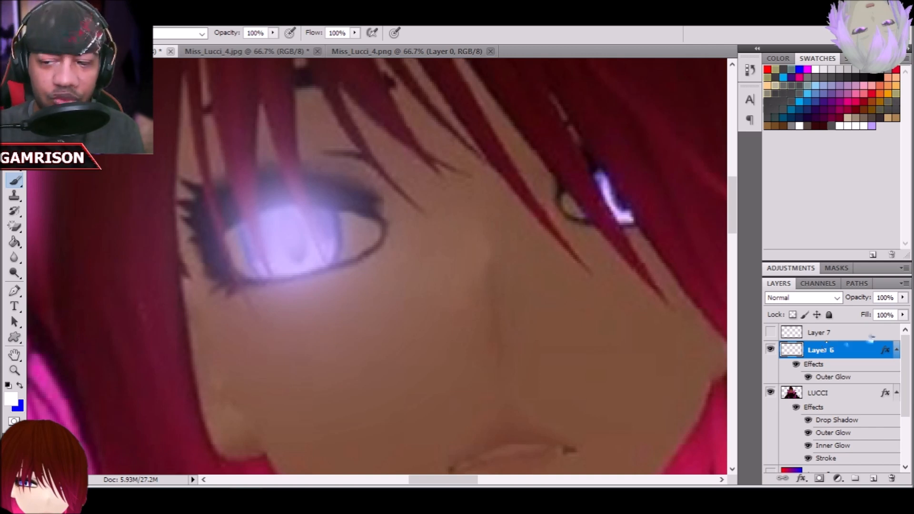
{"action": "left_click", "coordinate": [903, 298]}
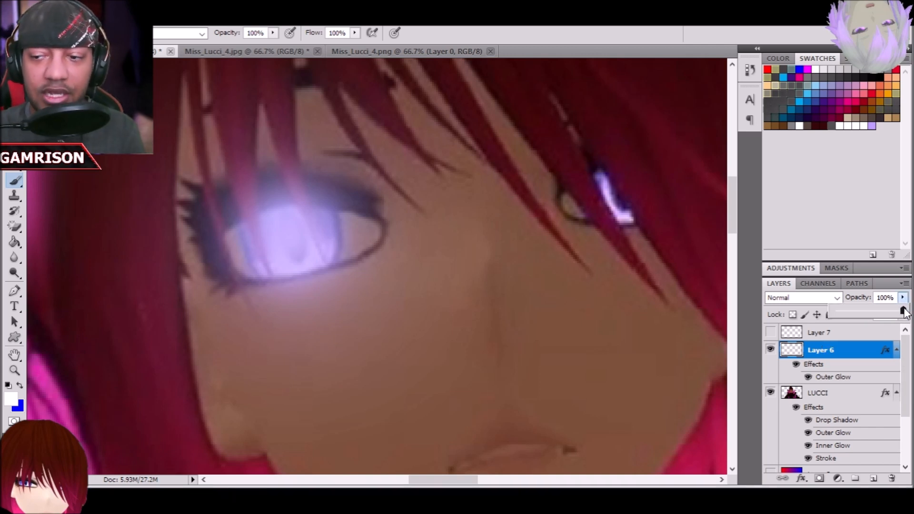
{"action": "mouse_move", "coordinate": [904, 312]}
{"action": "left_mouse_down"}
{"action": "mouse_move", "coordinate": [842, 318]}
{"action": "mouse_move", "coordinate": [901, 314]}
{"action": "mouse_move", "coordinate": [888, 312]}
{"action": "left_mouse_up"}
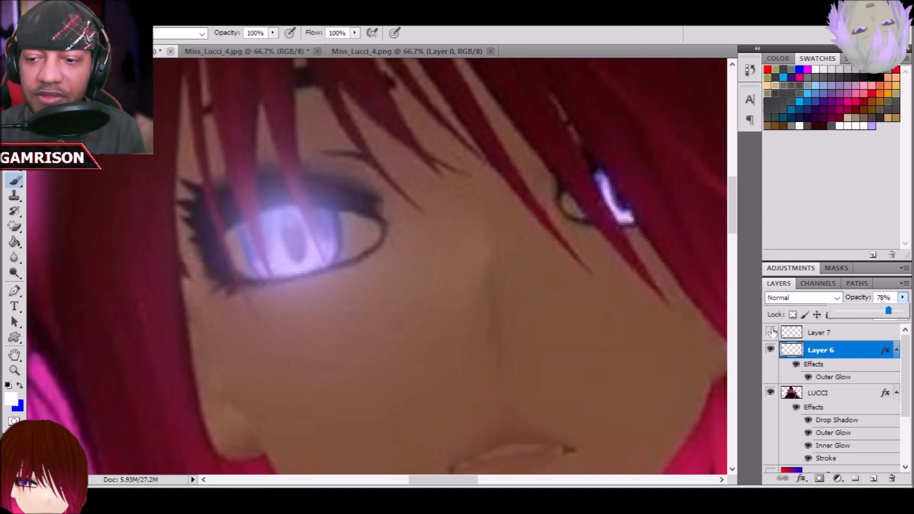
Show the white highlight on Layer 7 again and lower its opacity to 68%
{"action": "left_click", "coordinate": [770, 332]}
{"action": "left_click", "coordinate": [846, 336]}
{"action": "left_click", "coordinate": [902, 297]}
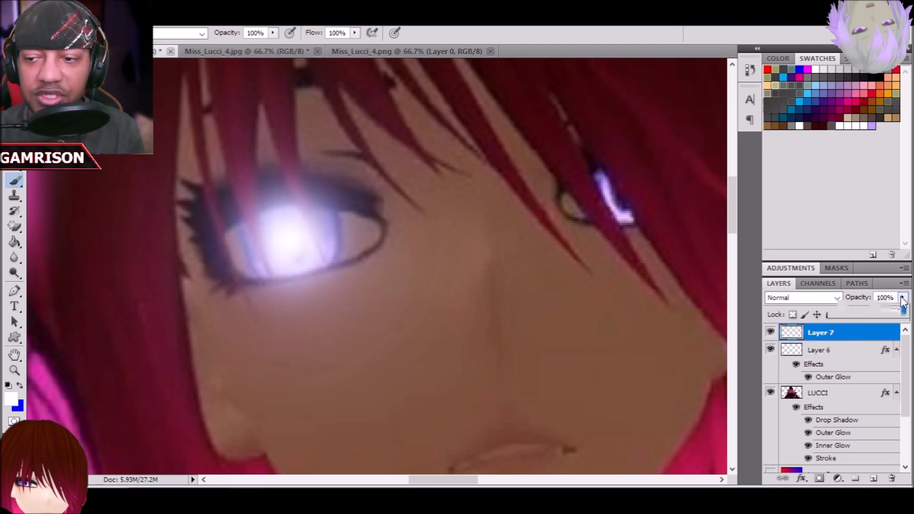
{"action": "left_click_drag", "start_coordinate": [888, 311], "coordinate": [854, 310]}
{"action": "left_click_drag", "start_coordinate": [854, 310], "coordinate": [881, 310]}
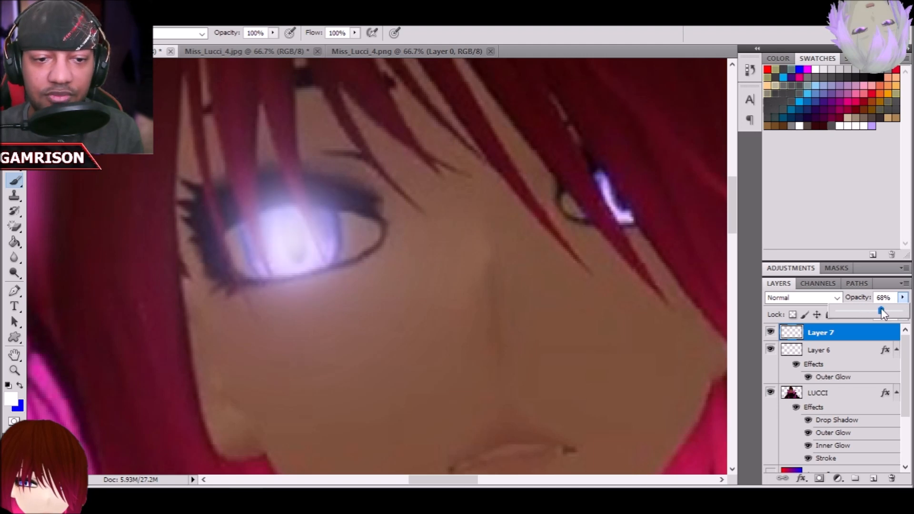
Hide Layer 3, Layer 4 and all effects of the LUCCI layer, checking the whole image
{"action": "left_click", "coordinate": [15, 370]}
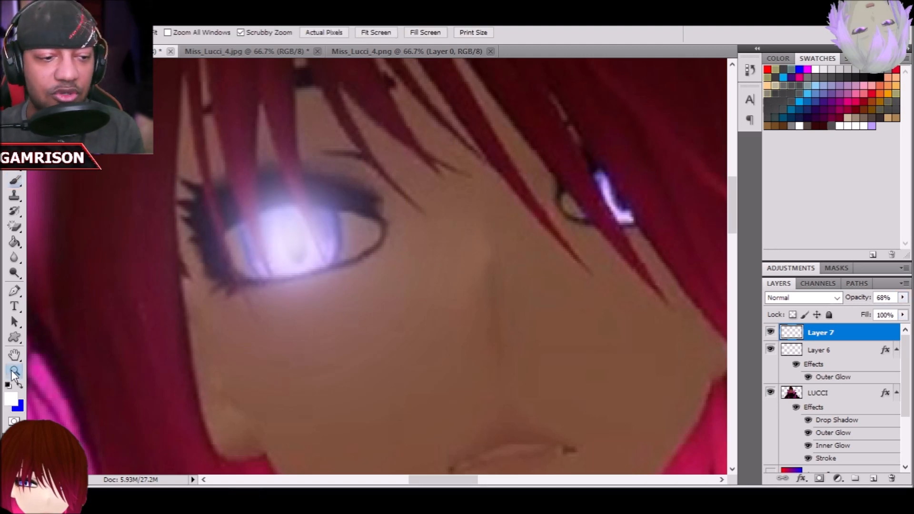
{"action": "left_click", "coordinate": [163, 139], "text": "alt"}
{"action": "left_click", "coordinate": [164, 139], "text": "alt"}
{"action": "left_click", "coordinate": [165, 140], "text": "alt"}
{"action": "left_click", "coordinate": [164, 140], "text": "alt"}
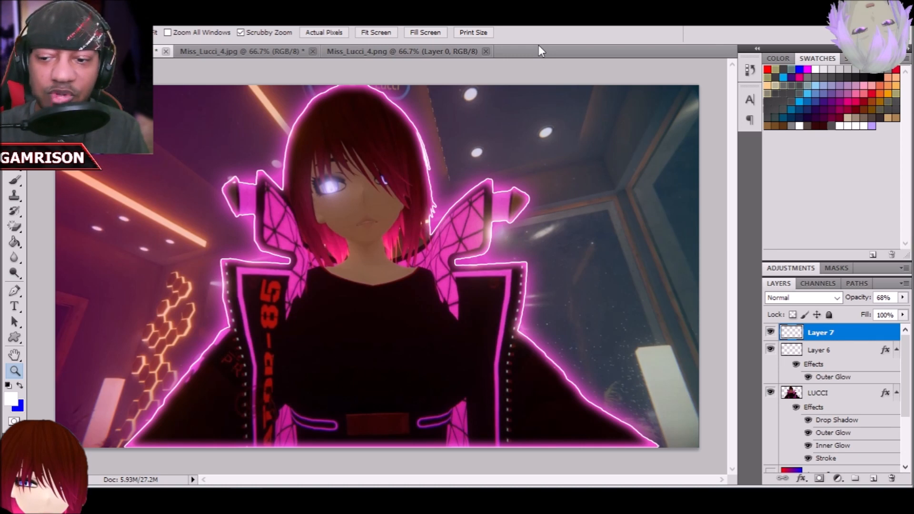
{"action": "scroll", "coordinate": [781, 381], "scroll_direction": "down", "scroll_amount": 3}
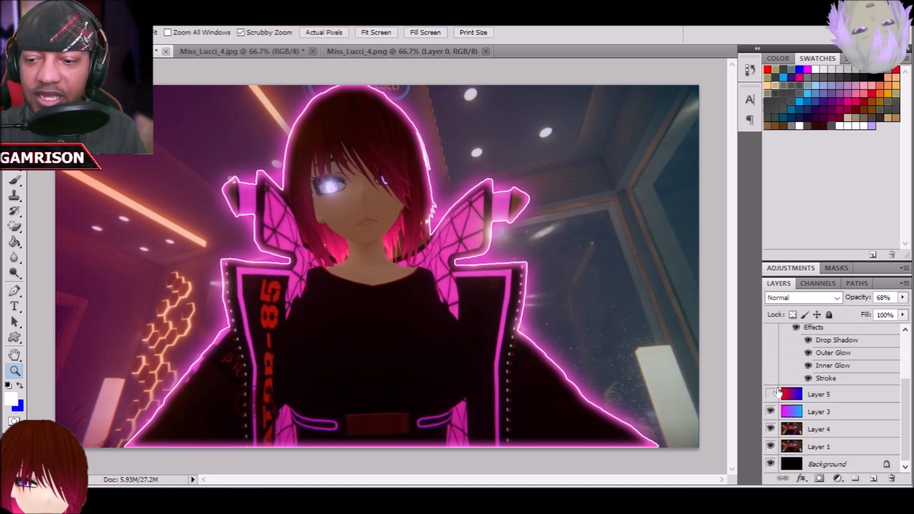
{"action": "left_click", "coordinate": [772, 394]}
{"action": "left_click", "coordinate": [773, 393]}
{"action": "left_click", "coordinate": [771, 410]}
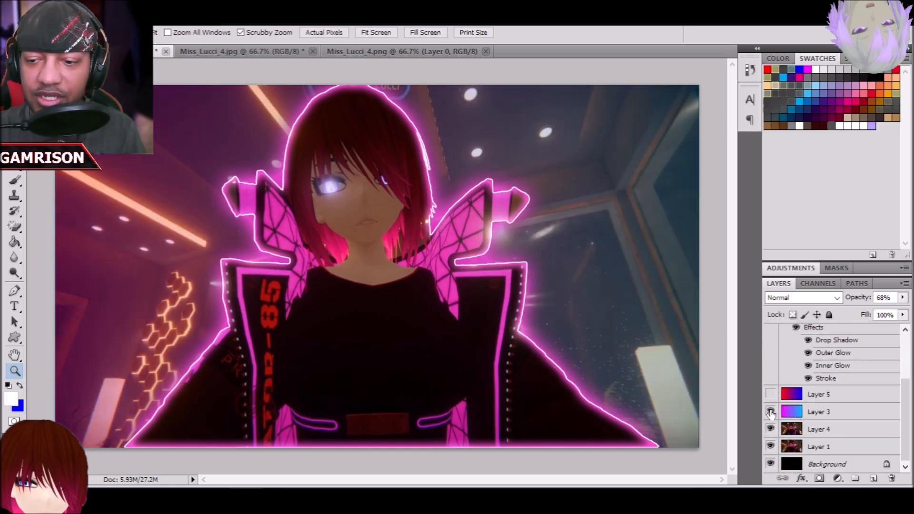
{"action": "left_click", "coordinate": [771, 429]}
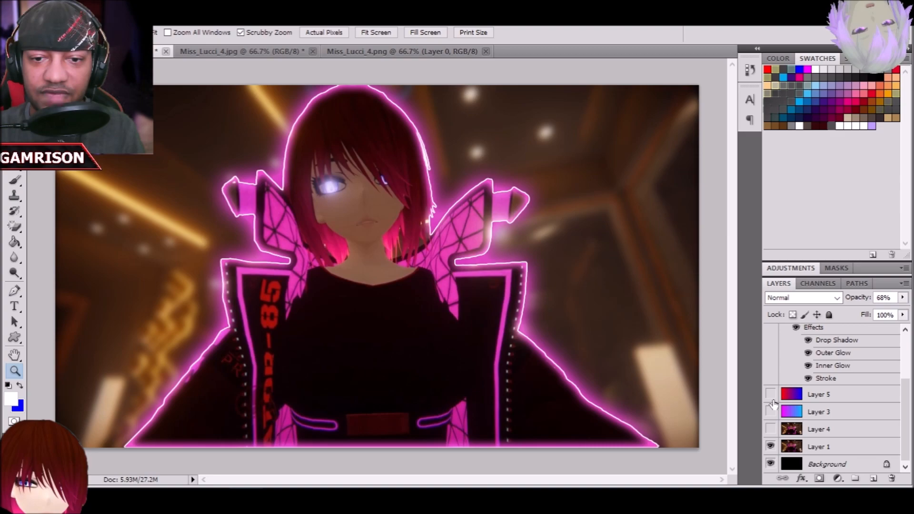
{"action": "scroll", "coordinate": [772, 405], "scroll_direction": "up", "scroll_amount": 4}
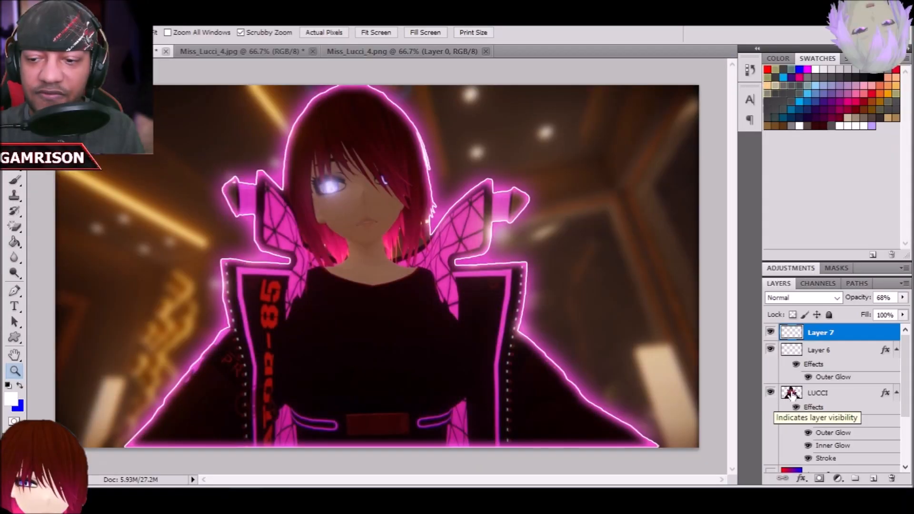
{"action": "left_click", "coordinate": [796, 408]}
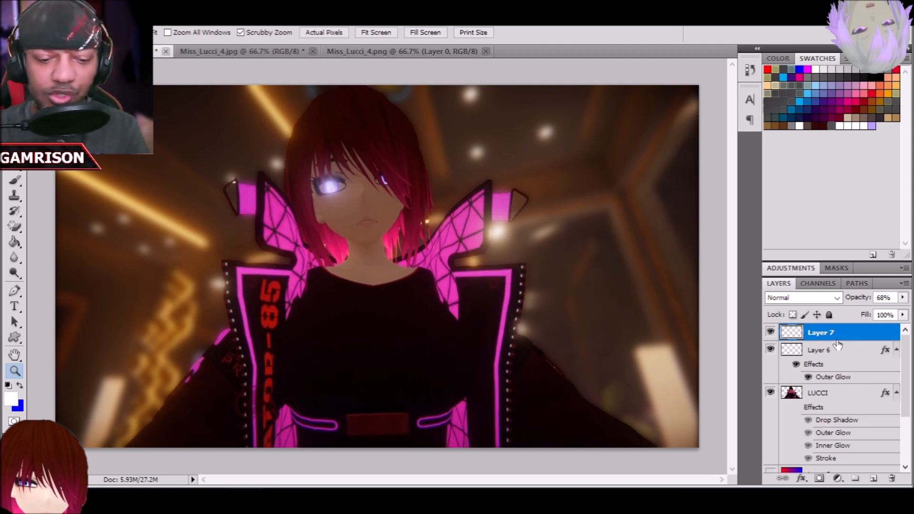
Delete the eye glow layers 7 and 6 and the background layers 5, 3 and 4
{"action": "key", "text": "Delete"}
{"action": "key", "text": "Delete"}
{"action": "left_click", "coordinate": [830, 421]}
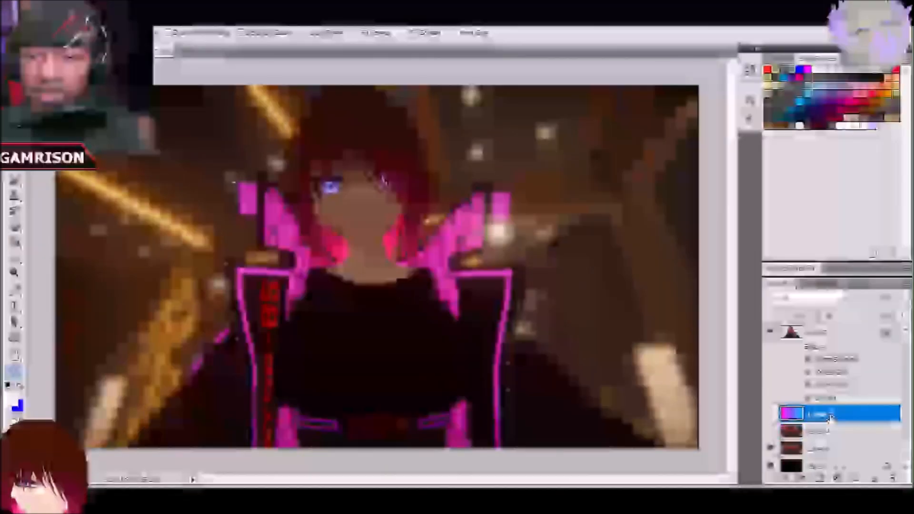
{"action": "key", "text": "Delete"}
{"action": "key", "text": "Delete"}
{"action": "key", "text": "Delete"}
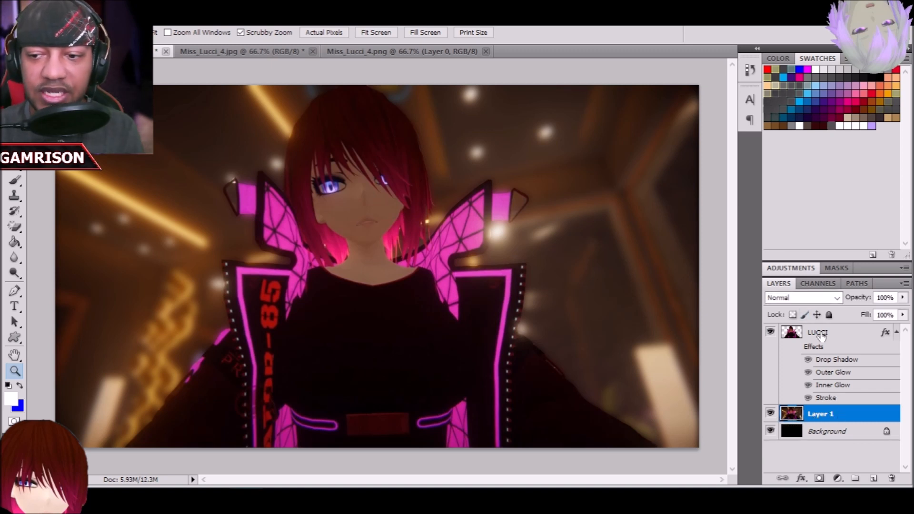
Merge the LUCCI layer with Layer 1 into a single layer
{"action": "left_click", "coordinate": [821, 335], "text": "ctrl"}
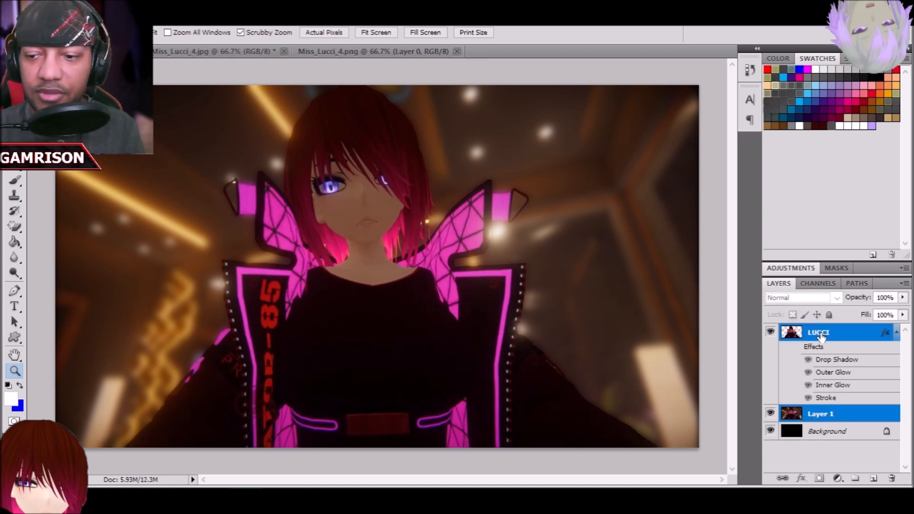
{"action": "right_click", "coordinate": [833, 416]}
{"action": "left_click", "coordinate": [823, 373]}
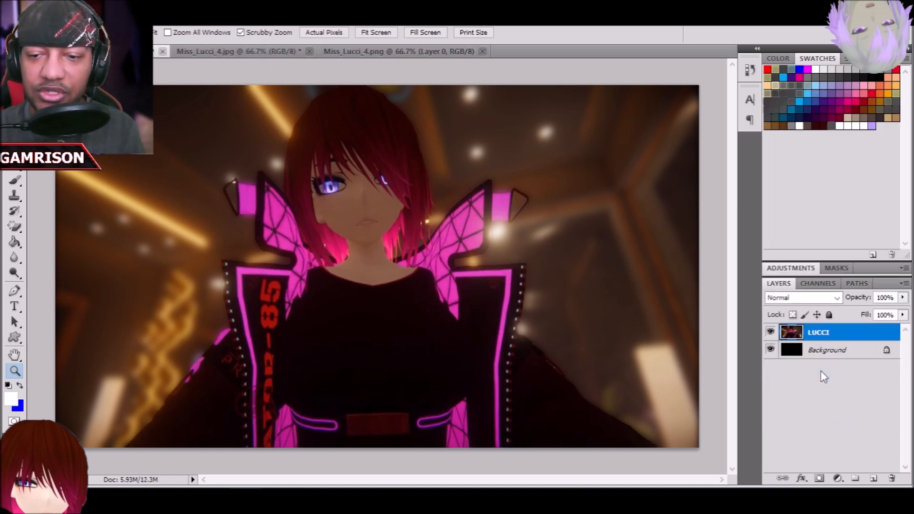
Try a Brightness/Contrast adjustment with raised contrast and brightness on the merged LUCCI layer, and cancel it
{"action": "left_click", "coordinate": [88, 19]}
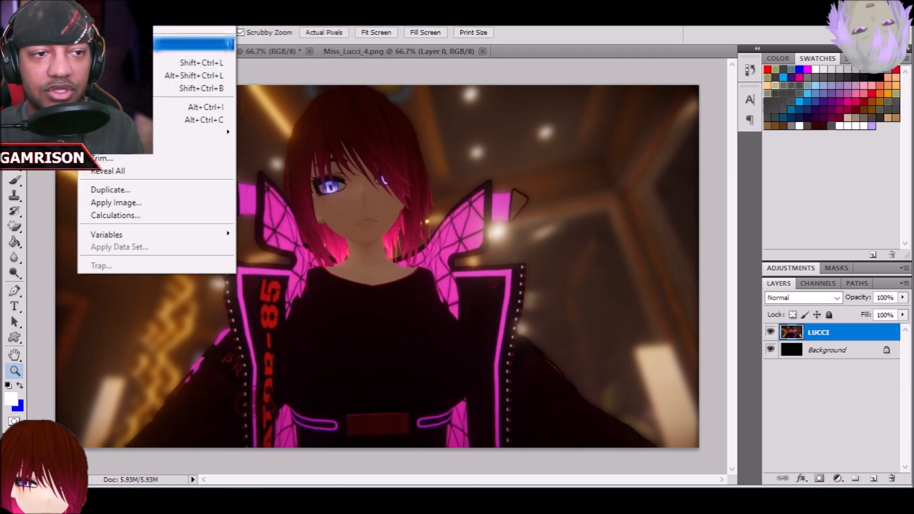
{"action": "mouse_move", "coordinate": [173, 43]}
{"action": "left_click", "coordinate": [266, 46]}
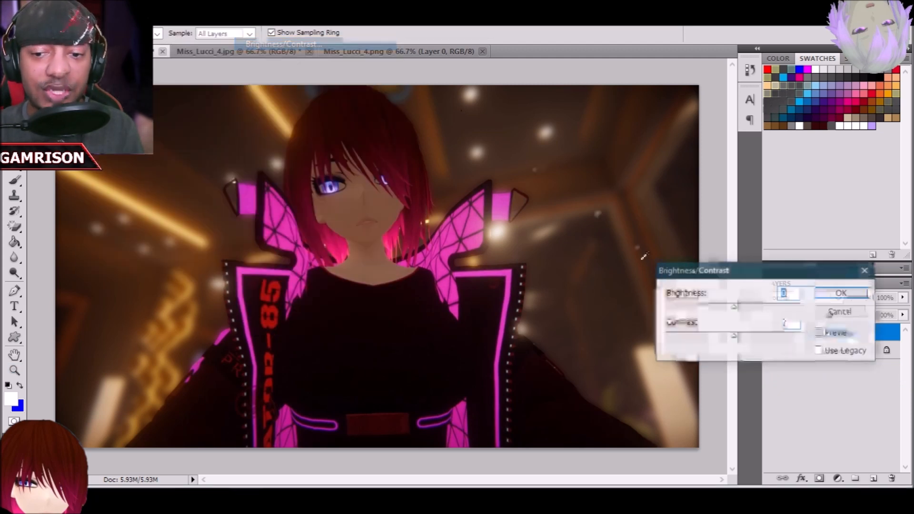
{"action": "left_click_drag", "start_coordinate": [734, 335], "coordinate": [758, 337]}
{"action": "left_click_drag", "start_coordinate": [733, 307], "coordinate": [767, 299]}
{"action": "left_click", "coordinate": [834, 312]}
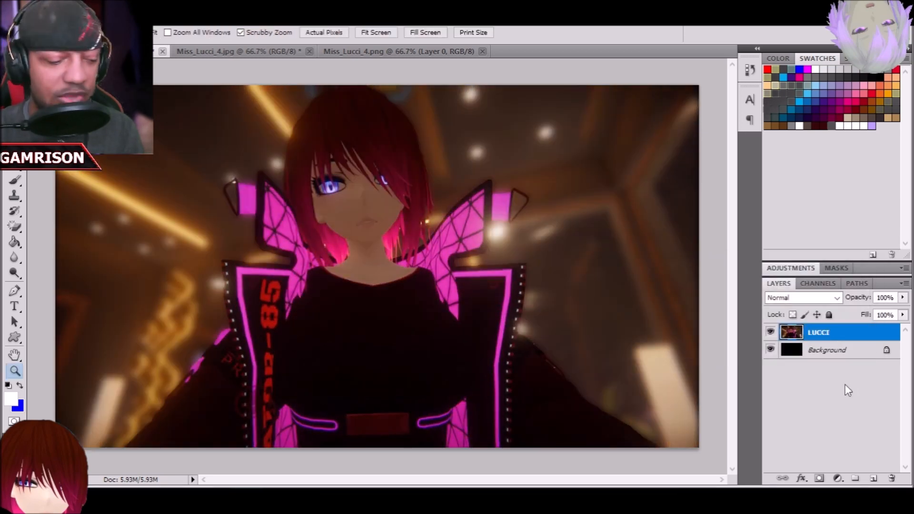
Copy the whole Birthday4.jpg group picture and paste it into the black thumbnail document as a new layer
{"action": "key", "text": "ctrl+z"}
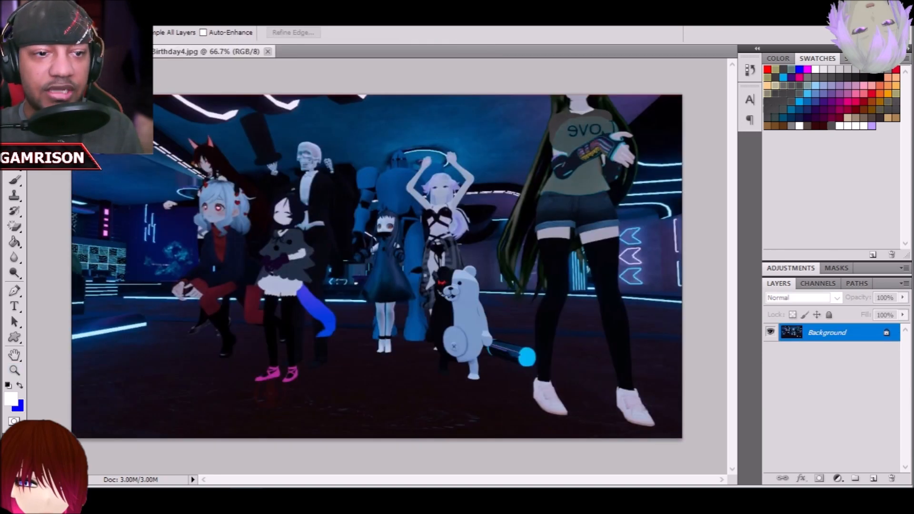
{"action": "mouse_move", "coordinate": [413, 172]}
{"action": "left_mouse_down"}
{"action": "mouse_move", "coordinate": [745, 110]}
{"action": "mouse_move", "coordinate": [506, 199]}
{"action": "mouse_move", "coordinate": [709, 202]}
{"action": "mouse_move", "coordinate": [859, 271]}
{"action": "mouse_move", "coordinate": [641, 411]}
{"action": "mouse_move", "coordinate": [762, 435]}
{"action": "left_mouse_up"}
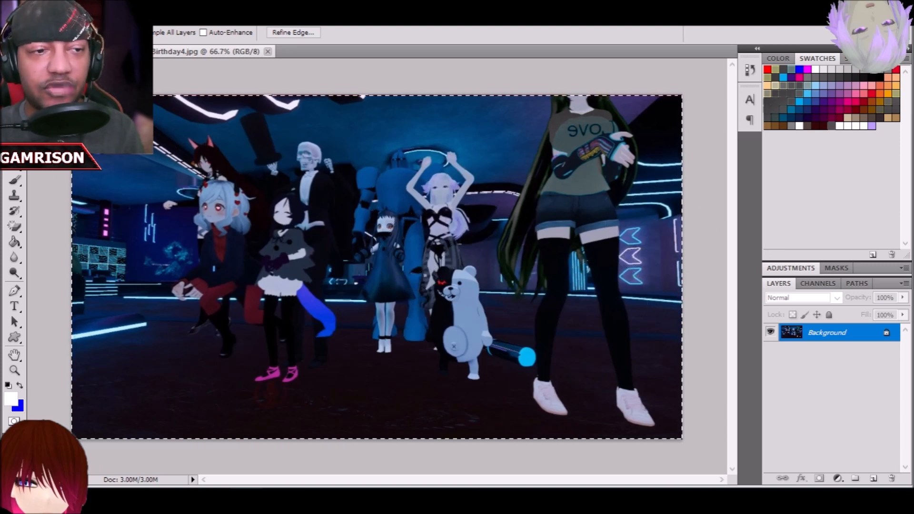
{"action": "key", "text": "ctrl+Tab"}
{"action": "key", "text": "ctrl+v"}
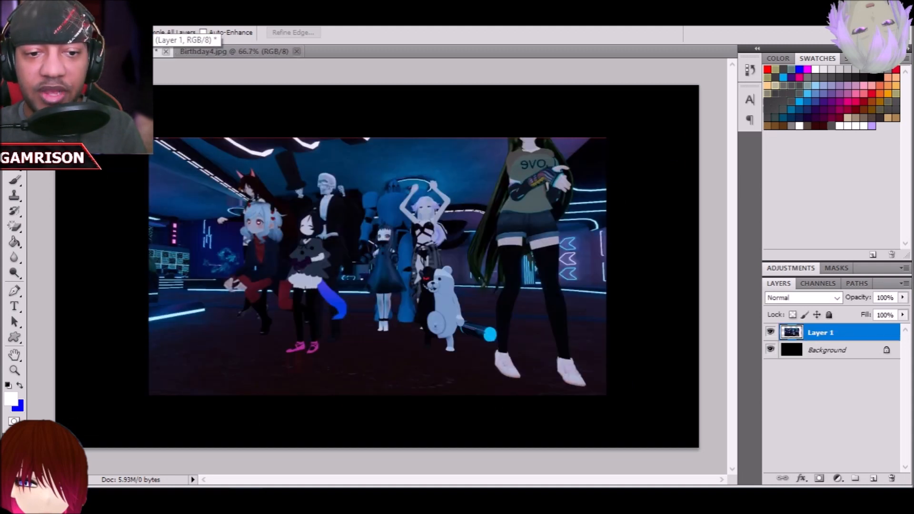
Scale the pasted group picture to about 140.6% so that it fills the whole canvas
{"action": "key", "text": "ctrl+t"}
{"action": "left_click_drag", "start_coordinate": [389, 179], "coordinate": [296, 233]}
{"action": "left_click_drag", "start_coordinate": [285, 191], "coordinate": [284, 86]}
{"action": "left_click_drag", "start_coordinate": [515, 267], "coordinate": [698, 269]}
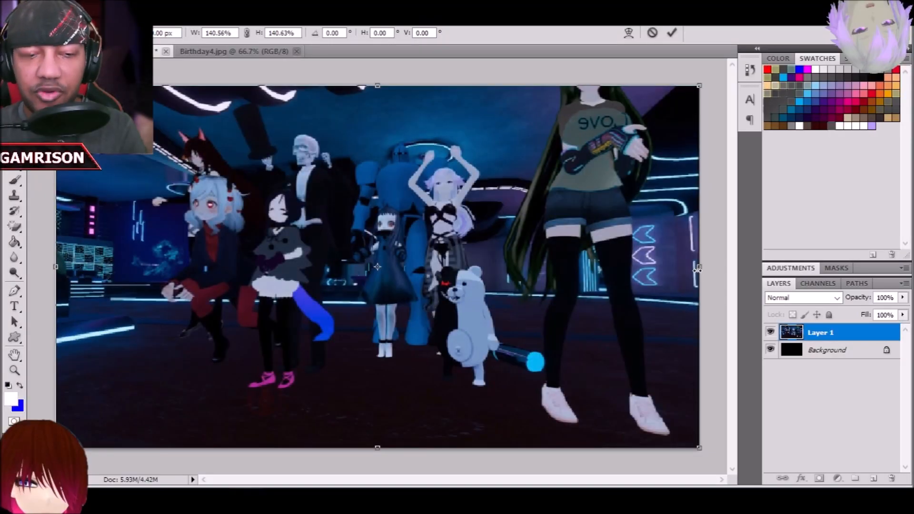
{"action": "key", "text": "Return"}
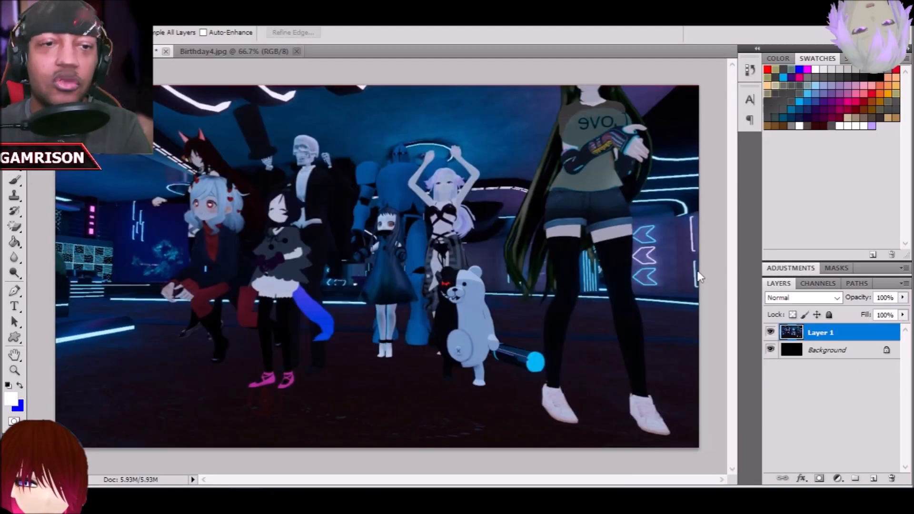
Close Birthday4.jpg, then copy the red-haired character from the LUCCI_1 cut-out file and paste it above the group picture
{"action": "left_click", "coordinate": [296, 51]}
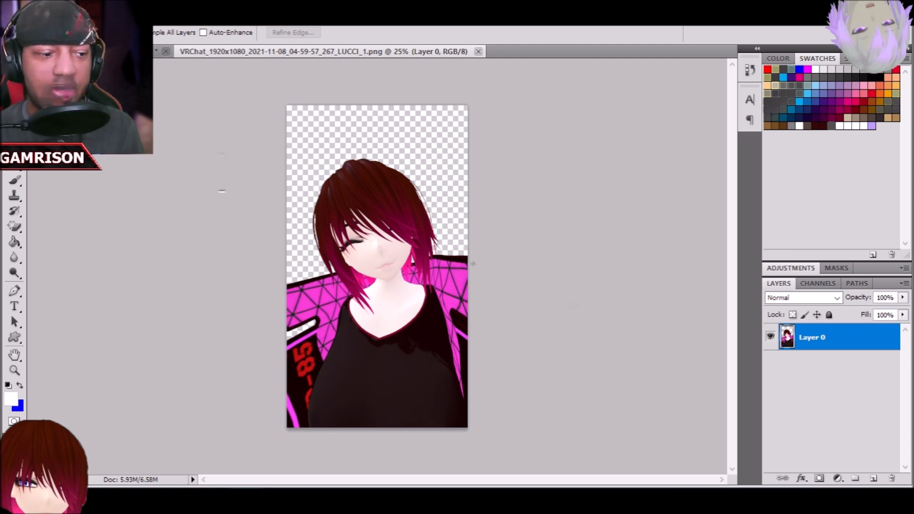
{"action": "left_click", "coordinate": [14, 226]}
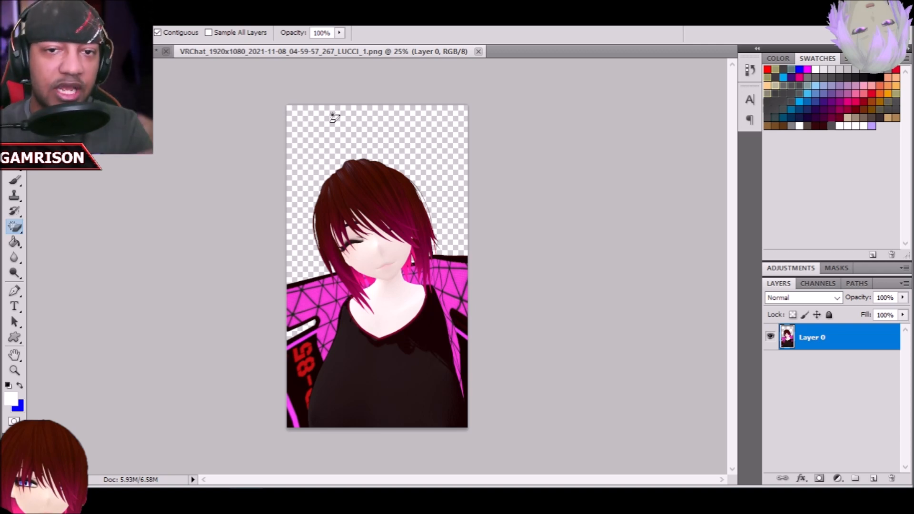
{"action": "left_click", "coordinate": [14, 116]}
{"action": "mouse_move", "coordinate": [280, 106]}
{"action": "left_mouse_down"}
{"action": "mouse_move", "coordinate": [558, 124]}
{"action": "mouse_move", "coordinate": [556, 165]}
{"action": "mouse_move", "coordinate": [654, 200]}
{"action": "mouse_move", "coordinate": [241, 278]}
{"action": "mouse_move", "coordinate": [174, 367]}
{"action": "mouse_move", "coordinate": [68, 410]}
{"action": "mouse_move", "coordinate": [268, 435]}
{"action": "mouse_move", "coordinate": [618, 436]}
{"action": "mouse_move", "coordinate": [482, 331]}
{"action": "mouse_move", "coordinate": [384, 191]}
{"action": "mouse_move", "coordinate": [365, 251]}
{"action": "left_mouse_up"}
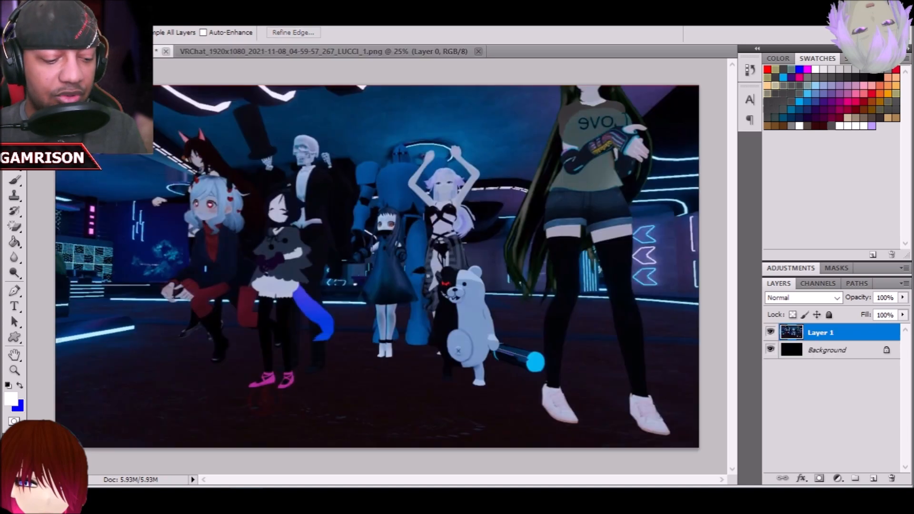
{"action": "key", "text": "ctrl+v"}
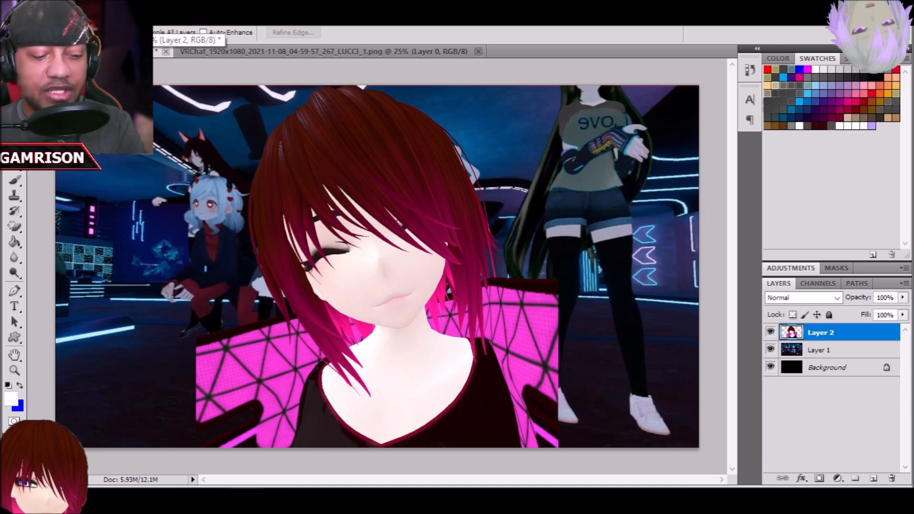
Try enlarging the pasted character to about 172% and shifting it around over the group picture
{"action": "key", "text": "ctrl+t"}
{"action": "left_click_drag", "start_coordinate": [483, 171], "coordinate": [331, 355]}
{"action": "left_click_drag", "start_coordinate": [416, 273], "coordinate": [678, 36]}
{"action": "left_click_drag", "start_coordinate": [460, 159], "coordinate": [481, 162]}
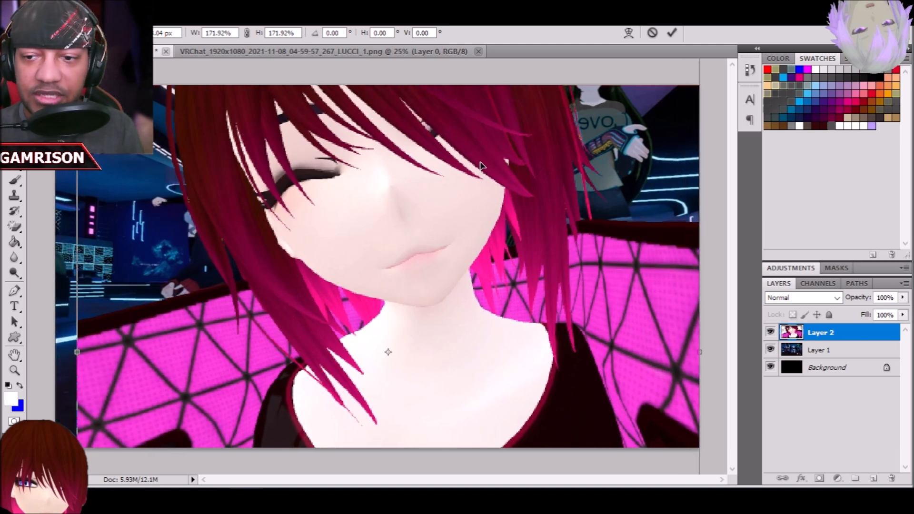
{"action": "left_click_drag", "start_coordinate": [395, 151], "coordinate": [389, 373]}
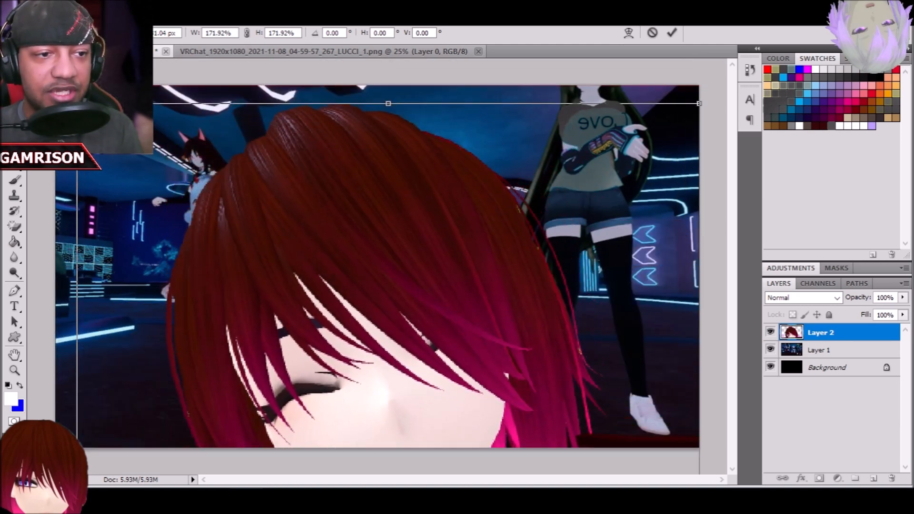
{"action": "left_click_drag", "start_coordinate": [77, 104], "coordinate": [47, 60]}
{"action": "left_click_drag", "start_coordinate": [306, 262], "coordinate": [303, 104]}
{"action": "key", "text": "Return"}
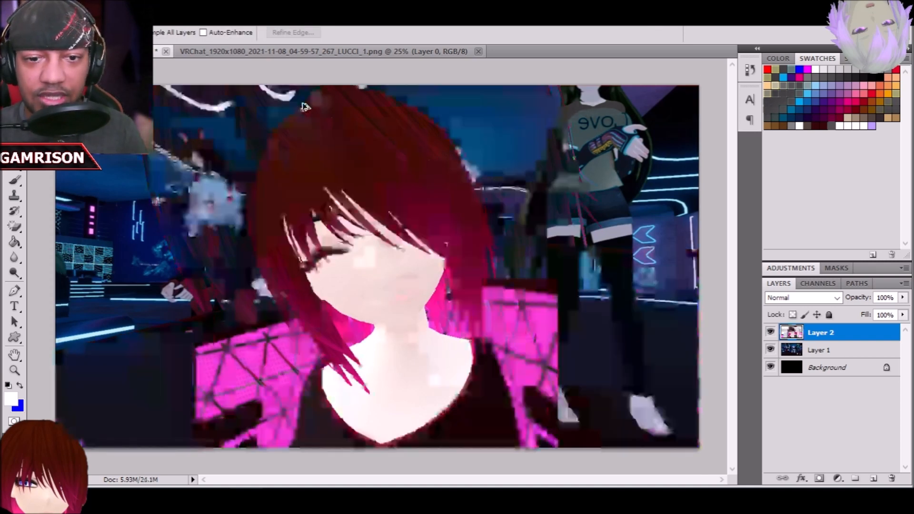
Scale the character to about 66%, place it upright left of the centre, and compare the picture with and without Layer 2
{"action": "key", "text": "ctrl+t"}
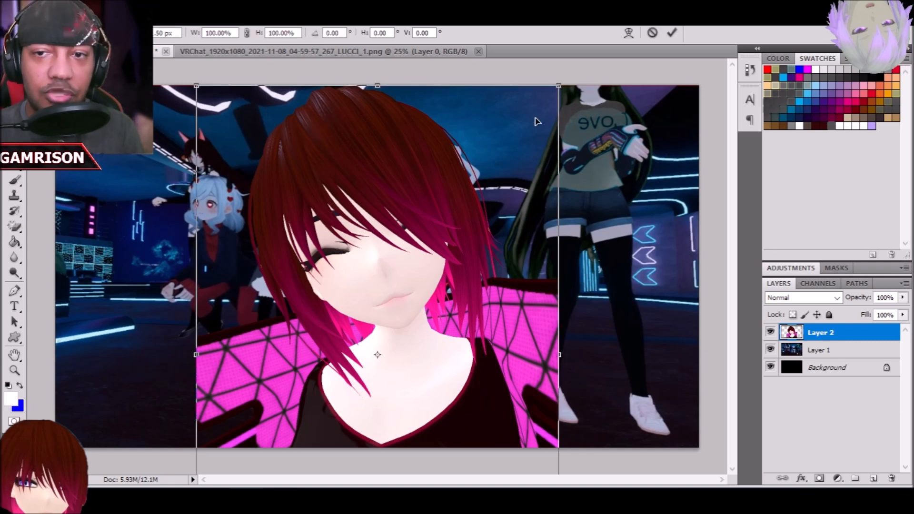
{"action": "left_click_drag", "start_coordinate": [559, 86], "coordinate": [435, 269]}
{"action": "left_click_drag", "start_coordinate": [341, 353], "coordinate": [361, 174]}
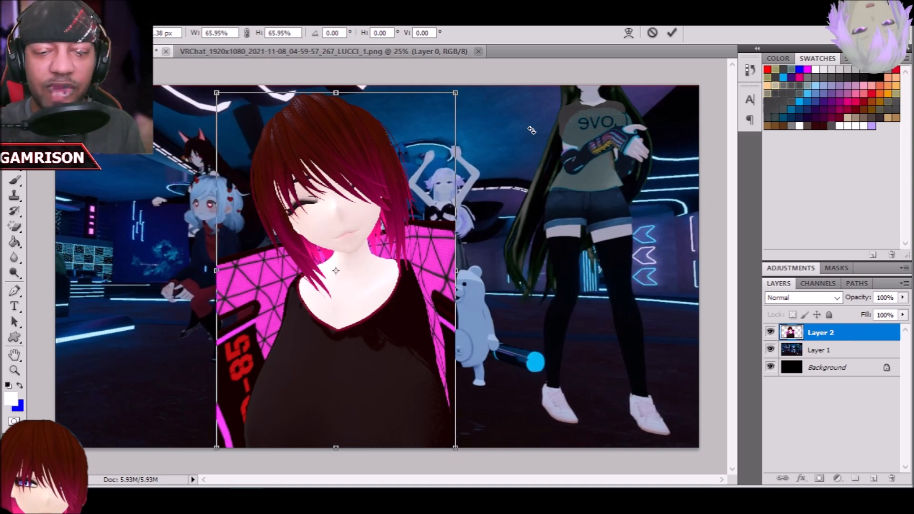
{"action": "key", "text": "Return"}
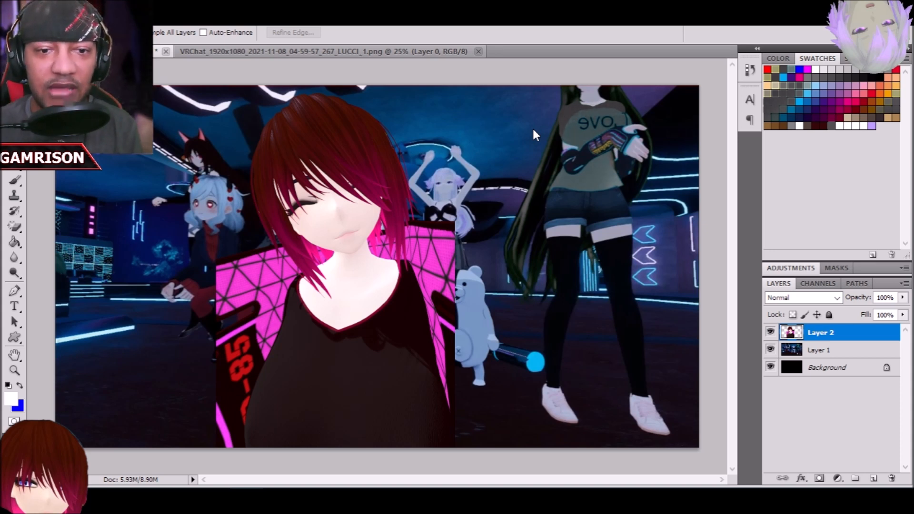
{"action": "left_click", "coordinate": [771, 333]}
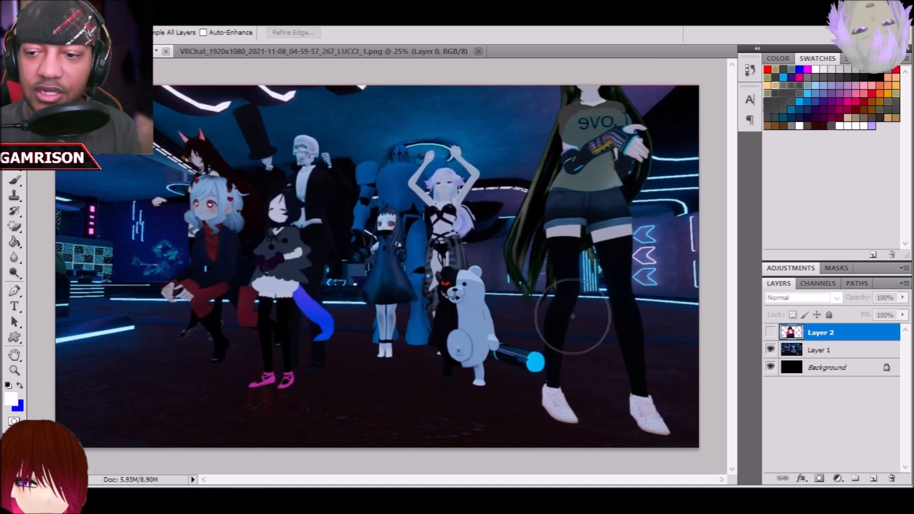
{"action": "left_click", "coordinate": [771, 333]}
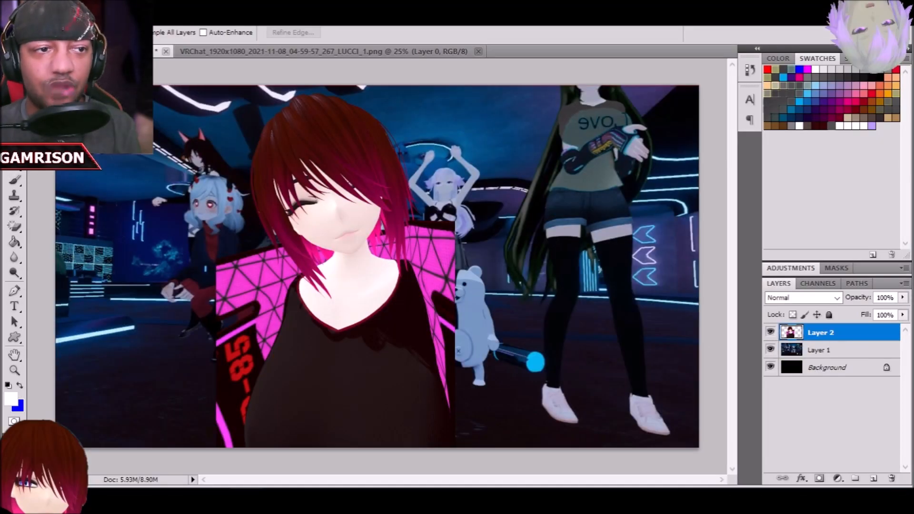
Add a drop shadow to Layer 2 with 100% opacity, distance 0, spread 21% and size 95 px
{"action": "left_click", "coordinate": [124, 19]}
{"action": "mouse_move", "coordinate": [164, 81]}
{"action": "left_click", "coordinate": [310, 96]}
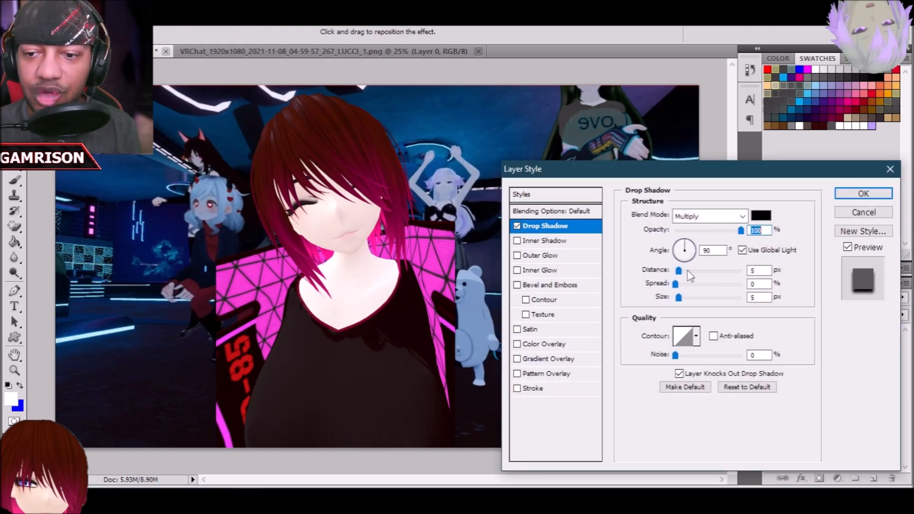
{"action": "left_click_drag", "start_coordinate": [678, 271], "coordinate": [629, 283]}
{"action": "mouse_move", "coordinate": [685, 300]}
{"action": "left_mouse_down"}
{"action": "mouse_move", "coordinate": [699, 300]}
{"action": "mouse_move", "coordinate": [686, 286]}
{"action": "left_mouse_up"}
{"action": "left_click", "coordinate": [703, 298]}
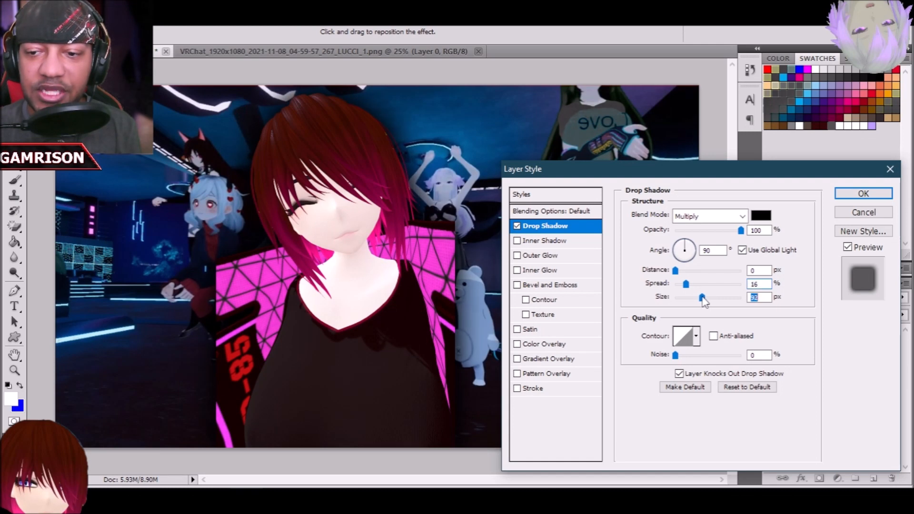
{"action": "left_click", "coordinate": [689, 284]}
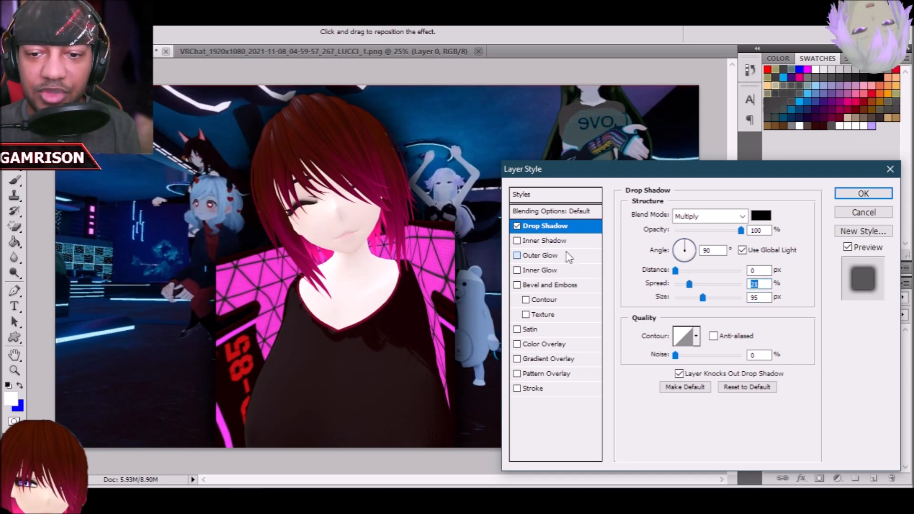
Add a red outer glow to Layer 2 with 100% opacity and a size of 35 px
{"action": "left_click", "coordinate": [568, 257]}
{"action": "left_click", "coordinate": [710, 232]}
{"action": "left_click", "coordinate": [657, 261]}
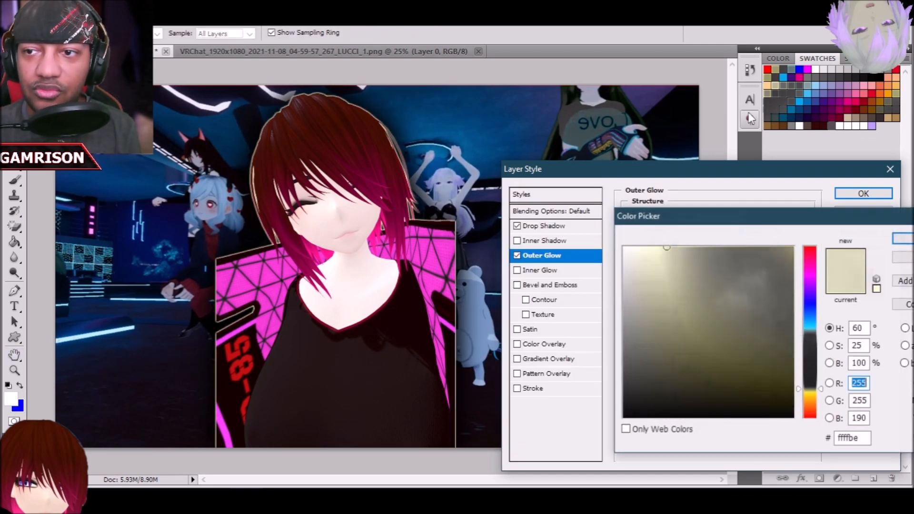
{"action": "left_click", "coordinate": [768, 69]}
{"action": "left_click", "coordinate": [902, 239]}
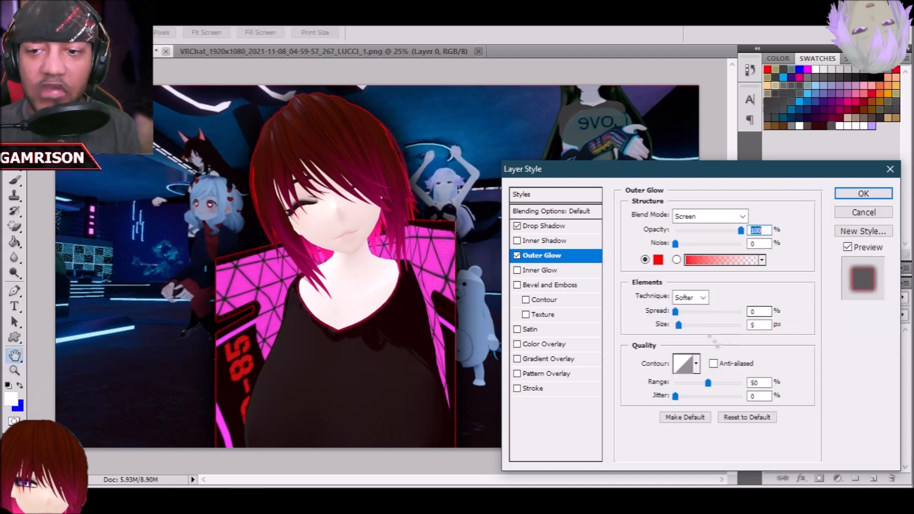
{"action": "left_click_drag", "start_coordinate": [680, 326], "coordinate": [689, 330]}
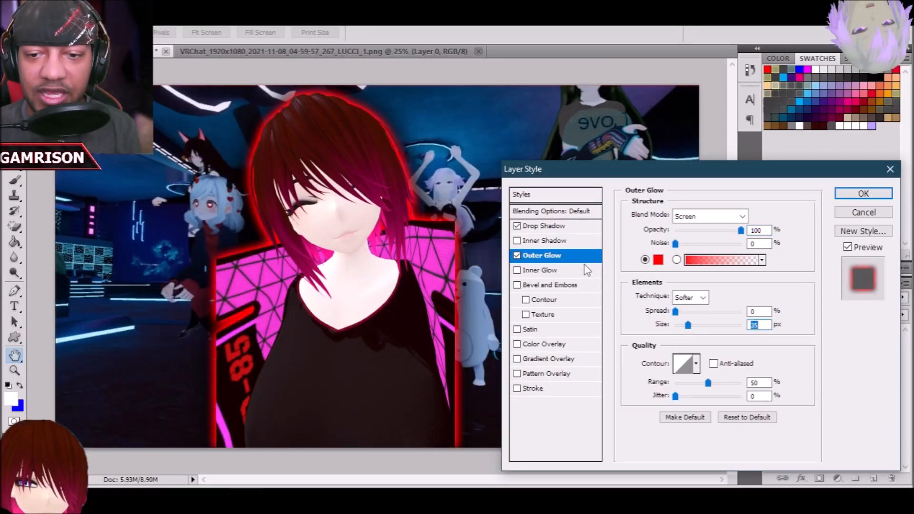
Add a red (ff0000) inner glow to Layer 2 with 100% opacity and a size of 21 px
{"action": "left_click", "coordinate": [564, 270]}
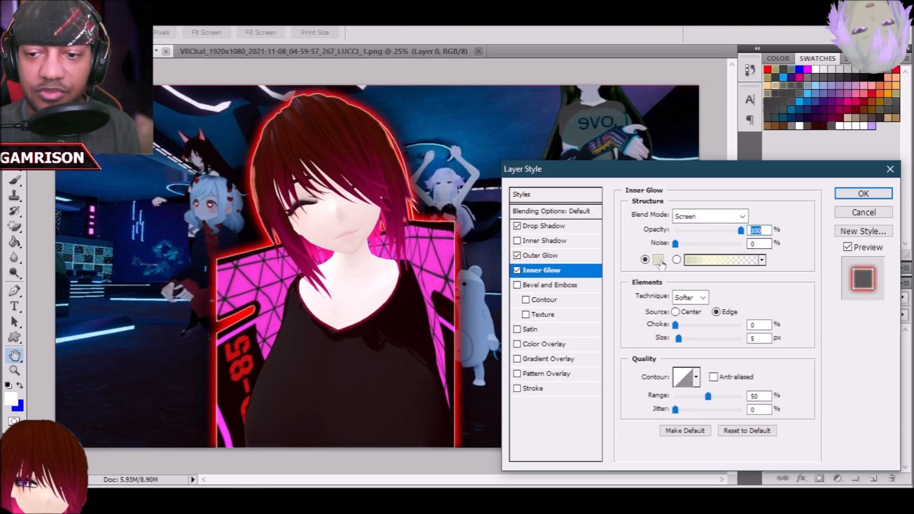
{"action": "left_click", "coordinate": [660, 260]}
{"action": "left_click", "coordinate": [768, 70]}
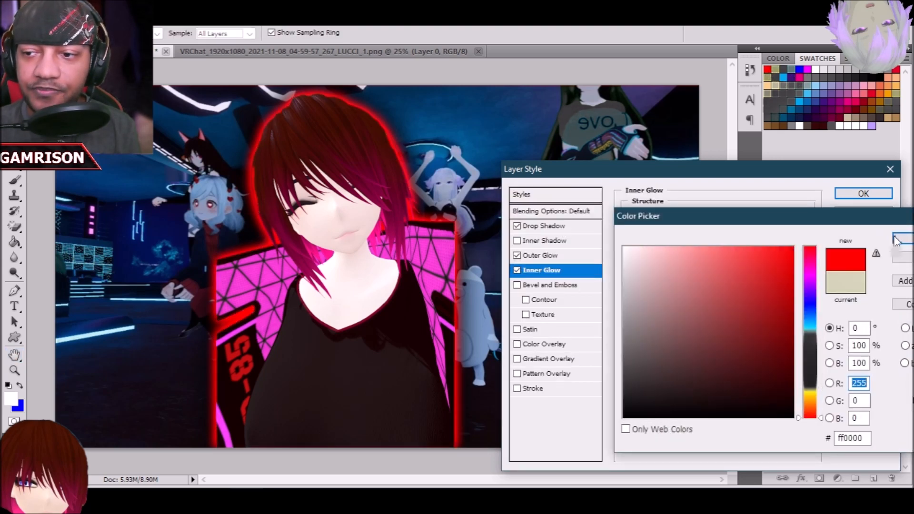
{"action": "left_click", "coordinate": [901, 239]}
{"action": "mouse_move", "coordinate": [678, 338]}
{"action": "left_mouse_down"}
{"action": "mouse_move", "coordinate": [793, 341]}
{"action": "mouse_move", "coordinate": [687, 346]}
{"action": "left_mouse_up"}
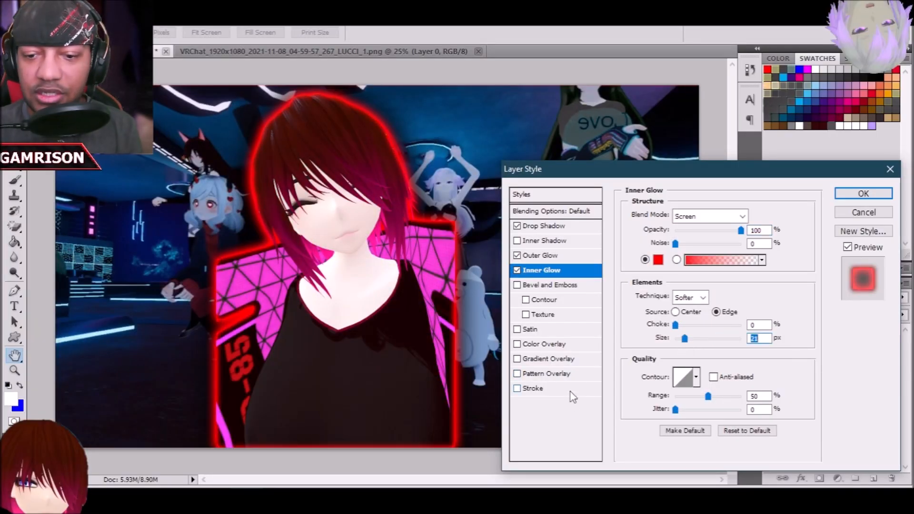
Add a yellow stroke around the Layer 2 character and apply the layer style
{"action": "left_click", "coordinate": [570, 389]}
{"action": "left_click", "coordinate": [659, 299]}
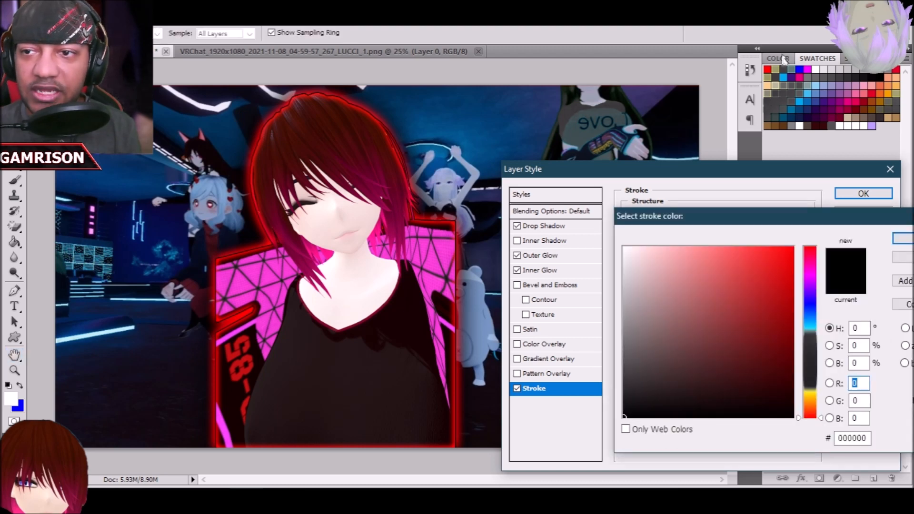
{"action": "left_click", "coordinate": [776, 69]}
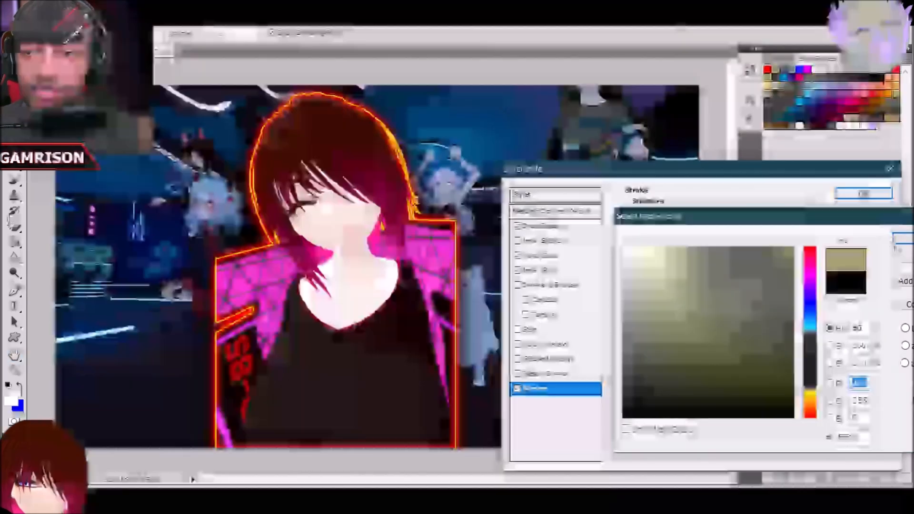
{"action": "left_click", "coordinate": [900, 234]}
{"action": "left_click", "coordinate": [863, 192]}
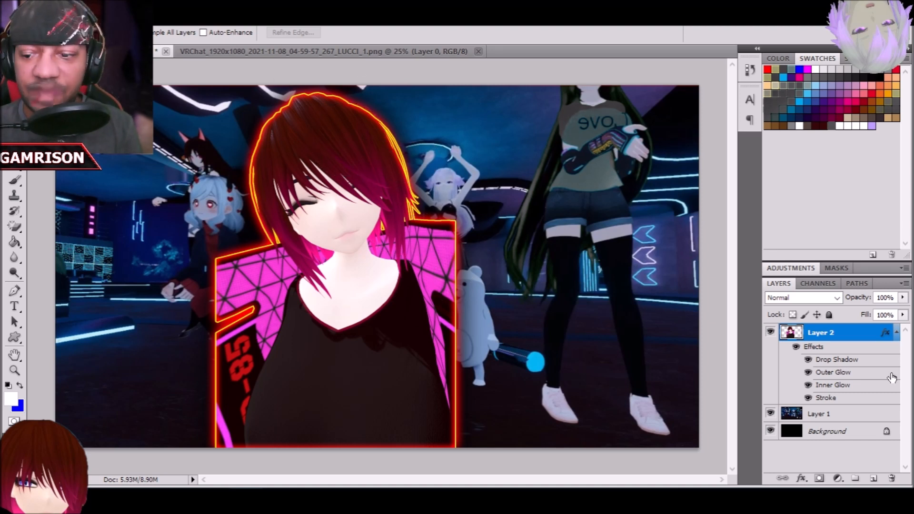
Enlarge the styled character to about 142% and position its head just inside the upper edge of the canvas
{"action": "key", "text": "ctrl+t"}
{"action": "left_click_drag", "start_coordinate": [341, 151], "coordinate": [332, 256]}
{"action": "left_click_drag", "start_coordinate": [447, 200], "coordinate": [616, 95]}
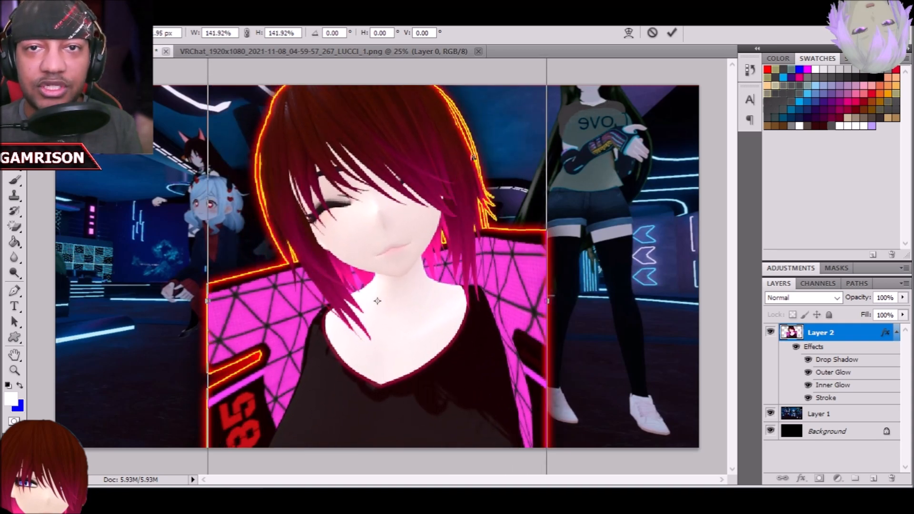
{"action": "left_click_drag", "start_coordinate": [404, 137], "coordinate": [395, 177]}
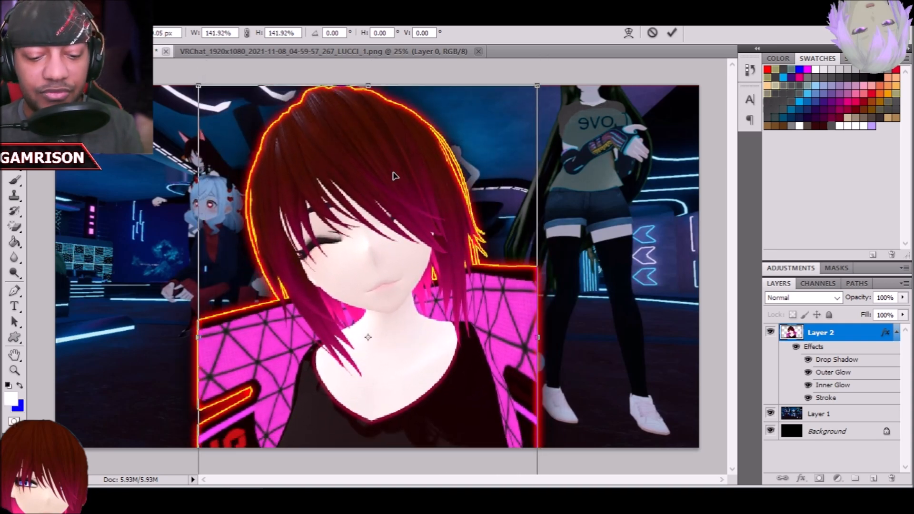
{"action": "key", "text": "Return"}
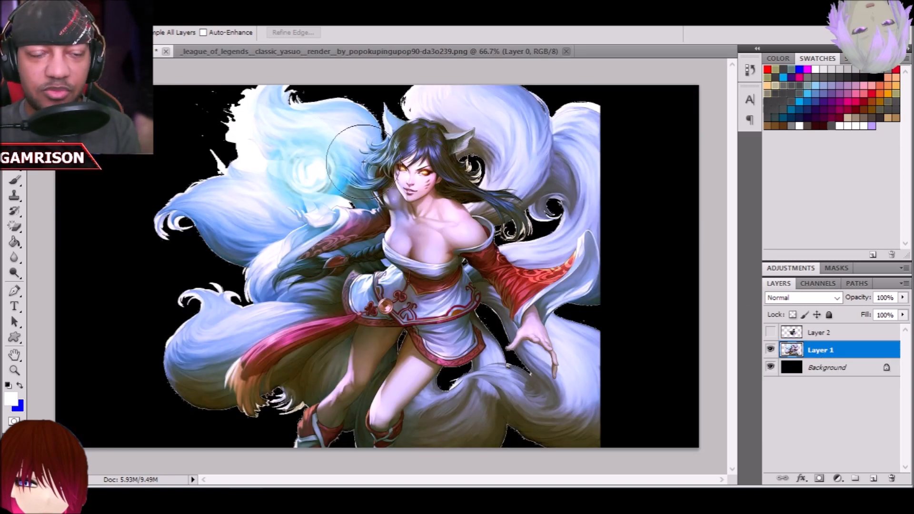
{"action": "left_click", "coordinate": [123, 13]}
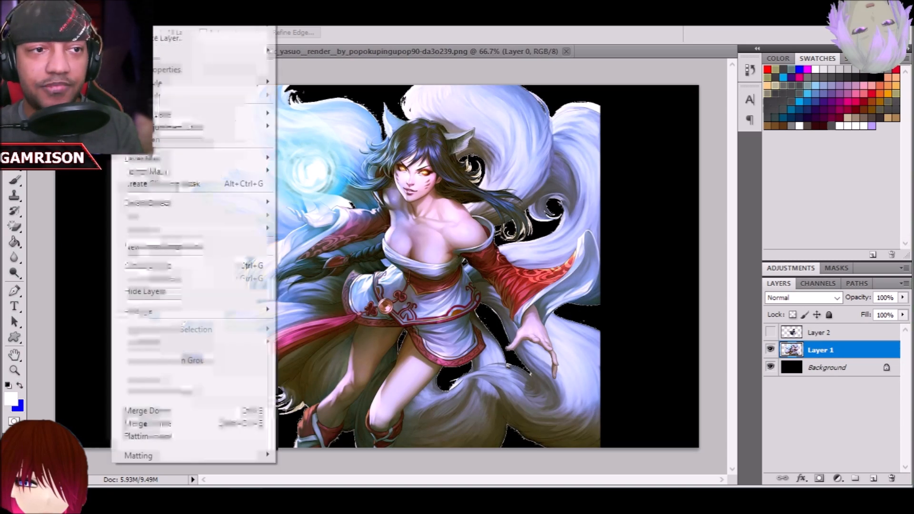
{"action": "mouse_move", "coordinate": [172, 84]}
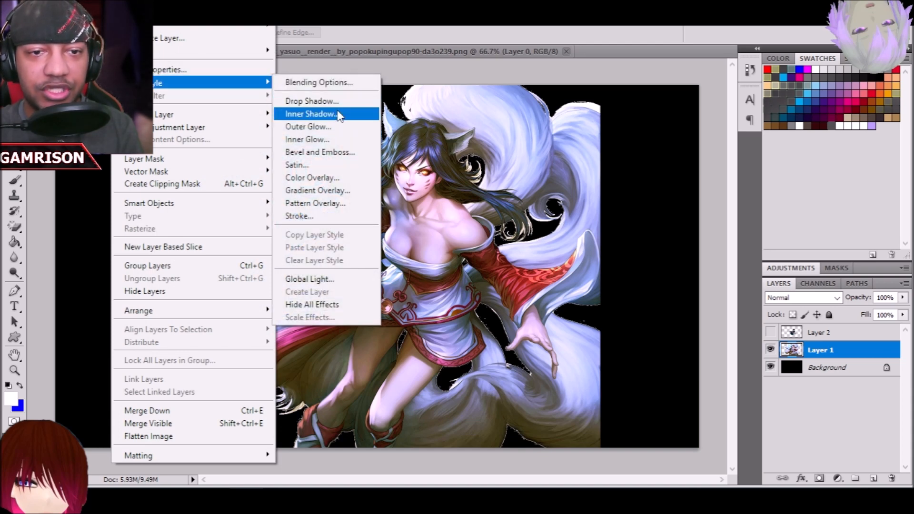
{"action": "left_click", "coordinate": [324, 101]}
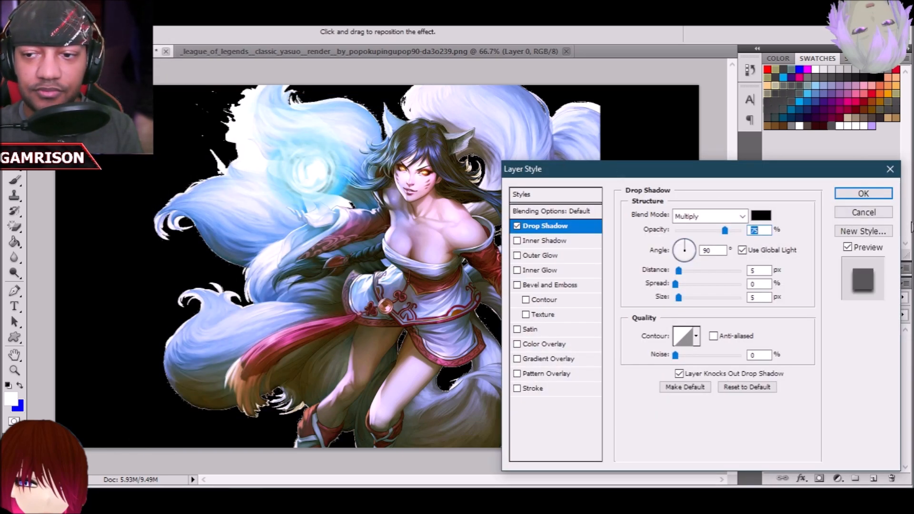
{"action": "left_click", "coordinate": [864, 212]}
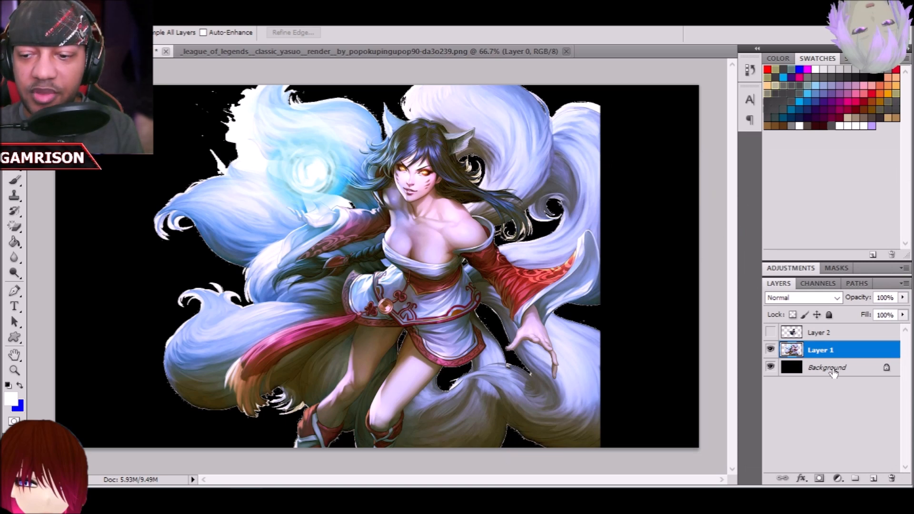
Add a new layer directly above the Background and fill it with solid blue
{"action": "left_click", "coordinate": [833, 373]}
{"action": "left_click", "coordinate": [874, 478]}
{"action": "left_click", "coordinate": [800, 70]}
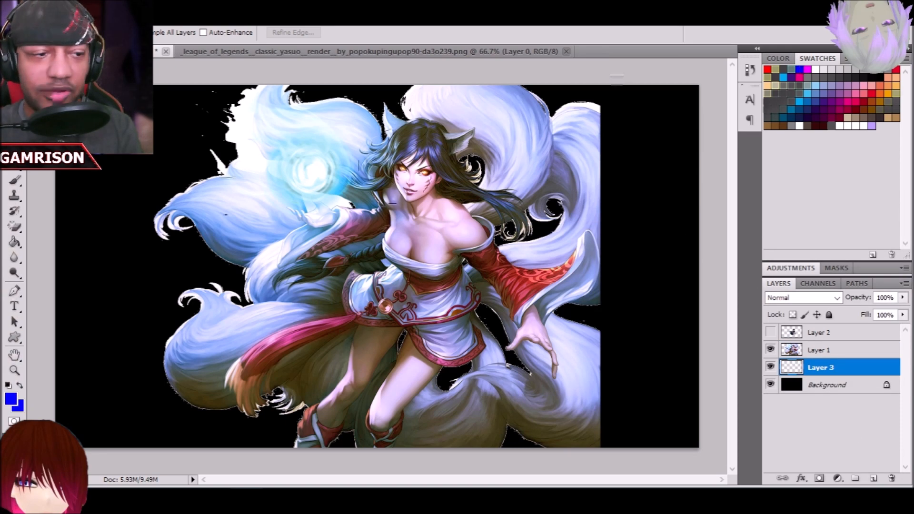
{"action": "left_click", "coordinate": [14, 242]}
{"action": "left_click", "coordinate": [123, 198]}
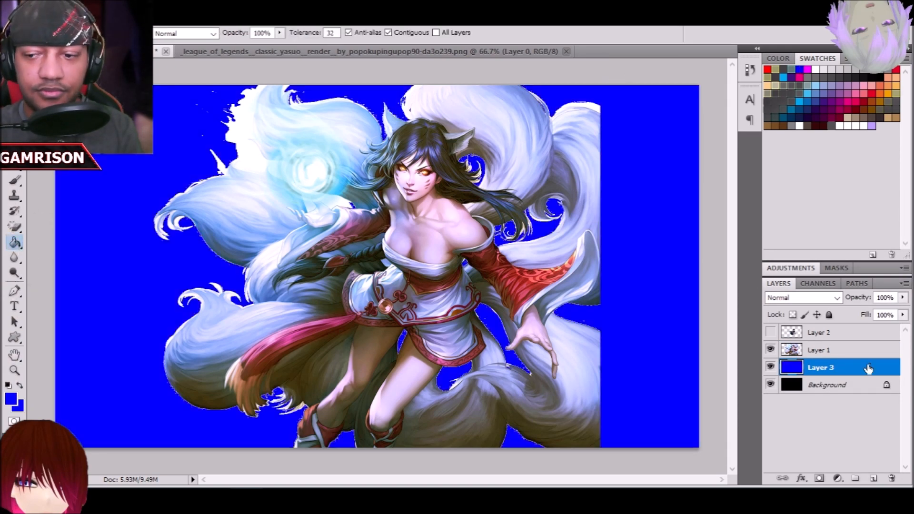
Apply a black drop shadow to Layer 1 with 100% opacity, 0 px distance, 100% spread and a size of 15 px
{"action": "left_click", "coordinate": [820, 351]}
{"action": "left_click", "coordinate": [122, 20]}
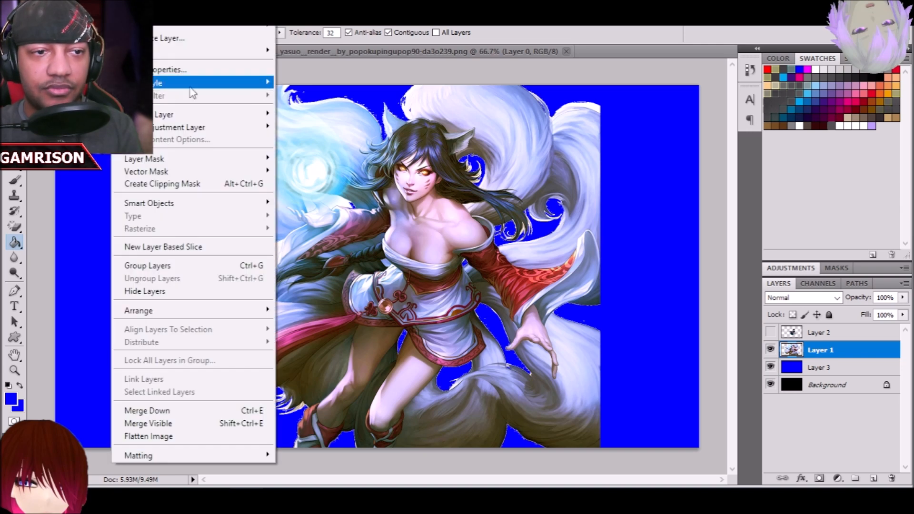
{"action": "mouse_move", "coordinate": [193, 85]}
{"action": "left_click", "coordinate": [305, 98]}
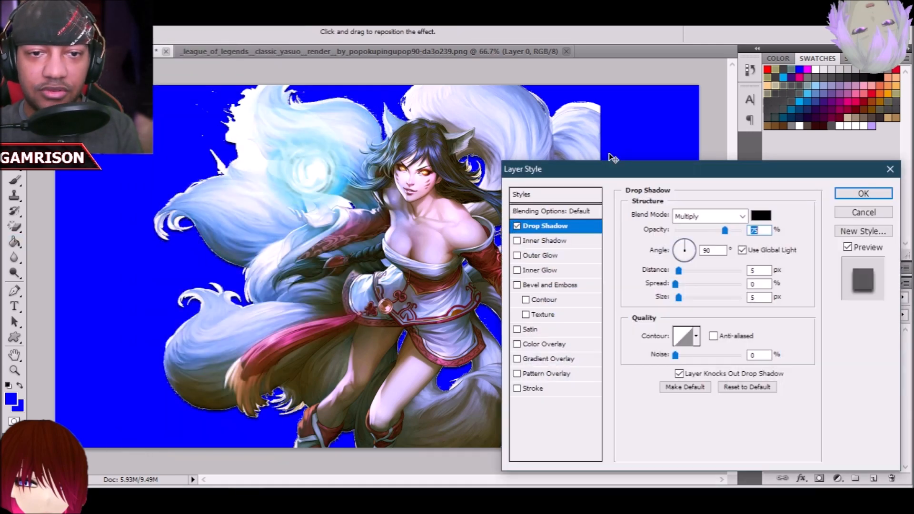
{"action": "type", "text": "100"}
{"action": "left_click_drag", "start_coordinate": [680, 271], "coordinate": [783, 288]}
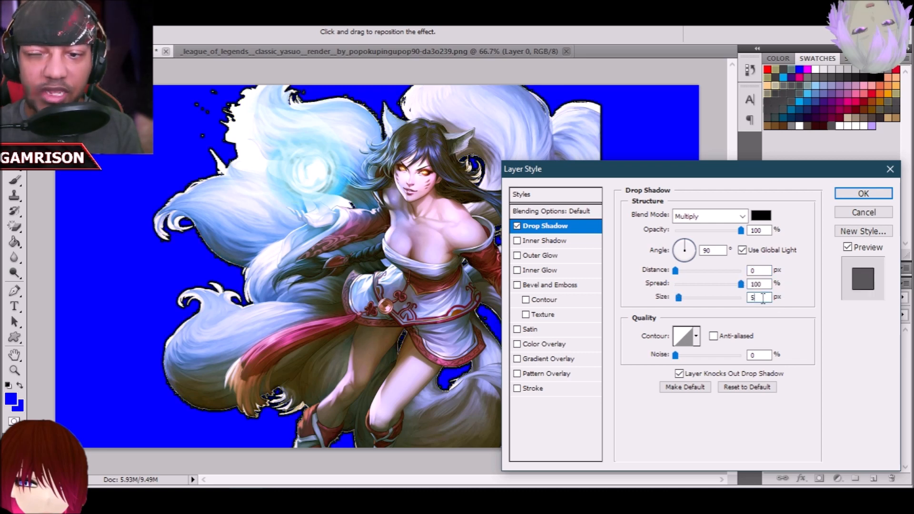
{"action": "type", "text": "10"}
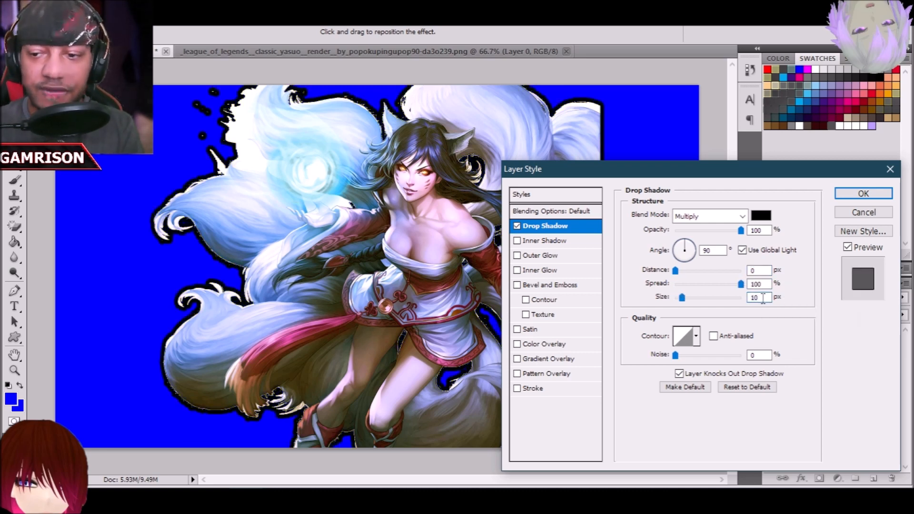
{"action": "left_click_drag", "start_coordinate": [681, 300], "coordinate": [686, 306]}
{"action": "type", "text": "15"}
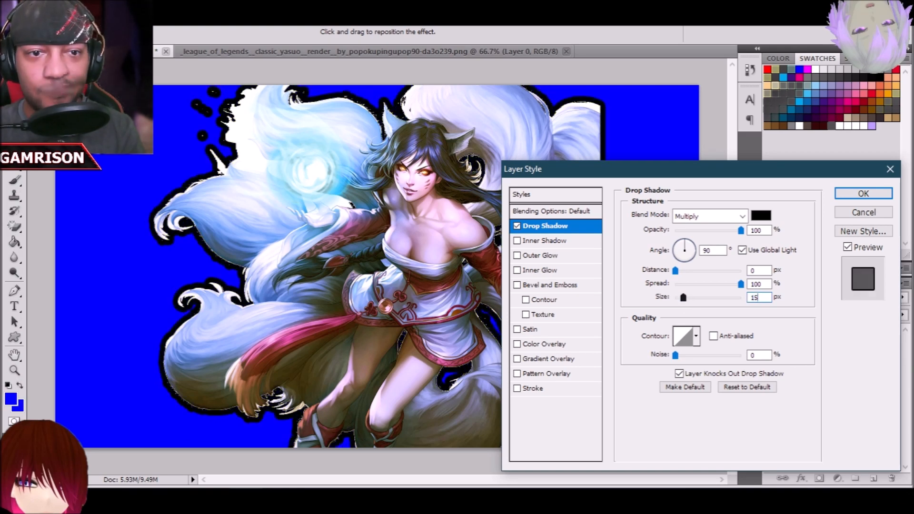
{"action": "left_click", "coordinate": [864, 194]}
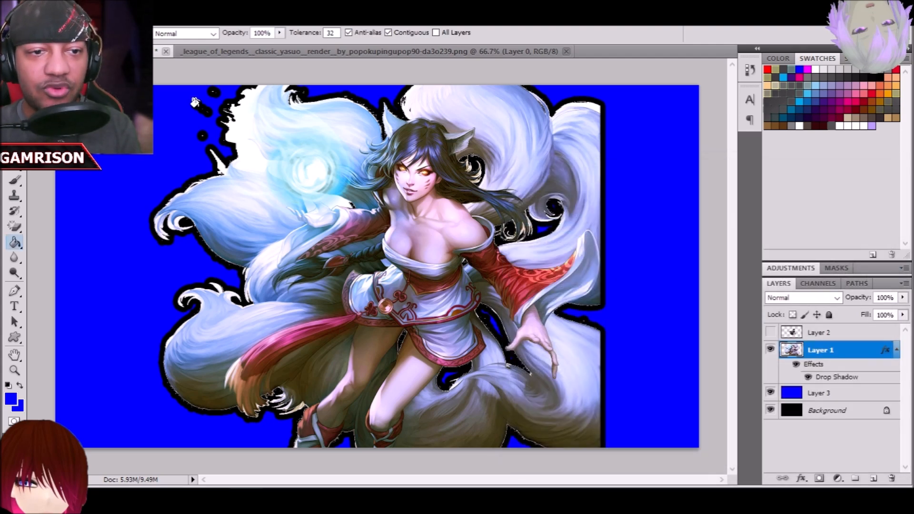
Add a white (ffffff) outside stroke of 6 px to Layer 1
{"action": "left_click", "coordinate": [22, 230]}
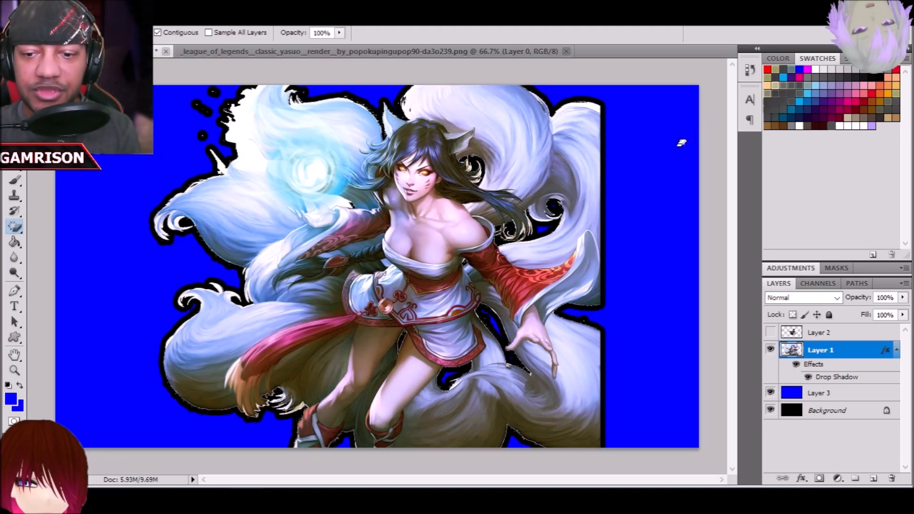
{"action": "left_click", "coordinate": [122, 19]}
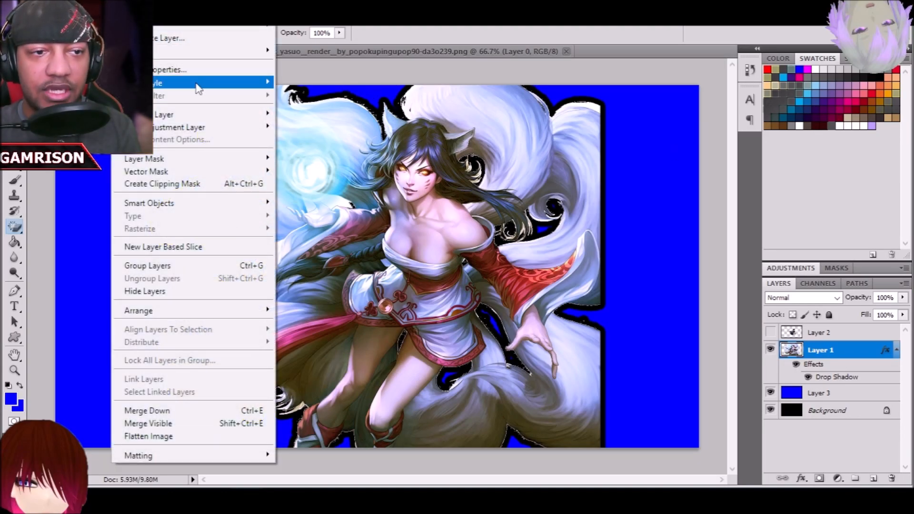
{"action": "mouse_move", "coordinate": [196, 84]}
{"action": "left_click", "coordinate": [299, 216]}
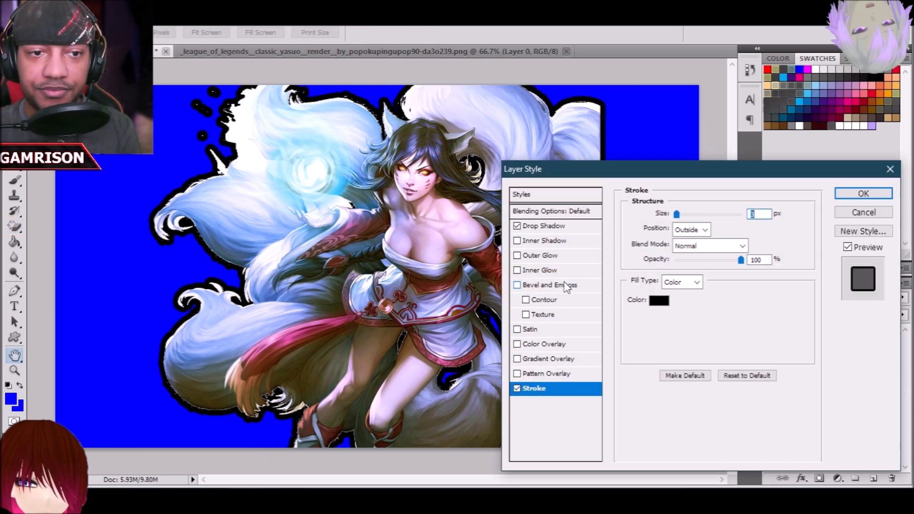
{"action": "left_click", "coordinate": [659, 301]}
{"action": "left_click", "coordinate": [624, 248]}
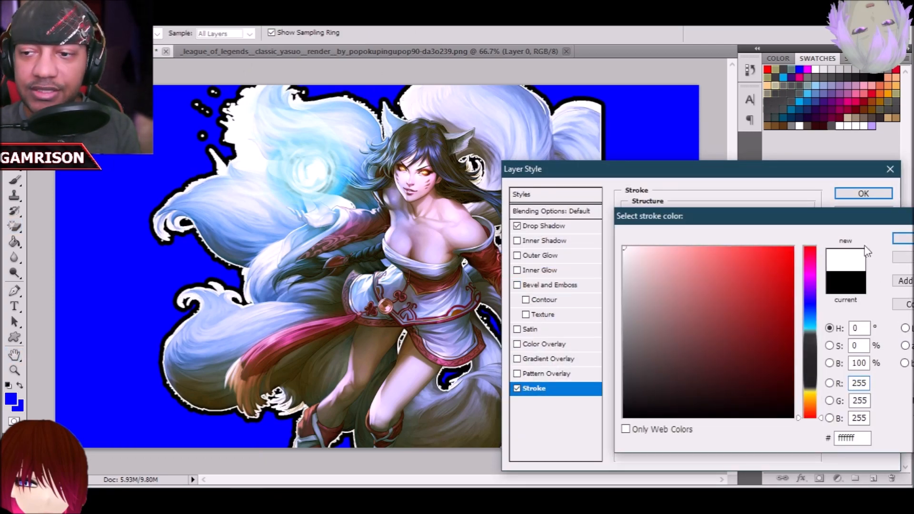
{"action": "left_click", "coordinate": [905, 240]}
{"action": "mouse_move", "coordinate": [679, 220]}
{"action": "left_mouse_down"}
{"action": "mouse_move", "coordinate": [690, 219]}
{"action": "mouse_move", "coordinate": [681, 219]}
{"action": "left_mouse_up"}
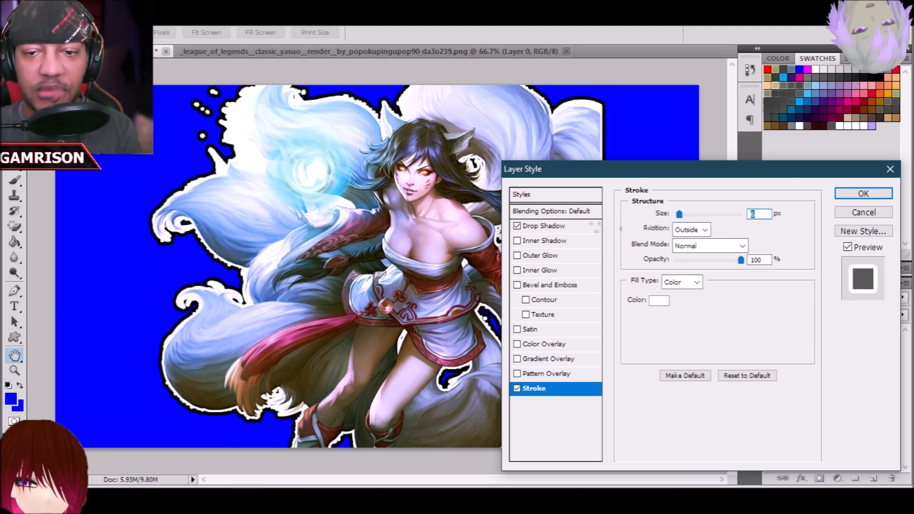
Reopen the drop shadow settings in Layer 1's layer style
{"action": "left_click", "coordinate": [583, 226]}
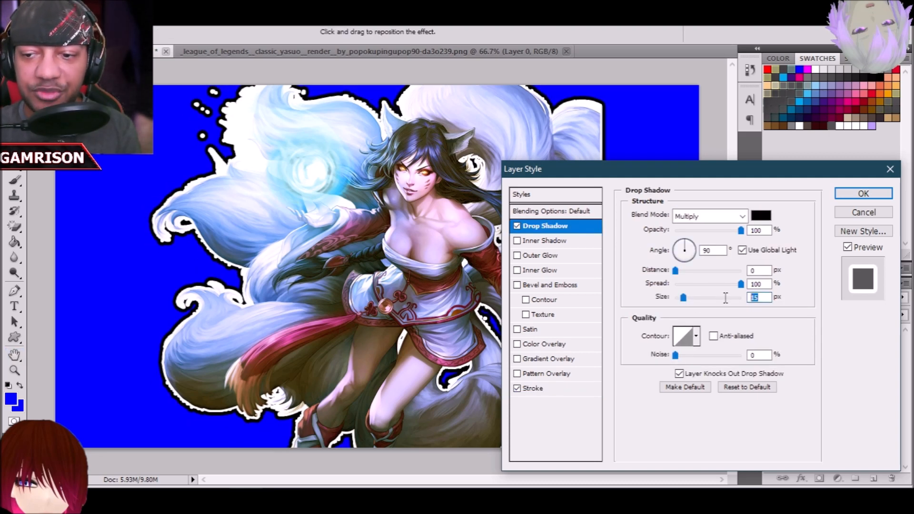
Set the outside white stroke on the nine-tailed woman's layer to 10 px and apply the layer style
{"action": "left_click", "coordinate": [561, 389]}
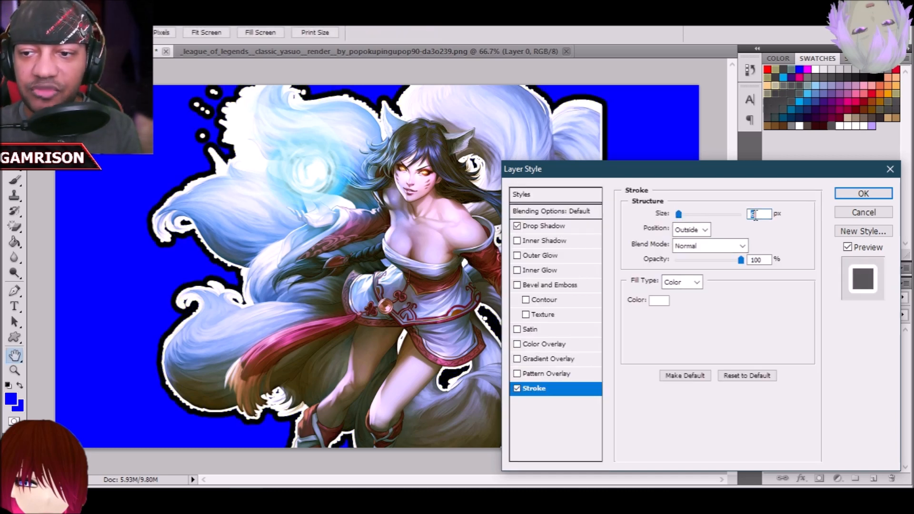
{"action": "type", "text": "10"}
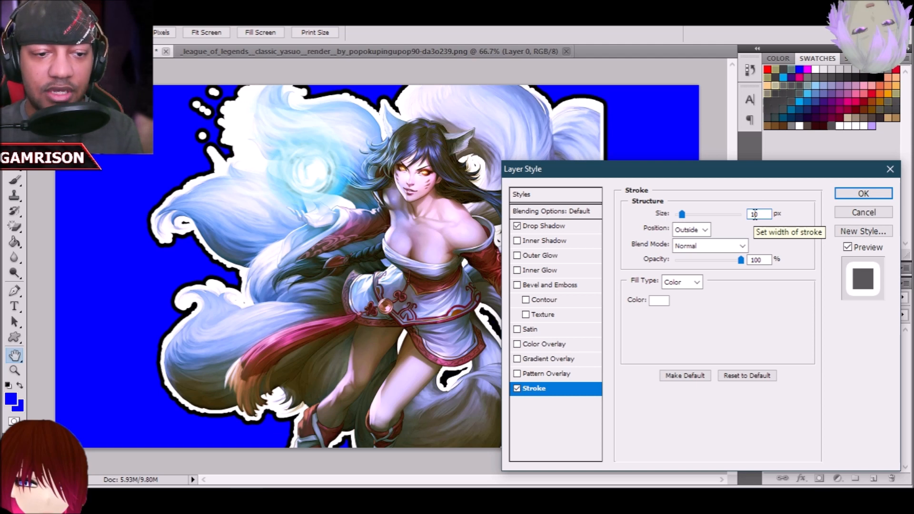
{"action": "left_click", "coordinate": [861, 193]}
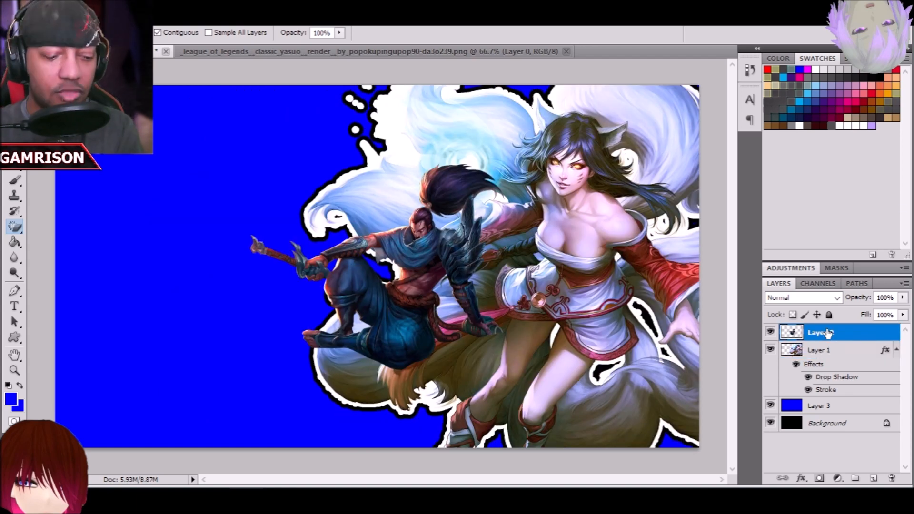
Transform the crouching warrior on Layer 2, enlarging him to fill most of the canvas height in front of the woman
{"action": "key", "text": "ctrl+t"}
{"action": "left_click_drag", "start_coordinate": [448, 227], "coordinate": [276, 307]}
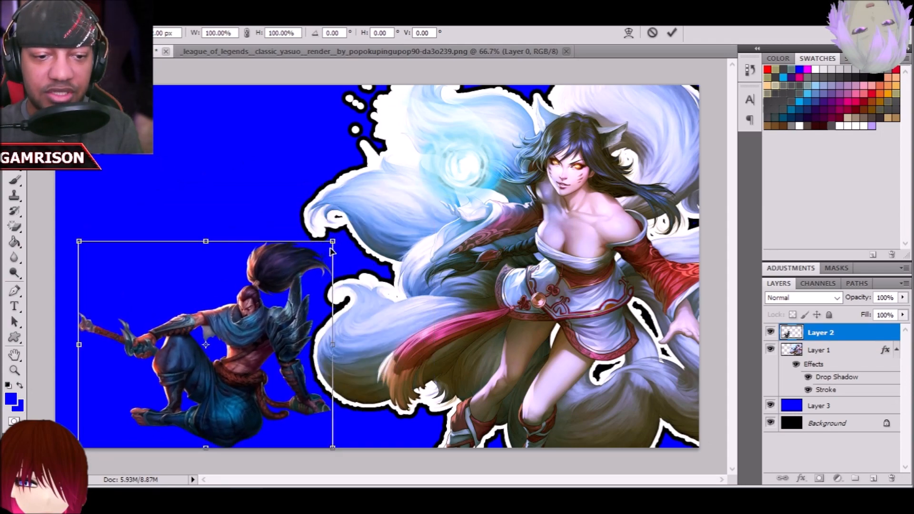
{"action": "left_click_drag", "start_coordinate": [333, 241], "coordinate": [691, 119]}
{"action": "mouse_move", "coordinate": [465, 182]}
{"action": "left_mouse_down"}
{"action": "mouse_move", "coordinate": [461, 242]}
{"action": "mouse_move", "coordinate": [422, 236]}
{"action": "left_mouse_up"}
{"action": "key", "text": "Return"}
{"action": "key", "text": "e"}
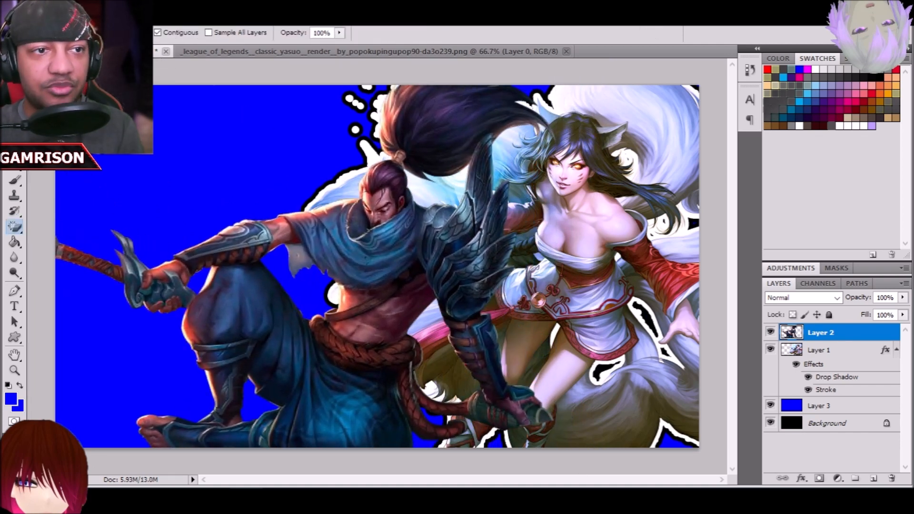
Apply a Brightness/Contrast adjustment to the warrior's layer with brightness 87 and contrast 100
{"action": "left_click", "coordinate": [90, 12]}
{"action": "mouse_move", "coordinate": [143, 44]}
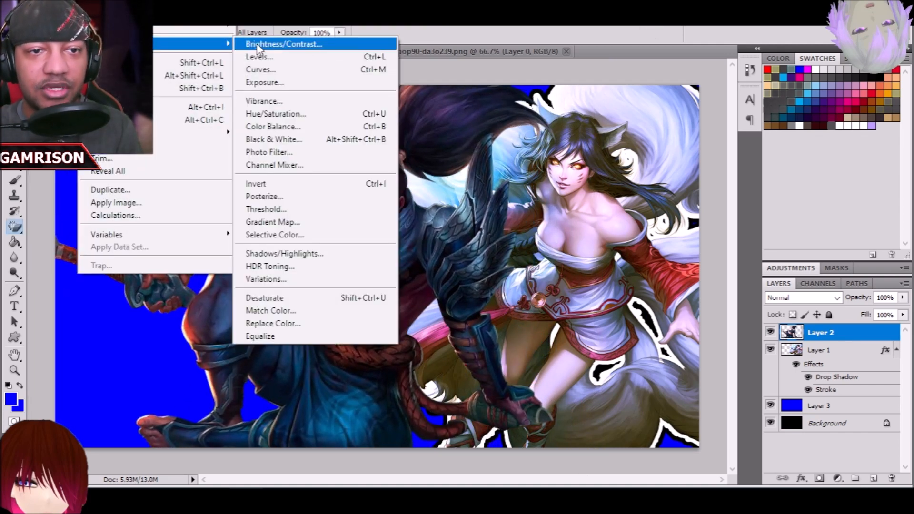
{"action": "left_click", "coordinate": [284, 44]}
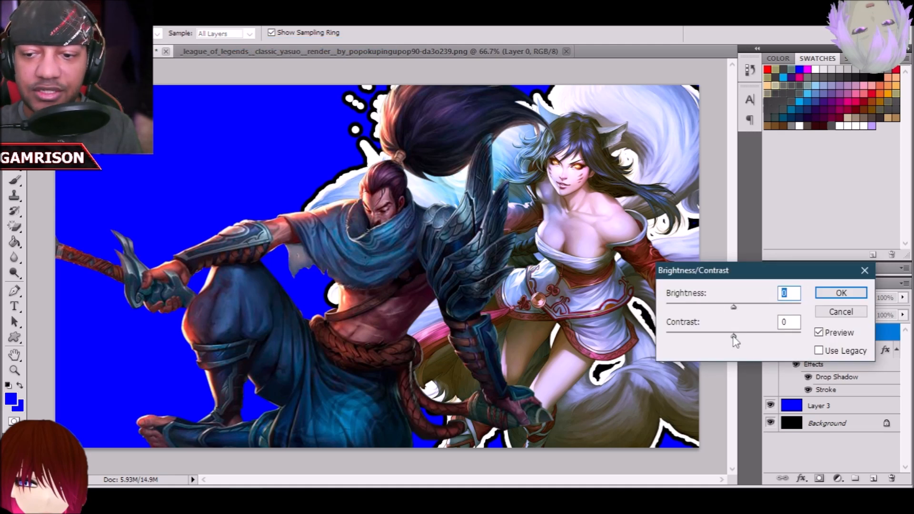
{"action": "left_click_drag", "start_coordinate": [734, 336], "coordinate": [856, 336]}
{"action": "left_click_drag", "start_coordinate": [734, 307], "coordinate": [772, 312]}
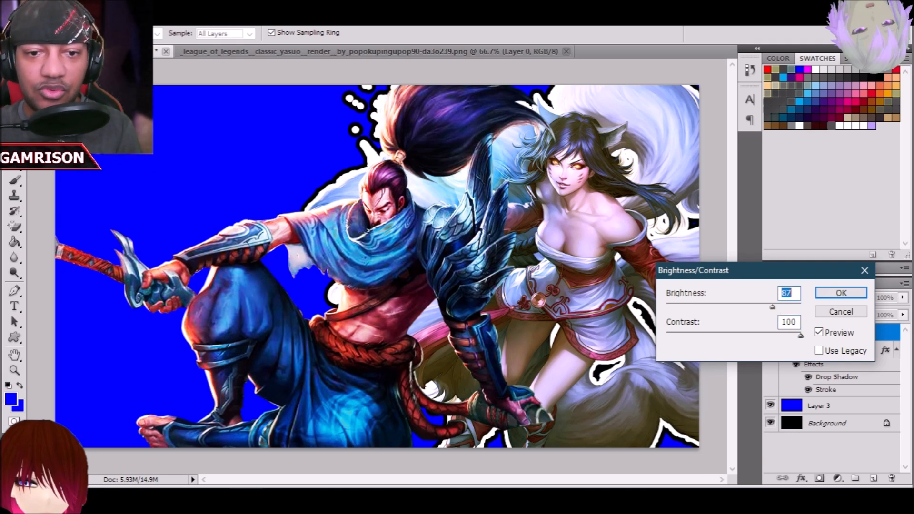
{"action": "left_click", "coordinate": [841, 292]}
Apply a Levels adjustment to the warrior's layer with the midtone input at 2.85, black at 0 and white at 255
{"action": "left_click", "coordinate": [90, 11]}
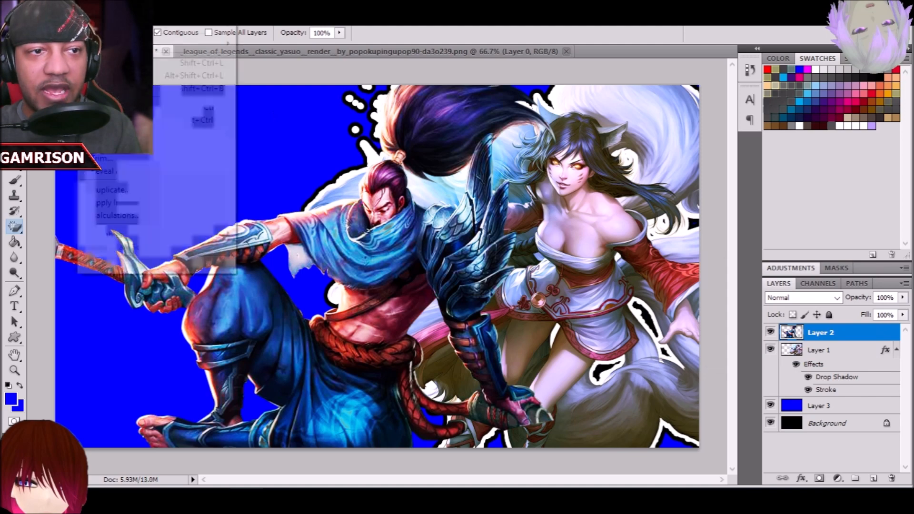
{"action": "mouse_move", "coordinate": [198, 43]}
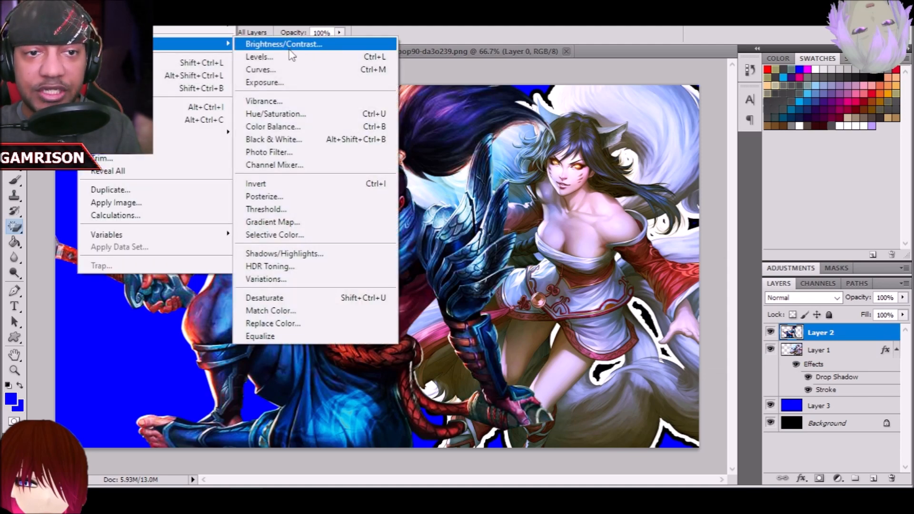
{"action": "left_click", "coordinate": [291, 57]}
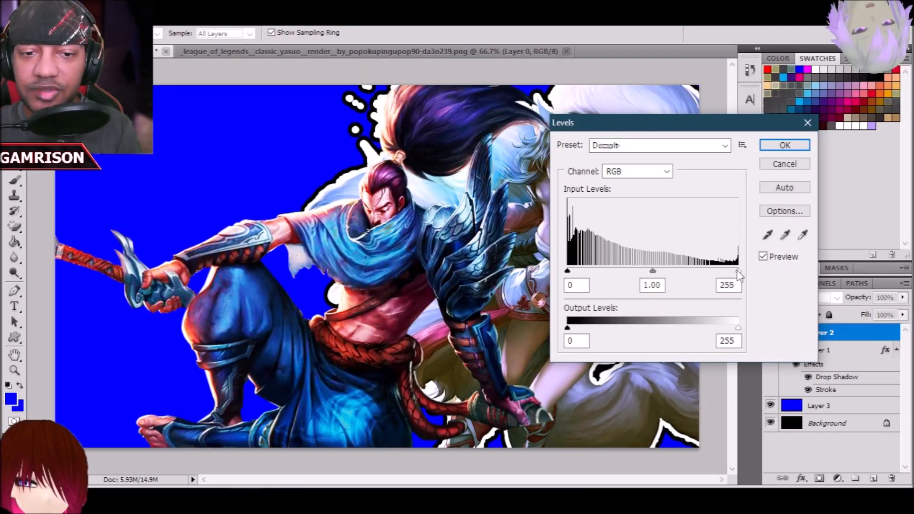
{"action": "left_click_drag", "start_coordinate": [738, 275], "coordinate": [699, 275]}
{"action": "left_click_drag", "start_coordinate": [633, 273], "coordinate": [663, 279]}
{"action": "mouse_move", "coordinate": [569, 274]}
{"action": "left_mouse_down"}
{"action": "mouse_move", "coordinate": [634, 272]}
{"action": "mouse_move", "coordinate": [568, 273]}
{"action": "left_mouse_up"}
{"action": "left_click_drag", "start_coordinate": [702, 270], "coordinate": [593, 281]}
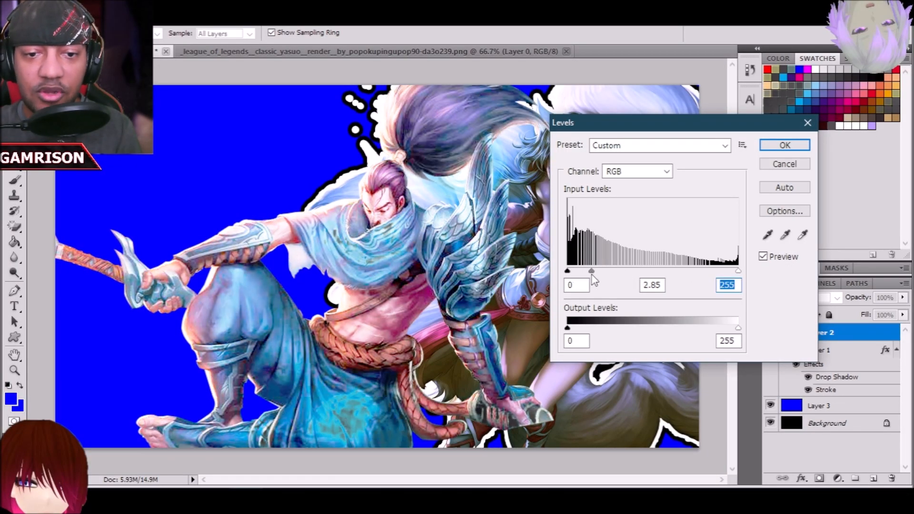
{"action": "left_click", "coordinate": [776, 145]}
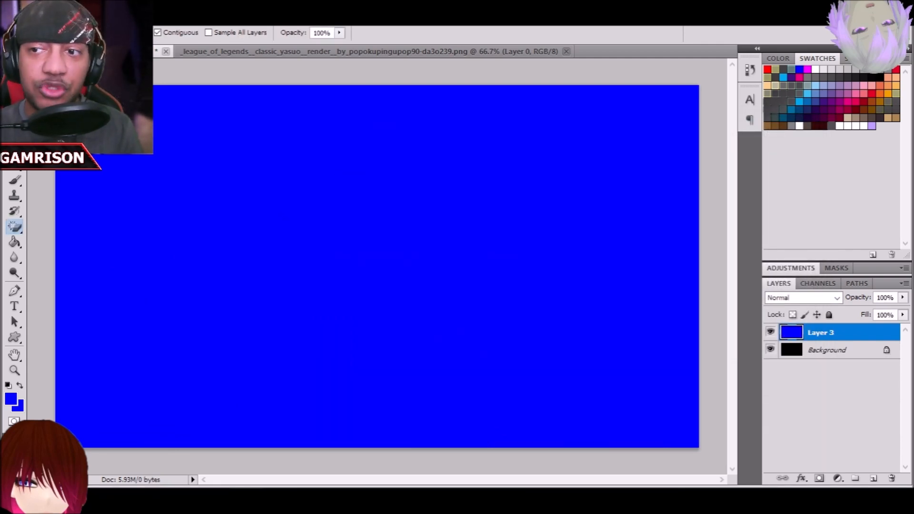
Set the foreground color to yellow and the background color to orange
{"action": "left_click", "coordinate": [775, 69]}
{"action": "left_click", "coordinate": [19, 406]}
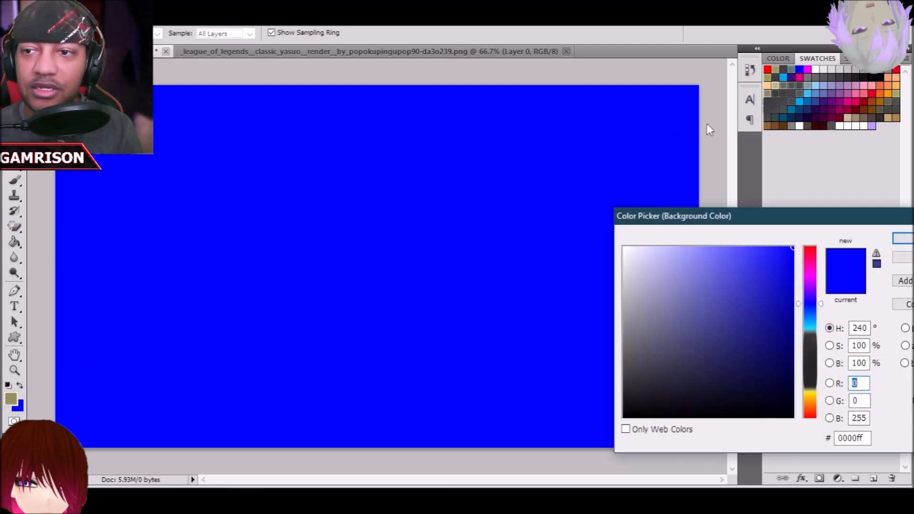
{"action": "left_click", "coordinate": [808, 398]}
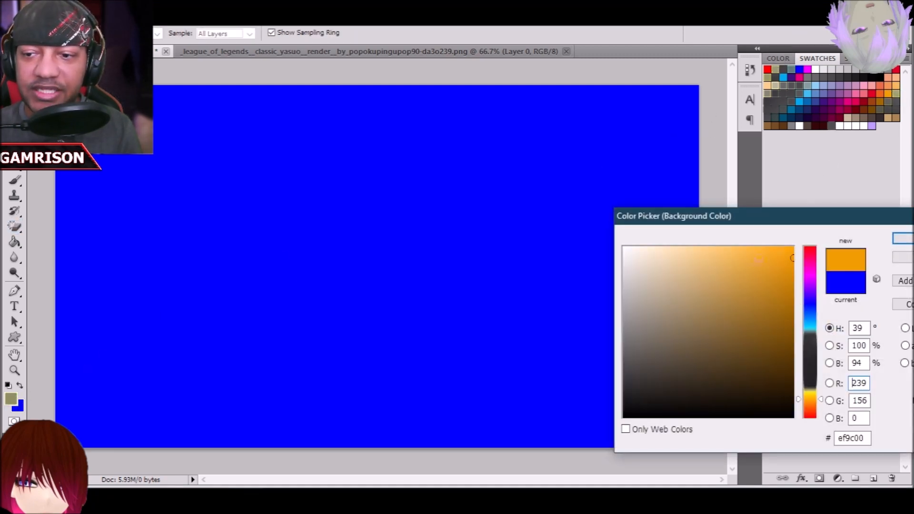
{"action": "left_click", "coordinate": [900, 239]}
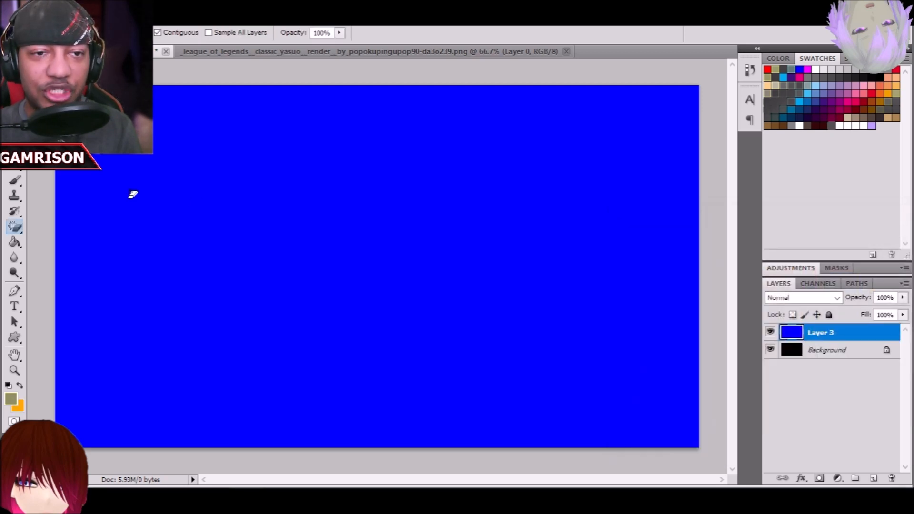
Add the text "PATCH" at 72 pt in the middle of the blue canvas
{"action": "left_click", "coordinate": [15, 306]}
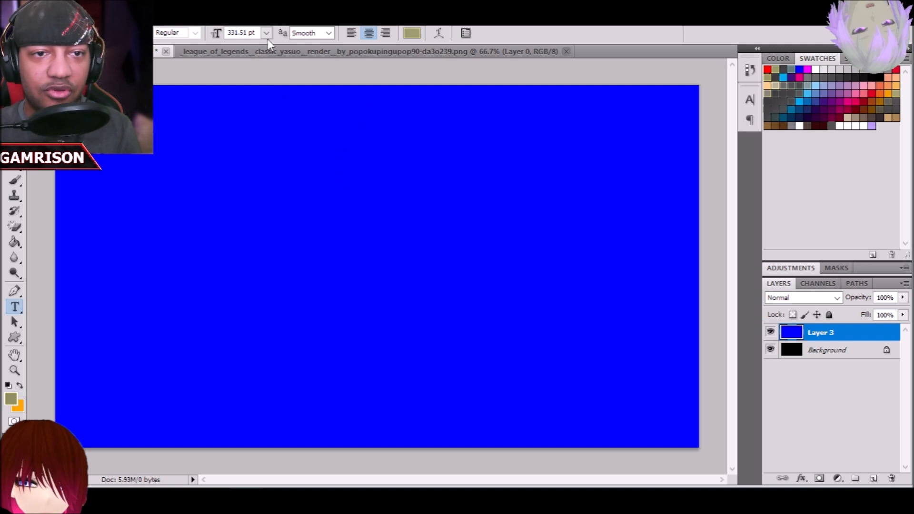
{"action": "left_click", "coordinate": [266, 32]}
{"action": "left_click", "coordinate": [262, 260]}
{"action": "left_click", "coordinate": [365, 241]}
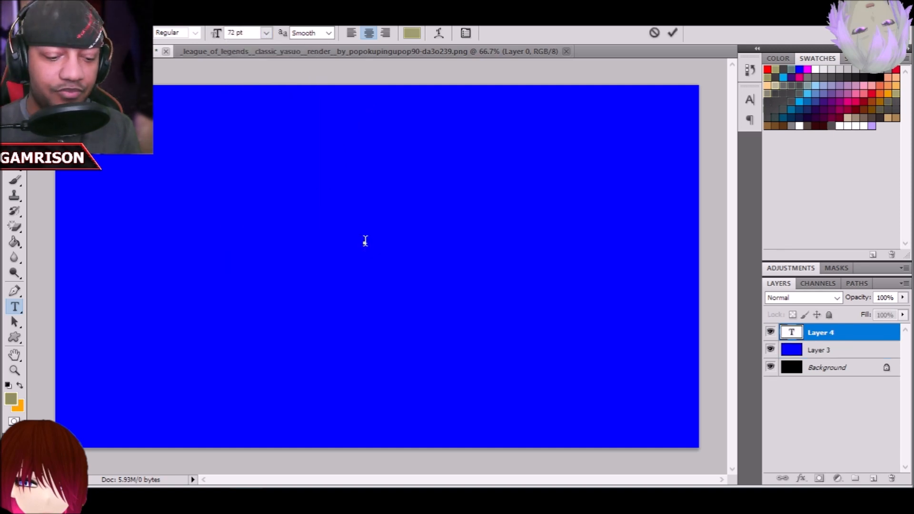
{"action": "type", "text": "PATCH"}
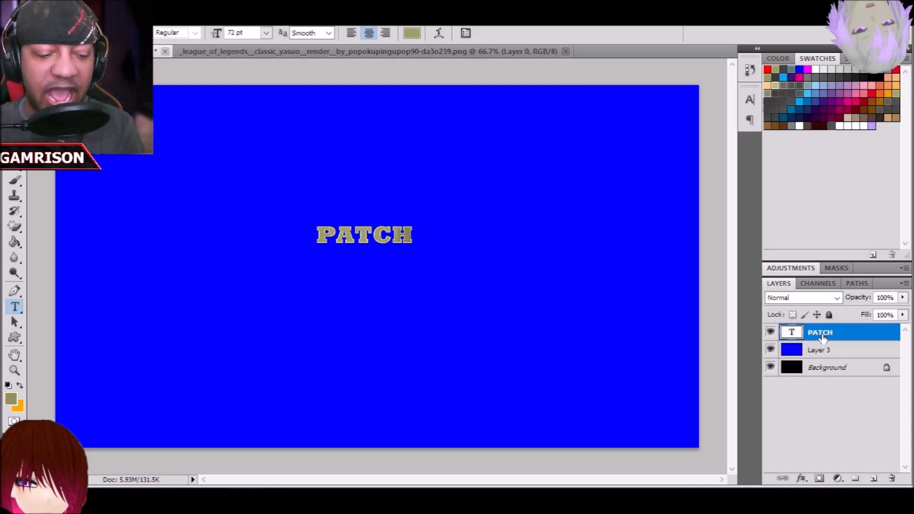
Scale the PATCH text up to about 607% so it spans nearly the full width of the canvas
{"action": "key", "text": "ctrl+t"}
{"action": "left_click_drag", "start_coordinate": [414, 252], "coordinate": [678, 329]}
{"action": "left_click_drag", "start_coordinate": [316, 219], "coordinate": [91, 161]}
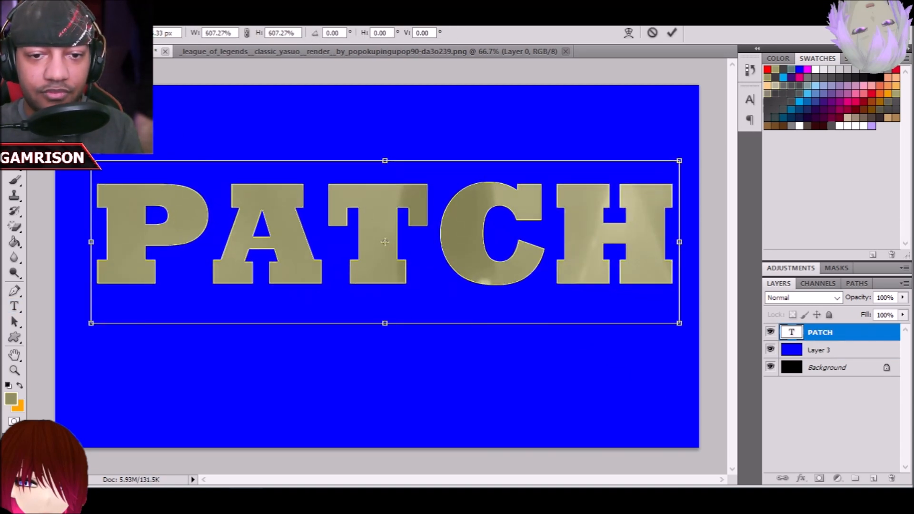
{"action": "key", "text": "Return"}
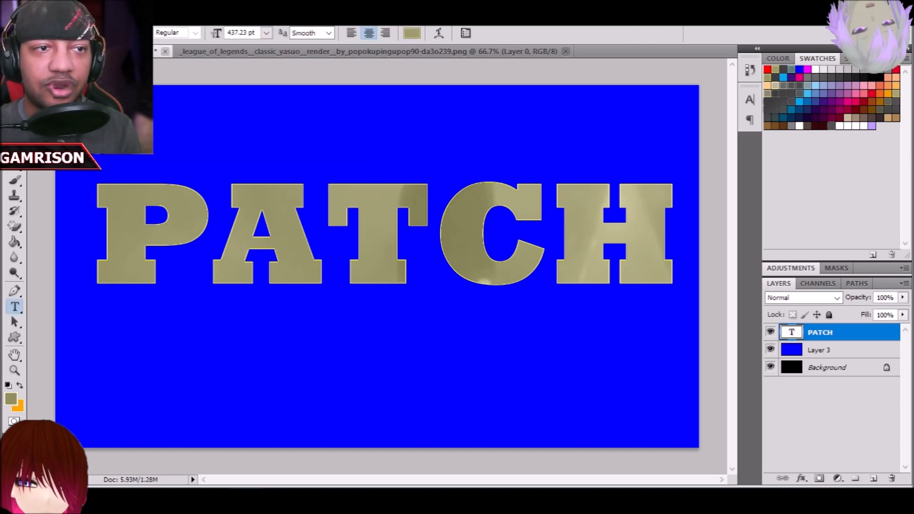
Give the PATCH text a black Drop Shadow with 100% opacity, 0 px distance, 100% spread and 10 px size
{"action": "left_click", "coordinate": [125, 21]}
{"action": "mouse_move", "coordinate": [192, 84]}
{"action": "left_click", "coordinate": [310, 99]}
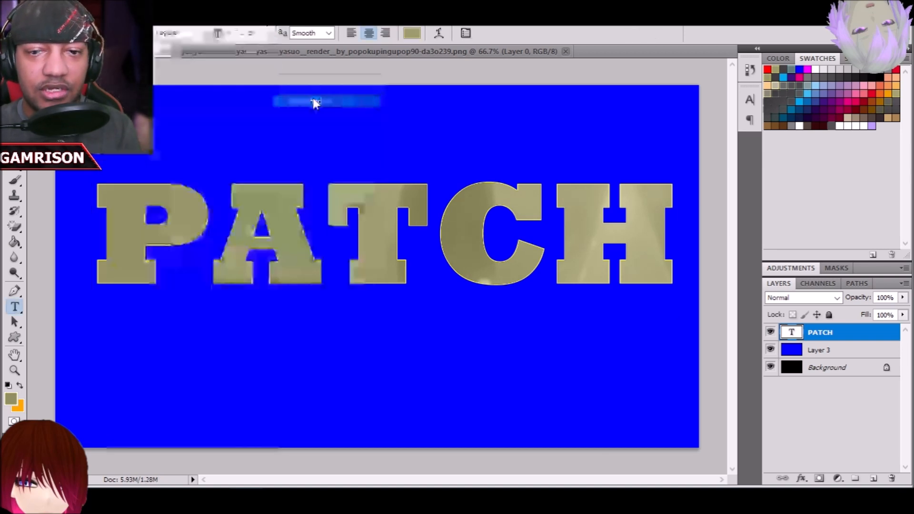
{"action": "left_click_drag", "start_coordinate": [725, 231], "coordinate": [743, 230]}
{"action": "left_click_drag", "start_coordinate": [678, 270], "coordinate": [774, 291]}
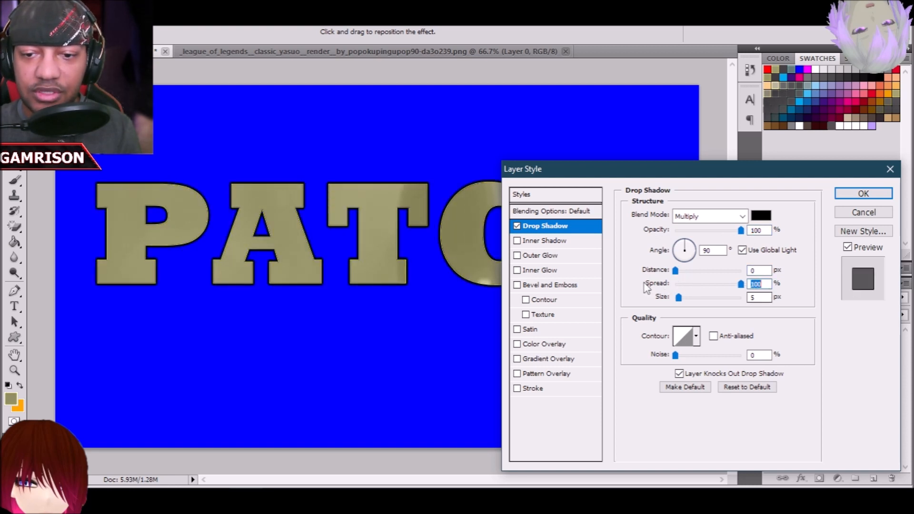
{"action": "key", "text": "Tab"}
{"action": "type", "text": "10"}
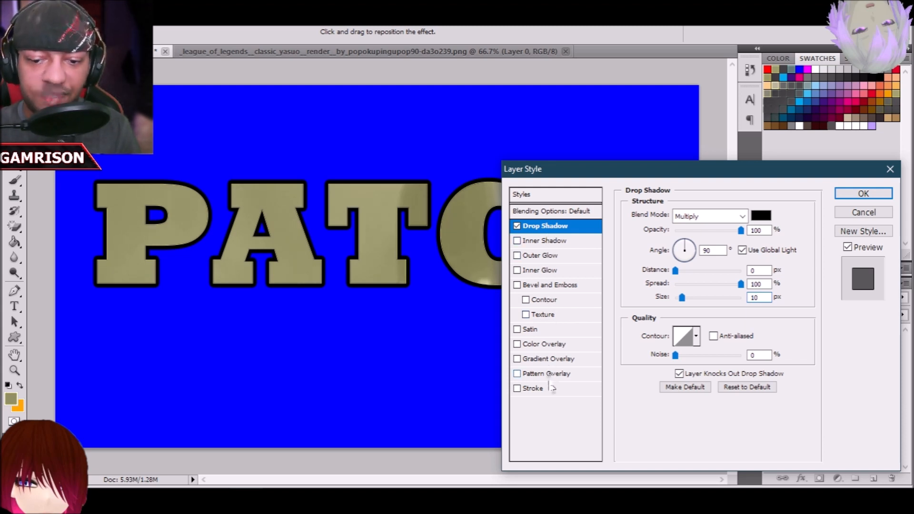
Add a Gradient Overlay to the PATCH text using the Foreground to Background preset at 100% scale
{"action": "left_click", "coordinate": [552, 359]}
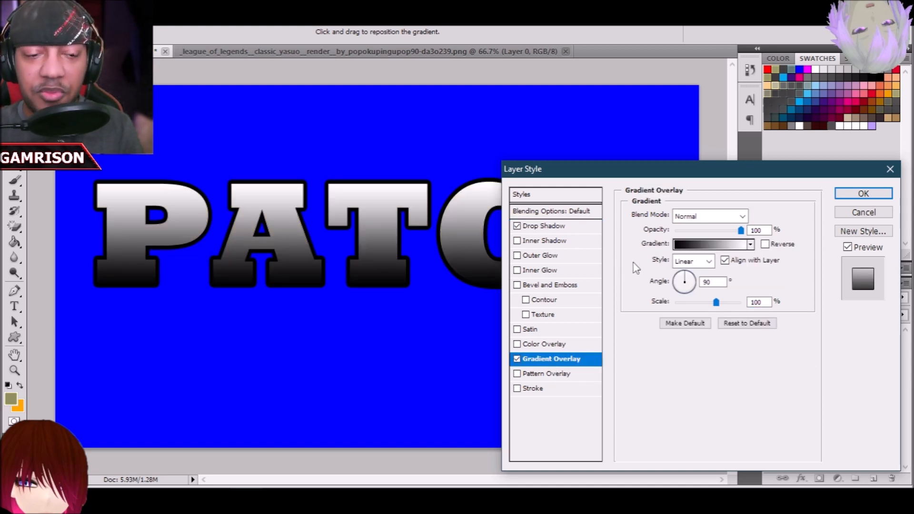
{"action": "left_click", "coordinate": [750, 244]}
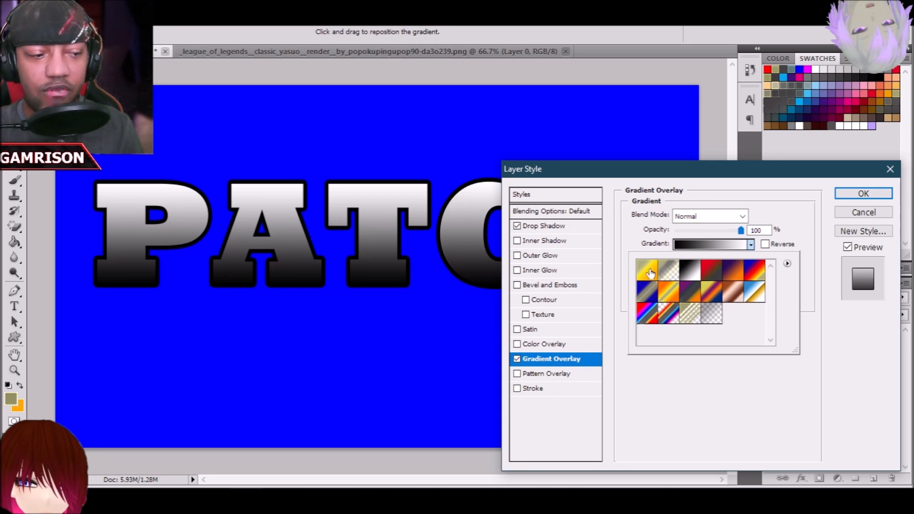
{"action": "left_click", "coordinate": [651, 273]}
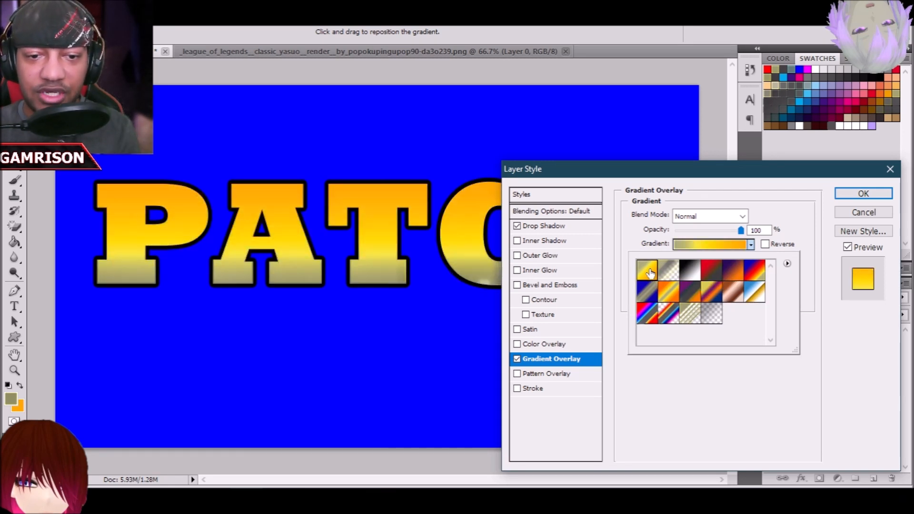
{"action": "left_click", "coordinate": [805, 272]}
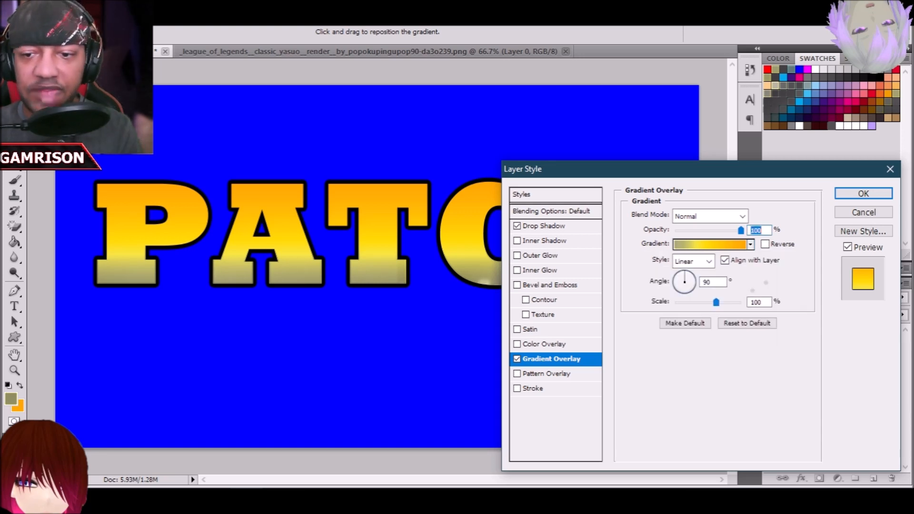
{"action": "mouse_move", "coordinate": [716, 302]}
{"action": "left_mouse_down"}
{"action": "mouse_move", "coordinate": [675, 303]}
{"action": "mouse_move", "coordinate": [791, 316]}
{"action": "mouse_move", "coordinate": [730, 308]}
{"action": "left_mouse_up"}
{"action": "type", "text": "100"}
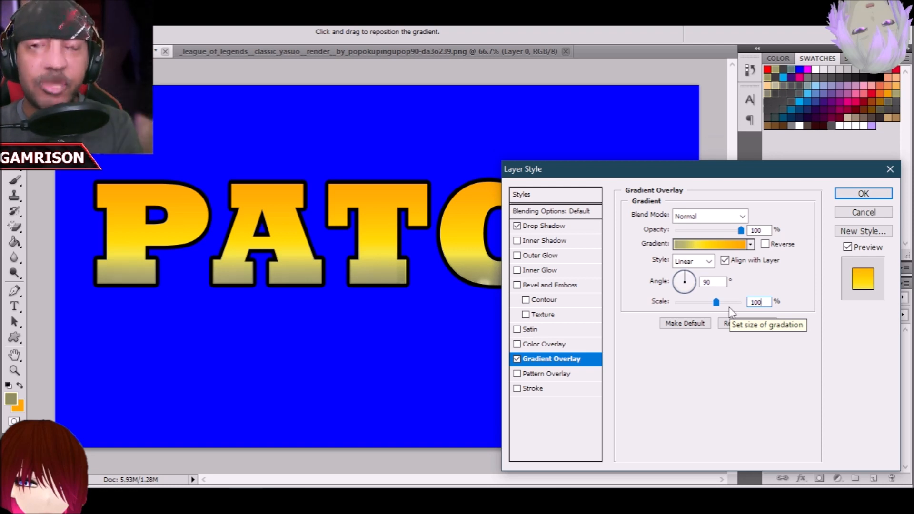
Change the starting color stop of the text's overlay gradient to red (ff0000)
{"action": "left_click", "coordinate": [706, 249]}
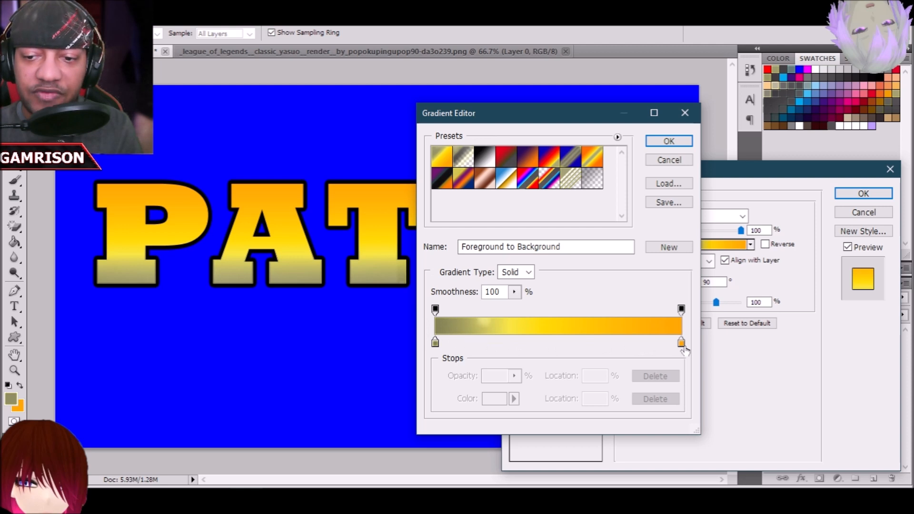
{"action": "left_click", "coordinate": [435, 343]}
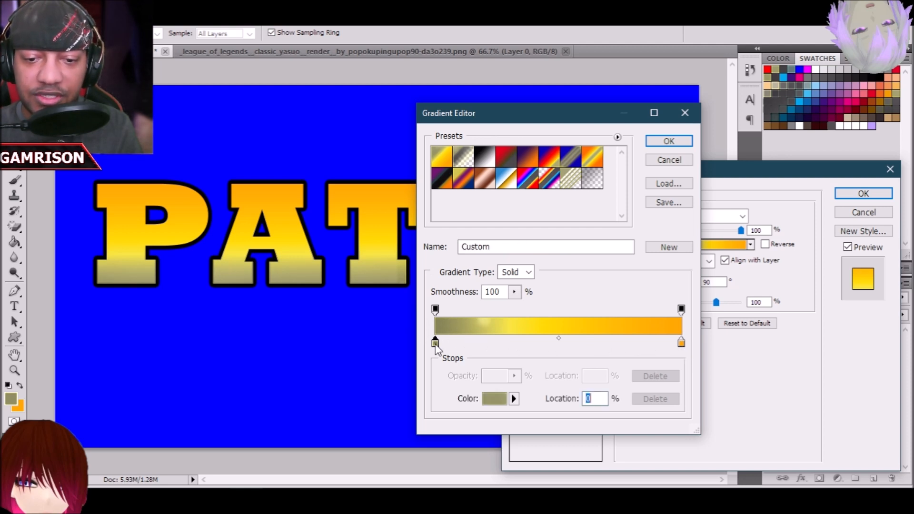
{"action": "left_click", "coordinate": [495, 399]}
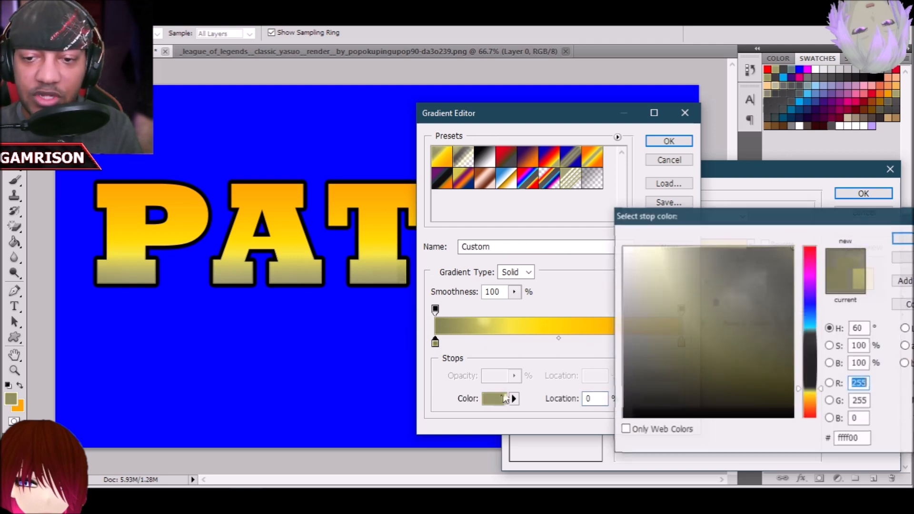
{"action": "left_click", "coordinate": [768, 69]}
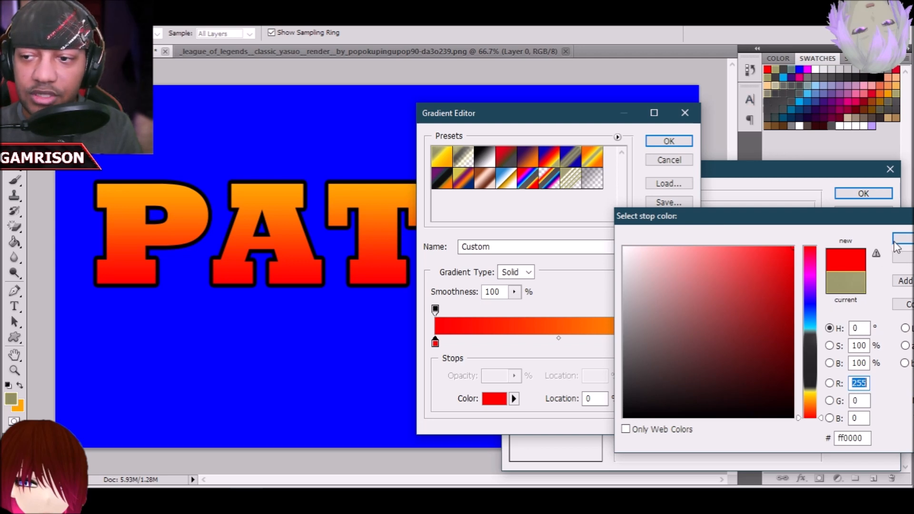
{"action": "left_click", "coordinate": [899, 239]}
{"action": "left_click", "coordinate": [668, 141]}
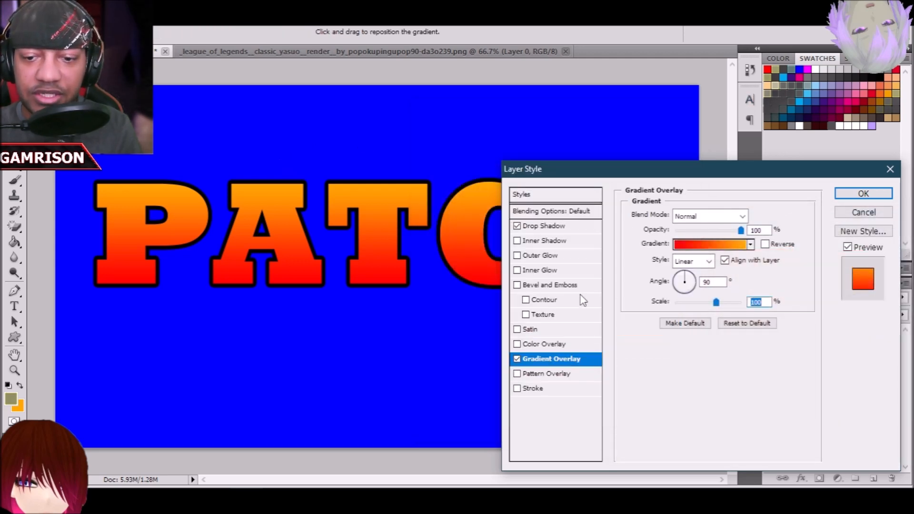
Change the ending color stop of the text's overlay gradient to the olive-green swatch and apply the edited gradient
{"action": "left_click", "coordinate": [721, 245]}
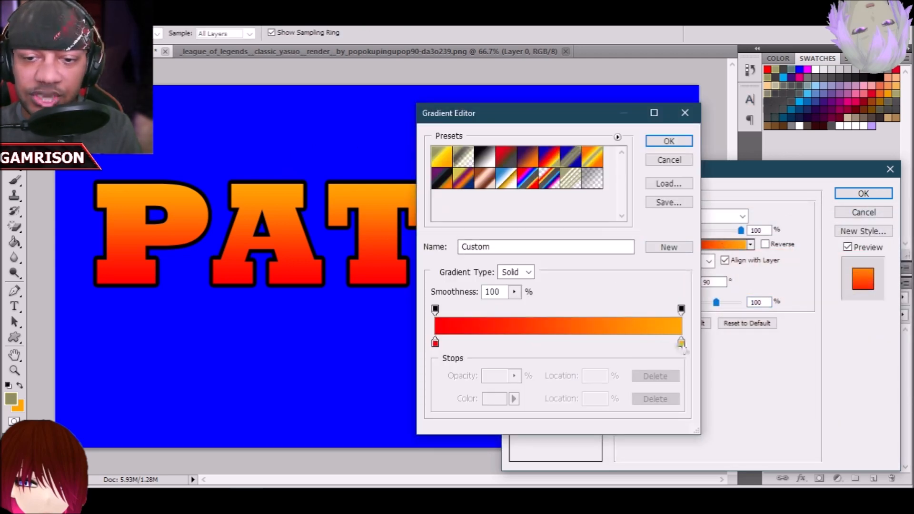
{"action": "left_click", "coordinate": [682, 344]}
{"action": "left_click", "coordinate": [495, 399]}
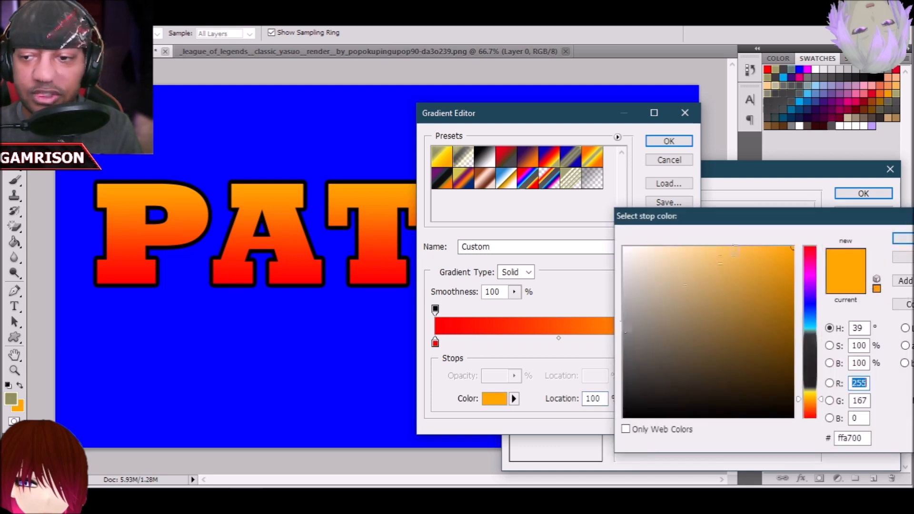
{"action": "left_click", "coordinate": [801, 69]}
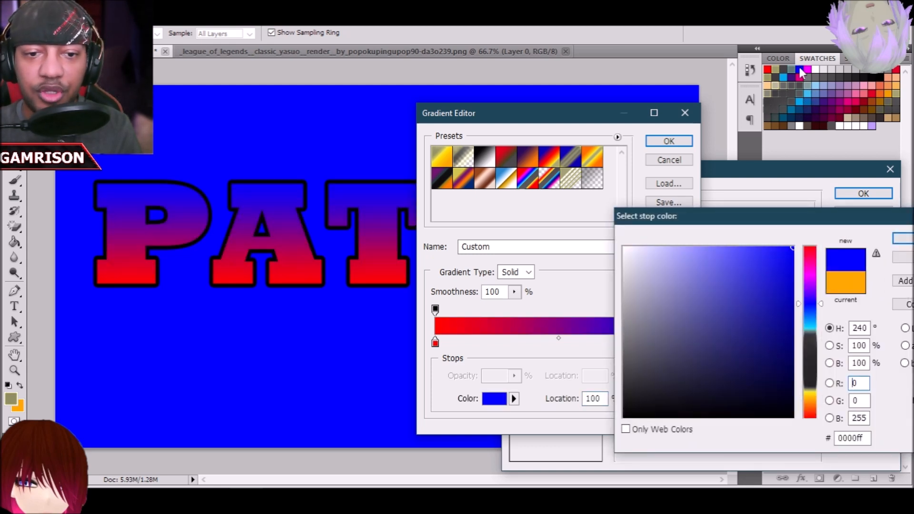
{"action": "left_click", "coordinate": [776, 70]}
{"action": "left_click", "coordinate": [901, 239]}
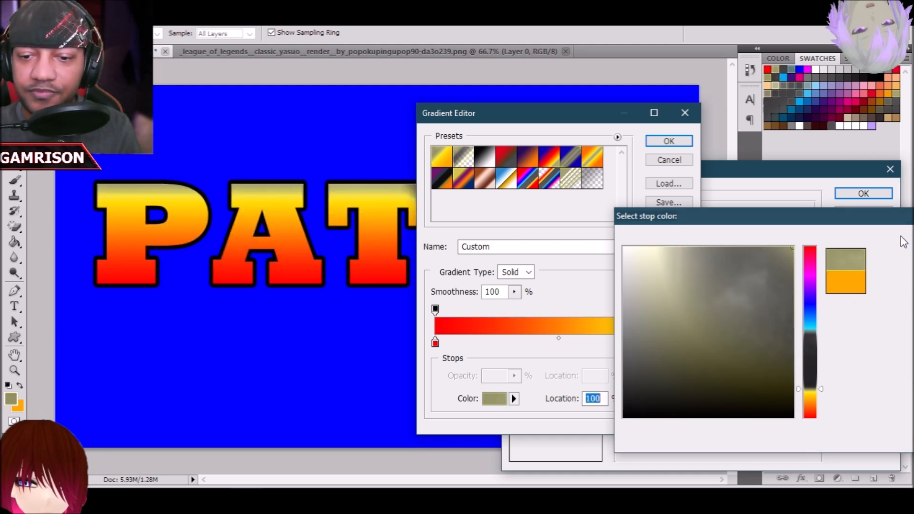
{"action": "left_click", "coordinate": [668, 141]}
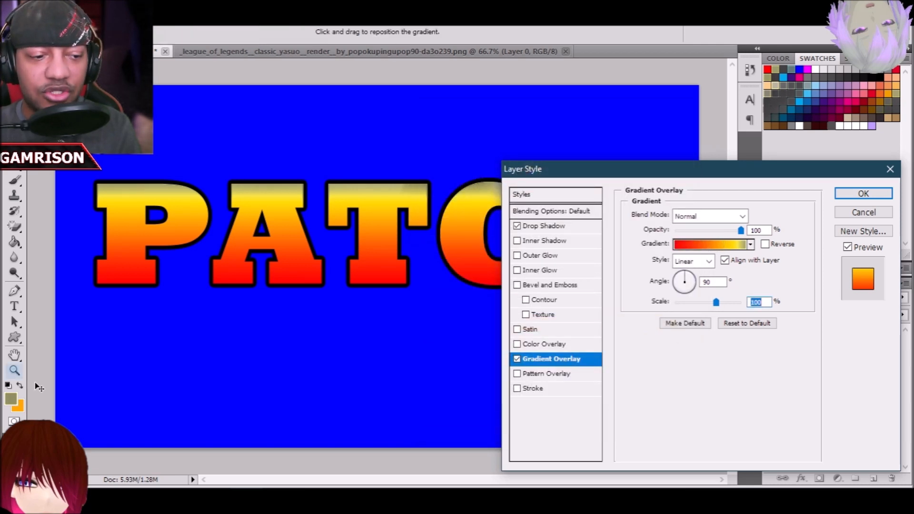
{"action": "mouse_move", "coordinate": [716, 302]}
{"action": "left_mouse_down"}
{"action": "mouse_move", "coordinate": [656, 309]}
{"action": "mouse_move", "coordinate": [786, 310]}
{"action": "mouse_move", "coordinate": [628, 312]}
{"action": "mouse_move", "coordinate": [800, 305]}
{"action": "mouse_move", "coordinate": [718, 309]}
{"action": "left_mouse_up"}
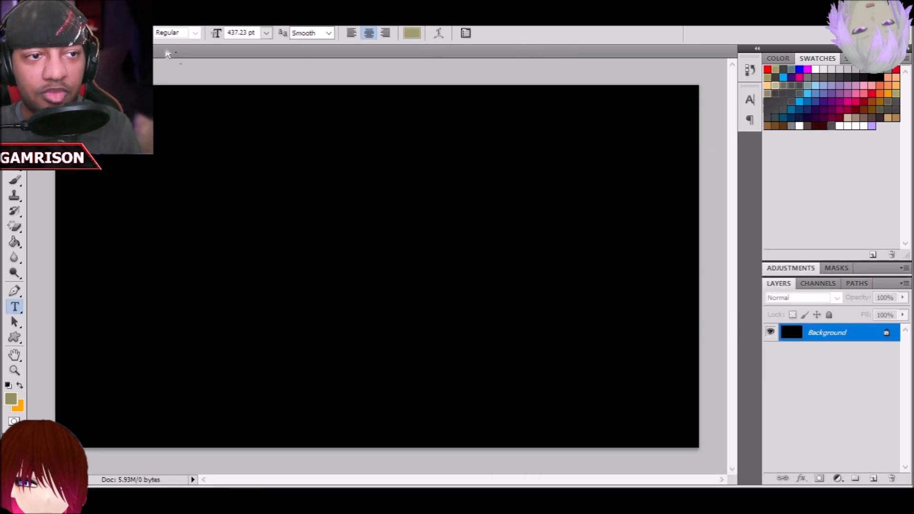
Open AmongDigi.jpg, Amongki.jpg and AmongLucci.jpg and review each image
{"action": "key", "text": "alt+f"}
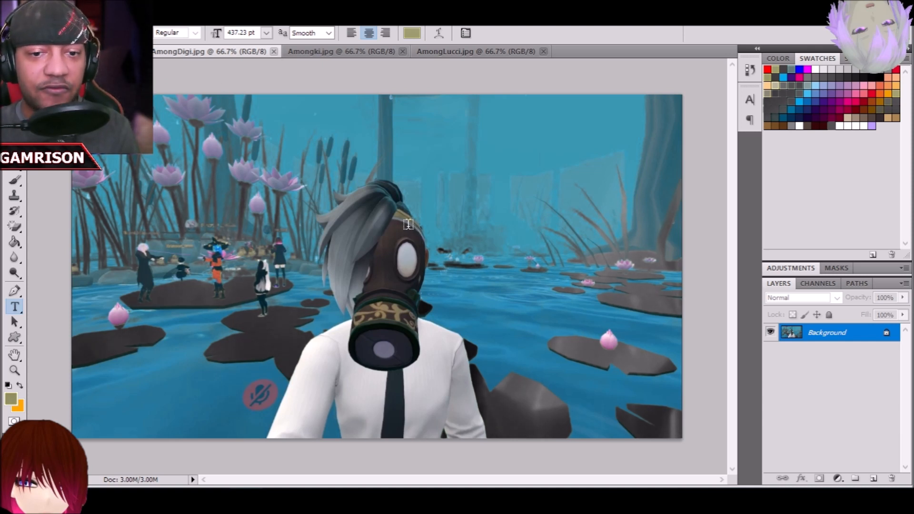
{"action": "left_click", "coordinate": [330, 51]}
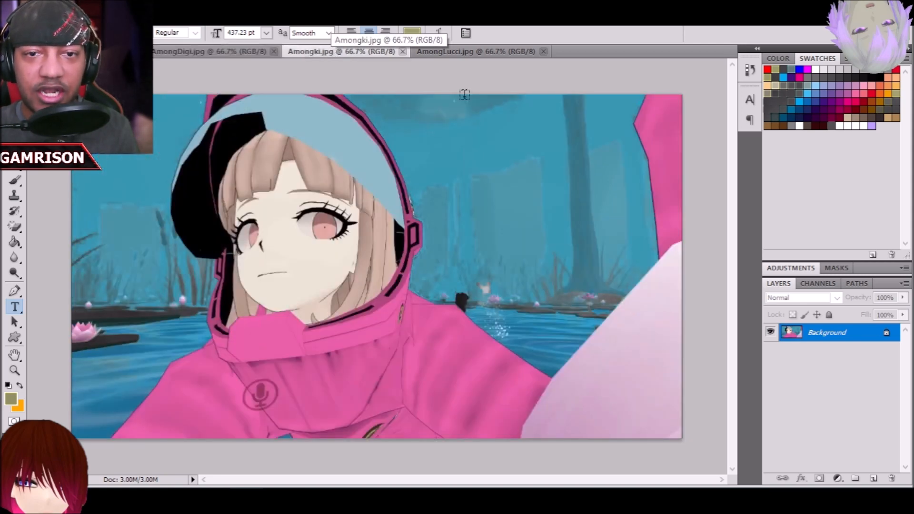
{"action": "left_click", "coordinate": [468, 55]}
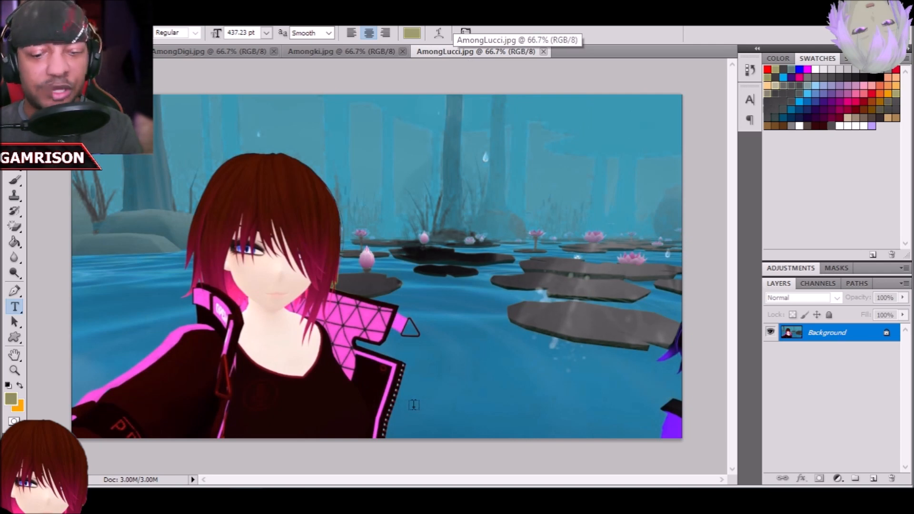
{"action": "left_click", "coordinate": [179, 51]}
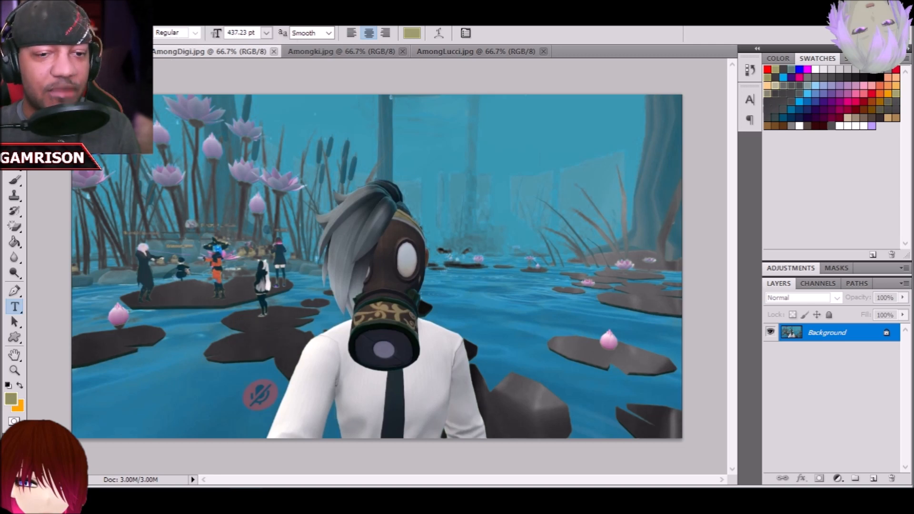
Copy the whole AmongDigi.jpg image into the black canvas document and align it with the canvas's lower-left corner
{"action": "key", "text": "w"}
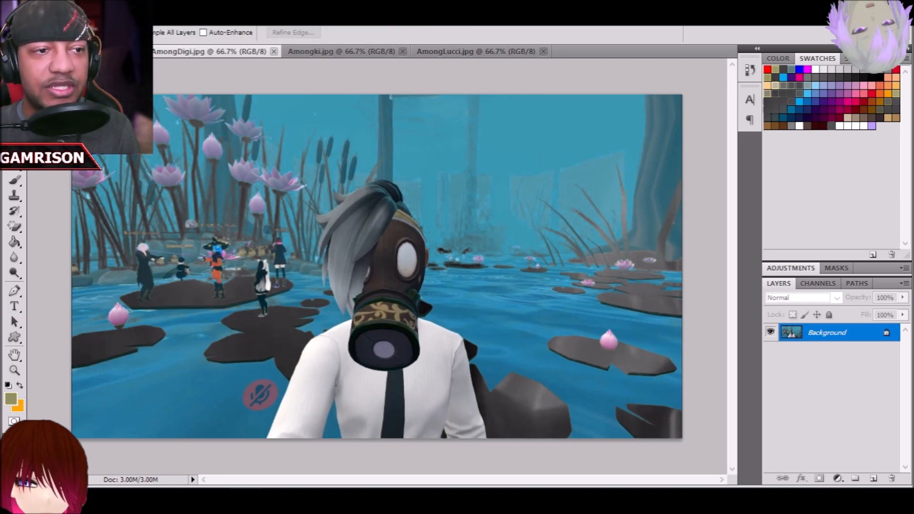
{"action": "left_click", "coordinate": [119, 51]}
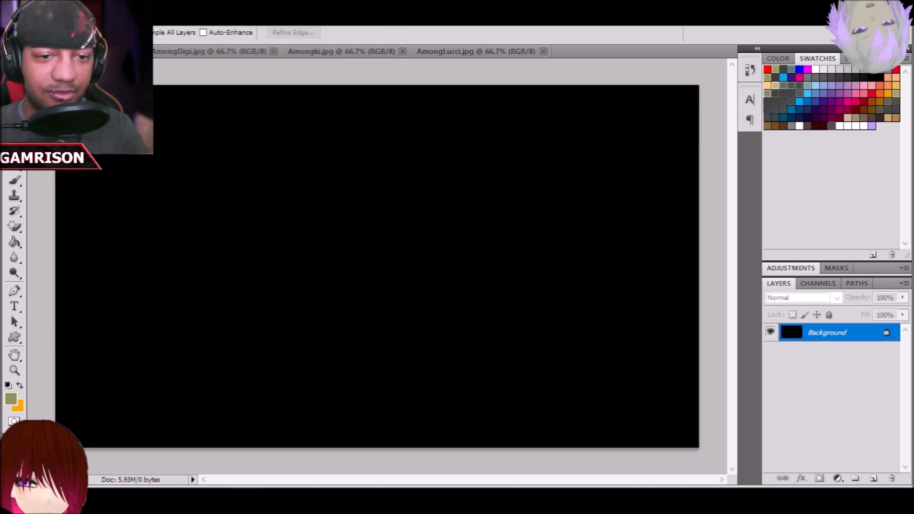
{"action": "left_click", "coordinate": [169, 52]}
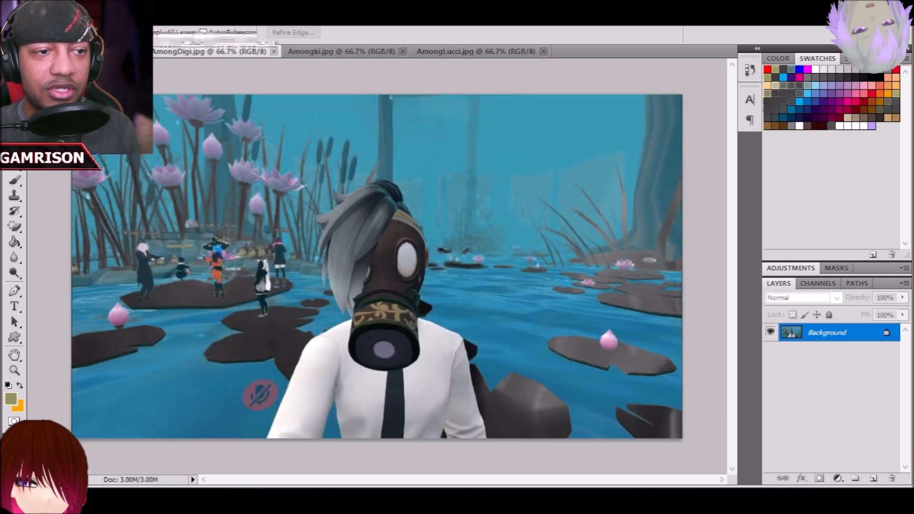
{"action": "key", "text": "ctrl+a"}
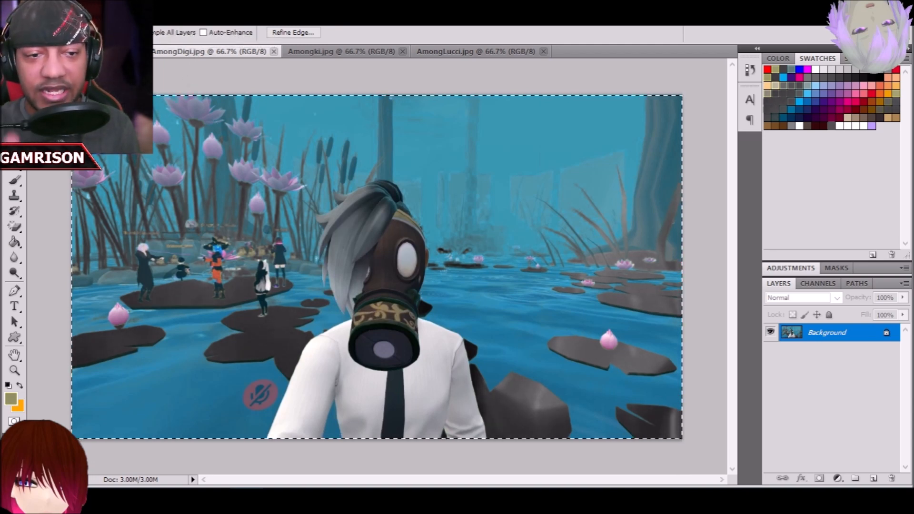
{"action": "left_click", "coordinate": [128, 51]}
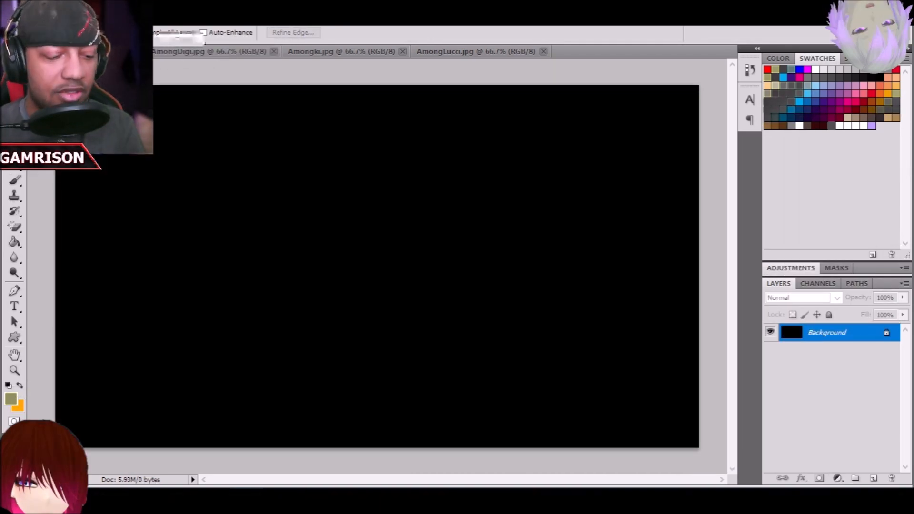
{"action": "key", "text": "ctrl+v"}
{"action": "key", "text": "ctrl+t"}
{"action": "left_click_drag", "start_coordinate": [309, 199], "coordinate": [264, 232]}
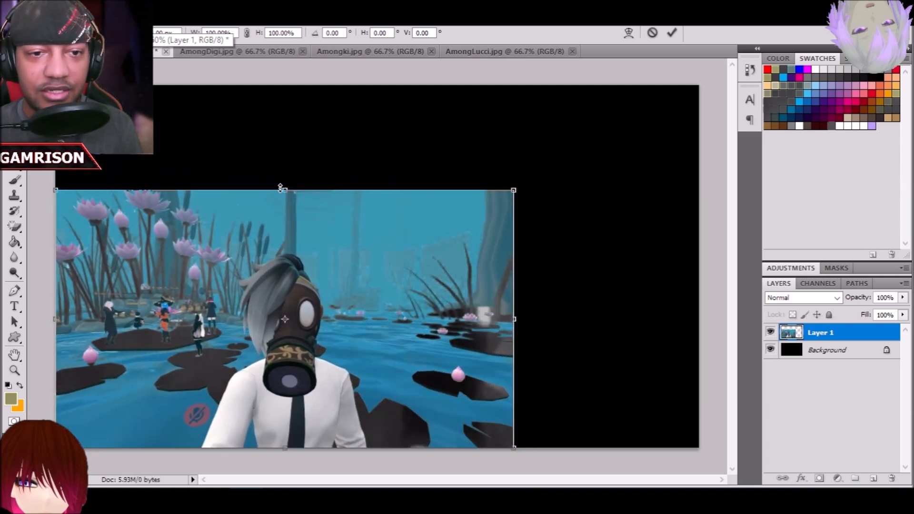
Enlarge the pasted gas-mask image to about 192% so it fills the canvas, and nudge it slightly down and left
{"action": "left_click_drag", "start_coordinate": [285, 191], "coordinate": [290, 85]}
{"action": "left_click_drag", "start_coordinate": [514, 266], "coordinate": [686, 277]}
{"action": "left_click_drag", "start_coordinate": [532, 223], "coordinate": [771, 79]}
{"action": "mouse_move", "coordinate": [501, 316]}
{"action": "left_mouse_down"}
{"action": "mouse_move", "coordinate": [543, 211]}
{"action": "mouse_move", "coordinate": [536, 197]}
{"action": "left_mouse_up"}
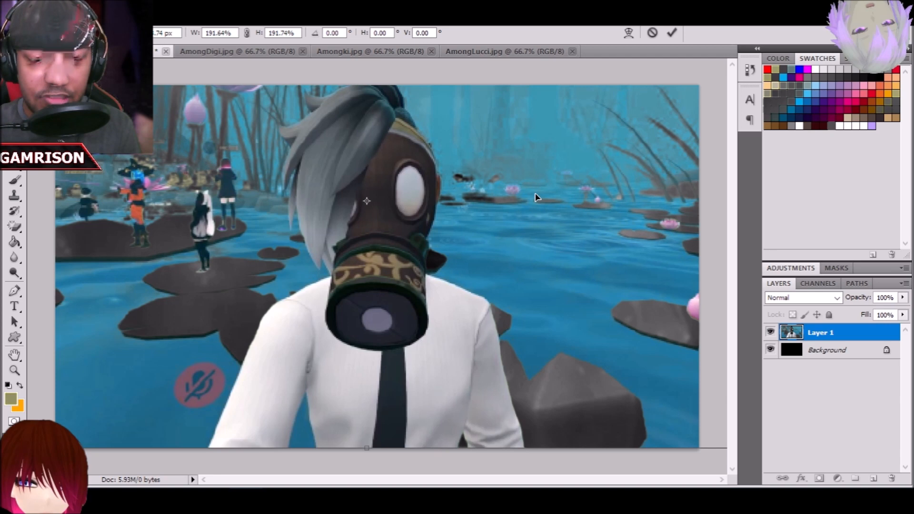
{"action": "key", "text": "Down"}
{"action": "key", "text": "Down"}
{"action": "key", "text": "Down"}
{"action": "key", "text": "Down"}
{"action": "key", "text": "Down"}
{"action": "key", "text": "Down"}
{"action": "key", "text": "Down"}
{"action": "key", "text": "Down"}
{"action": "key", "text": "Down"}
{"action": "key", "text": "Down"}
{"action": "key", "text": "Down"}
{"action": "key", "text": "Down"}
{"action": "key", "text": "Down"}
{"action": "key", "text": "Down"}
{"action": "key", "text": "Left"}
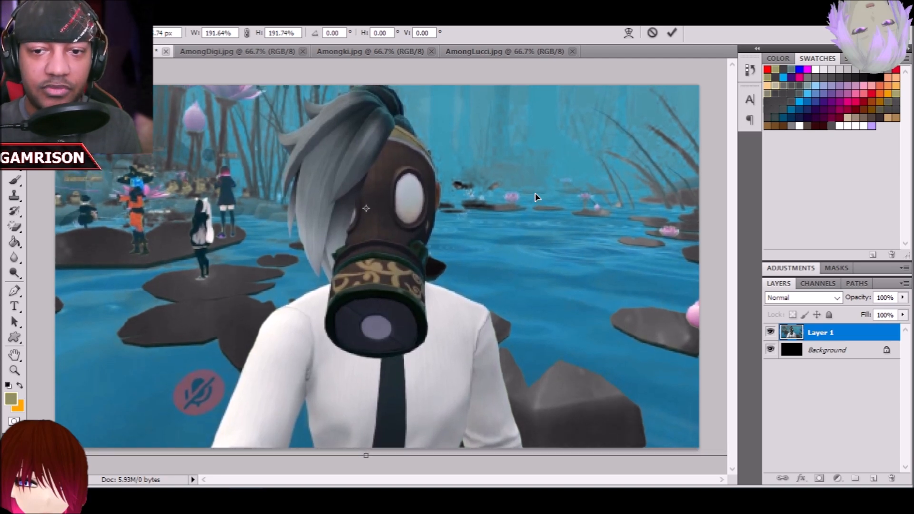
{"action": "key", "text": "Return"}
{"action": "key", "text": "w"}
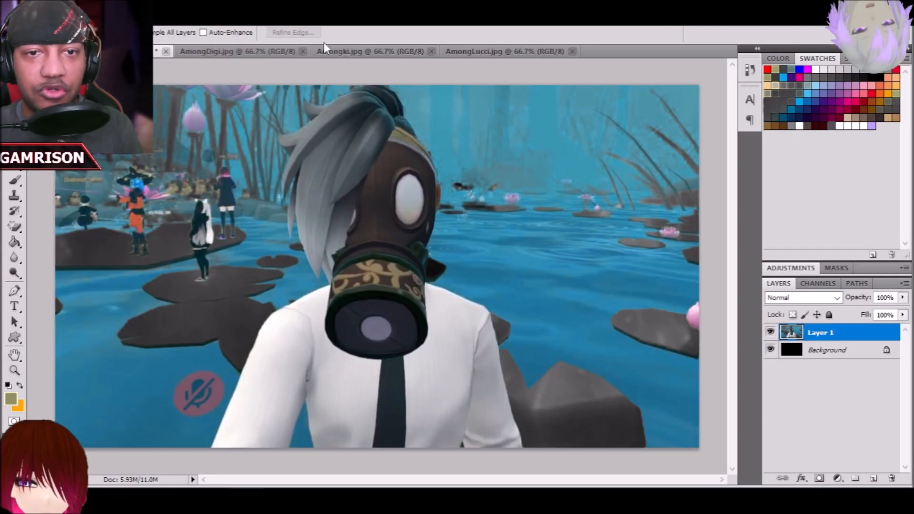
Copy the whole Amongki.jpg image into the thumbnail document and align it with the canvas's lower-left corner
{"action": "left_click", "coordinate": [329, 46]}
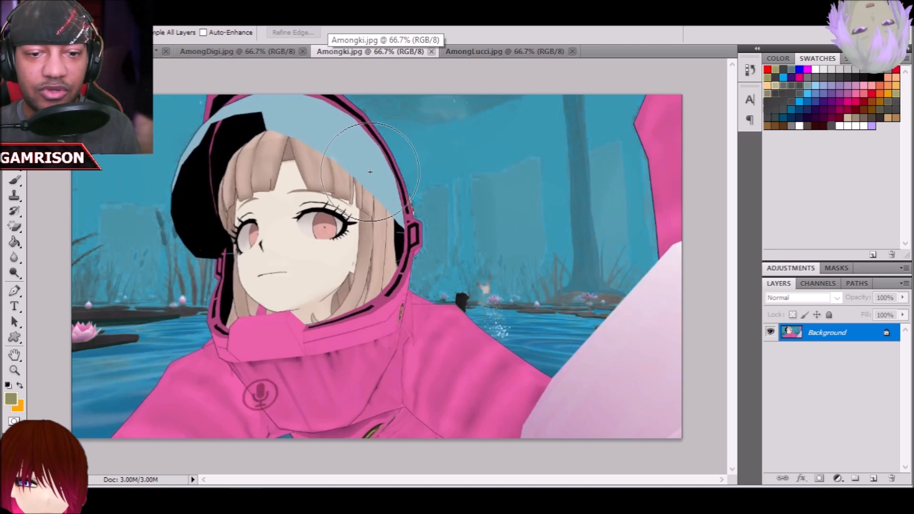
{"action": "key", "text": "ctrl+a"}
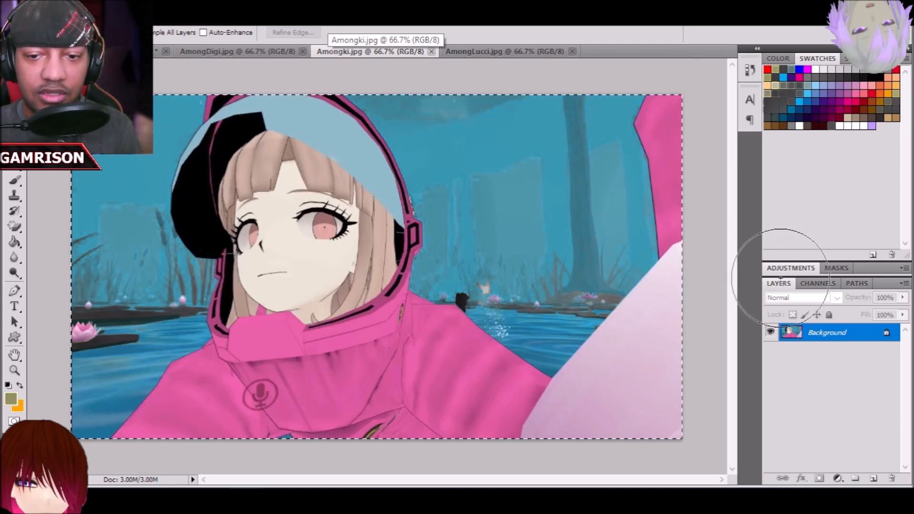
{"action": "key", "text": "ctrl+c"}
{"action": "left_click", "coordinate": [142, 51]}
{"action": "key", "text": "ctrl+v"}
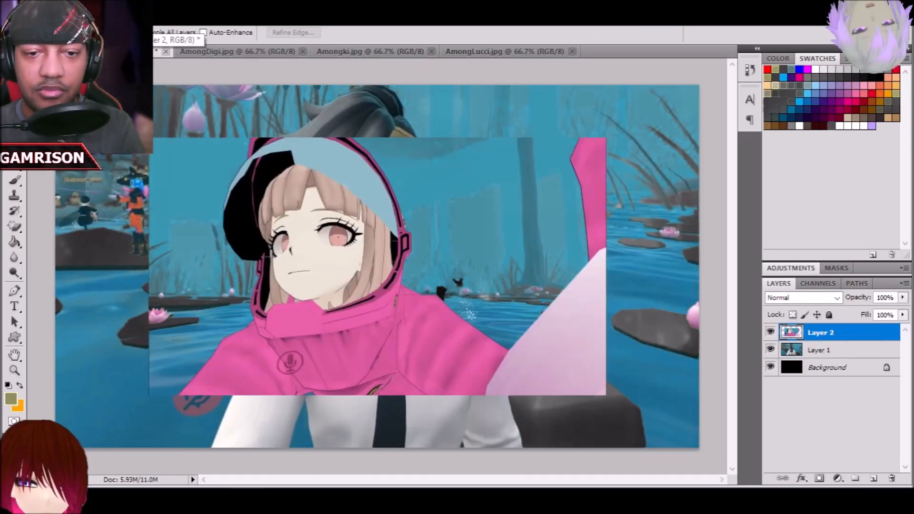
{"action": "key", "text": "ctrl+t"}
{"action": "left_click_drag", "start_coordinate": [293, 202], "coordinate": [200, 255]}
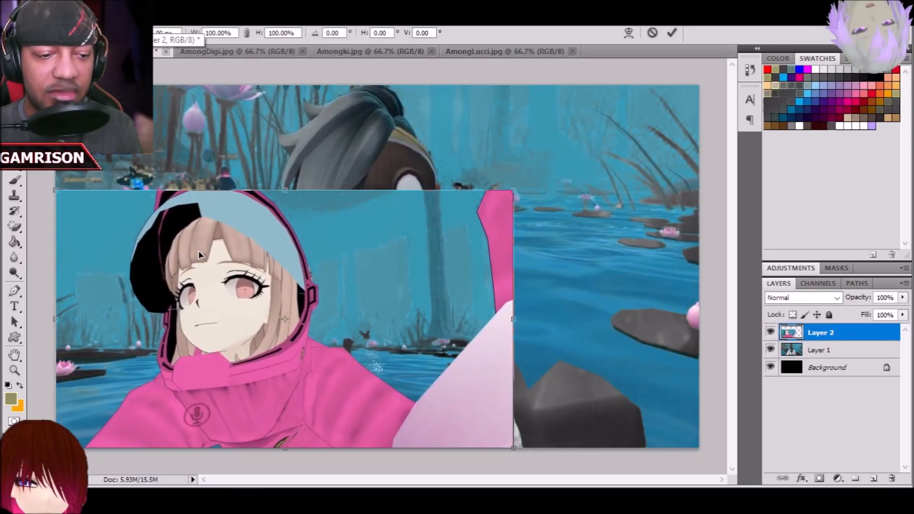
Scale the pink-suit image proportionally to 145.28% and reposition it so the character's face sits in the right half of the canvas
{"action": "left_click_drag", "start_coordinate": [506, 192], "coordinate": [727, 99]}
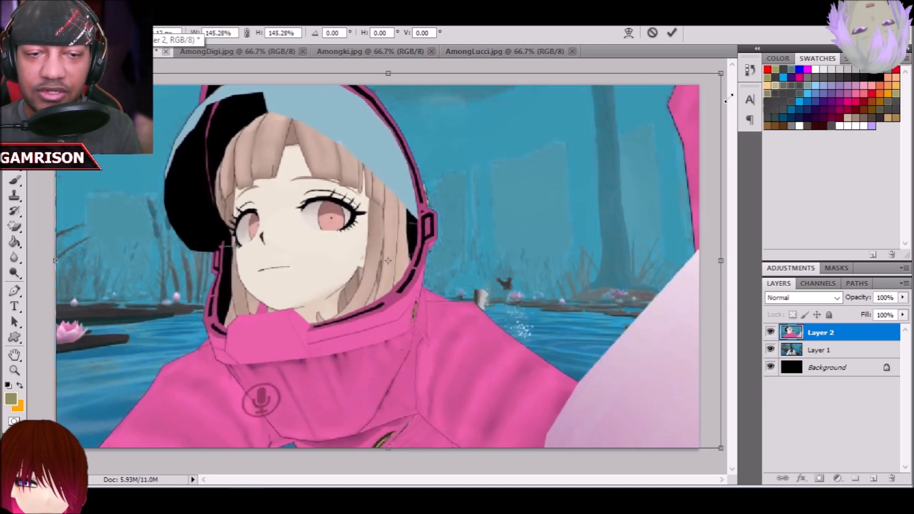
{"action": "key", "text": "Down"}
{"action": "key", "text": "Down"}
{"action": "key", "text": "Down"}
{"action": "key", "text": "Down"}
{"action": "key", "text": "Down"}
{"action": "key", "text": "Down"}
{"action": "key", "text": "Down"}
{"action": "key", "text": "Down"}
{"action": "key", "text": "Down"}
{"action": "key", "text": "Down"}
{"action": "key", "text": "Down"}
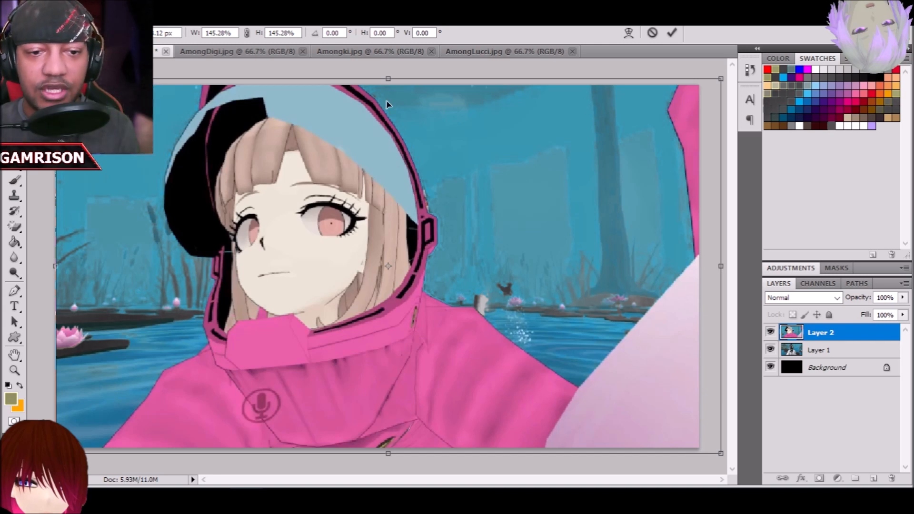
{"action": "left_click_drag", "start_coordinate": [232, 182], "coordinate": [519, 184]}
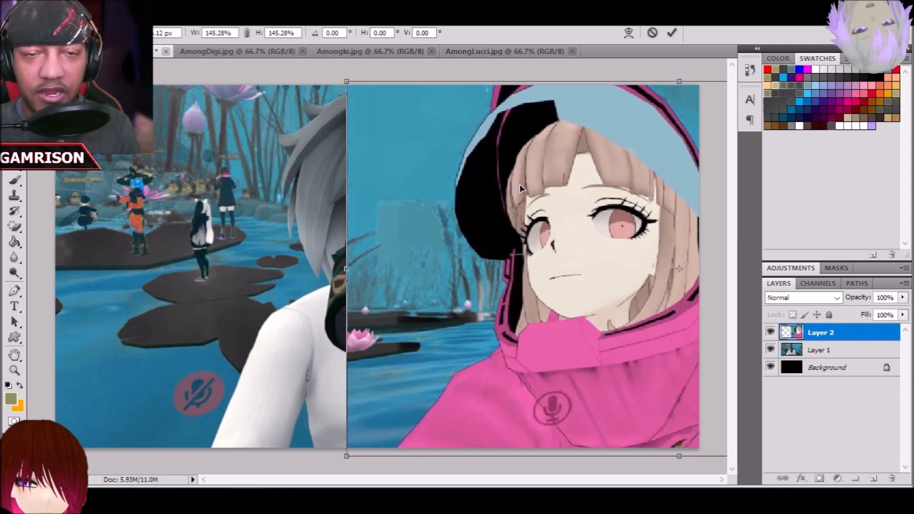
{"action": "key", "text": "Return"}
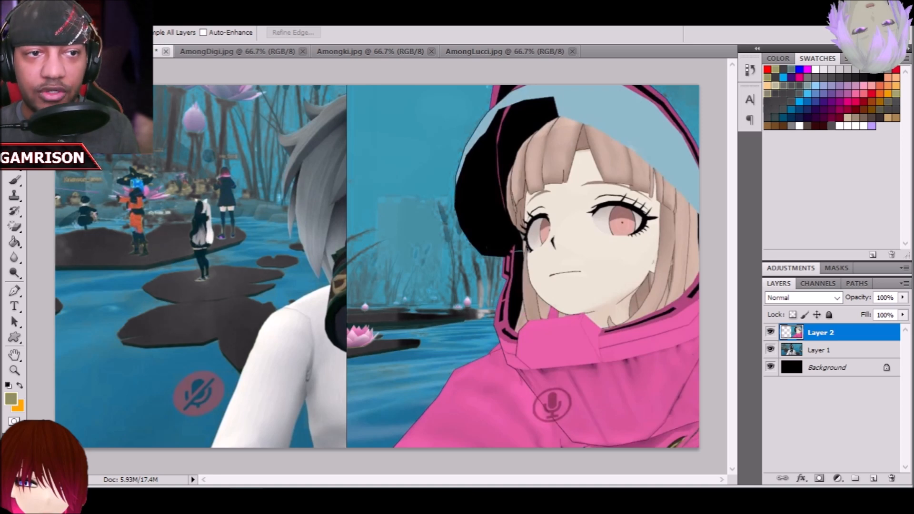
Add a Reveal All layer mask to Layer 2
{"action": "key", "text": "alt+l"}
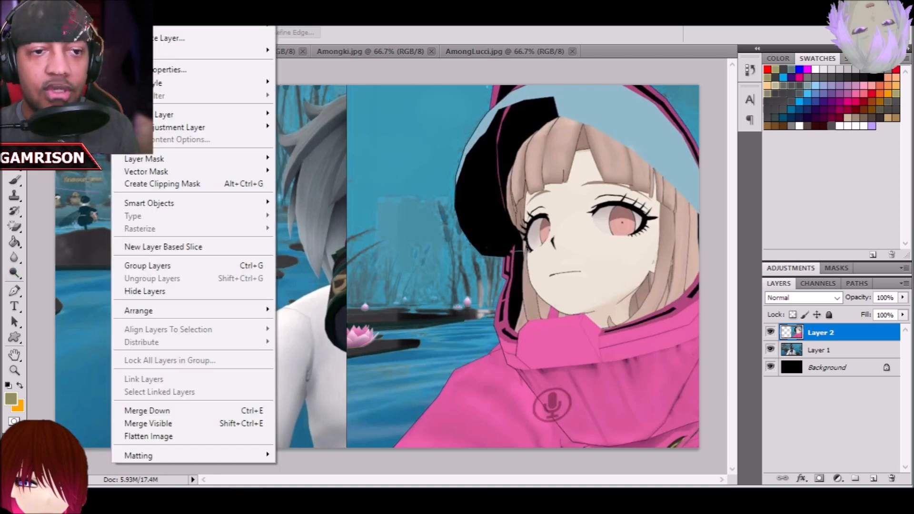
{"action": "mouse_move", "coordinate": [176, 163]}
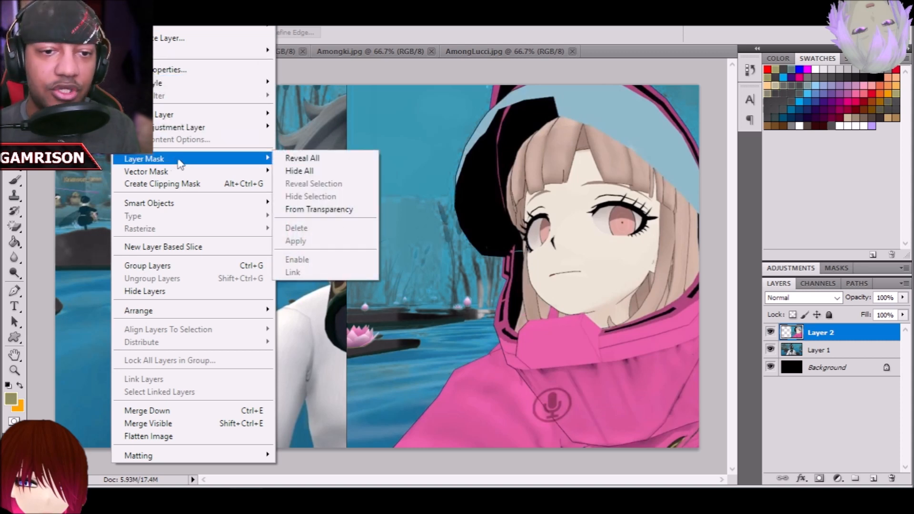
{"action": "left_click", "coordinate": [305, 158]}
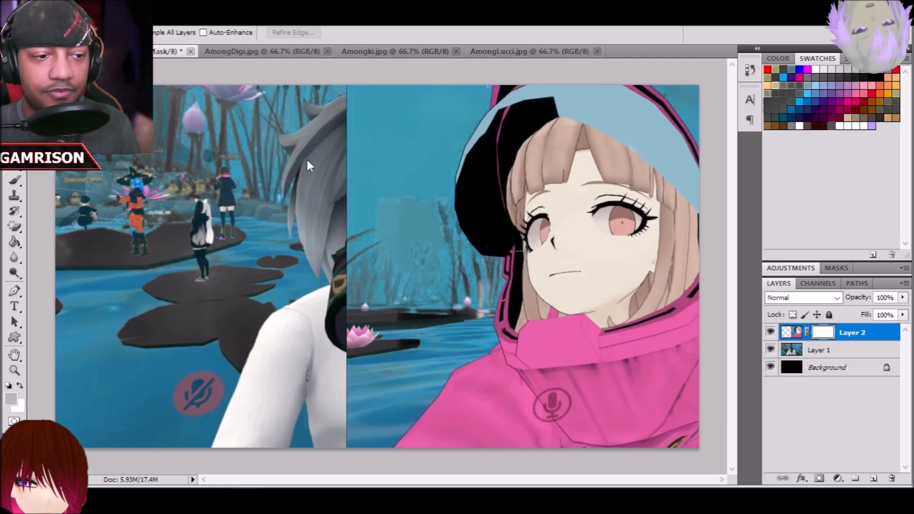
Draw a horizontal black-to-white gradient on Layer 2's mask, from just left of the image's edge to the canvas's right edge
{"action": "left_click", "coordinate": [14, 243]}
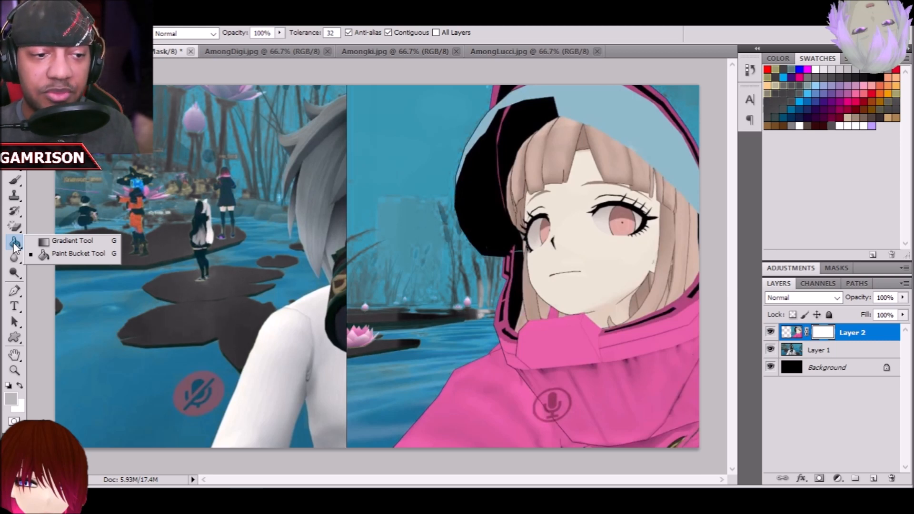
{"action": "left_click", "coordinate": [92, 242]}
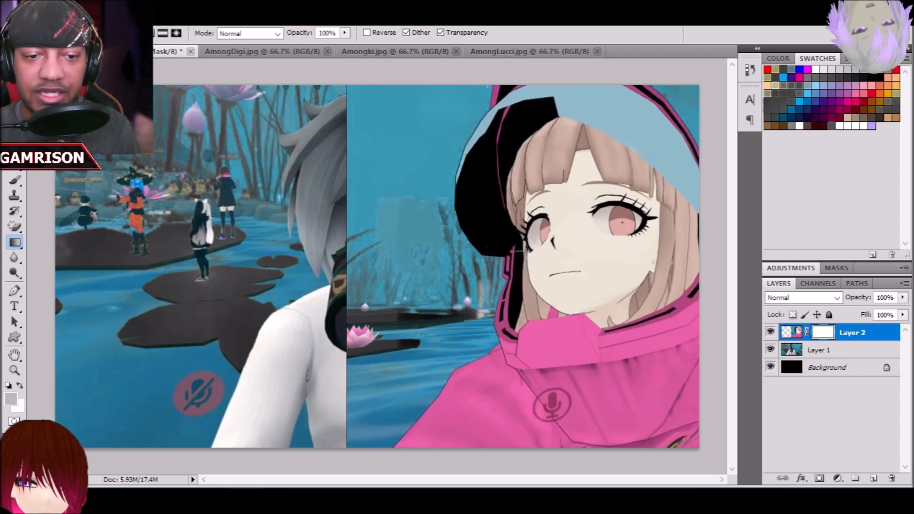
{"action": "left_click_drag", "start_coordinate": [287, 265], "coordinate": [699, 270]}
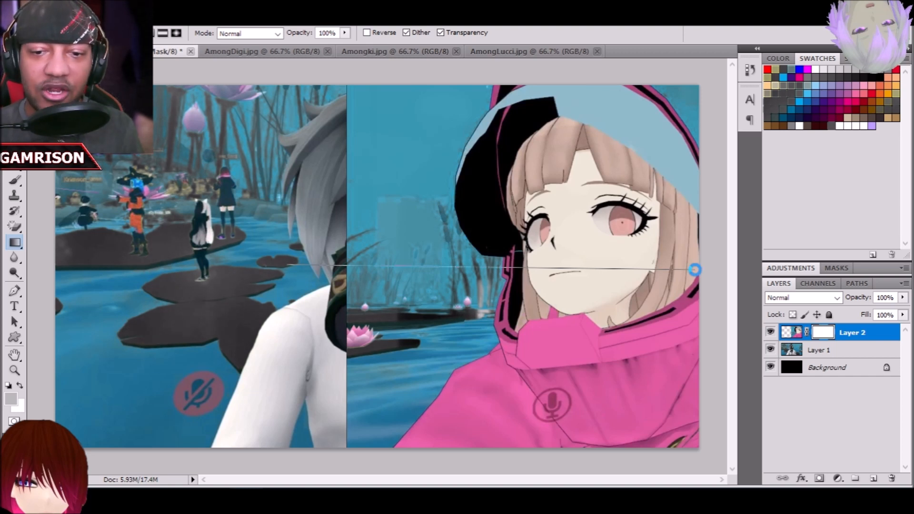
{"action": "left_click_drag", "start_coordinate": [695, 270], "coordinate": [695, 270]}
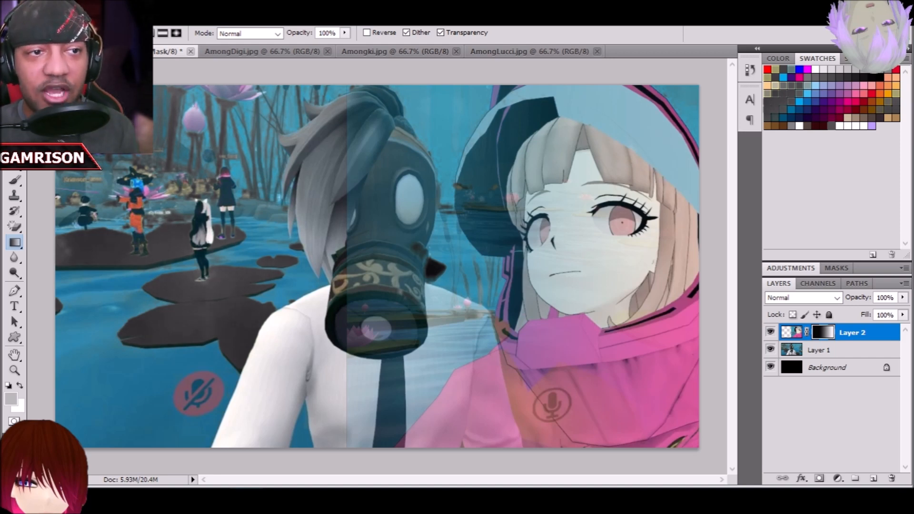
Tighten the blend on Layer 2's mask with Levels, setting the input levels to 85, 0.58 and 141
{"action": "left_click", "coordinate": [88, 20]}
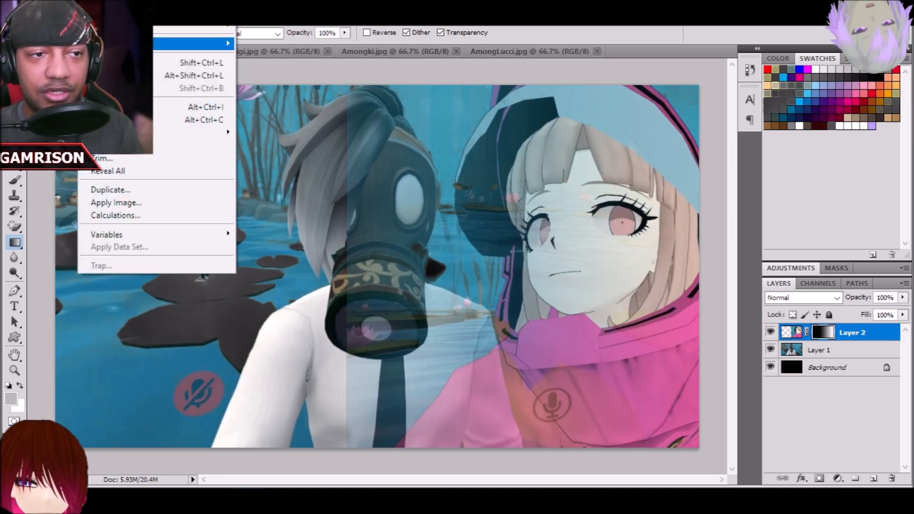
{"action": "mouse_move", "coordinate": [119, 43]}
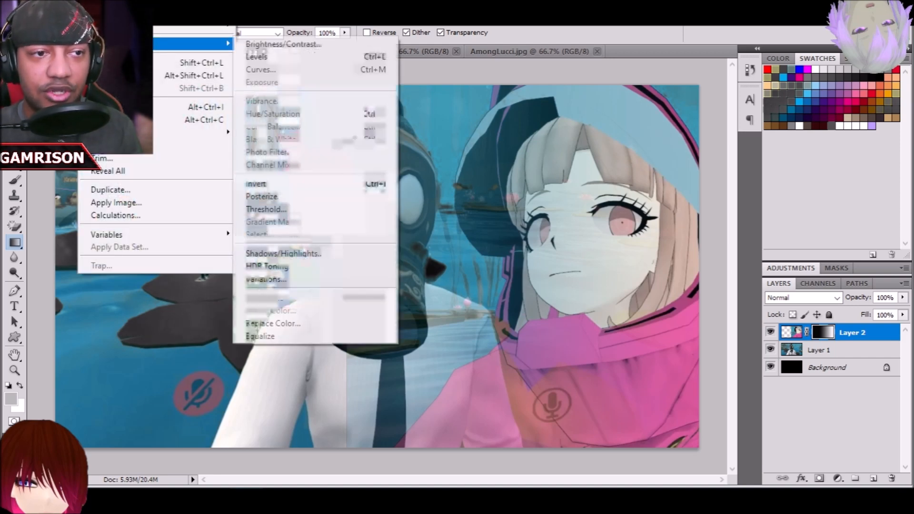
{"action": "left_click", "coordinate": [282, 56]}
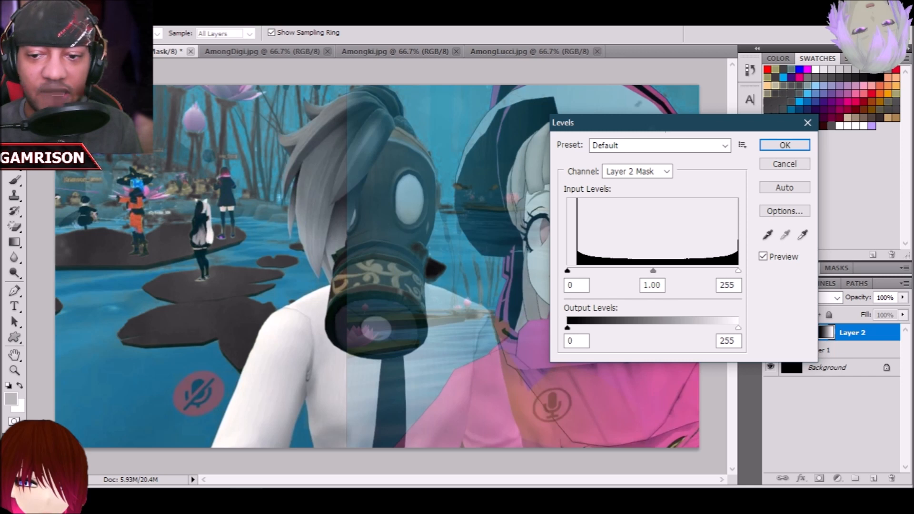
{"action": "left_click_drag", "start_coordinate": [568, 274], "coordinate": [633, 273]}
{"action": "left_click_drag", "start_coordinate": [690, 125], "coordinate": [148, 118]}
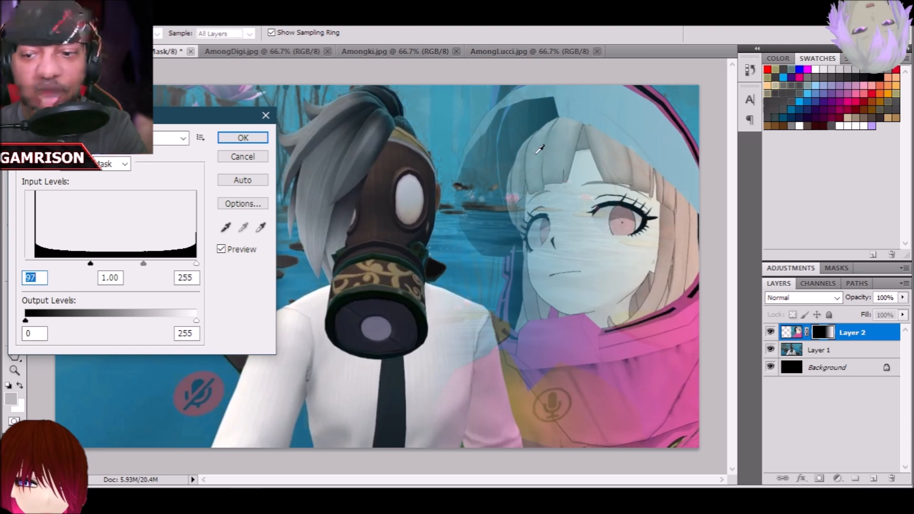
{"action": "mouse_move", "coordinate": [90, 264]}
{"action": "left_mouse_down"}
{"action": "mouse_move", "coordinate": [52, 264]}
{"action": "mouse_move", "coordinate": [83, 264]}
{"action": "left_mouse_up"}
{"action": "left_click_drag", "start_coordinate": [143, 265], "coordinate": [79, 273]}
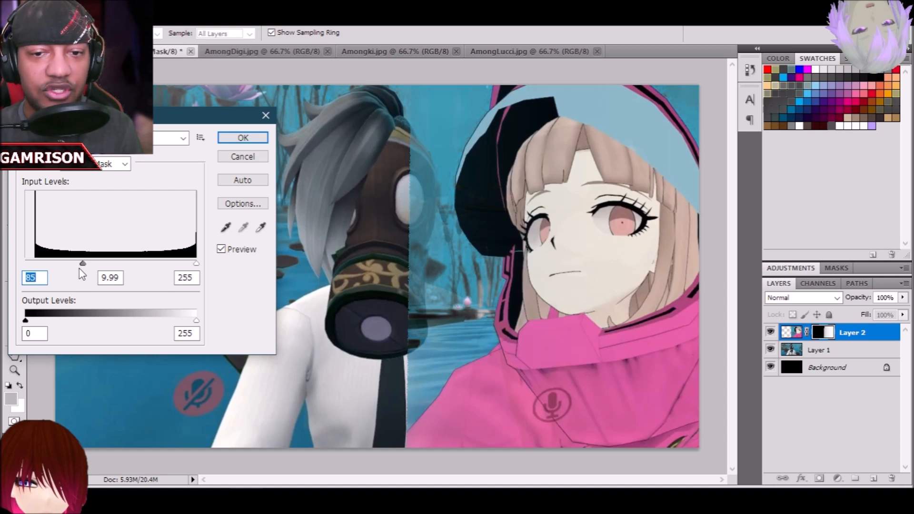
{"action": "left_click_drag", "start_coordinate": [82, 266], "coordinate": [107, 265]}
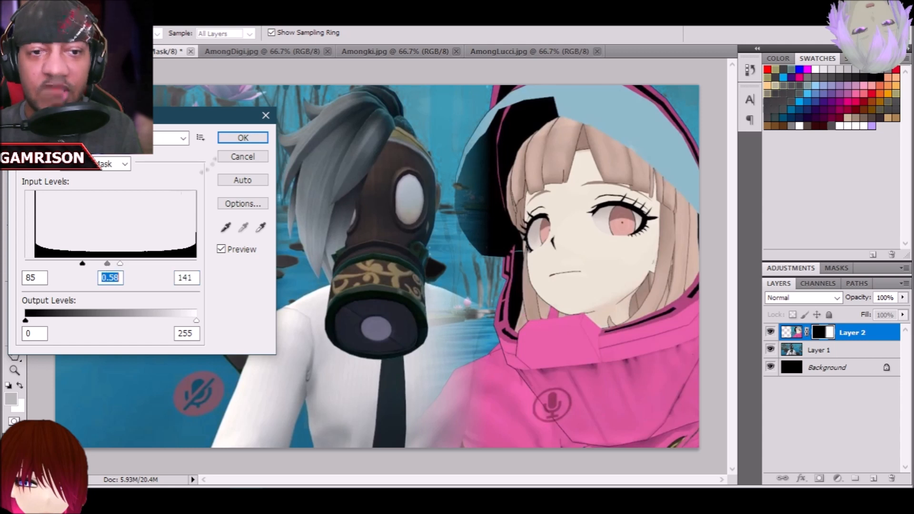
{"action": "left_click", "coordinate": [234, 139]}
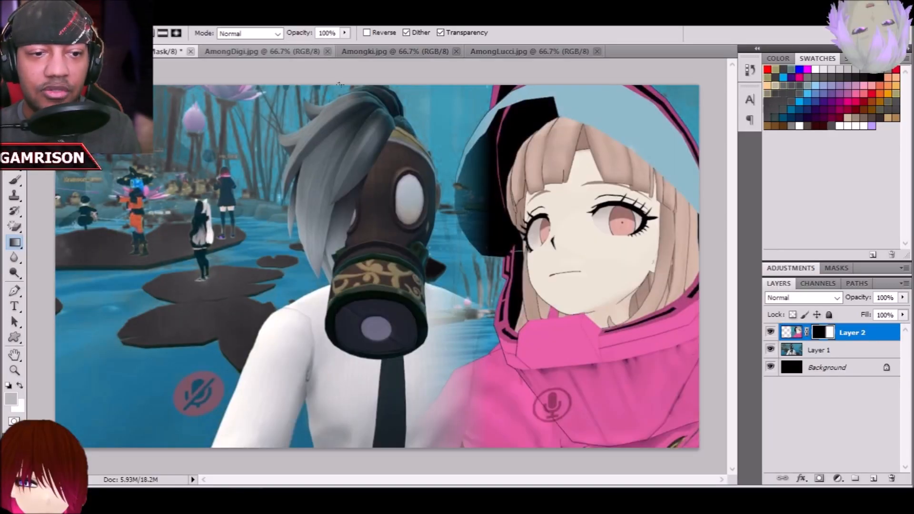
Copy the whole AmongLucci.jpg image and paste it as a new layer in the thumbnail document
{"action": "left_click", "coordinate": [499, 50]}
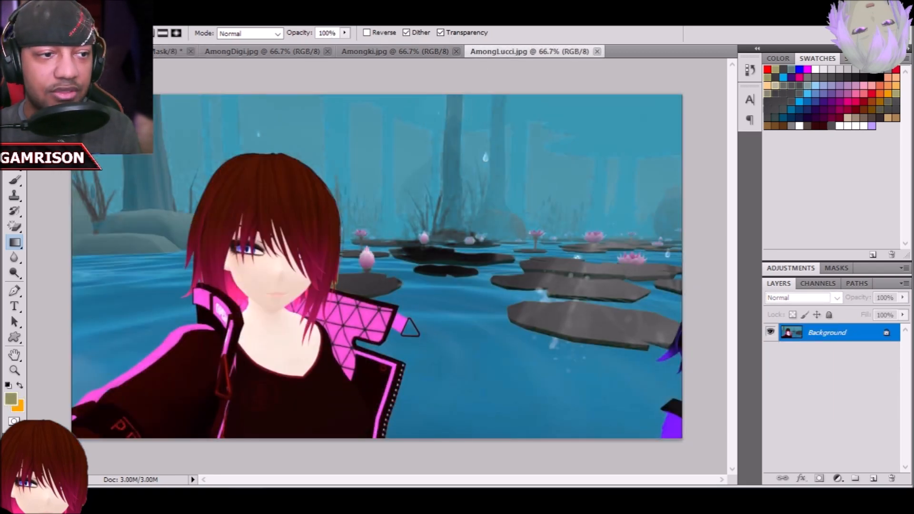
{"action": "key", "text": "w"}
{"action": "mouse_move", "coordinate": [143, 143]}
{"action": "left_mouse_down"}
{"action": "mouse_move", "coordinate": [257, 88]}
{"action": "mouse_move", "coordinate": [731, 145]}
{"action": "mouse_move", "coordinate": [310, 343]}
{"action": "mouse_move", "coordinate": [892, 398]}
{"action": "left_mouse_up"}
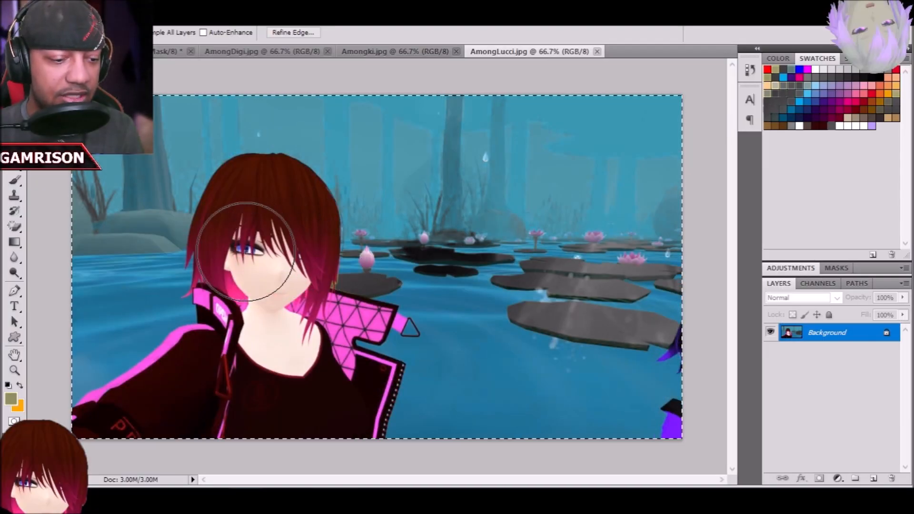
{"action": "left_click", "coordinate": [167, 51]}
{"action": "key", "text": "ctrl+v"}
Scale the pasted red-haired character image proportionally to 167.79% and position it so the character fills the left part of the canvas
{"action": "key", "text": "ctrl+t"}
{"action": "left_click_drag", "start_coordinate": [440, 208], "coordinate": [347, 267]}
{"action": "left_click_drag", "start_coordinate": [513, 186], "coordinate": [863, 79]}
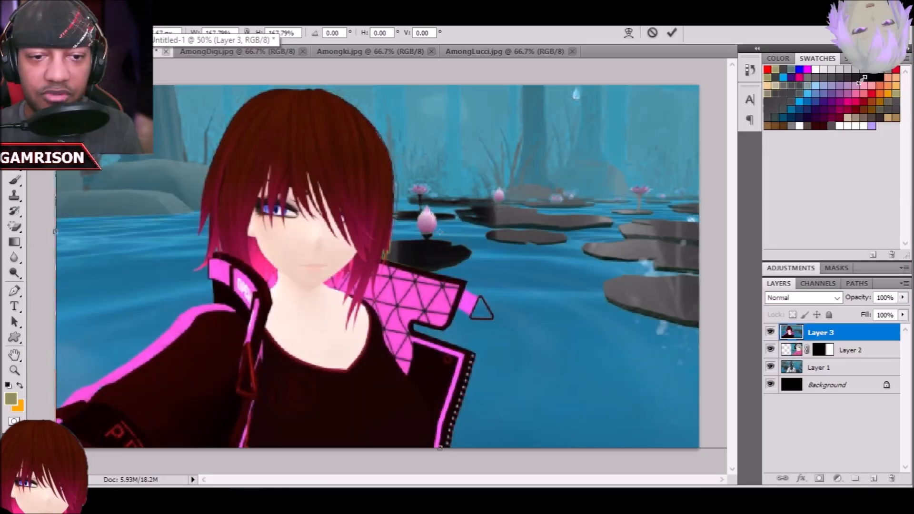
{"action": "left_click_drag", "start_coordinate": [530, 228], "coordinate": [404, 246]}
{"action": "key", "text": "Return"}
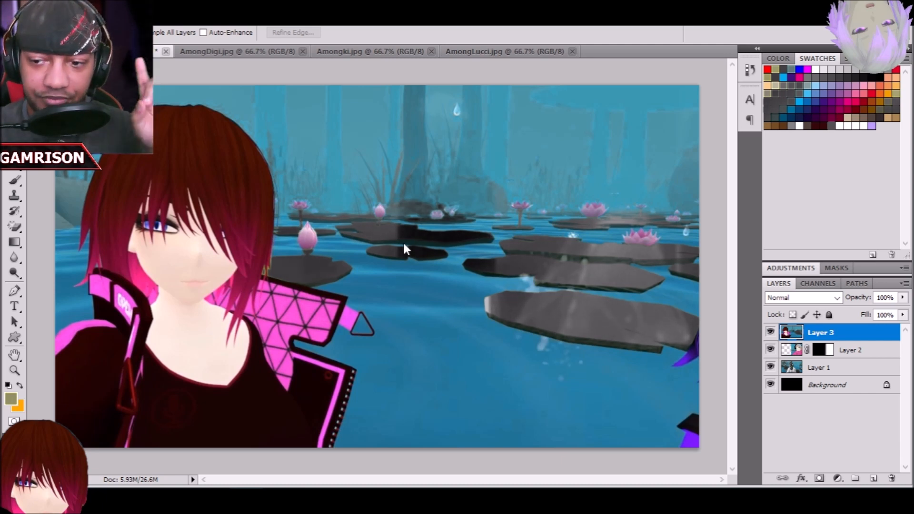
Add a Reveal All mask to Layer 3 and draw a horizontal black-to-white gradient on it from the canvas's right edge to its left edge
{"action": "key", "text": "alt+l"}
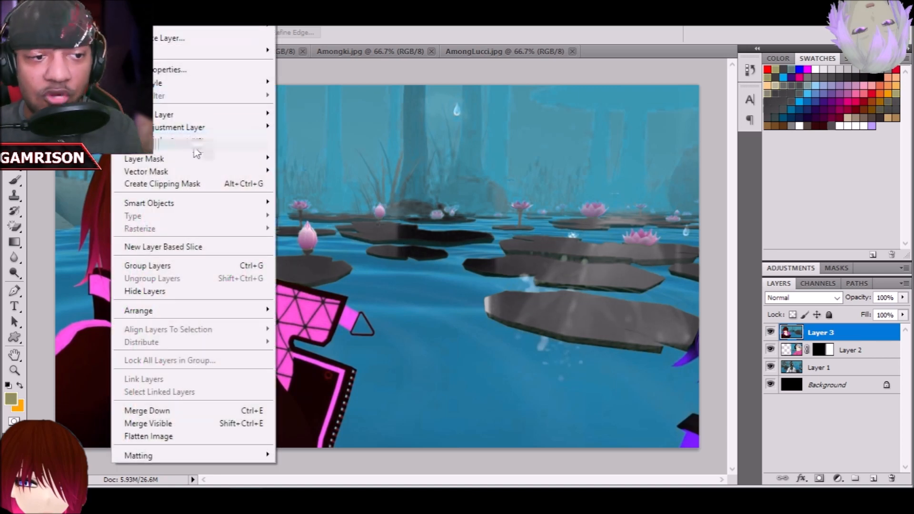
{"action": "mouse_move", "coordinate": [202, 163]}
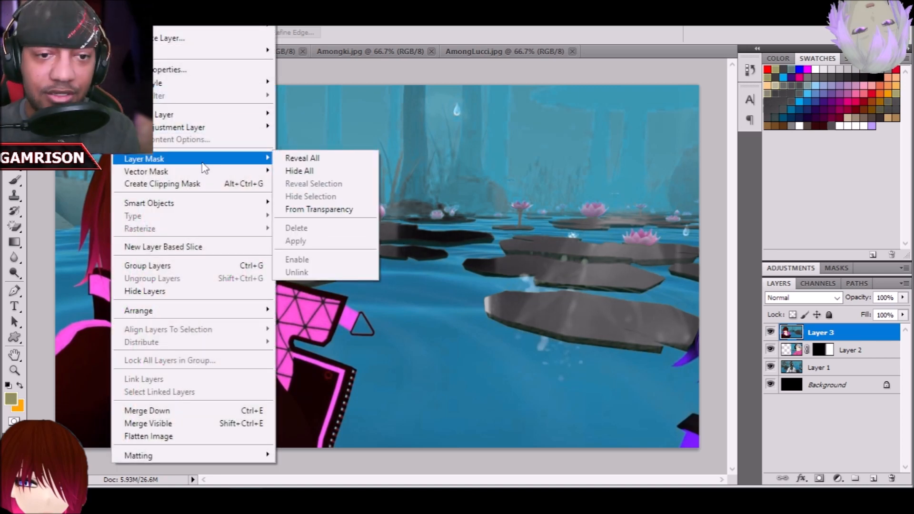
{"action": "left_click", "coordinate": [304, 158]}
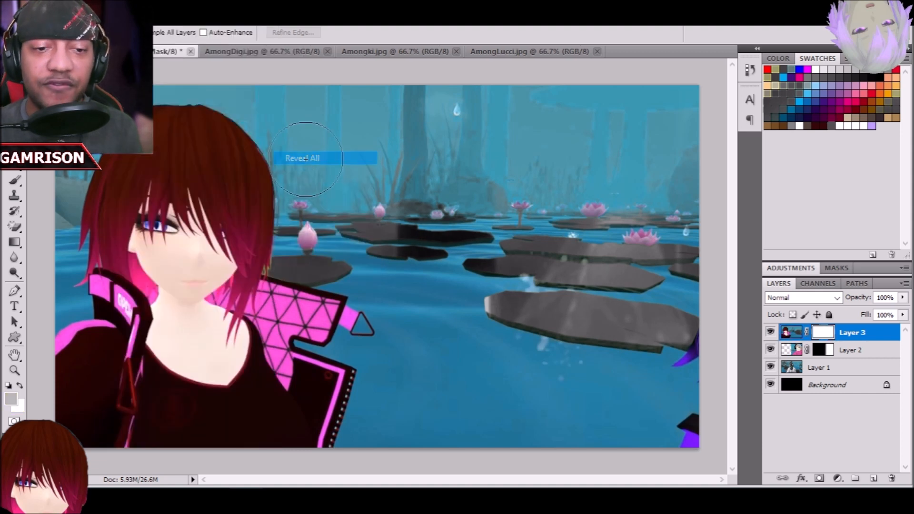
{"action": "left_click", "coordinate": [14, 242]}
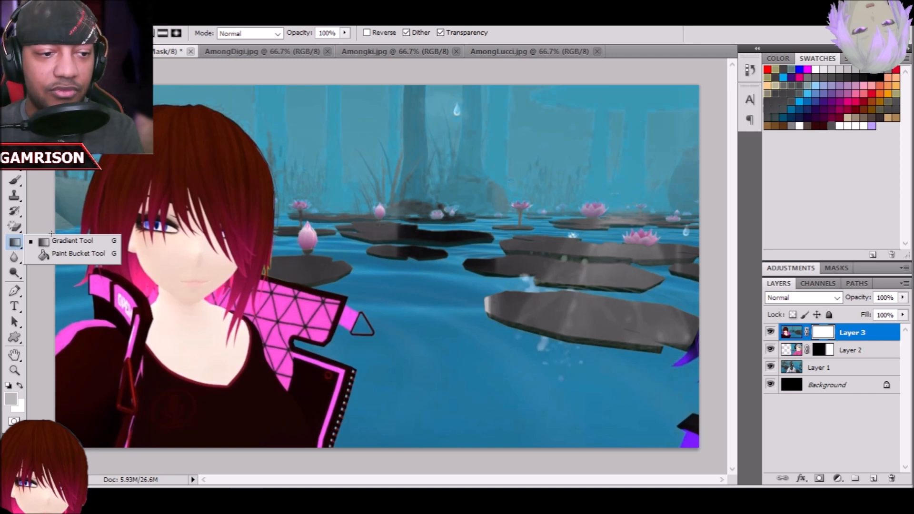
{"action": "left_click", "coordinate": [705, 232]}
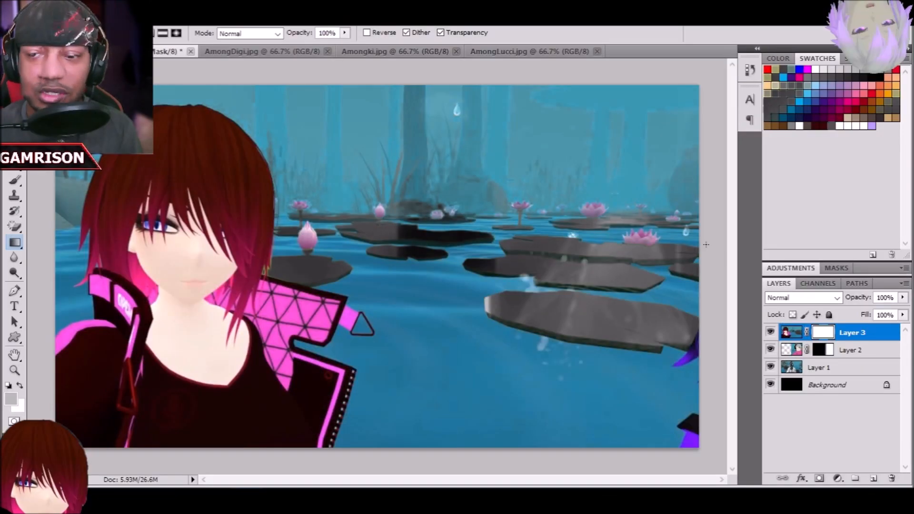
{"action": "left_click_drag", "start_coordinate": [706, 244], "coordinate": [54, 248]}
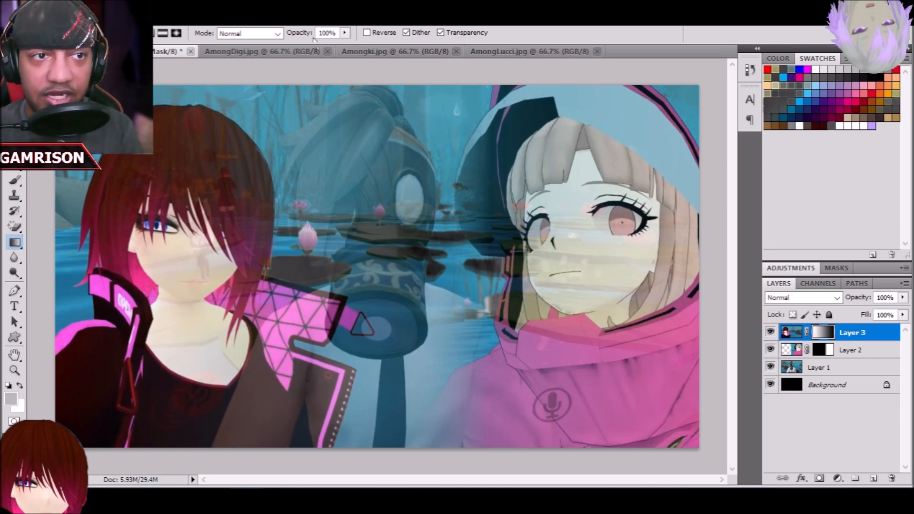
Apply Levels to Layer 3's mask with the shadow input at 166 and the highlight input lowered close to it, revealing the middle character
{"action": "left_click", "coordinate": [123, 20]}
{"action": "mouse_move", "coordinate": [201, 83]}
{"action": "mouse_move", "coordinate": [90, 20]}
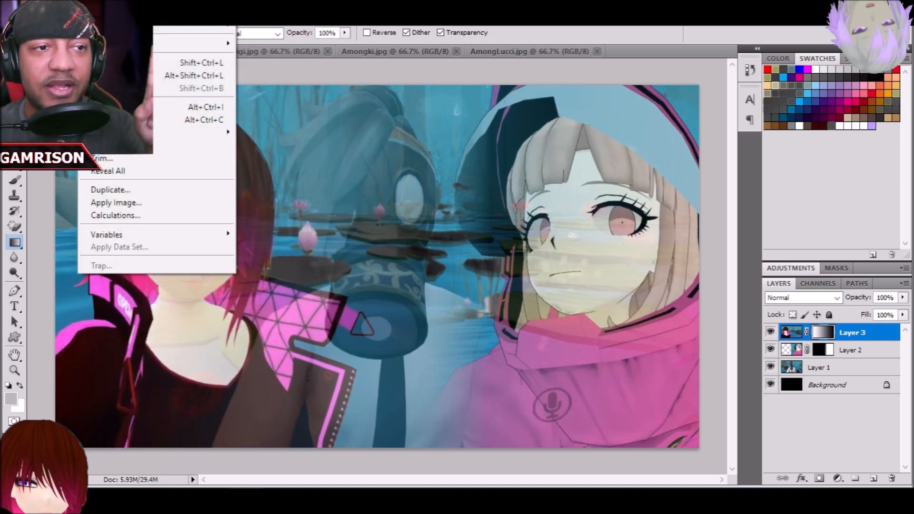
{"action": "mouse_move", "coordinate": [110, 44]}
{"action": "left_click", "coordinate": [328, 57]}
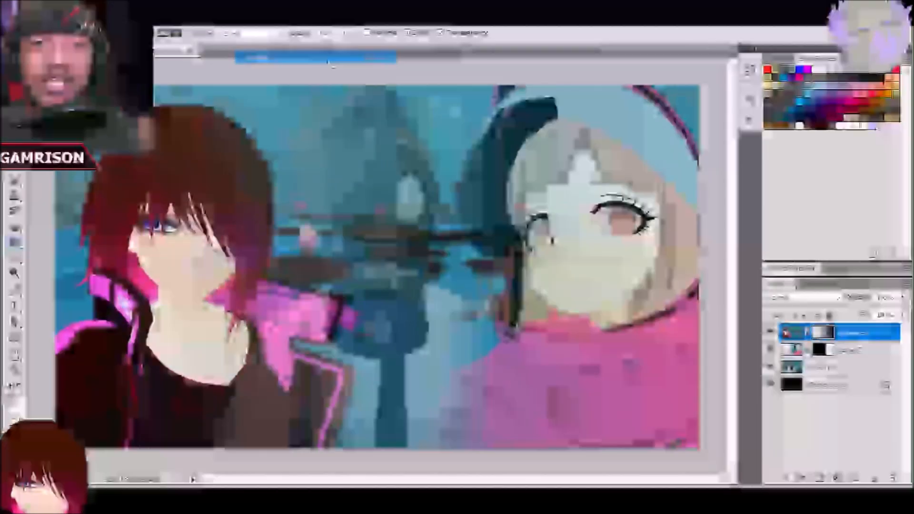
{"action": "left_click_drag", "start_coordinate": [154, 114], "coordinate": [616, 123]}
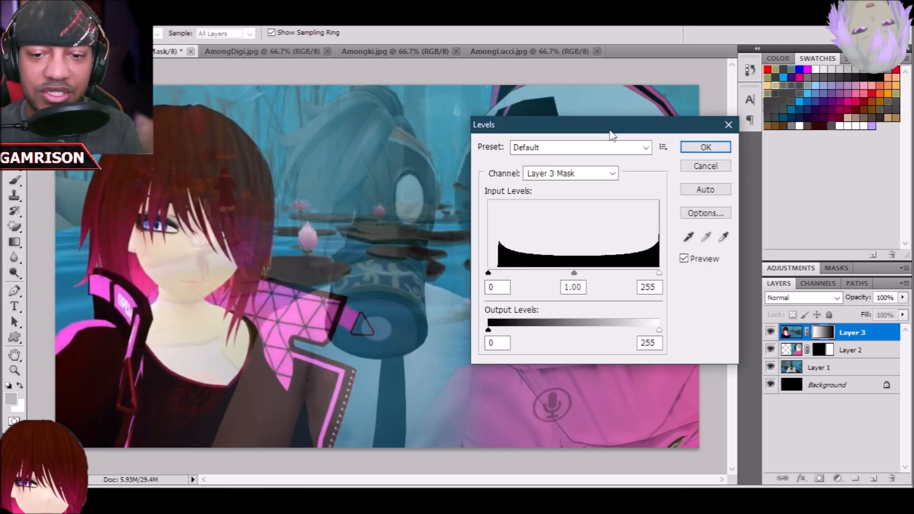
{"action": "left_click_drag", "start_coordinate": [489, 276], "coordinate": [601, 283]}
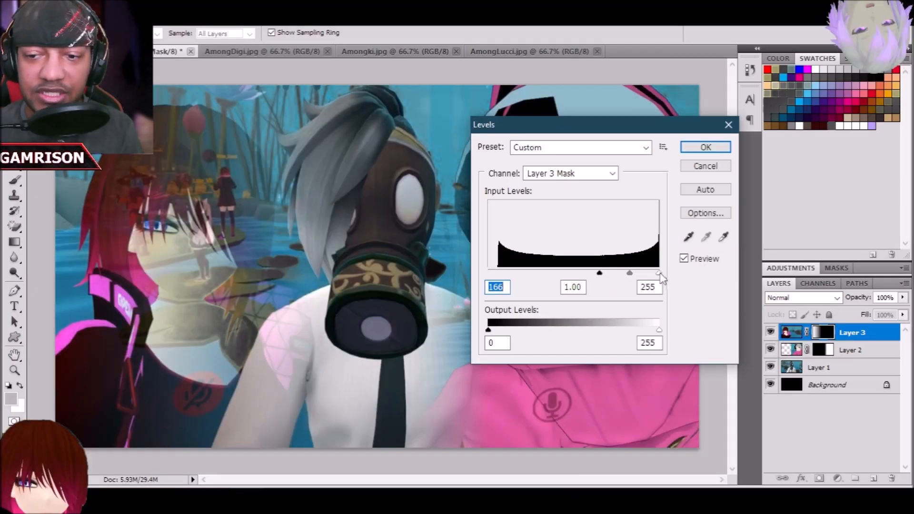
{"action": "left_click_drag", "start_coordinate": [661, 279], "coordinate": [609, 275]}
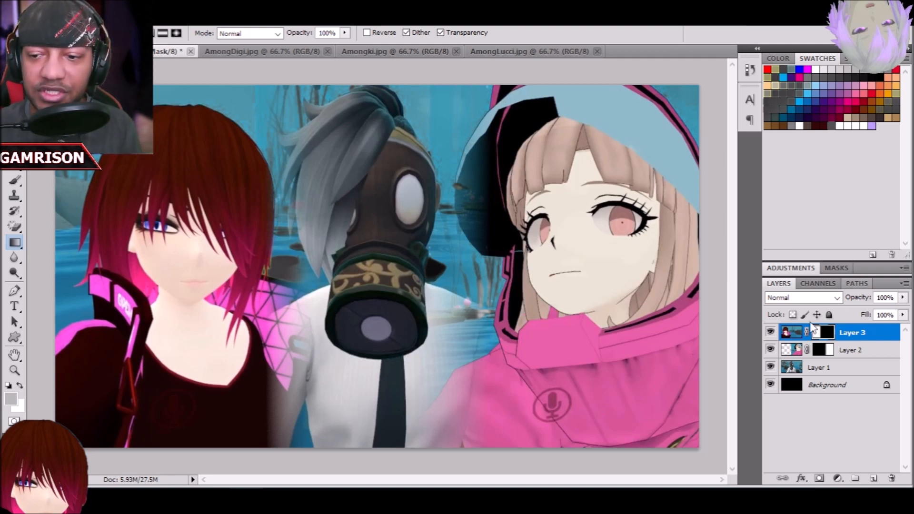
Hide Layer 1 and add the text "V S" on two lines in the black gap between the two characters
{"action": "left_click", "coordinate": [771, 367]}
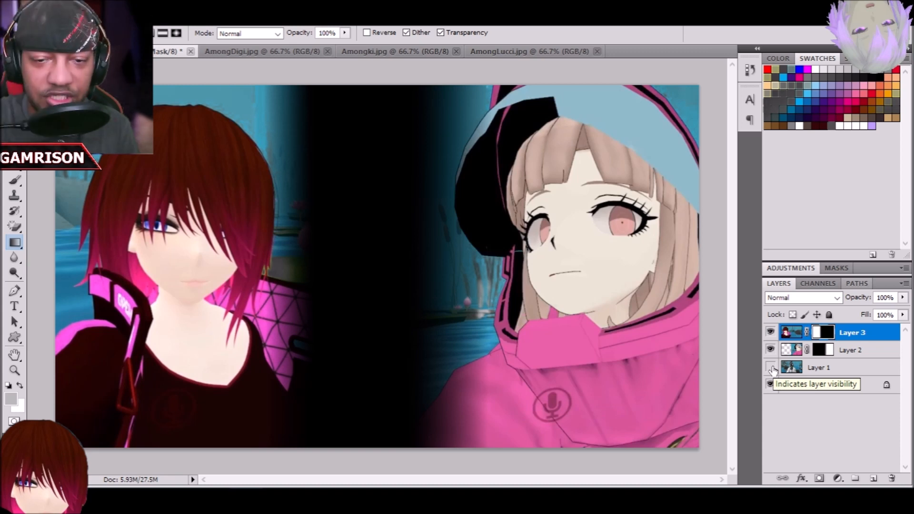
{"action": "left_click", "coordinate": [14, 307]}
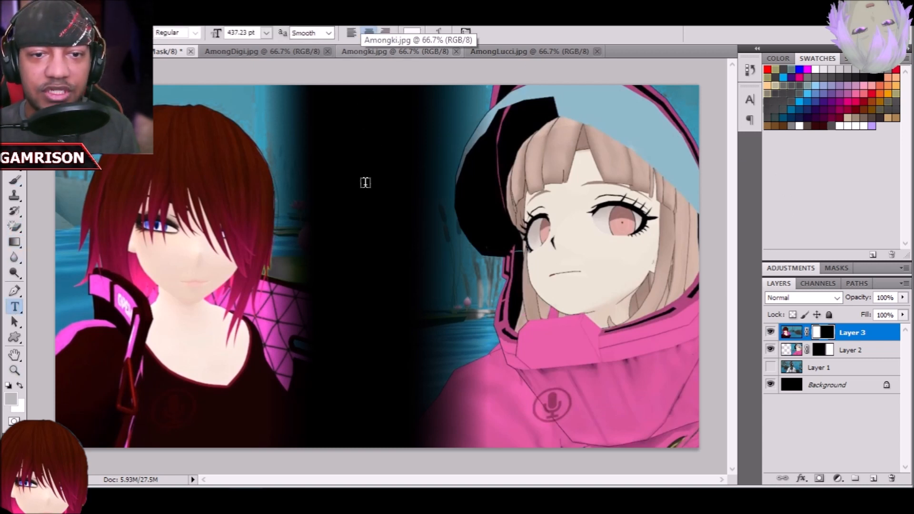
{"action": "left_click", "coordinate": [367, 195]}
{"action": "type", "text": "V"}
{"action": "key", "text": "Return"}
{"action": "type", "text": "S"}
{"action": "key", "text": "ctrl+Return"}
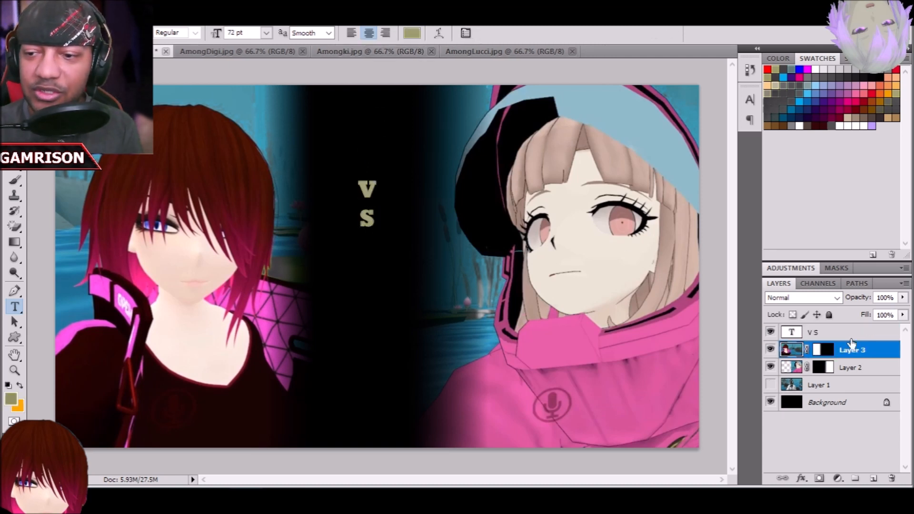
Scale the "V S" text proportionally to 621.76% and center it in the black gap between the characters
{"action": "key", "text": "ctrl+t"}
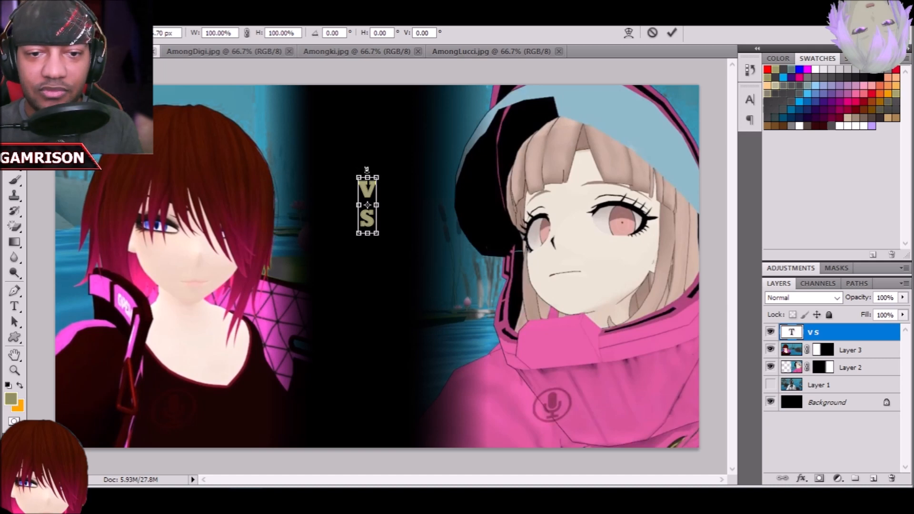
{"action": "left_click_drag", "start_coordinate": [378, 174], "coordinate": [460, 111]}
{"action": "left_click_drag", "start_coordinate": [360, 232], "coordinate": [288, 437]}
{"action": "left_click_drag", "start_coordinate": [354, 192], "coordinate": [368, 188]}
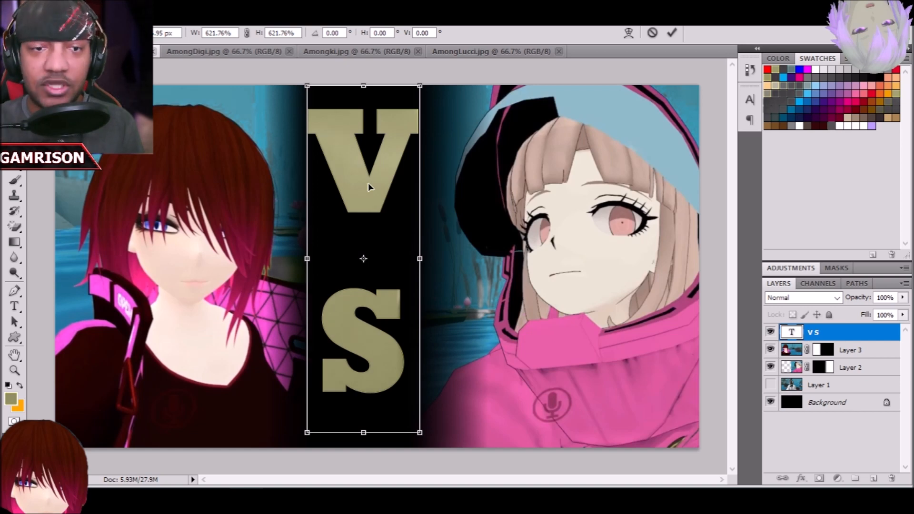
{"action": "key", "text": "Return"}
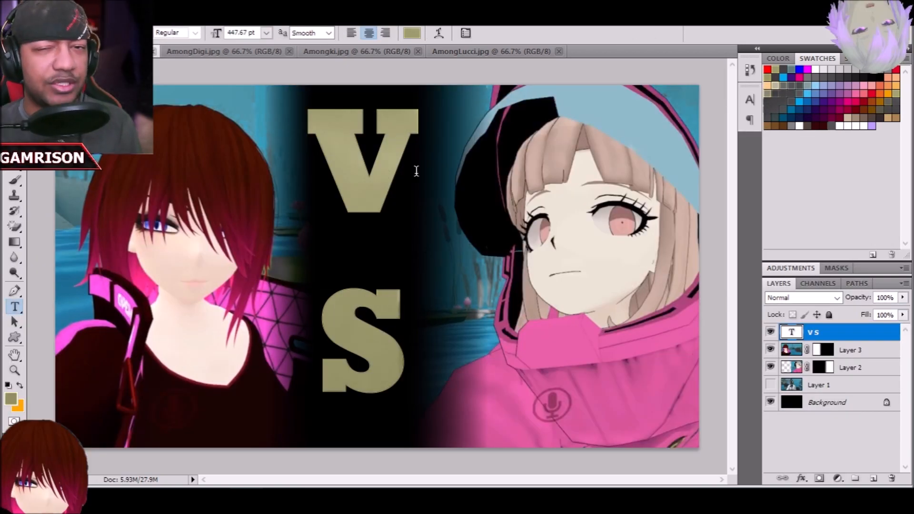
Show Layer 1 again and delete the "V S" text layer
{"action": "left_click", "coordinate": [771, 332]}
{"action": "left_click", "coordinate": [770, 385]}
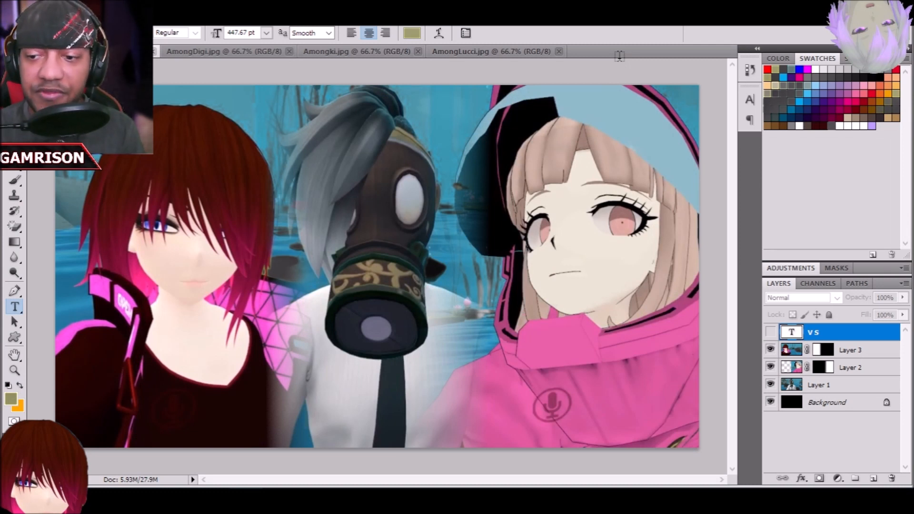
{"action": "key", "text": "Delete"}
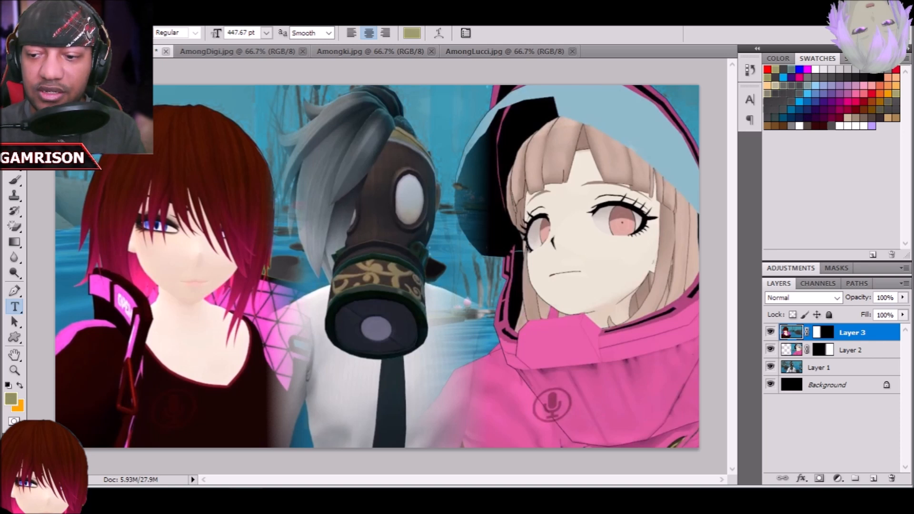
Merge all layers from Layer 3 down to Background into one
{"action": "left_click", "coordinate": [829, 385], "text": "shift"}
{"action": "right_click", "coordinate": [830, 378]}
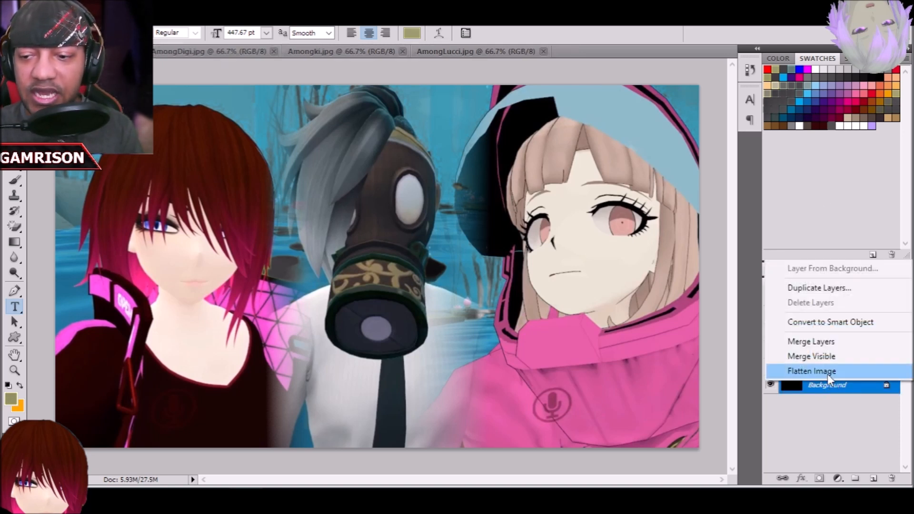
{"action": "left_click", "coordinate": [819, 342]}
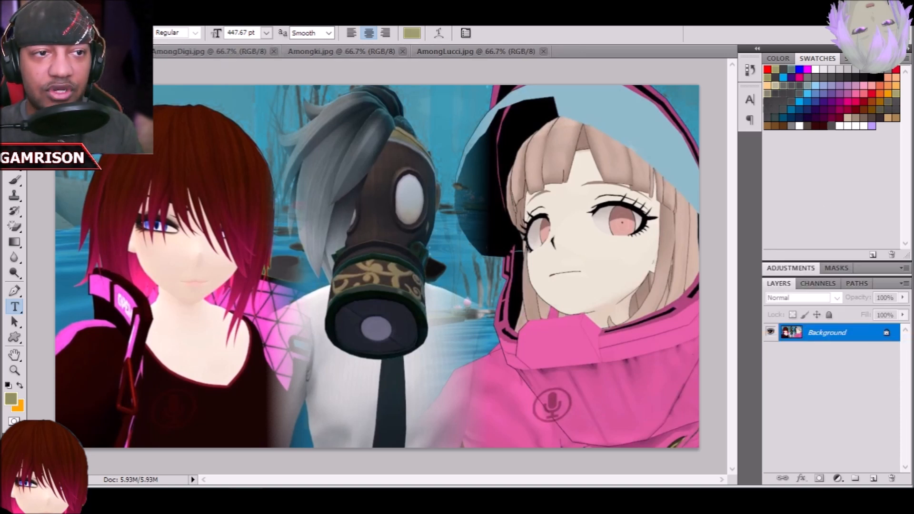
Try a Brightness/Contrast adjustment on the merged image with brightness 150 and contrast 100
{"action": "left_click", "coordinate": [88, 20]}
{"action": "mouse_move", "coordinate": [169, 48]}
{"action": "left_click", "coordinate": [256, 47]}
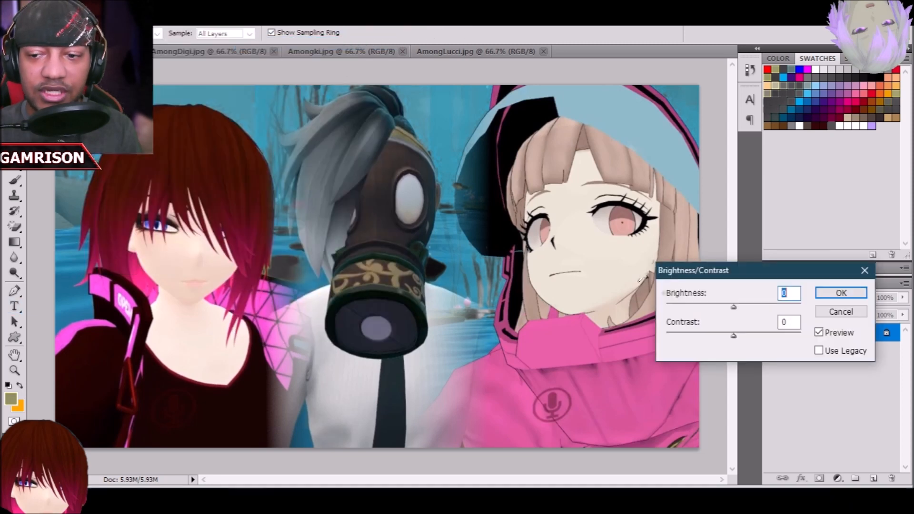
{"action": "left_click_drag", "start_coordinate": [734, 337], "coordinate": [877, 346]}
{"action": "left_click_drag", "start_coordinate": [733, 306], "coordinate": [851, 312]}
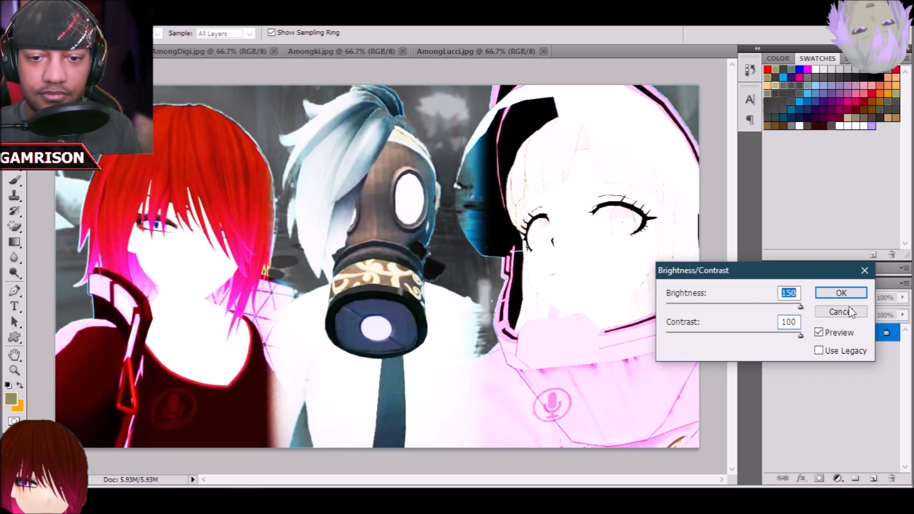
{"action": "left_click", "coordinate": [849, 311]}
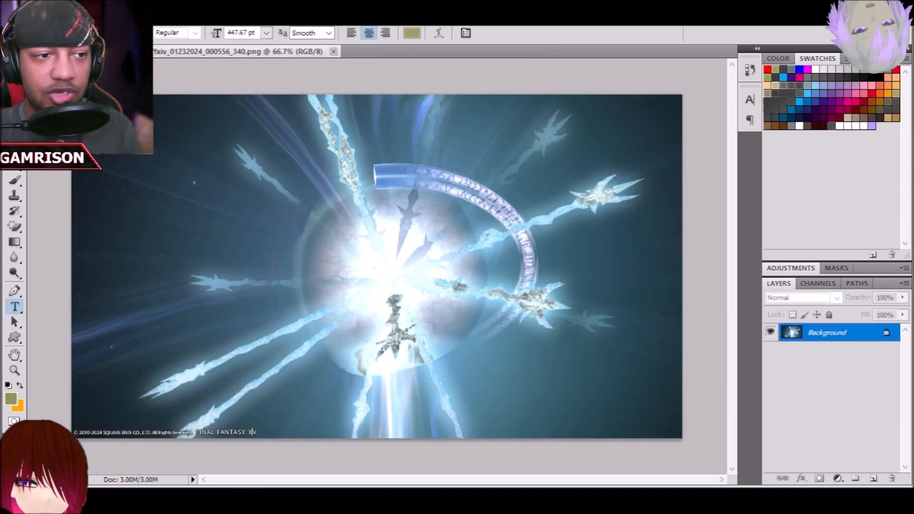
Copy the entire blue energy-orb screenshot and paste it as a new layer in the black thumbnail document
{"action": "key", "text": "w"}
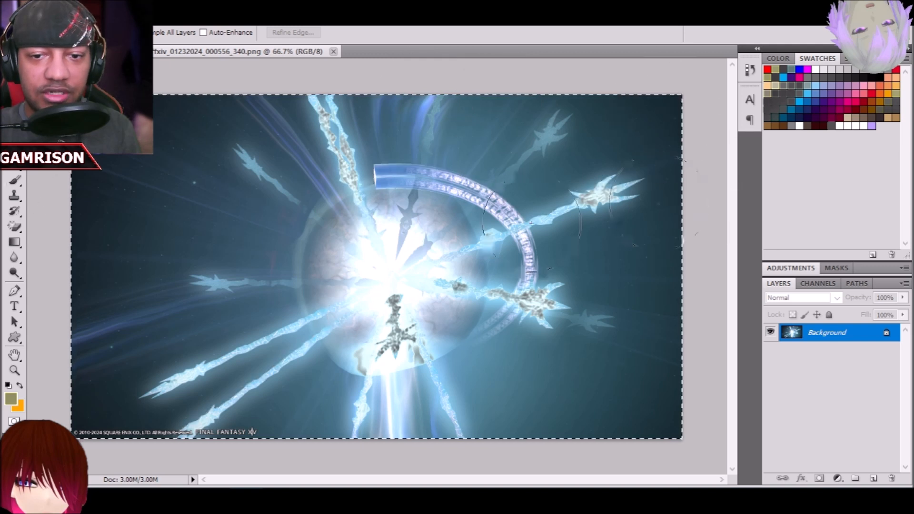
{"action": "key", "text": "ctrl+a"}
{"action": "key", "text": "ctrl+c"}
{"action": "key", "text": "ctrl+Tab"}
{"action": "key", "text": "ctrl+v"}
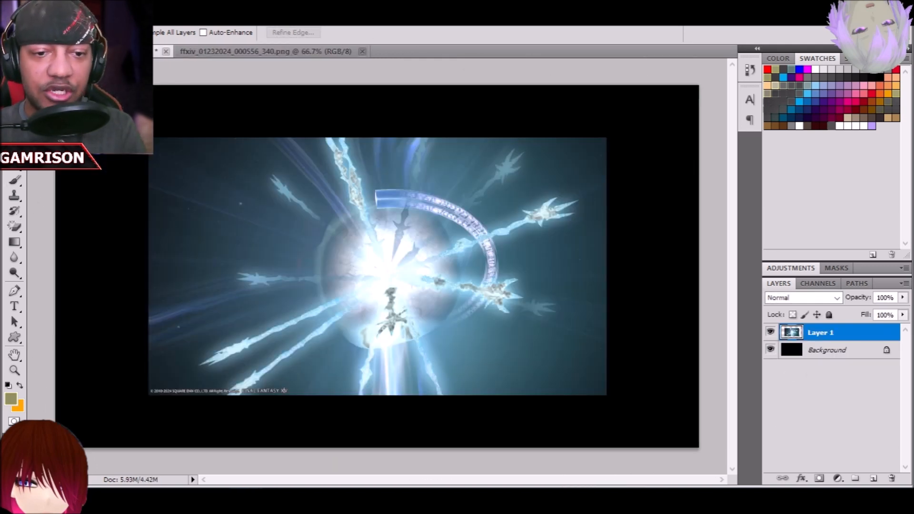
Move the pasted screenshot to the canvas corner and stretch it to fill the whole thumbnail canvas
{"action": "key", "text": "ctrl+t"}
{"action": "left_click_drag", "start_coordinate": [327, 204], "coordinate": [237, 256]}
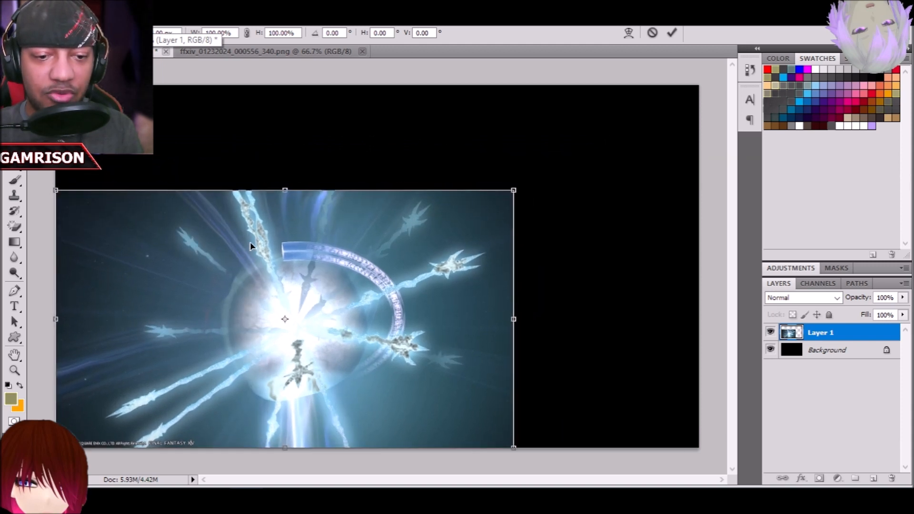
{"action": "left_click_drag", "start_coordinate": [284, 190], "coordinate": [284, 85]}
{"action": "left_click_drag", "start_coordinate": [508, 270], "coordinate": [696, 268]}
{"action": "key", "text": "Return"}
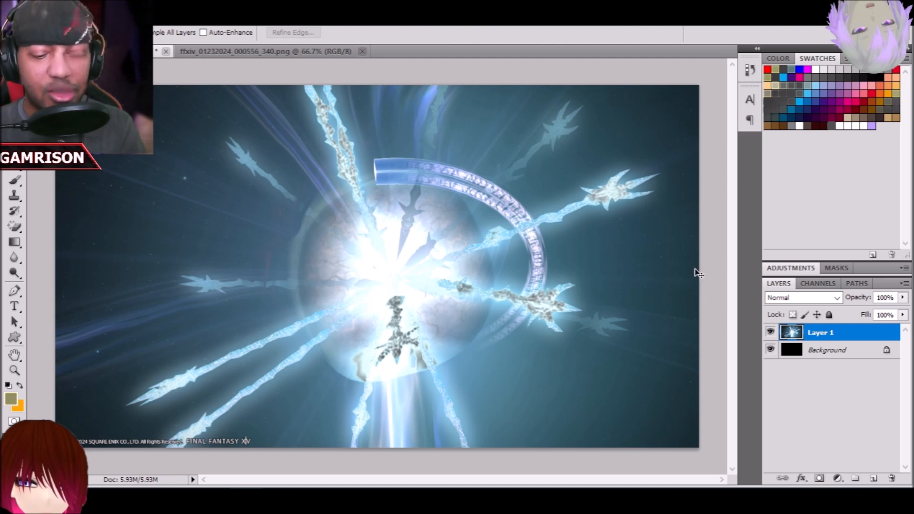
Enlarge the background screenshot to 112.66%, reposition it so it still covers the canvas, and close the source screenshot document
{"action": "key", "text": "ctrl+t"}
{"action": "left_click_drag", "start_coordinate": [697, 86], "coordinate": [727, 69]}
{"action": "left_click_drag", "start_coordinate": [55, 448], "coordinate": [4, 478]}
{"action": "left_click_drag", "start_coordinate": [443, 326], "coordinate": [437, 312]}
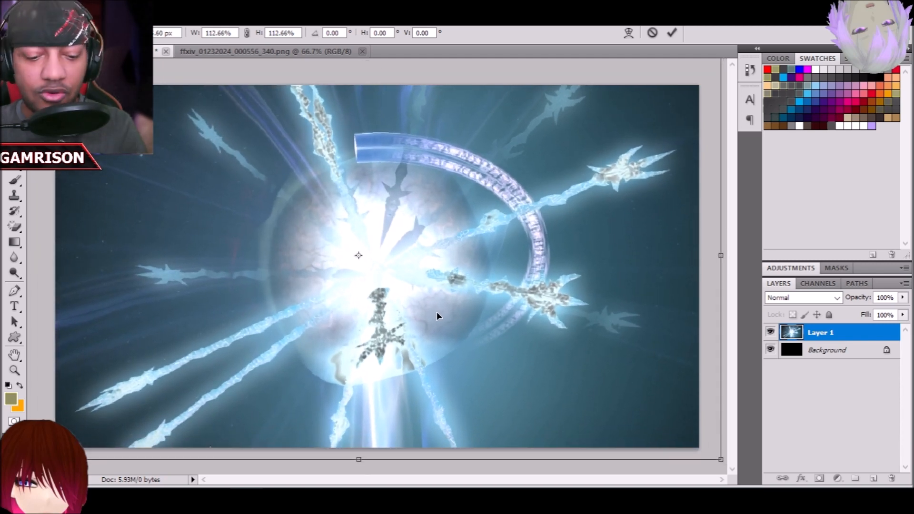
{"action": "key", "text": "Return"}
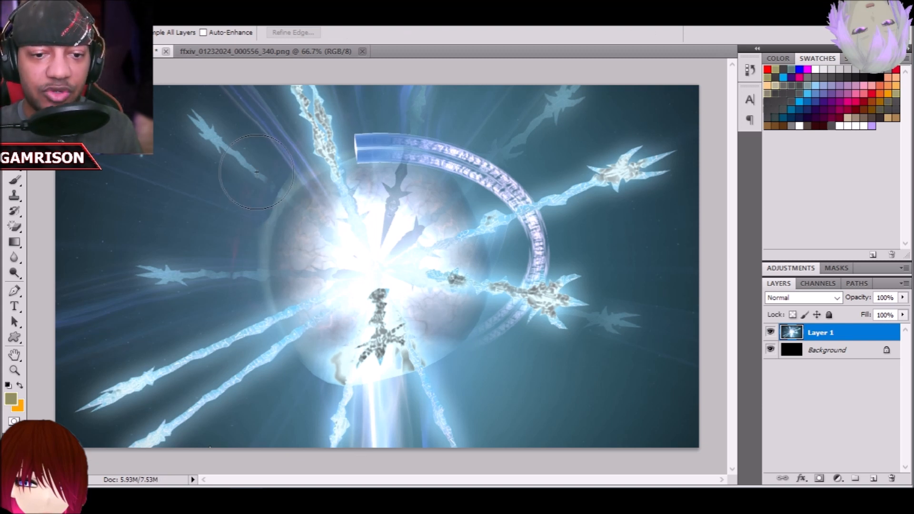
{"action": "left_click", "coordinate": [362, 51]}
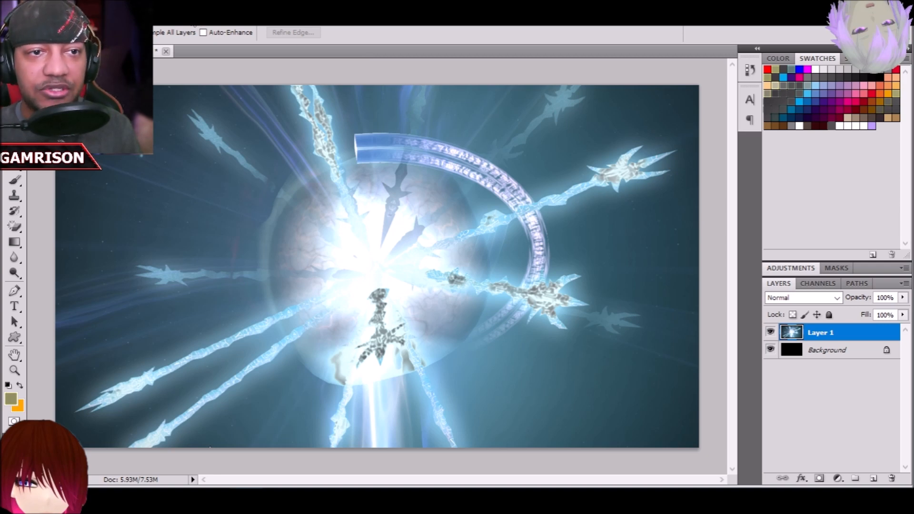
Apply the Film Grain filter to Layer 1 with grain 2, highlight area 0 and intensity 0
{"action": "left_click", "coordinate": [188, 20]}
{"action": "mouse_move", "coordinate": [250, 121]}
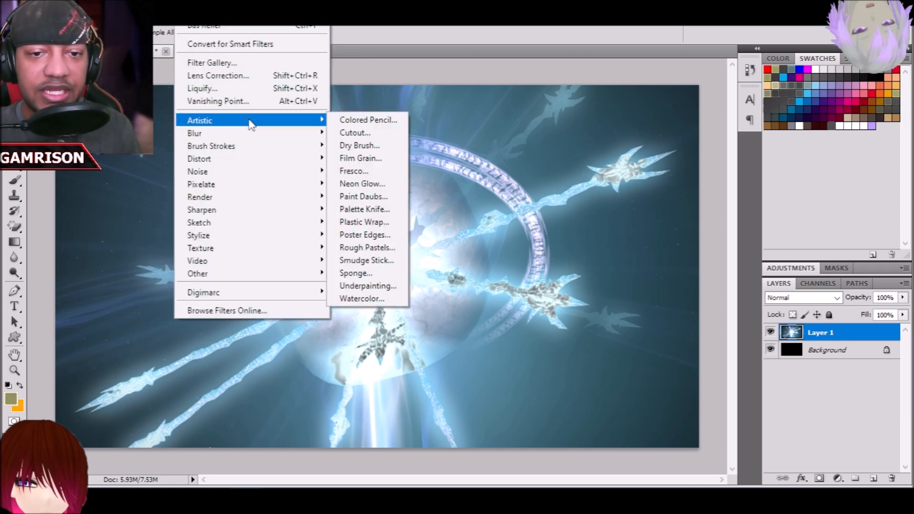
{"action": "left_click", "coordinate": [366, 163]}
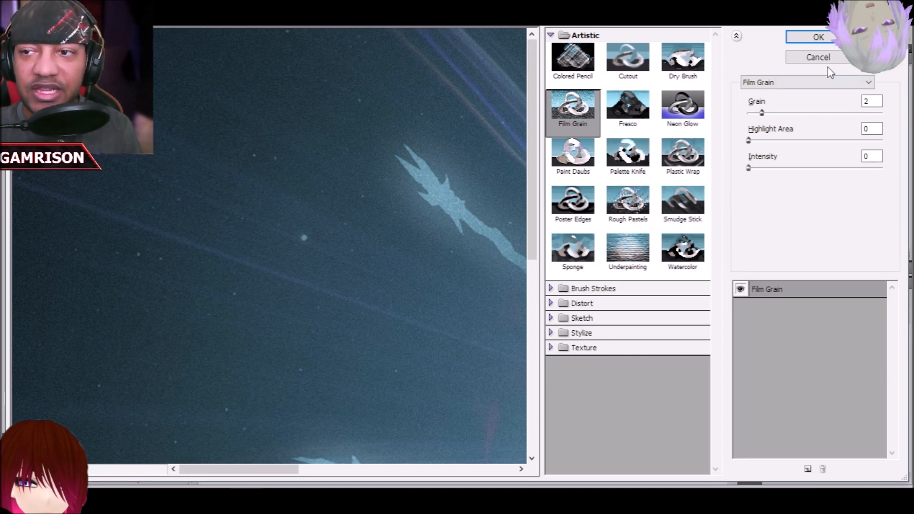
{"action": "left_click", "coordinate": [818, 38]}
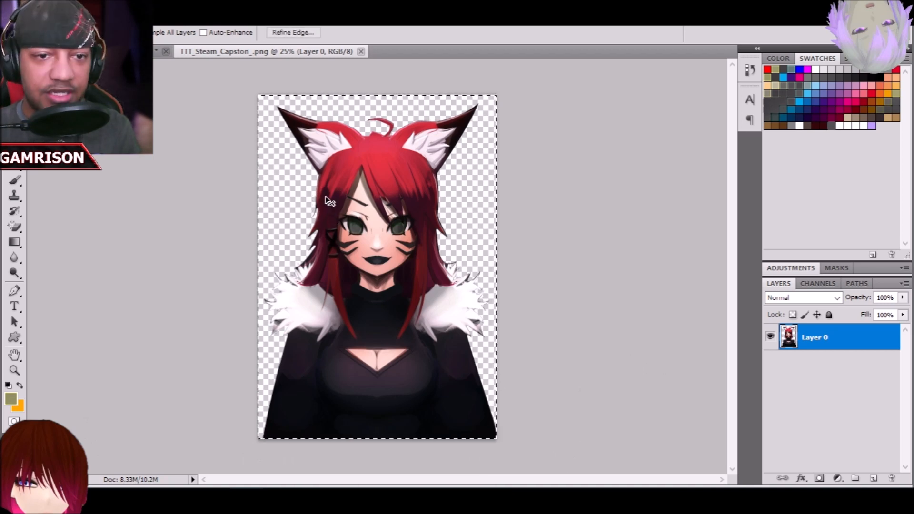
Paste the copied red-haired fox-eared character into the thumbnail, scale it to 89.14% and center it with the ears near the upper edge
{"action": "left_click", "coordinate": [143, 51]}
{"action": "key", "text": "ctrl+v"}
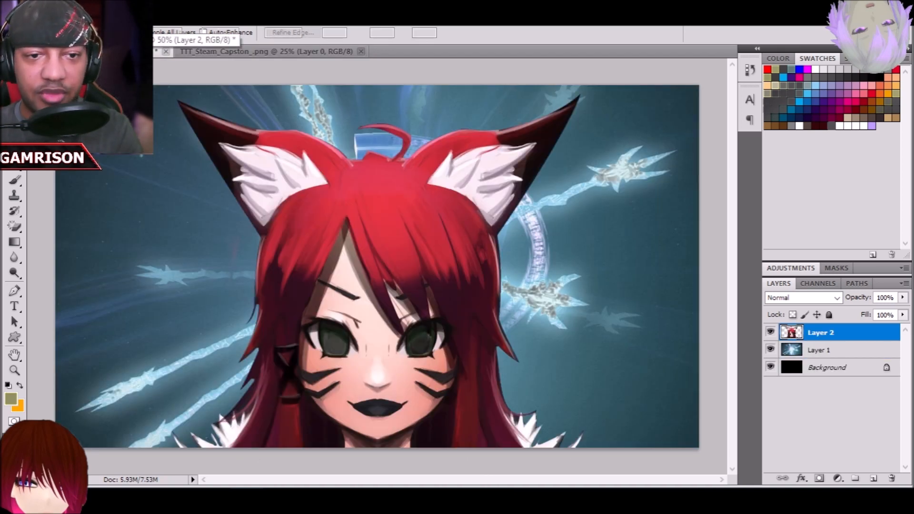
{"action": "key", "text": "ctrl+t"}
{"action": "left_click_drag", "start_coordinate": [139, 85], "coordinate": [192, 160]}
{"action": "left_click_drag", "start_coordinate": [388, 302], "coordinate": [372, 214]}
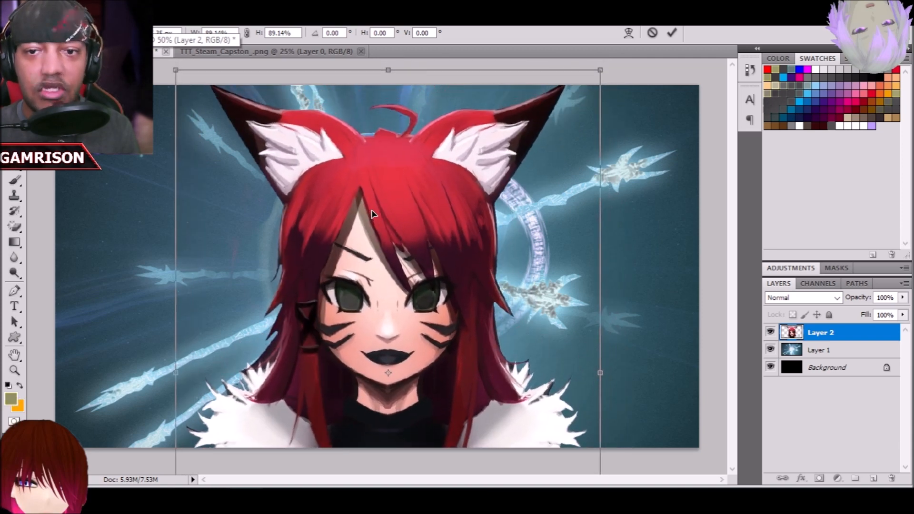
{"action": "key", "text": "Return"}
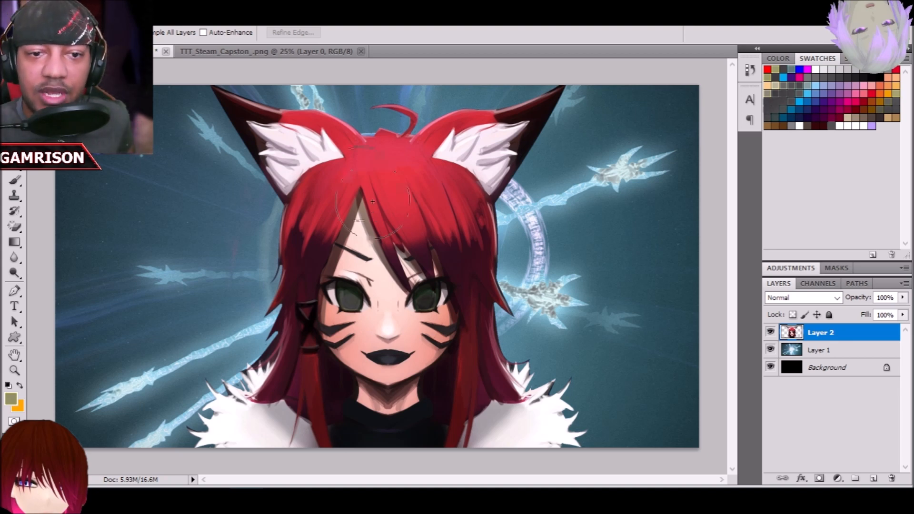
Apply Film Grain to the character layer with grain 2, highlight area 0 and intensity 0, and close the character's source document
{"action": "left_click", "coordinate": [183, 24]}
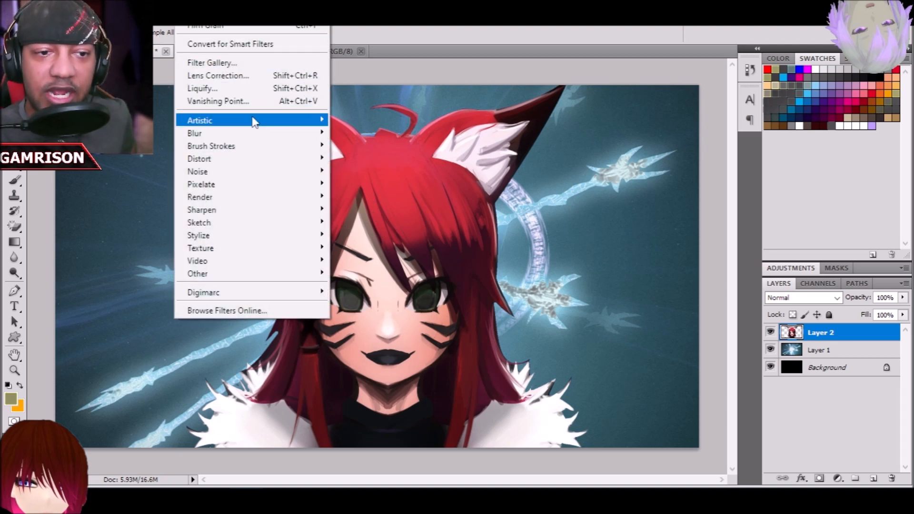
{"action": "mouse_move", "coordinate": [255, 122]}
{"action": "left_click", "coordinate": [360, 158]}
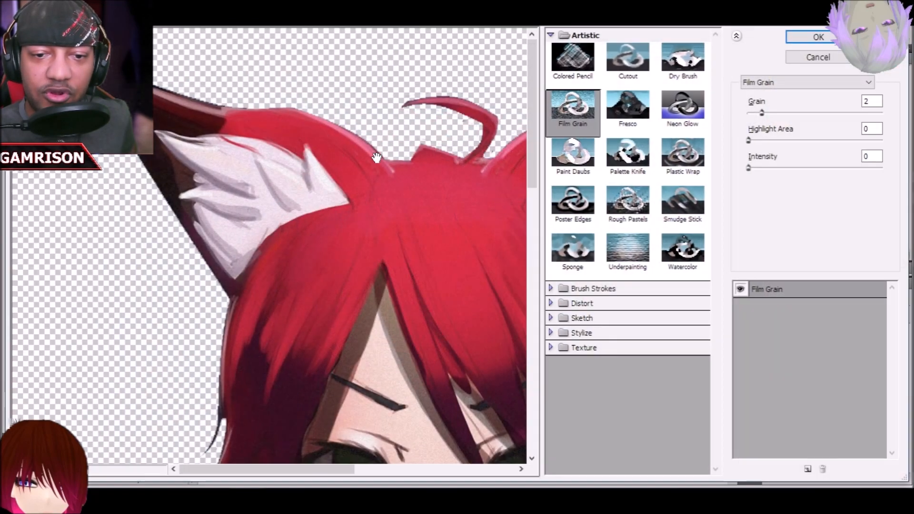
{"action": "left_click", "coordinate": [817, 39]}
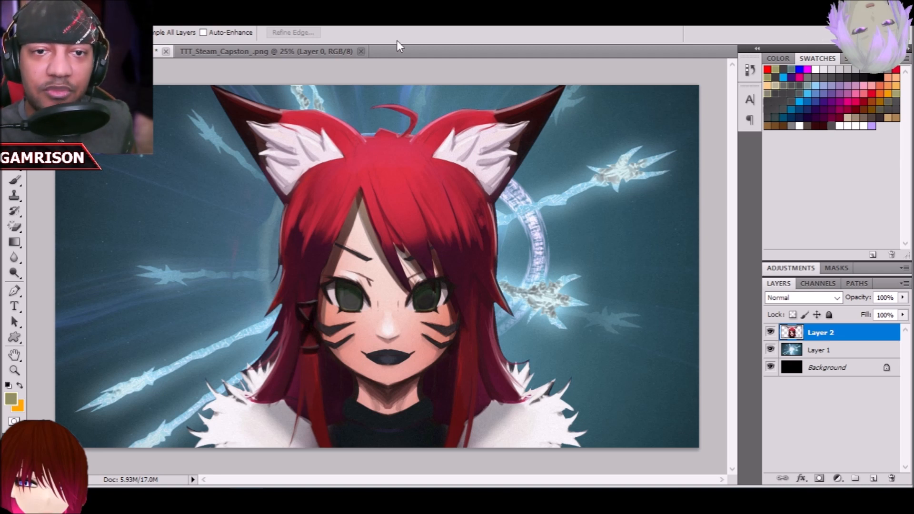
{"action": "left_click", "coordinate": [360, 52]}
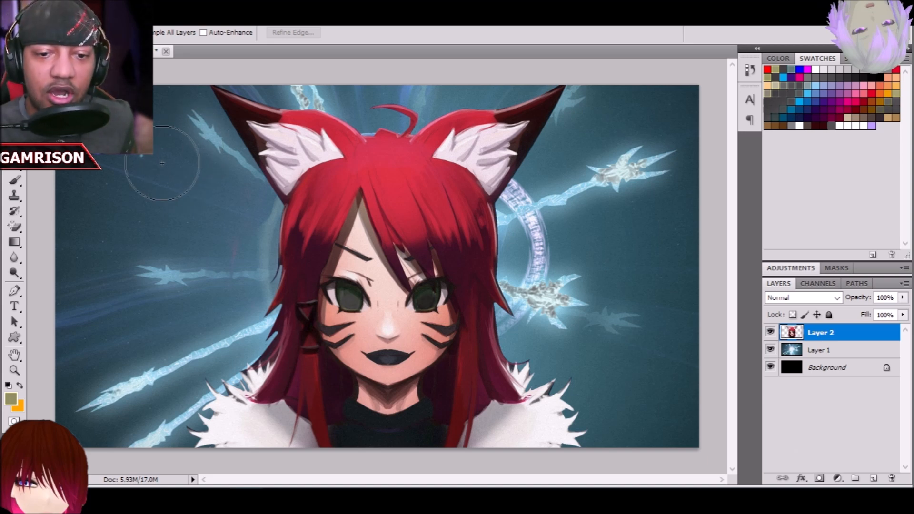
Set the character layer's brightness to 41 and contrast to 100, and toggle its visibility to compare it with the background
{"action": "left_click", "coordinate": [88, 21]}
{"action": "mouse_move", "coordinate": [115, 44]}
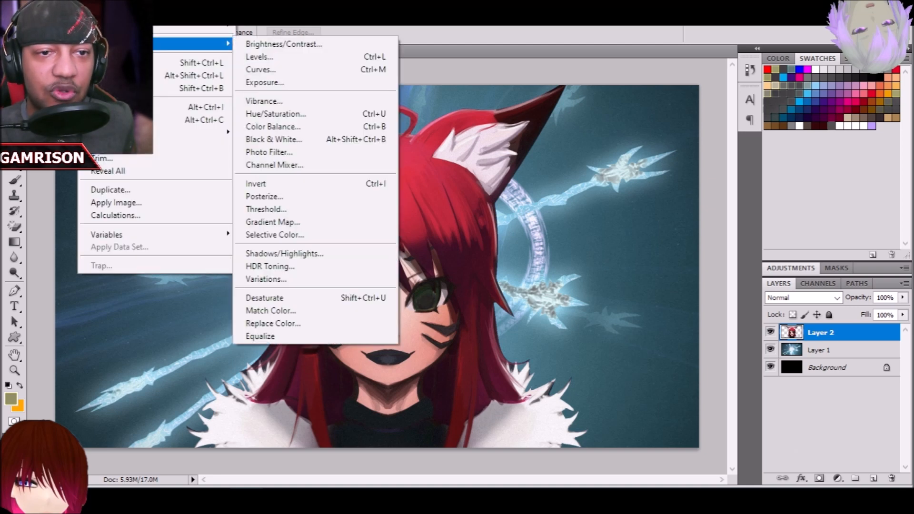
{"action": "left_click", "coordinate": [286, 44]}
{"action": "left_click_drag", "start_coordinate": [733, 336], "coordinate": [802, 336]}
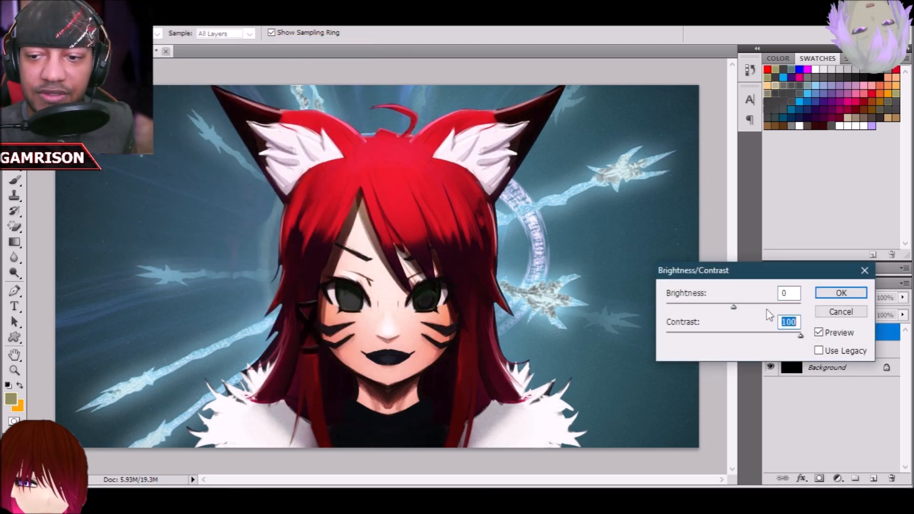
{"action": "left_click_drag", "start_coordinate": [734, 307], "coordinate": [751, 307]}
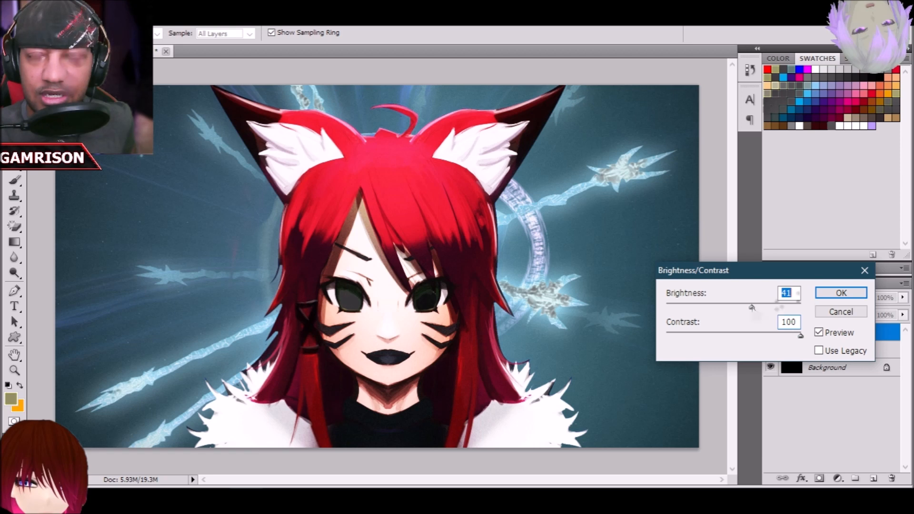
{"action": "left_click", "coordinate": [842, 293]}
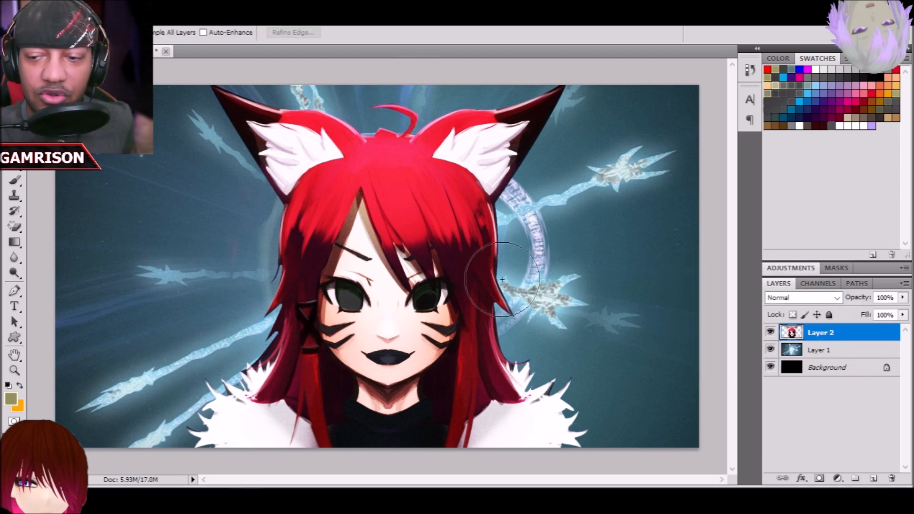
{"action": "left_click", "coordinate": [770, 333]}
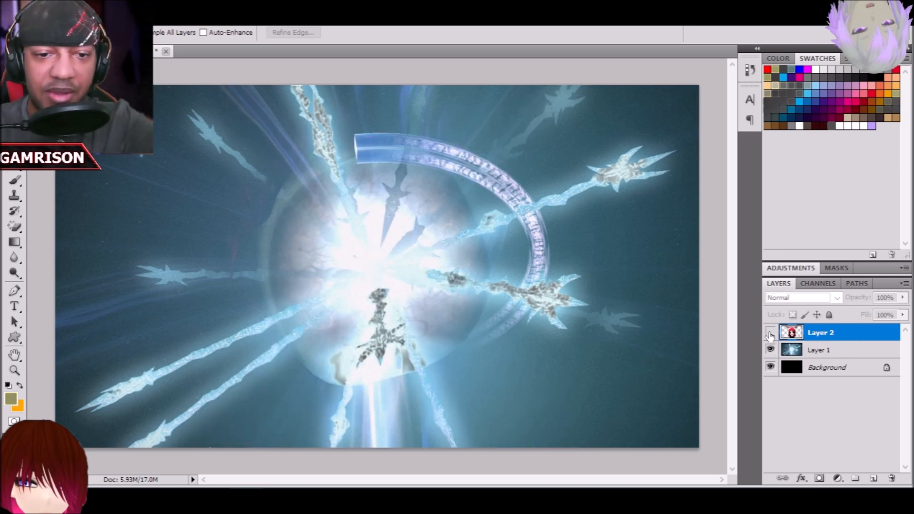
{"action": "left_click", "coordinate": [770, 333]}
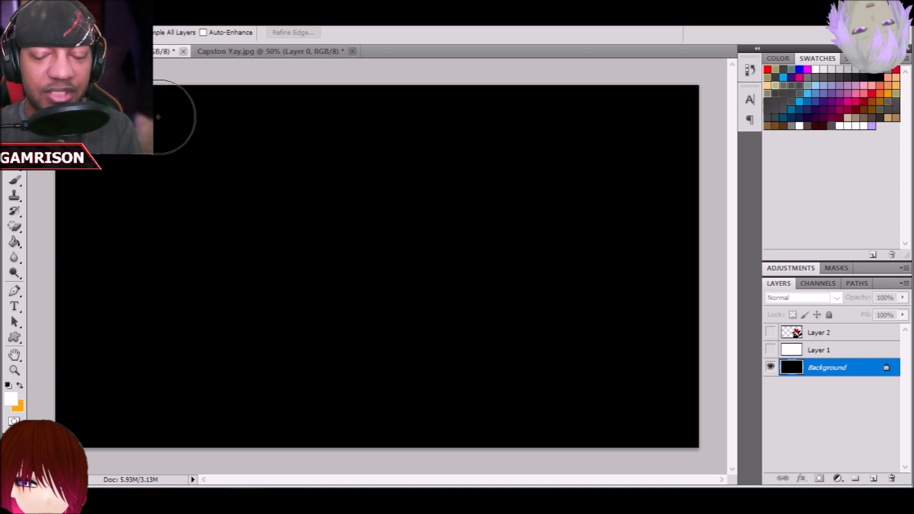
Add a new layer directly above the Background, fill it with pure red, and switch to the Type tool
{"action": "left_click", "coordinate": [874, 478]}
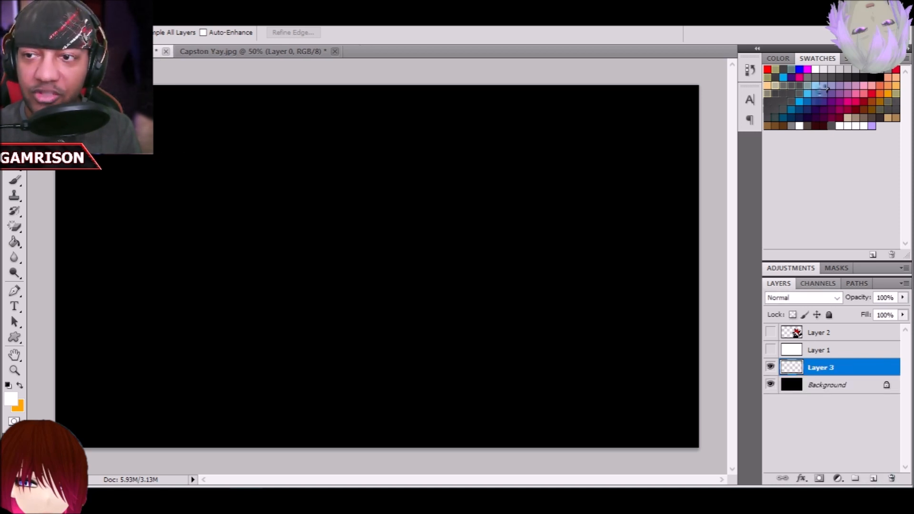
{"action": "left_click", "coordinate": [768, 69]}
{"action": "left_click", "coordinate": [14, 242]}
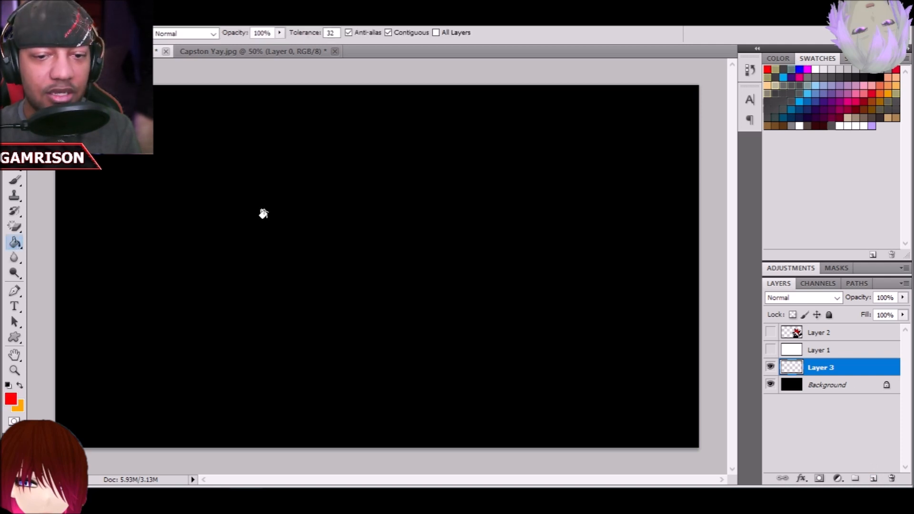
{"action": "left_click", "coordinate": [265, 213]}
{"action": "left_click", "coordinate": [14, 306]}
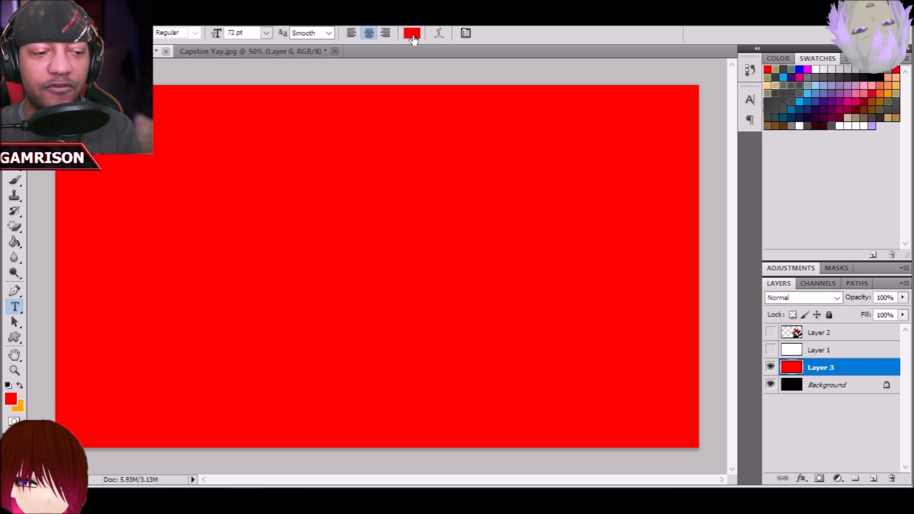
{"action": "left_click", "coordinate": [413, 33]}
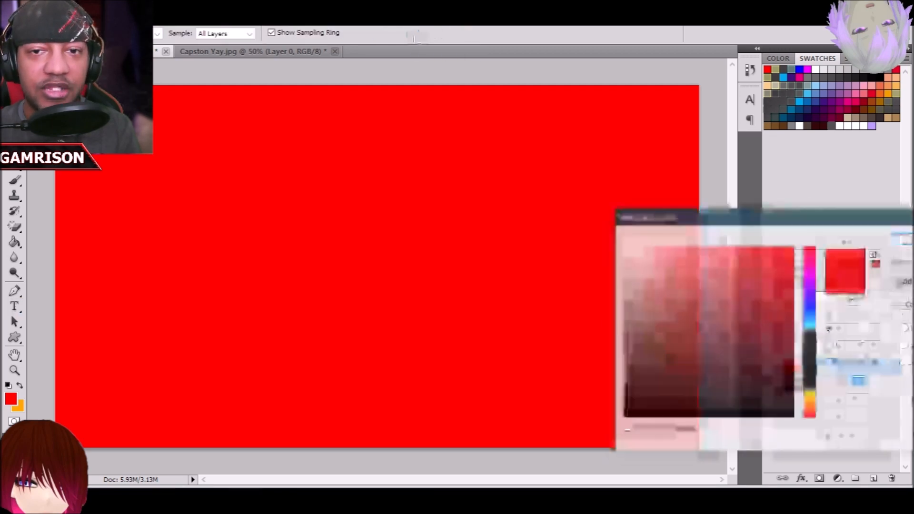
{"action": "type", "text": "200"}
{"action": "left_click", "coordinate": [906, 239]}
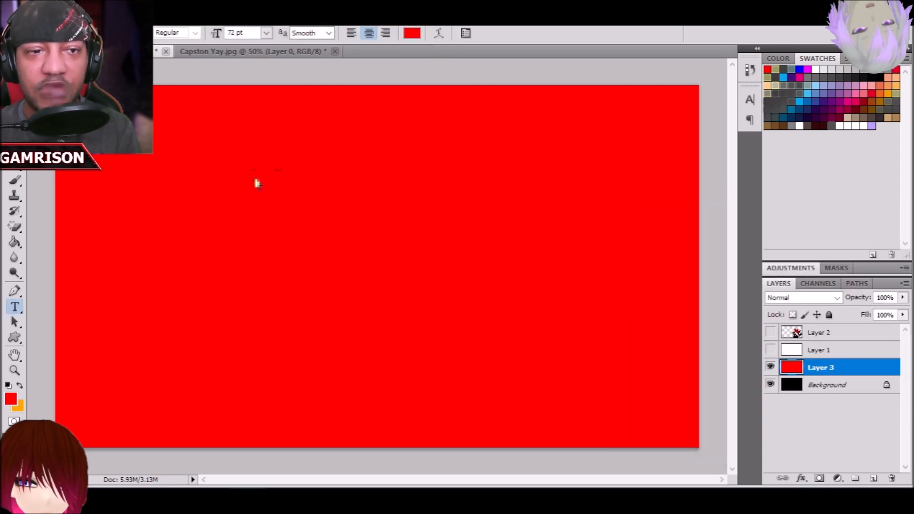
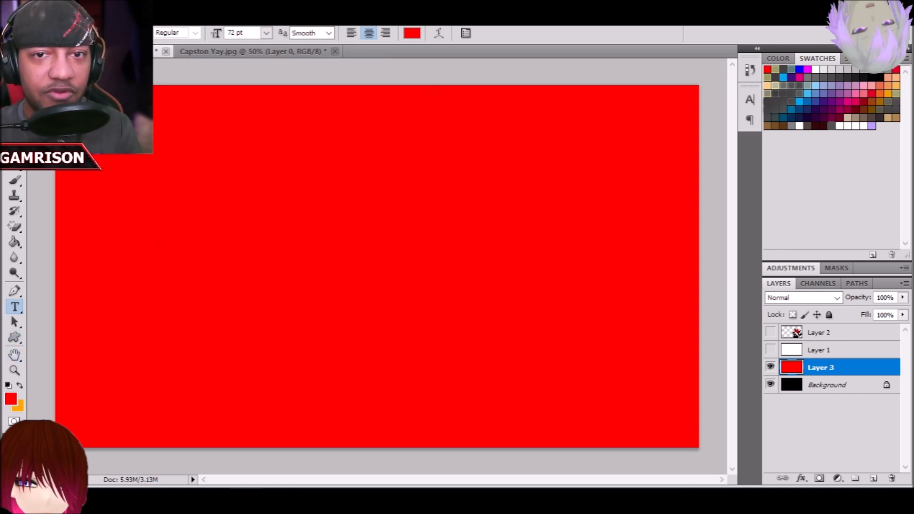
Set the text color to white (ffffff)
{"action": "left_click", "coordinate": [411, 32]}
{"action": "left_click", "coordinate": [691, 273]}
{"action": "left_click", "coordinate": [623, 247]}
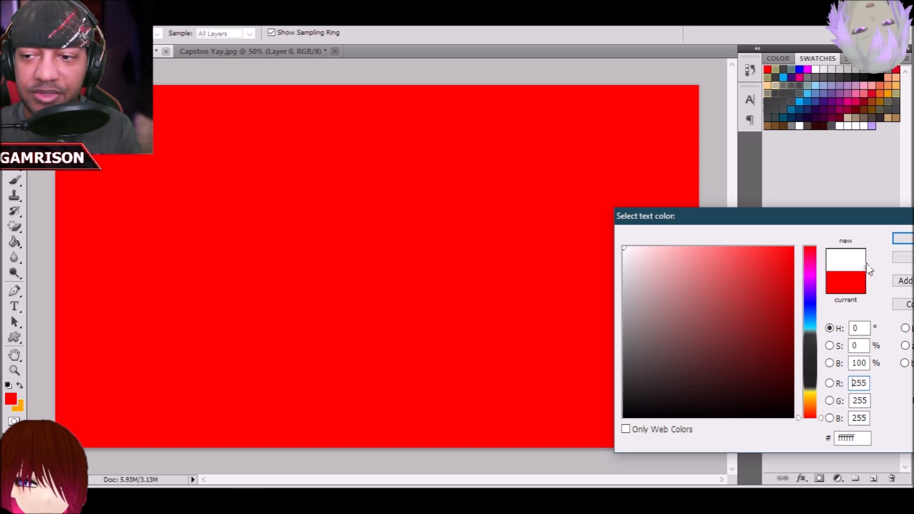
{"action": "left_click", "coordinate": [903, 238]}
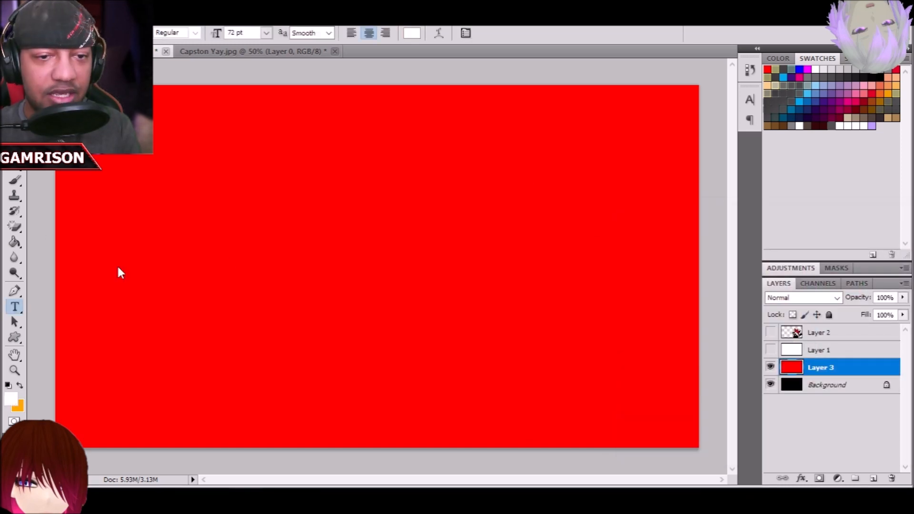
{"action": "left_click", "coordinate": [360, 245]}
{"action": "type", "text": "GLAZ"}
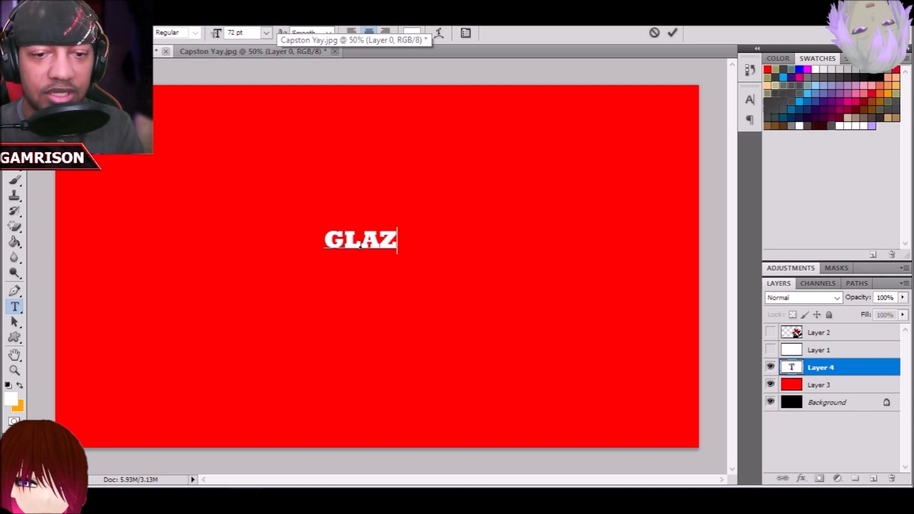
{"action": "type", "text": "ED"}
{"action": "key", "text": "Return"}
{"action": "type", "text": "L"}
{"action": "key", "text": "ctrl+z"}
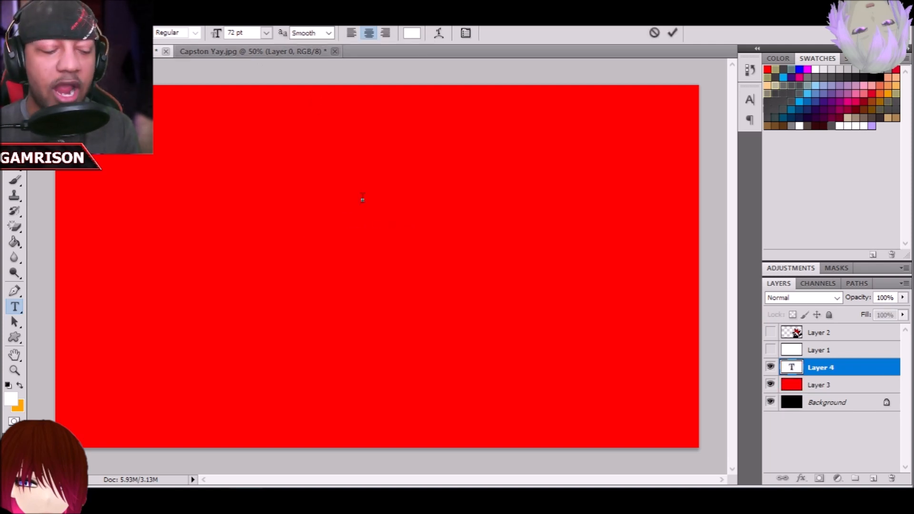
Enter the title text CHIMKN in the new text layer on the red canvas
{"action": "type", "text": "CHI"}
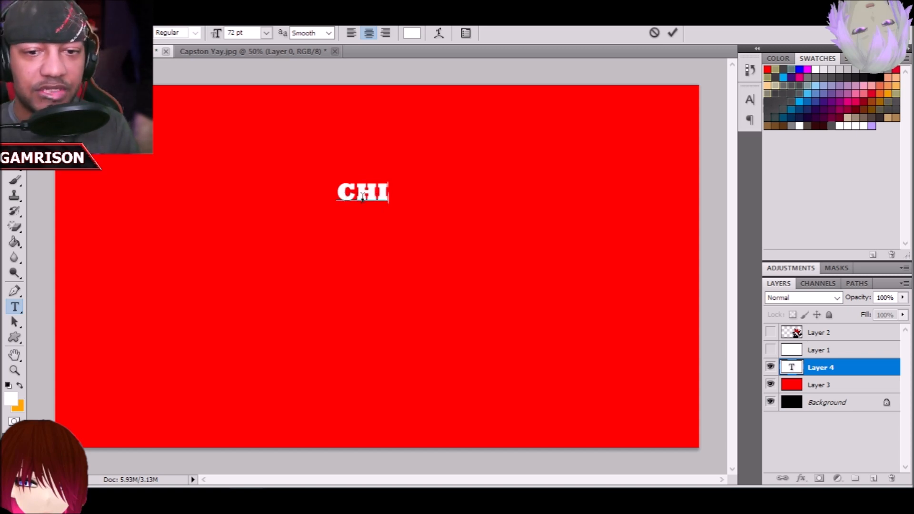
{"action": "type", "text": "MKN"}
{"action": "key", "text": "Return"}
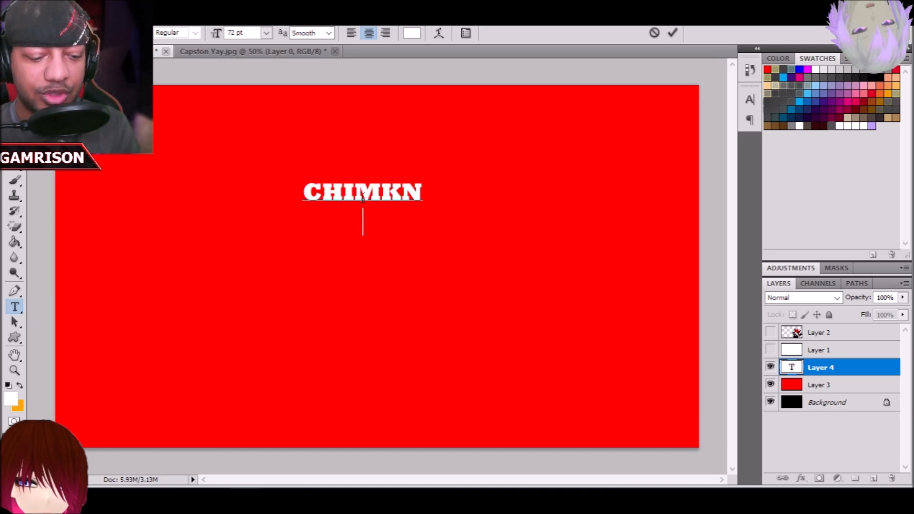
{"action": "type", "text": "NUGGIES"}
{"action": "key", "text": "BackSpace"}
{"action": "key", "text": "BackSpace"}
{"action": "key", "text": "BackSpace"}
{"action": "key", "text": "BackSpace"}
{"action": "key", "text": "BackSpace"}
{"action": "key", "text": "BackSpace"}
{"action": "key", "text": "BackSpace"}
{"action": "key", "text": "BackSpace"}
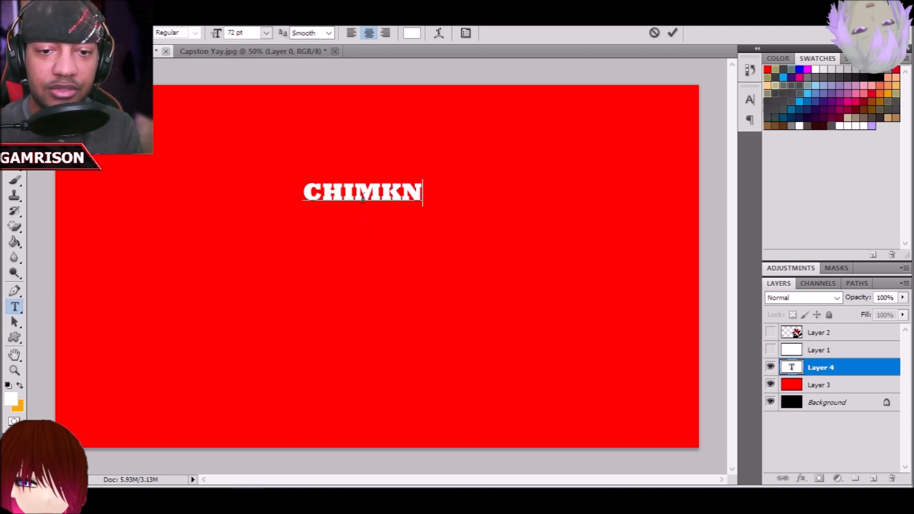
Commit the CHIMKN text, scale it proportionally to about 269%, and move it over the upper-left part of the canvas
{"action": "left_click", "coordinate": [820, 385]}
{"action": "left_click", "coordinate": [824, 369]}
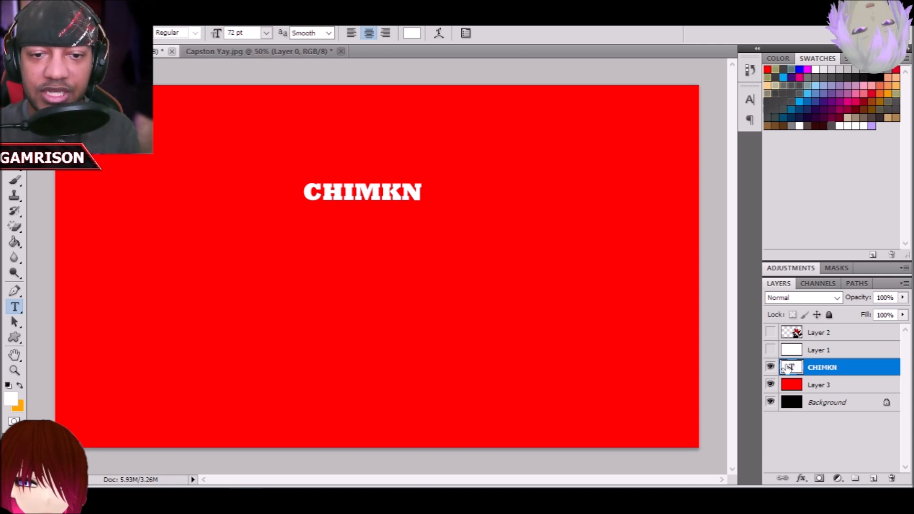
{"action": "key", "text": "ctrl+t"}
{"action": "left_click_drag", "start_coordinate": [434, 186], "coordinate": [616, 94]}
{"action": "left_click_drag", "start_coordinate": [491, 167], "coordinate": [370, 202]}
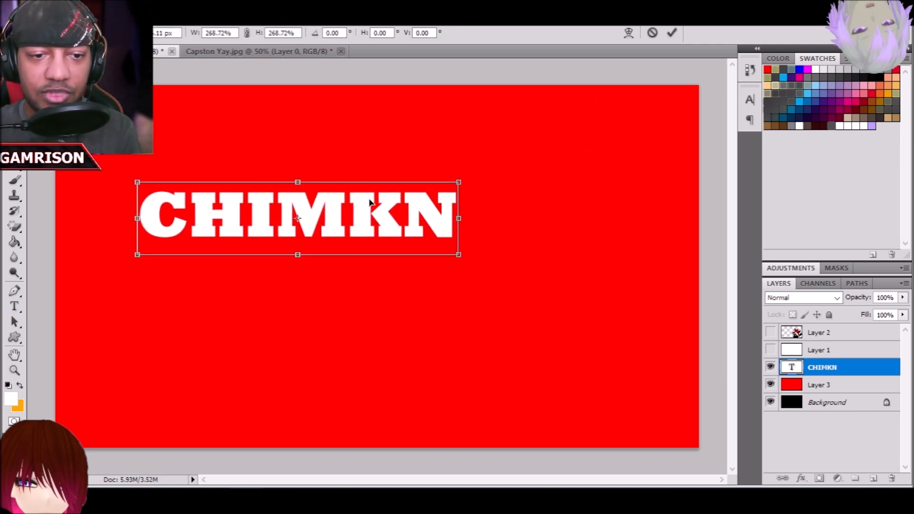
{"action": "key", "text": "Return"}
Add a black Drop Shadow to the CHIMKN layer with opacity 100%, distance 0, spread 100% and size 15 px
{"action": "left_click", "coordinate": [123, 14]}
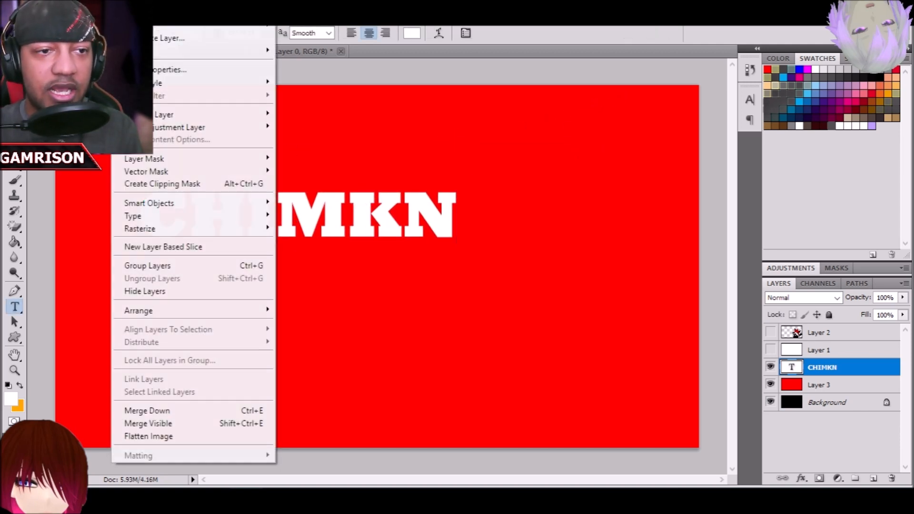
{"action": "mouse_move", "coordinate": [205, 86]}
{"action": "left_click", "coordinate": [320, 98]}
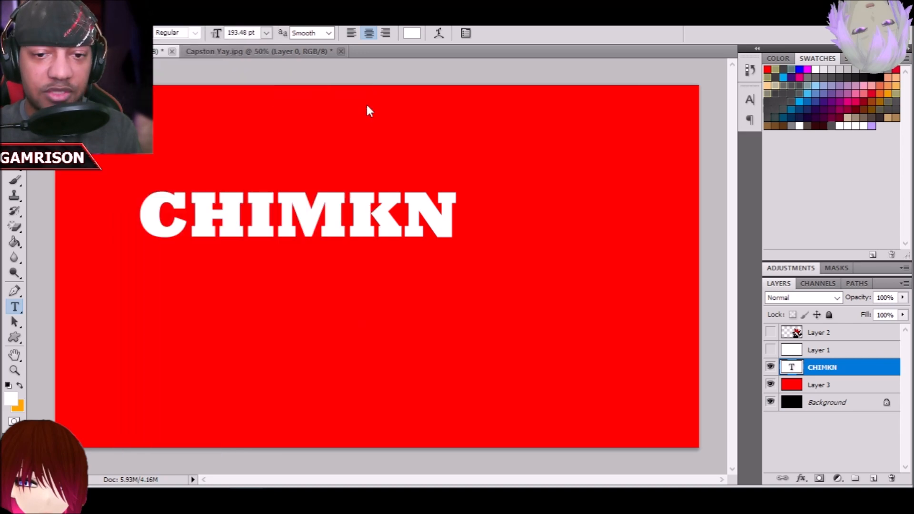
{"action": "left_click_drag", "start_coordinate": [724, 231], "coordinate": [785, 236]}
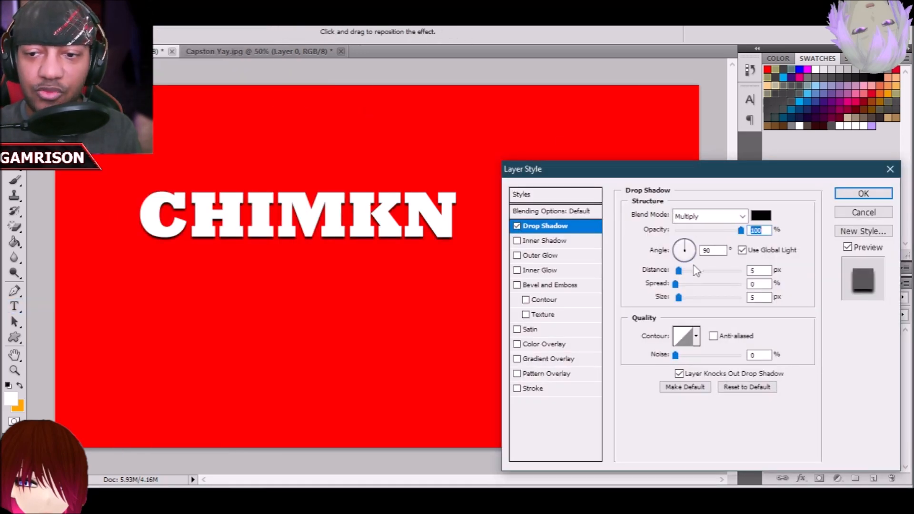
{"action": "left_click_drag", "start_coordinate": [679, 271], "coordinate": [781, 288]}
{"action": "key", "text": "Tab"}
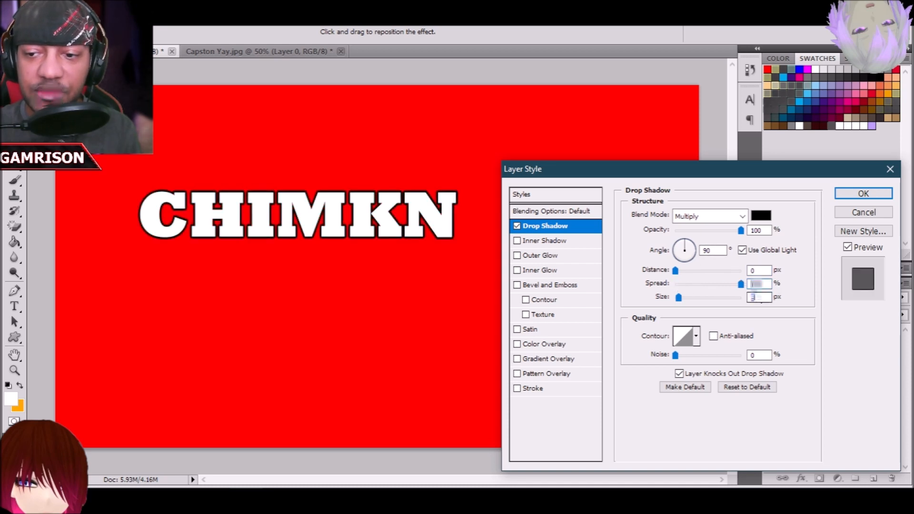
{"action": "type", "text": "15"}
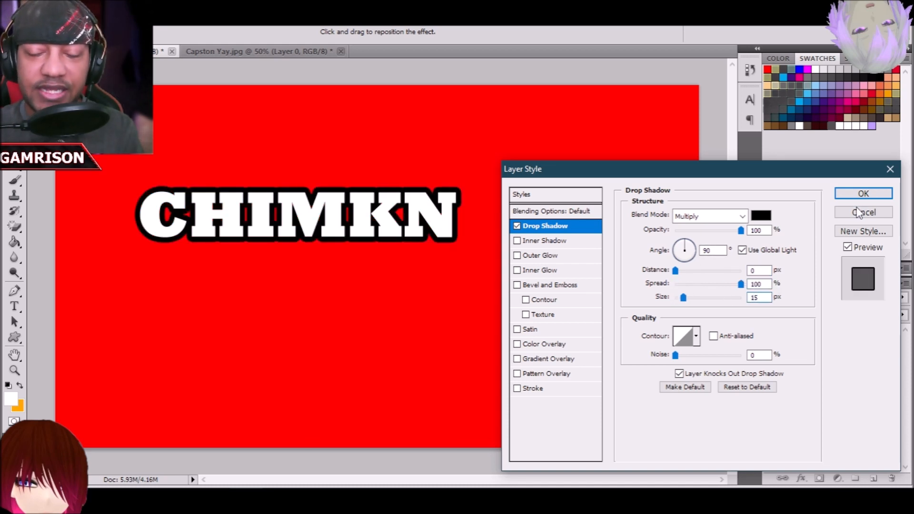
{"action": "left_click", "coordinate": [864, 193]}
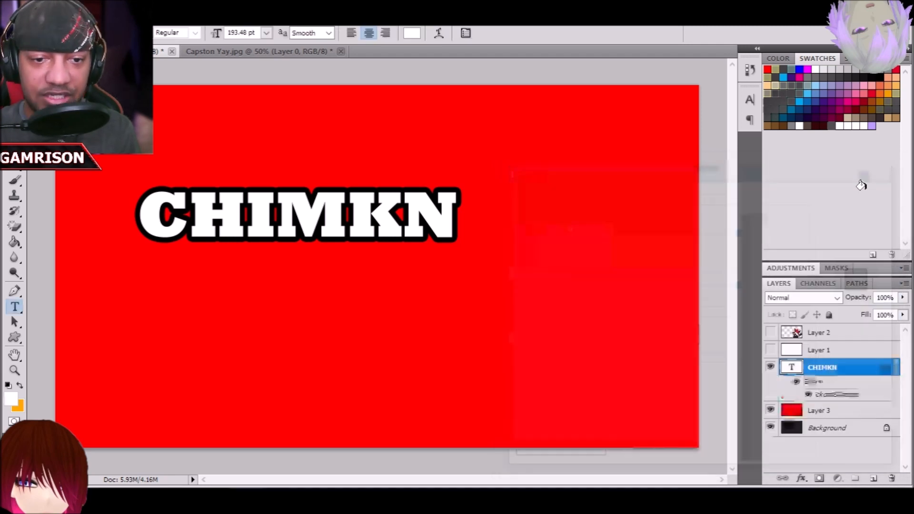
Duplicate the CHIMKN text layer under the suggested copy name
{"action": "right_click", "coordinate": [820, 368]}
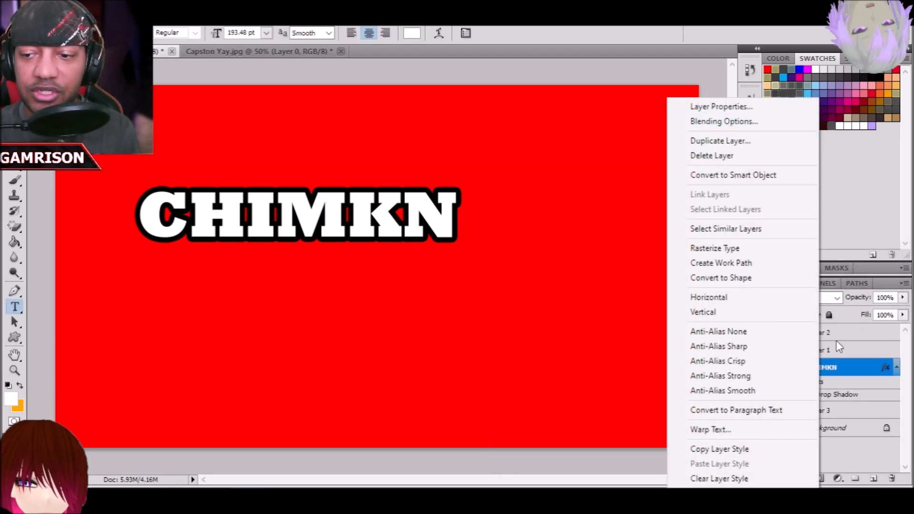
{"action": "left_click", "coordinate": [710, 142]}
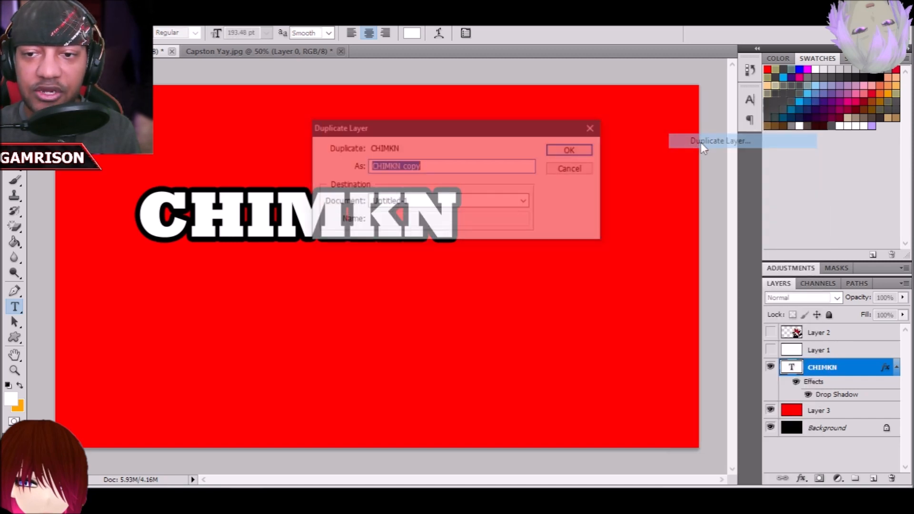
{"action": "left_click", "coordinate": [562, 151]}
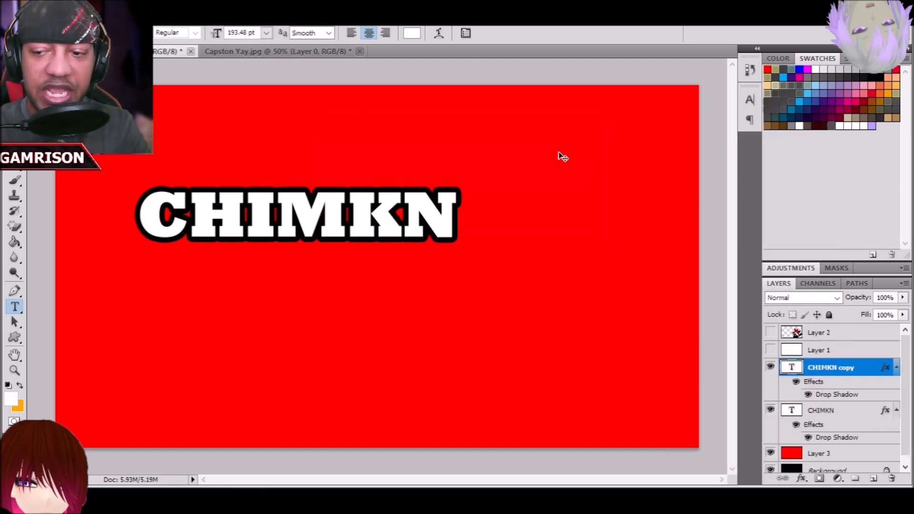
Move the CHIMKN copy straight down until it sits just below the original with a small gap between them
{"action": "key", "text": "ctrl+t"}
{"action": "key", "text": "shift+Down"}
{"action": "key", "text": "shift+Down"}
{"action": "key", "text": "shift+Down"}
{"action": "key", "text": "shift+Down"}
{"action": "key", "text": "shift+Down"}
{"action": "key", "text": "shift+Down"}
{"action": "key", "text": "shift+Down"}
{"action": "key", "text": "shift+Down"}
{"action": "key", "text": "shift+Down"}
{"action": "key", "text": "shift+Down"}
{"action": "key", "text": "shift+Down"}
{"action": "key", "text": "shift+Down"}
{"action": "key", "text": "shift+Down"}
{"action": "key", "text": "shift+Down"}
{"action": "key", "text": "shift+Down"}
{"action": "key", "text": "shift+Down"}
{"action": "key", "text": "shift+Down"}
{"action": "key", "text": "shift+Down"}
{"action": "key", "text": "shift+Down"}
{"action": "key", "text": "shift+Down"}
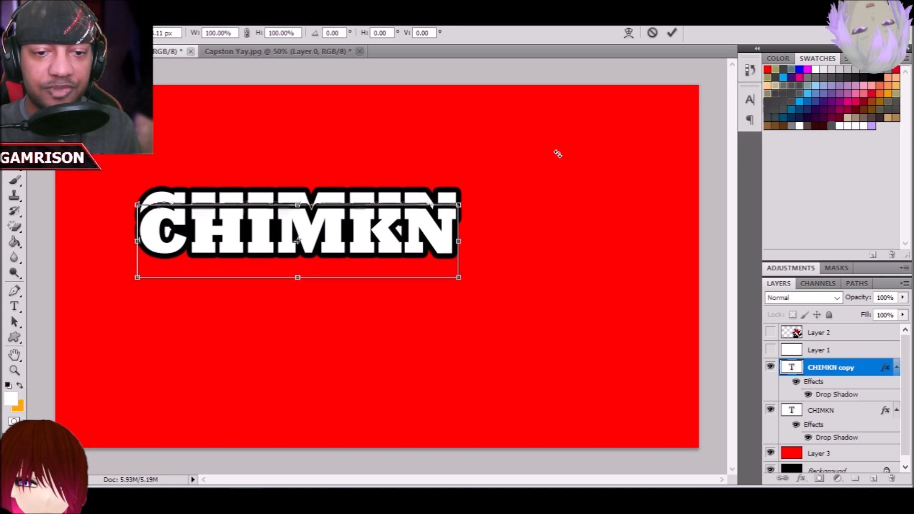
{"action": "key", "text": "shift+Down"}
{"action": "key", "text": "shift+Down"}
{"action": "key", "text": "shift+Down"}
{"action": "key", "text": "shift+Down"}
{"action": "key", "text": "shift+Down"}
{"action": "key", "text": "shift+Down"}
{"action": "key", "text": "shift+Down"}
{"action": "key", "text": "shift+Down"}
{"action": "key", "text": "shift+Down"}
{"action": "key", "text": "shift+Down"}
{"action": "key", "text": "shift+Down"}
{"action": "key", "text": "shift+Down"}
{"action": "key", "text": "shift+Down"}
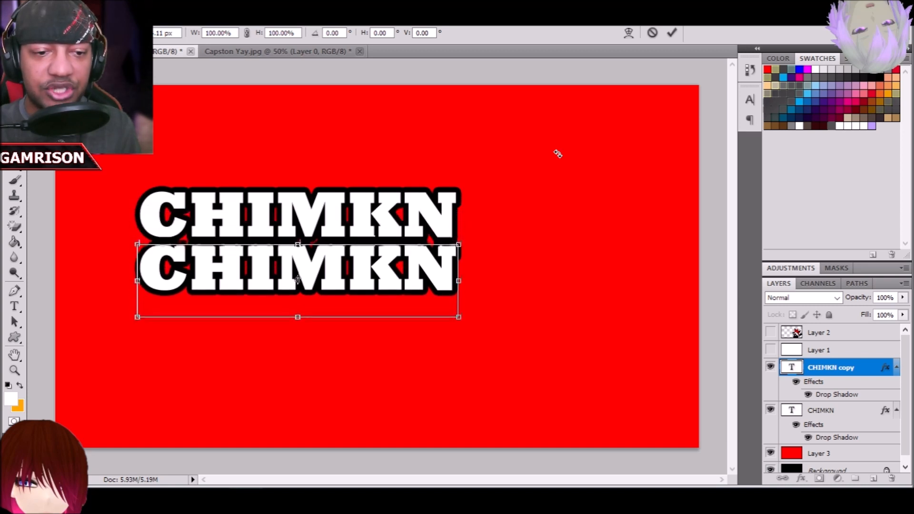
{"action": "key", "text": "Return"}
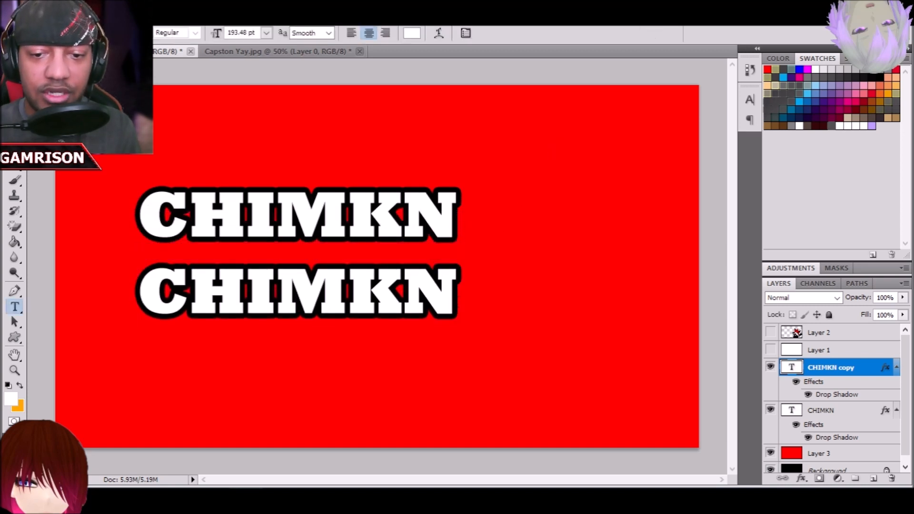
Replace the text of the lower CHIMKN copy with NUGGIES
{"action": "left_click", "coordinate": [454, 304]}
{"action": "key", "text": "BackSpace"}
{"action": "key", "text": "BackSpace"}
{"action": "key", "text": "BackSpace"}
{"action": "key", "text": "BackSpace"}
{"action": "key", "text": "BackSpace"}
{"action": "key", "text": "BackSpace"}
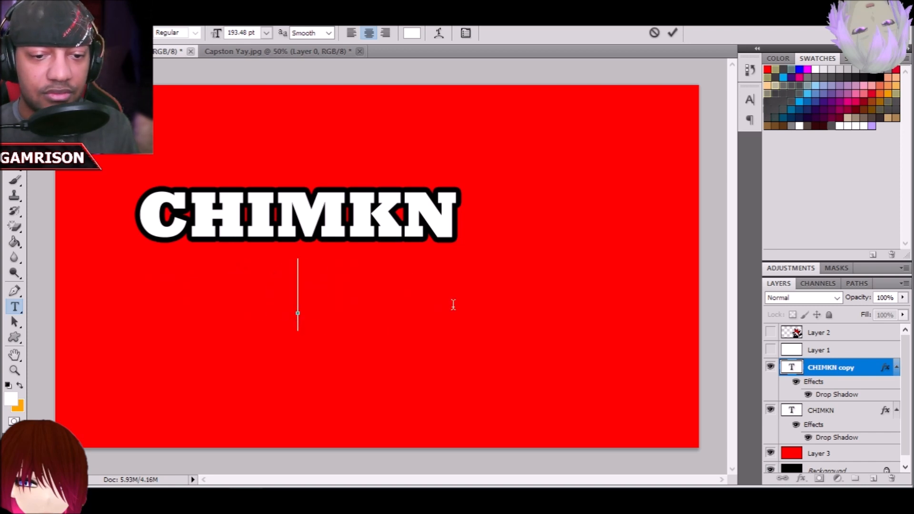
{"action": "type", "text": "B"}
{"action": "key", "text": "BackSpace"}
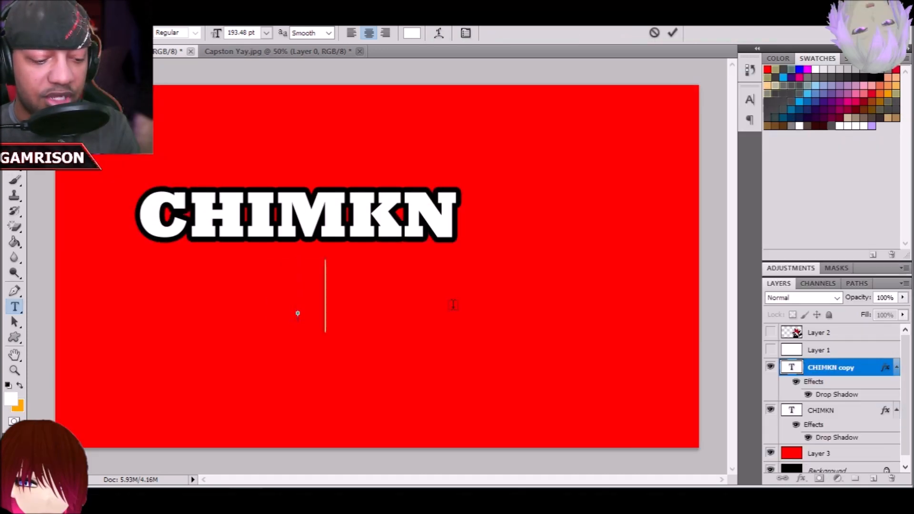
{"action": "type", "text": "NUGGIES"}
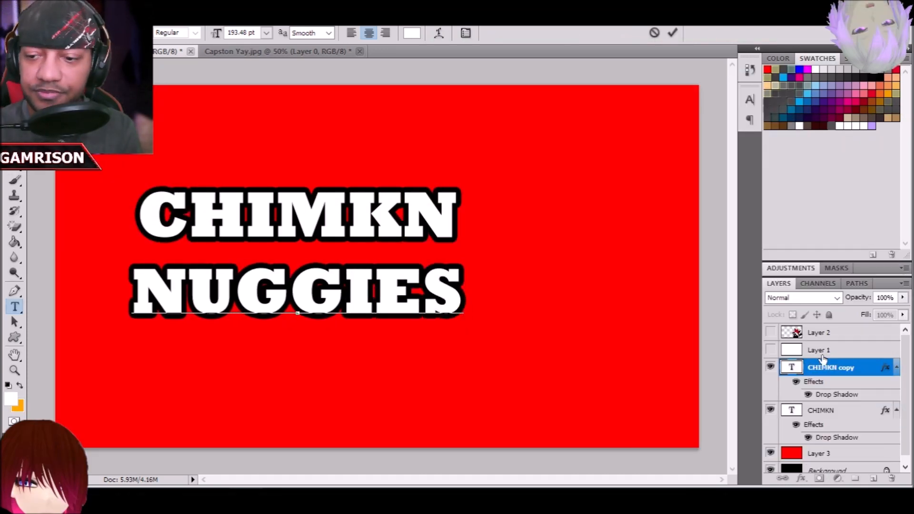
Scale the CHIMKN layer to about 106% and move it tight above NUGGIES so the black outlines overlap
{"action": "left_click", "coordinate": [827, 412]}
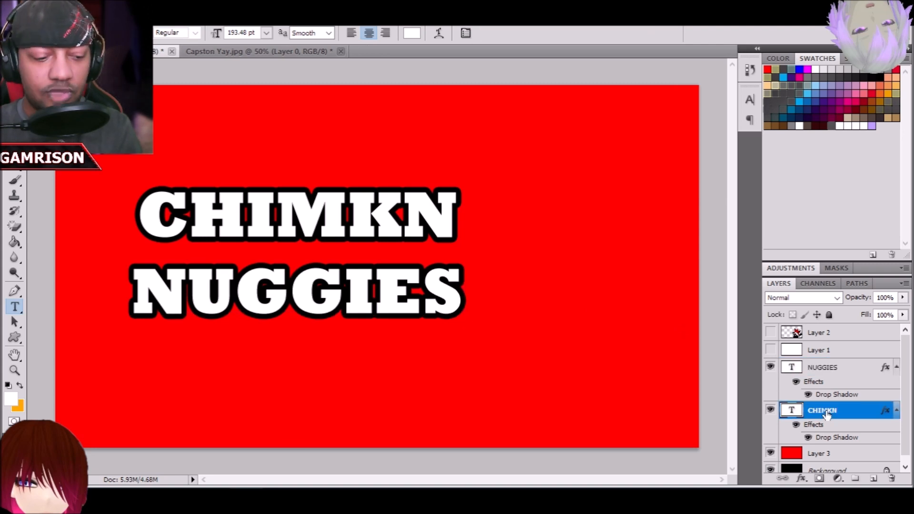
{"action": "key", "text": "ctrl+t"}
{"action": "left_click_drag", "start_coordinate": [253, 212], "coordinate": [238, 237]}
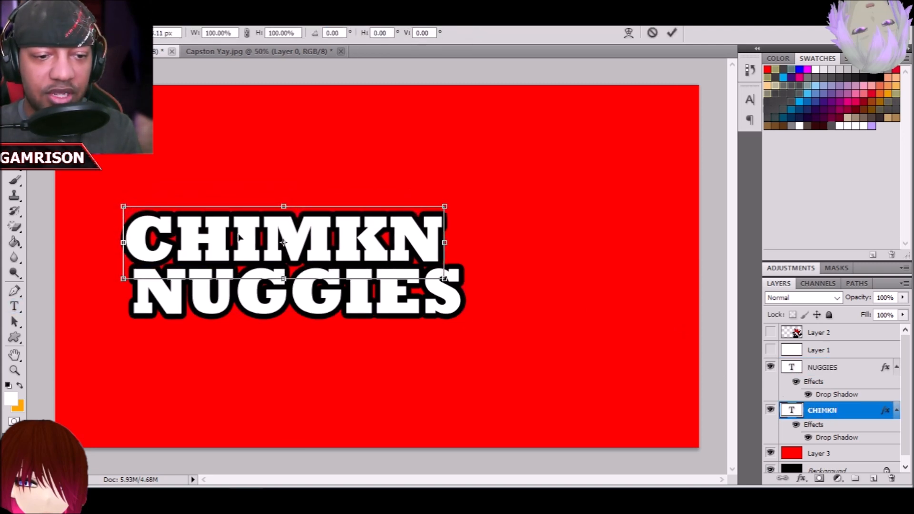
{"action": "left_click_drag", "start_coordinate": [444, 206], "coordinate": [468, 200]}
{"action": "key", "text": "Left"}
{"action": "key", "text": "Left"}
{"action": "key", "text": "Down"}
{"action": "key", "text": "Down"}
{"action": "key", "text": "Down"}
{"action": "key", "text": "Down"}
{"action": "key", "text": "Down"}
{"action": "key", "text": "Down"}
{"action": "key", "text": "Down"}
{"action": "key", "text": "Down"}
{"action": "key", "text": "Down"}
{"action": "key", "text": "Down"}
{"action": "key", "text": "Down"}
{"action": "key", "text": "Down"}
{"action": "key", "text": "Down"}
{"action": "key", "text": "Down"}
{"action": "key", "text": "Down"}
{"action": "key", "text": "Down"}
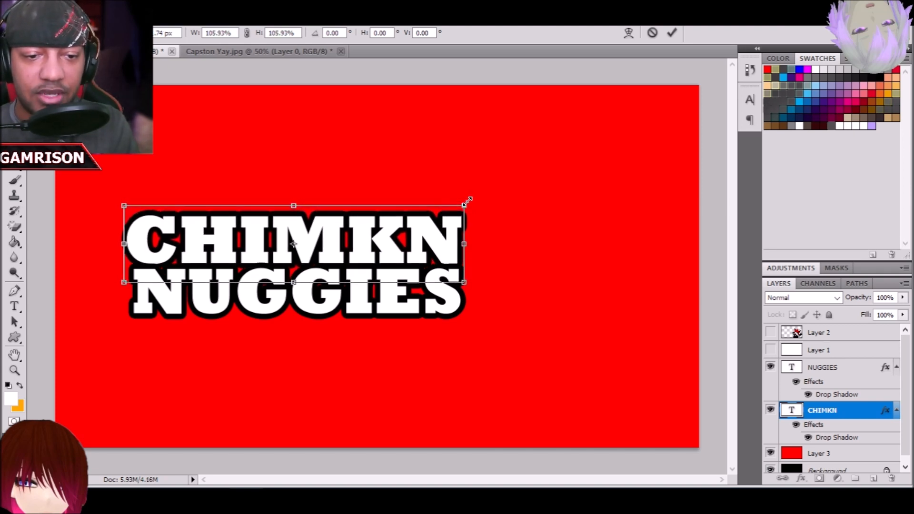
{"action": "key", "text": "Up"}
{"action": "key", "text": "Up"}
{"action": "key", "text": "Up"}
{"action": "key", "text": "Up"}
{"action": "key", "text": "Up"}
{"action": "key", "text": "Up"}
{"action": "key", "text": "Up"}
{"action": "key", "text": "Up"}
{"action": "key", "text": "Up"}
{"action": "key", "text": "Up"}
{"action": "key", "text": "Up"}
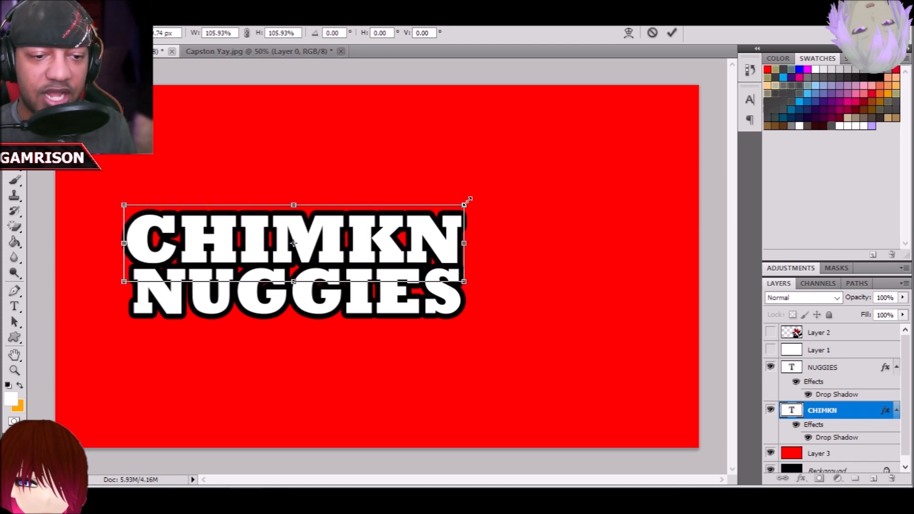
{"action": "key", "text": "Down"}
{"action": "key", "text": "Down"}
{"action": "key", "text": "Up"}
{"action": "key", "text": "Down"}
{"action": "key", "text": "Return"}
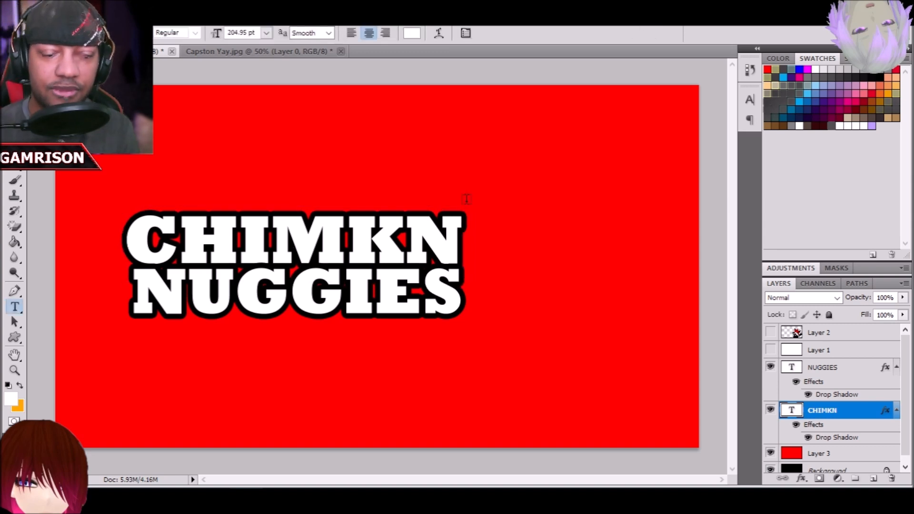
Select both title layers, enlarge them together until CHIMKN is about 277 pt, and reposition them near the canvas center
{"action": "left_click", "coordinate": [827, 366], "text": "ctrl"}
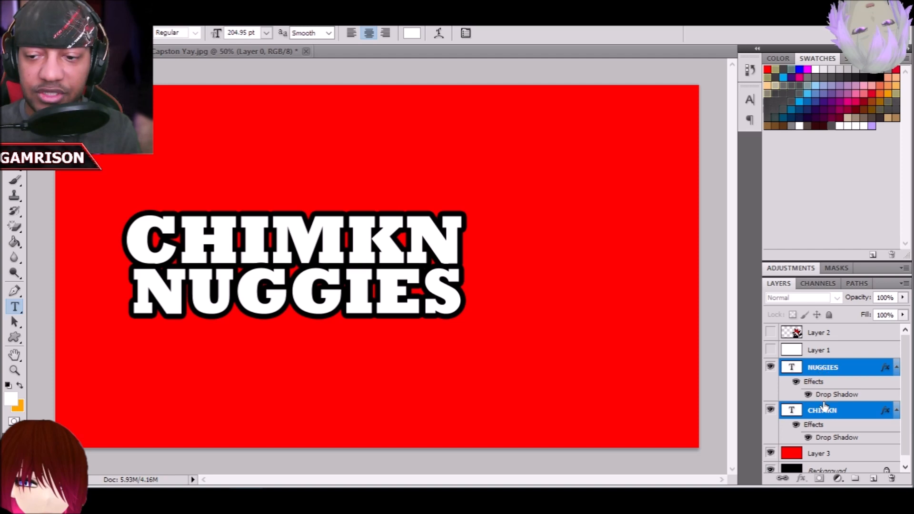
{"action": "key", "text": "ctrl+t"}
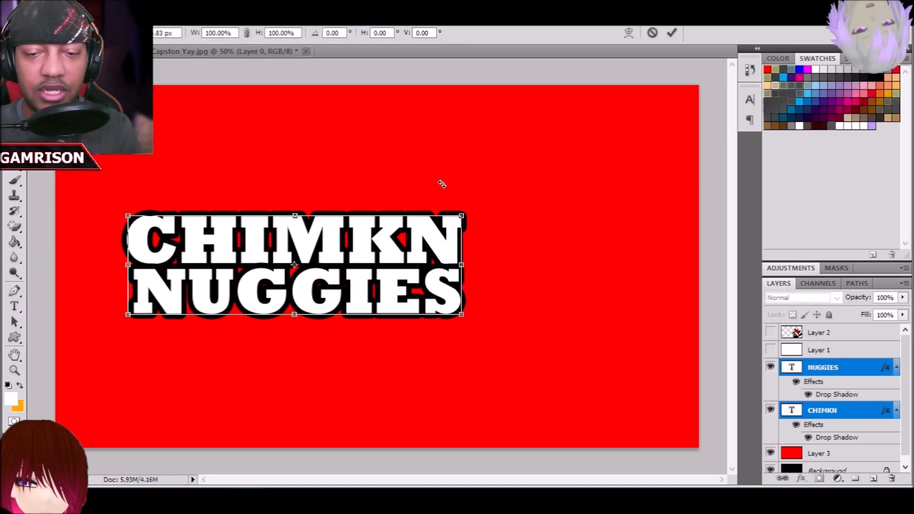
{"action": "left_click_drag", "start_coordinate": [461, 215], "coordinate": [576, 183]}
{"action": "left_click_drag", "start_coordinate": [411, 207], "coordinate": [432, 230]}
{"action": "key", "text": "Return"}
{"action": "key", "text": "t"}
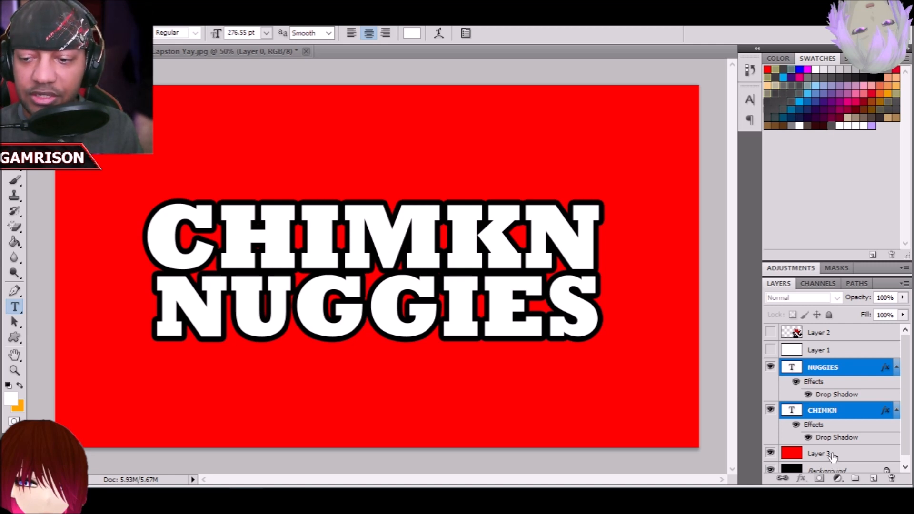
Merge the NUGGIES and CHIMKN text layers with a new layer added above red Layer 3 and dabbed with the Brush behind the title
{"action": "left_click", "coordinate": [832, 457]}
{"action": "left_click", "coordinate": [873, 479]}
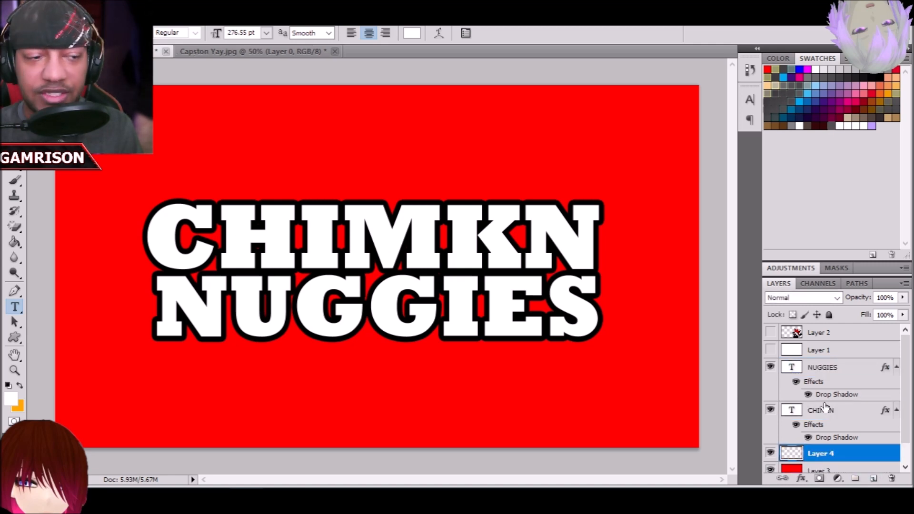
{"action": "left_click", "coordinate": [15, 185]}
{"action": "left_click", "coordinate": [47, 33]}
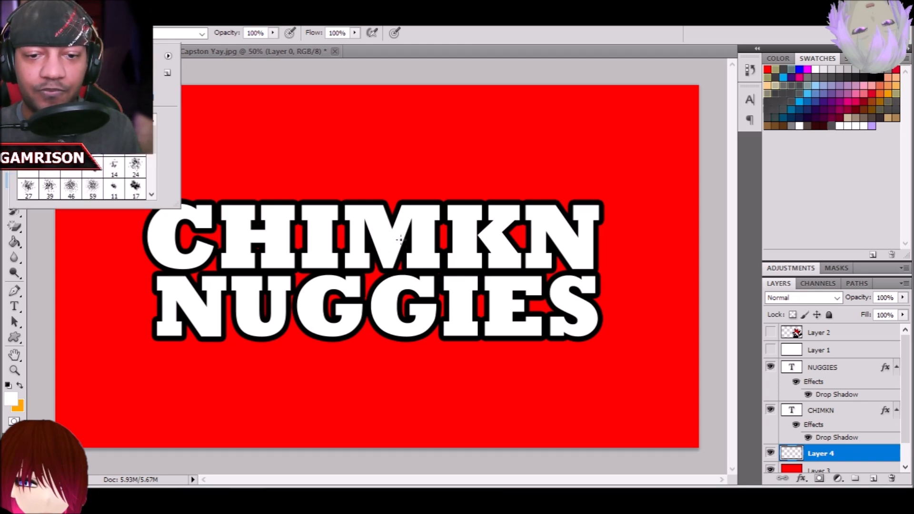
{"action": "left_click", "coordinate": [392, 234]}
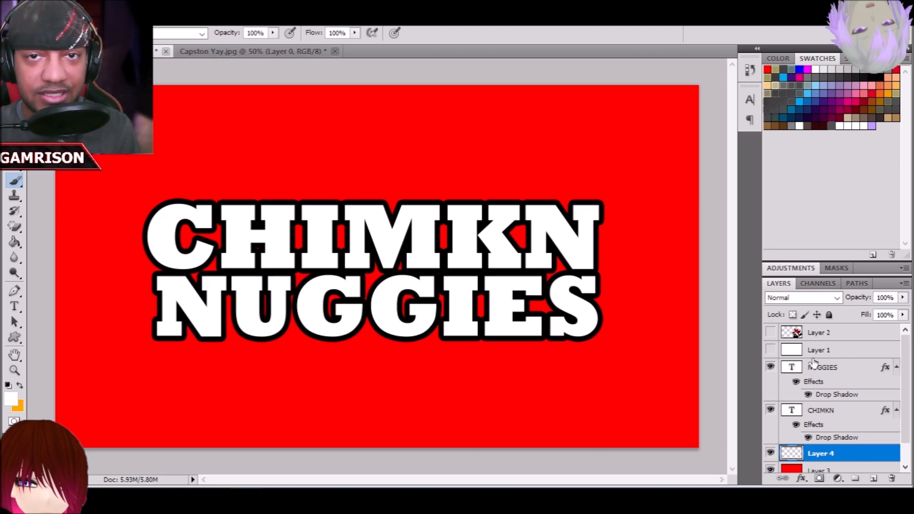
{"action": "left_click", "coordinate": [815, 369], "text": "shift"}
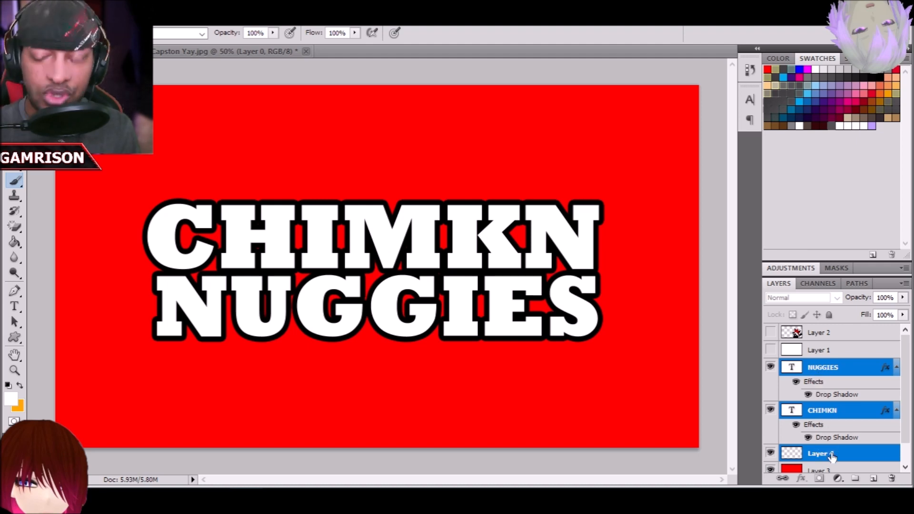
{"action": "left_click", "coordinate": [820, 428]}
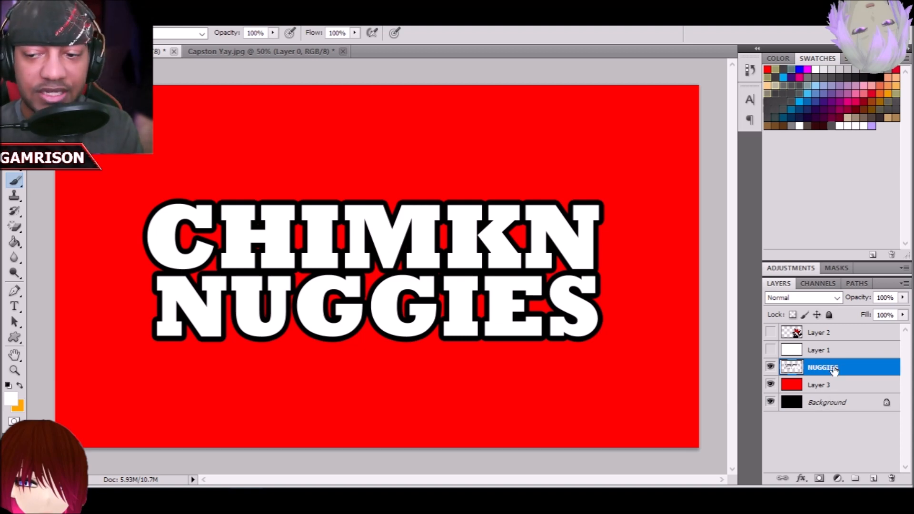
Duplicate the NUGGIES title layer and nudge the copy slightly up and left, repeating through copy 15 to build a black extrusion
{"action": "right_click", "coordinate": [834, 370]}
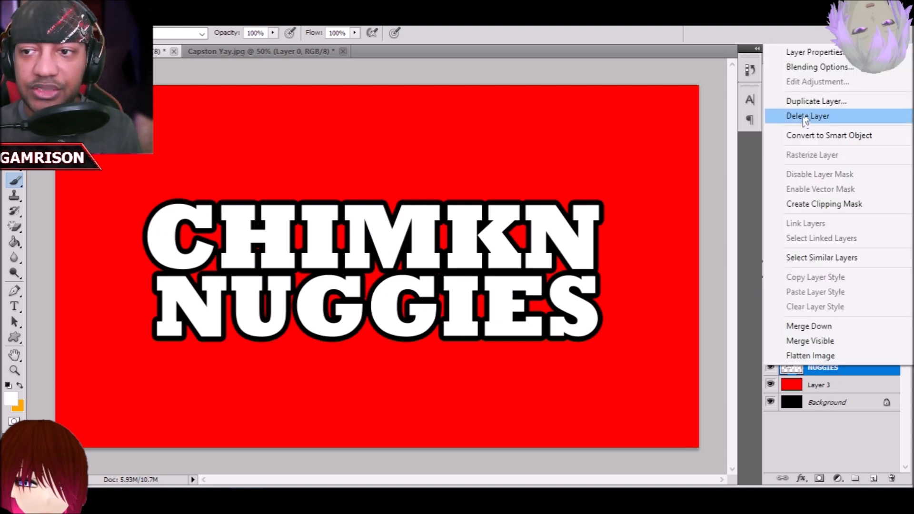
{"action": "left_click", "coordinate": [833, 101]}
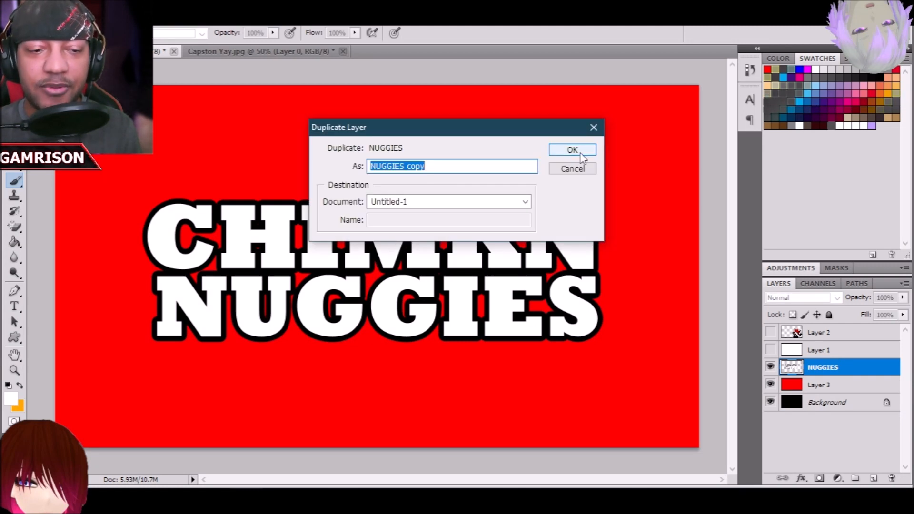
{"action": "left_click", "coordinate": [579, 150]}
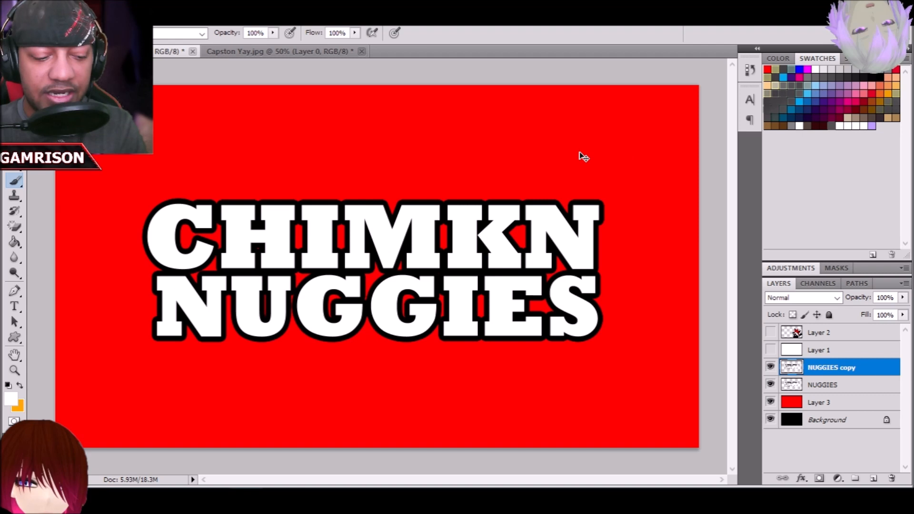
{"action": "key", "text": "ctrl+t"}
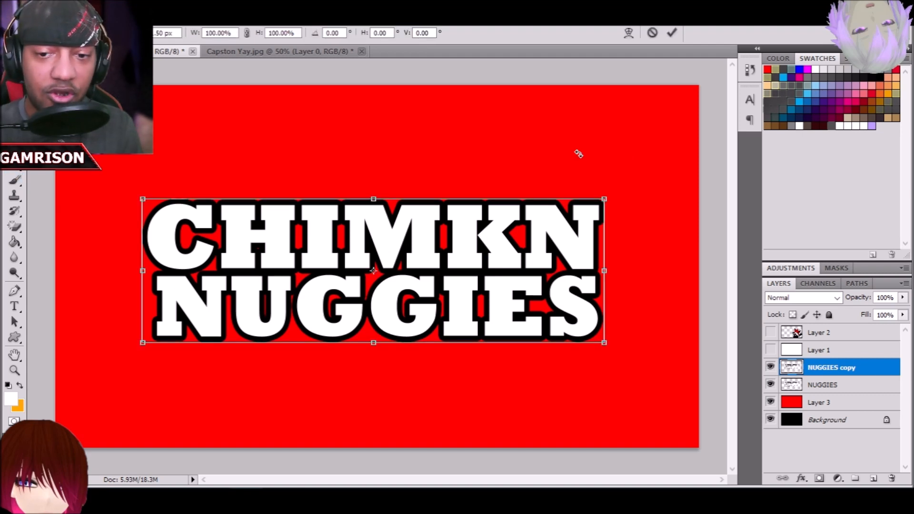
{"action": "key", "text": "Up"}
{"action": "key", "text": "Up"}
{"action": "key", "text": "Up"}
{"action": "key", "text": "Up"}
{"action": "key", "text": "Up"}
{"action": "key", "text": "Up"}
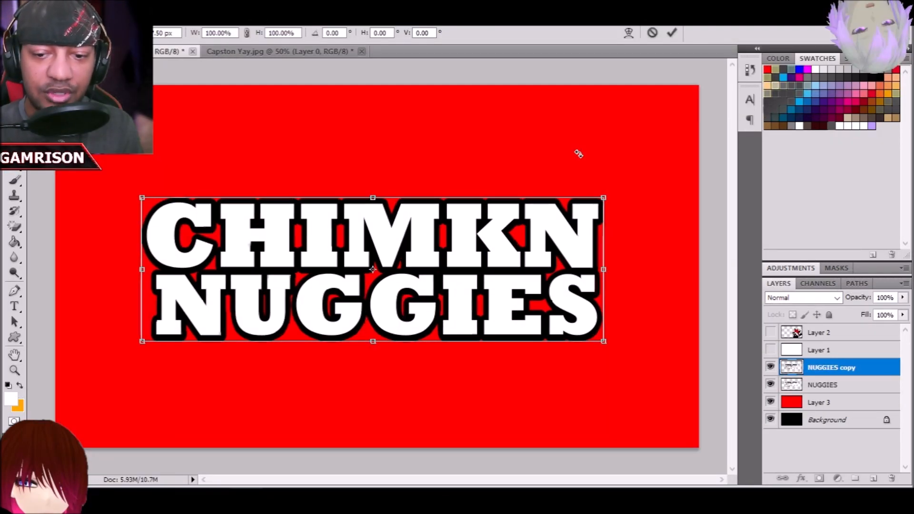
{"action": "key", "text": "Return"}
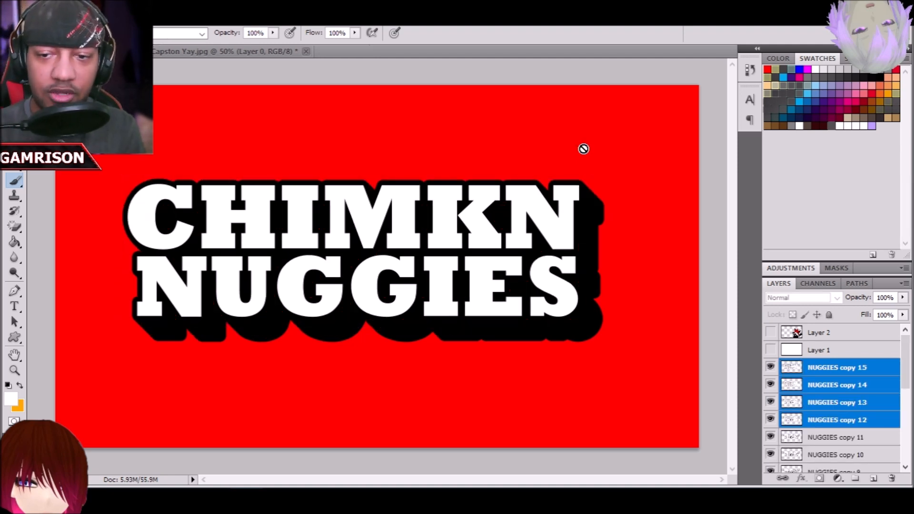
Merge all the stacked title layers, from NUGGIES copy 15 down to NUGGIES, into one layer
{"action": "left_click", "coordinate": [832, 367]}
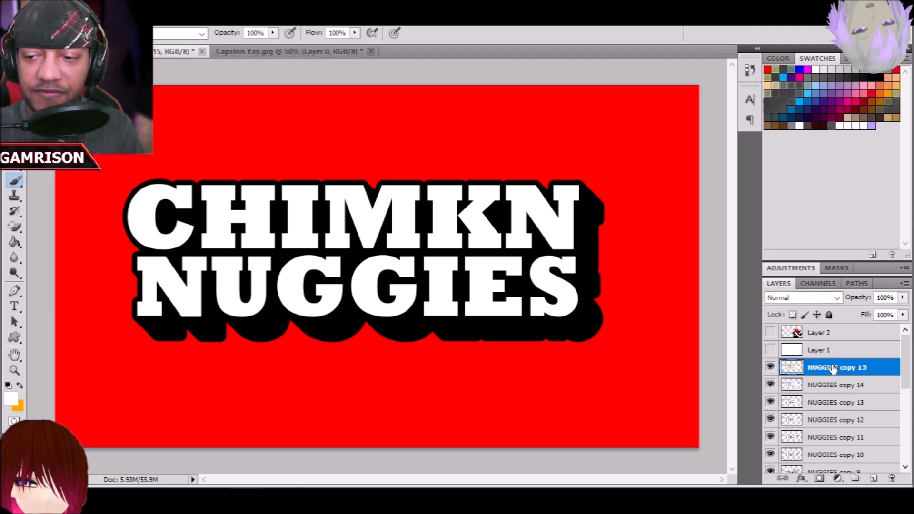
{"action": "scroll", "coordinate": [833, 400], "scroll_direction": "down", "scroll_amount": 8}
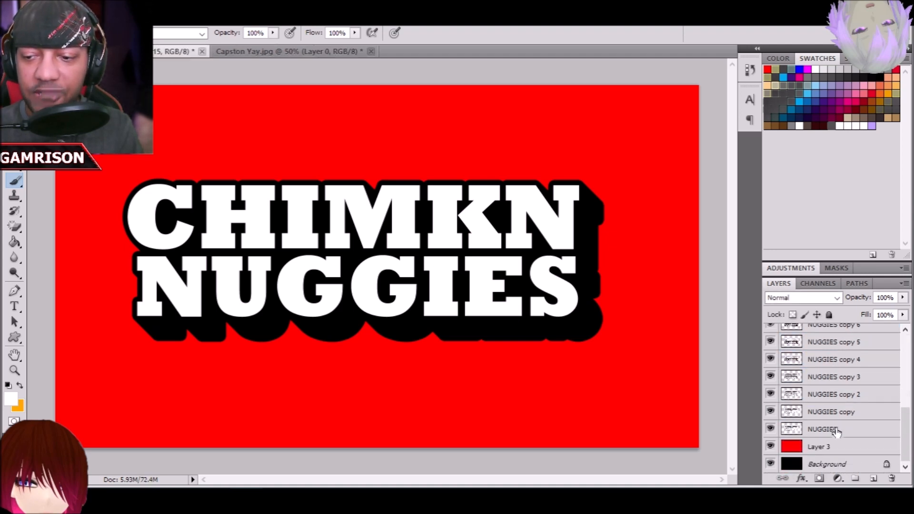
{"action": "left_click", "coordinate": [837, 431], "text": "shift"}
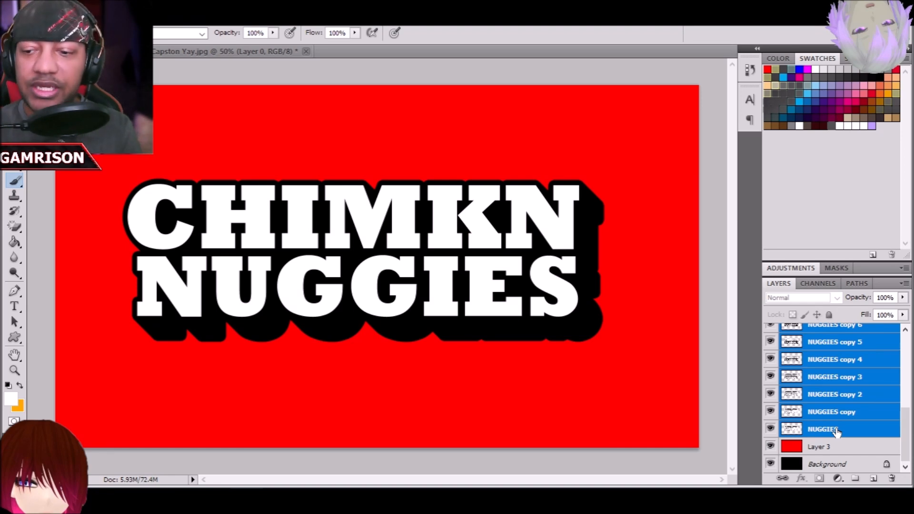
{"action": "right_click", "coordinate": [837, 431]}
{"action": "left_click", "coordinate": [812, 387]}
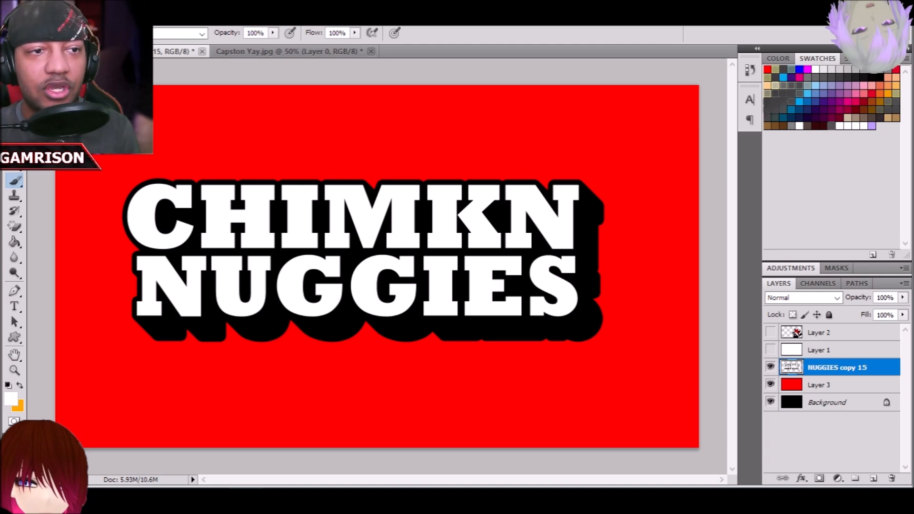
Show the Layer 2 character and move the merged title up and left on the red canvas
{"action": "left_click", "coordinate": [258, 53]}
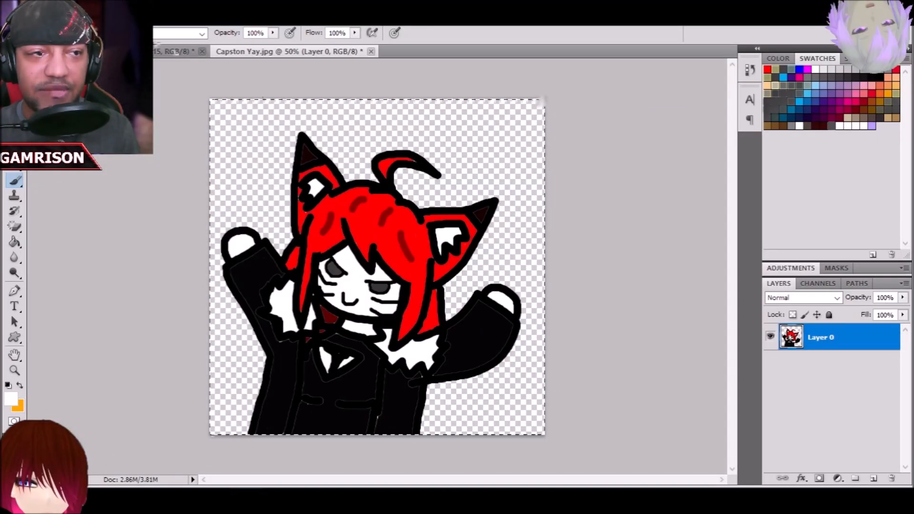
{"action": "left_click", "coordinate": [174, 51]}
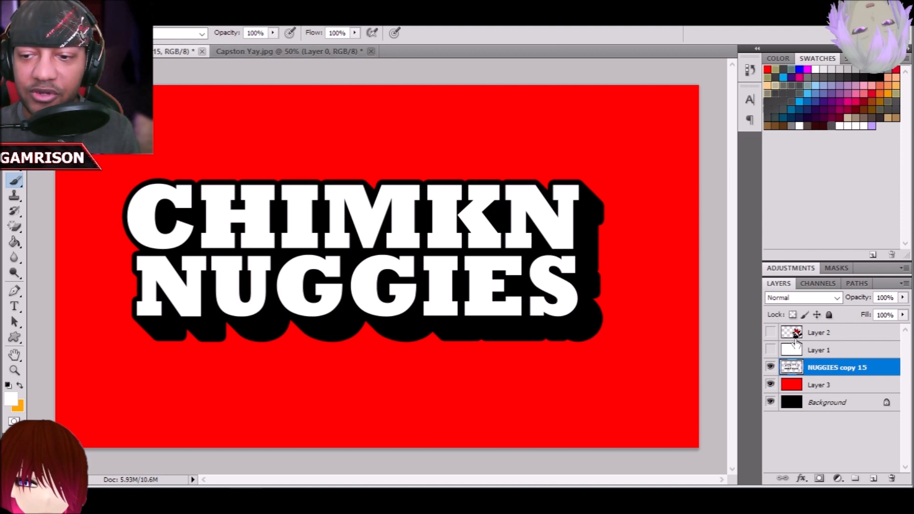
{"action": "left_click", "coordinate": [770, 332]}
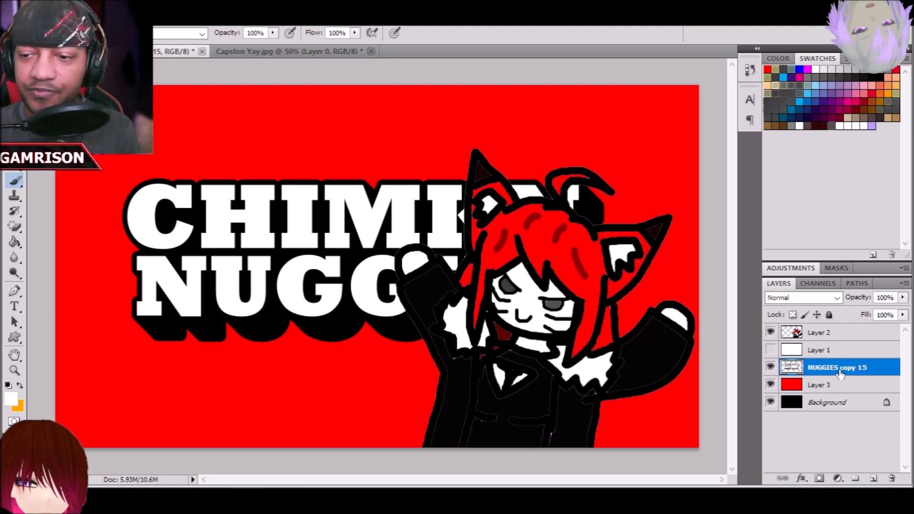
{"action": "key", "text": "ctrl+t"}
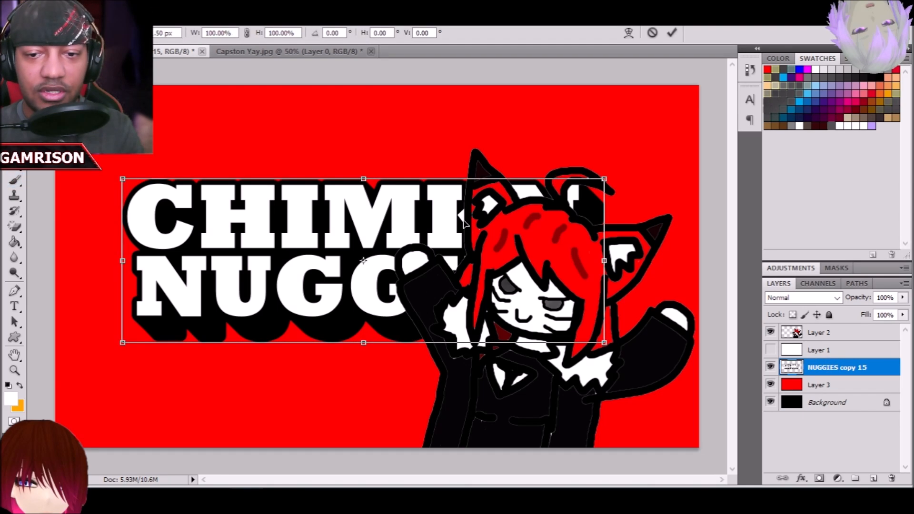
{"action": "left_click_drag", "start_coordinate": [323, 223], "coordinate": [271, 169]}
{"action": "key", "text": "Return"}
{"action": "key", "text": "b"}
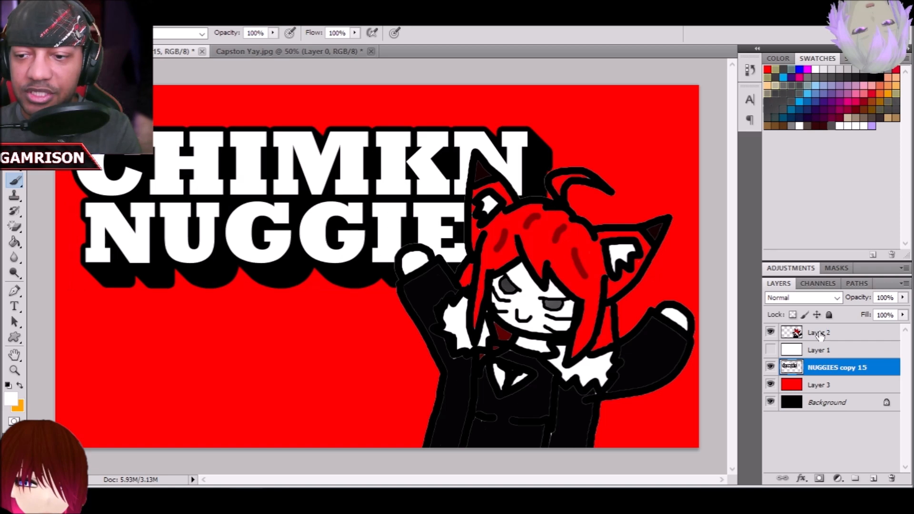
Scale the Layer 2 character to about 54.8% so it sits in the canvas's lower-right corner
{"action": "left_click", "coordinate": [820, 333]}
{"action": "key", "text": "ctrl+t"}
{"action": "left_click_drag", "start_coordinate": [388, 143], "coordinate": [528, 296]}
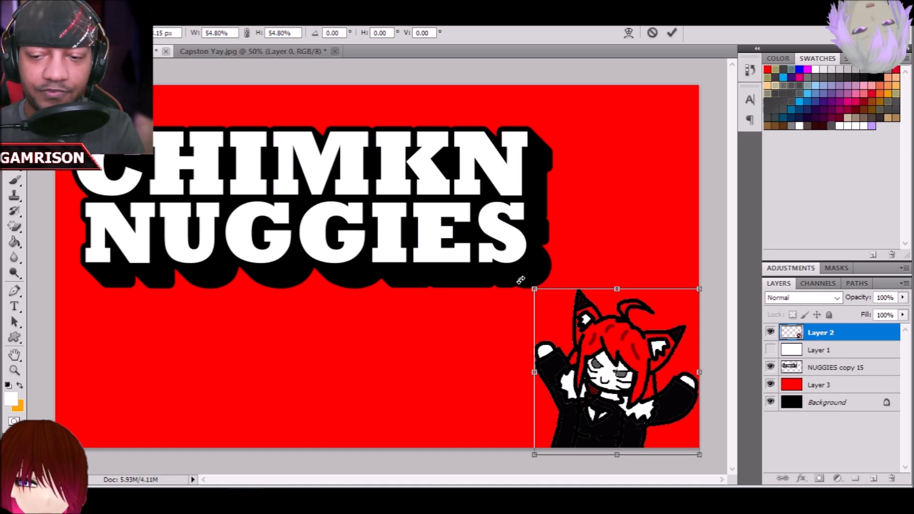
{"action": "key", "text": "Return"}
Enlarge the NUGGIES copy 15 title slightly toward the lower right
{"action": "left_click", "coordinate": [816, 373]}
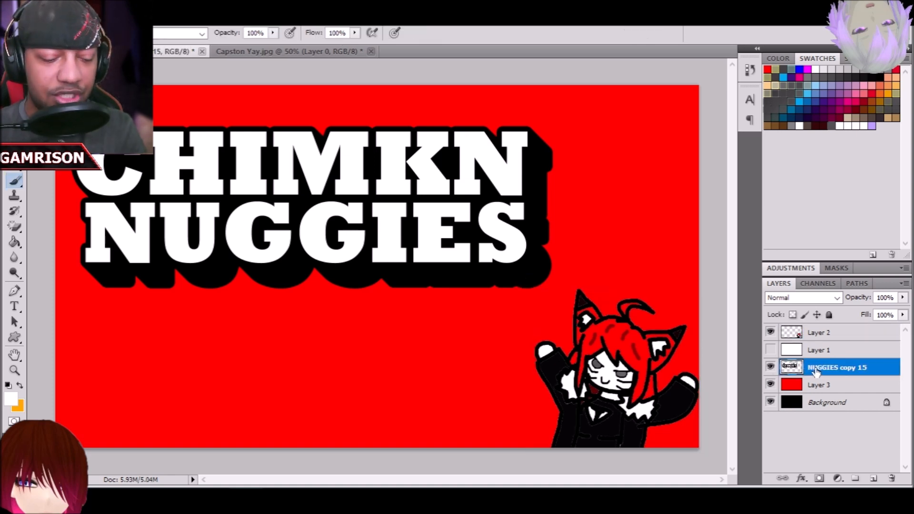
{"action": "key", "text": "ctrl+t"}
{"action": "left_click_drag", "start_coordinate": [549, 284], "coordinate": [567, 300]}
{"action": "key", "text": "Return"}
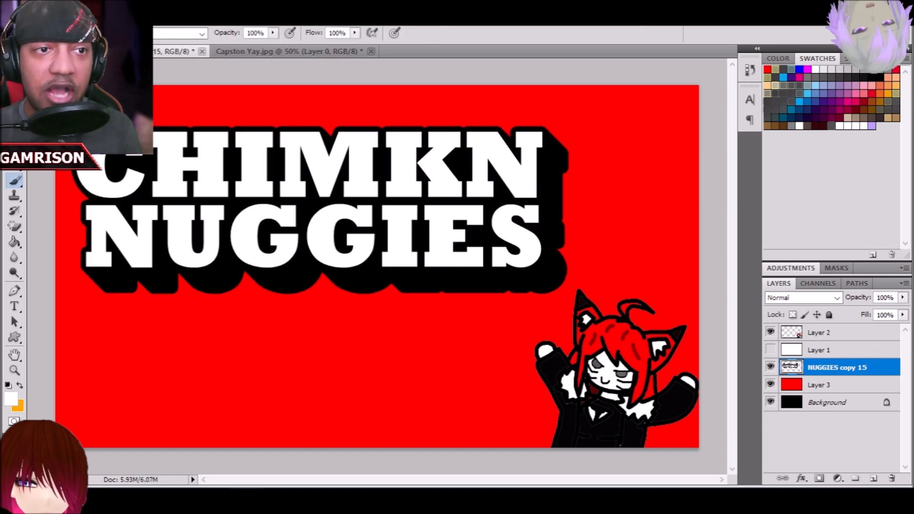
Add an 8 px outside Stroke to NUGGIES copy 15 in yellow (ffff00)
{"action": "left_click", "coordinate": [123, 14]}
{"action": "mouse_move", "coordinate": [223, 91]}
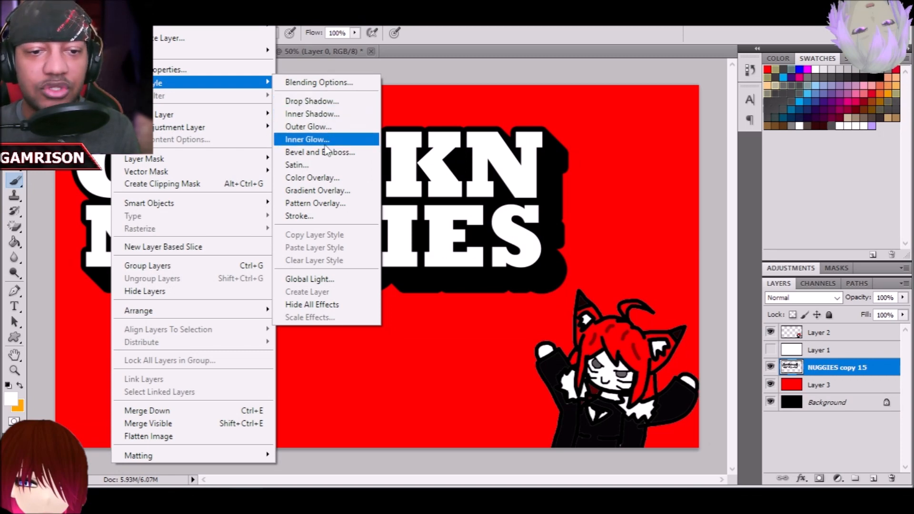
{"action": "left_click", "coordinate": [299, 216]}
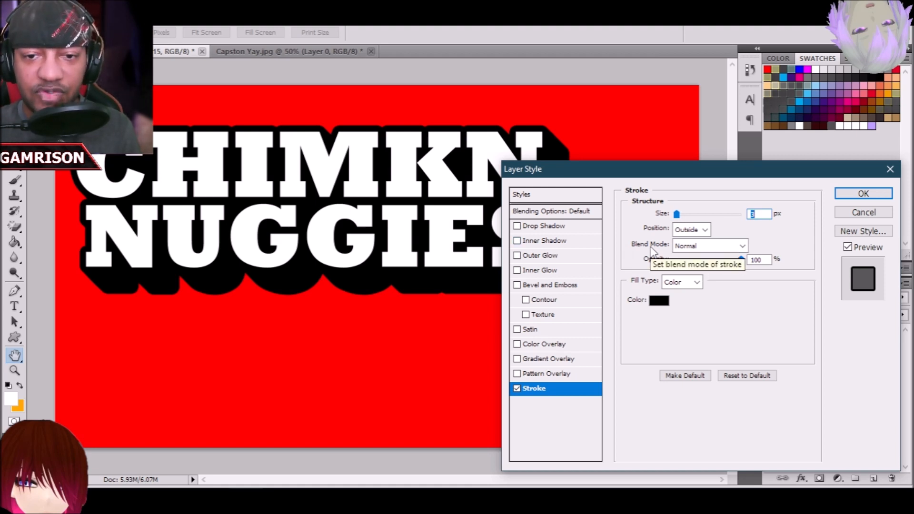
{"action": "left_click", "coordinate": [659, 300]}
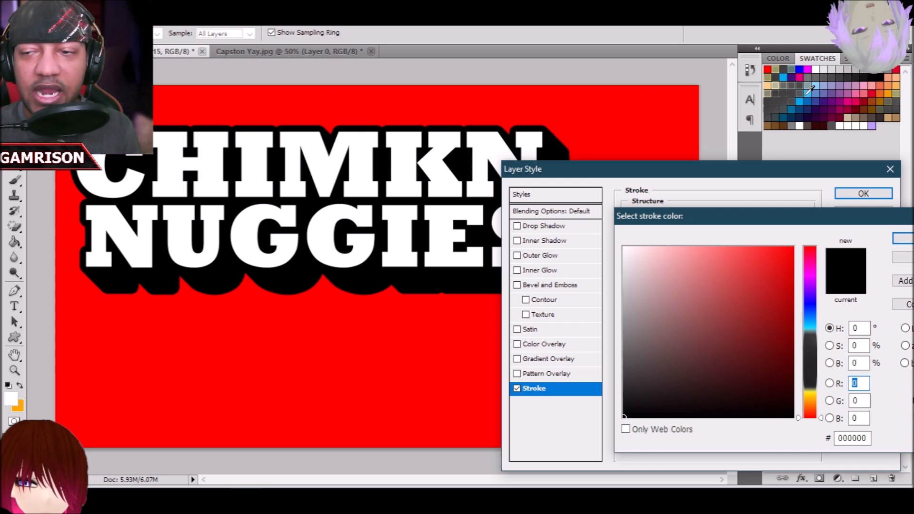
{"action": "left_click", "coordinate": [776, 70]}
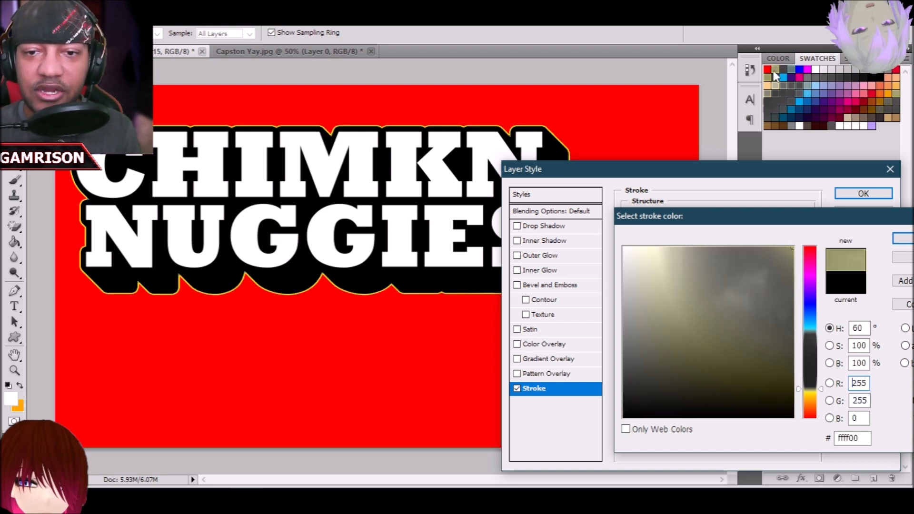
{"action": "left_click", "coordinate": [906, 239]}
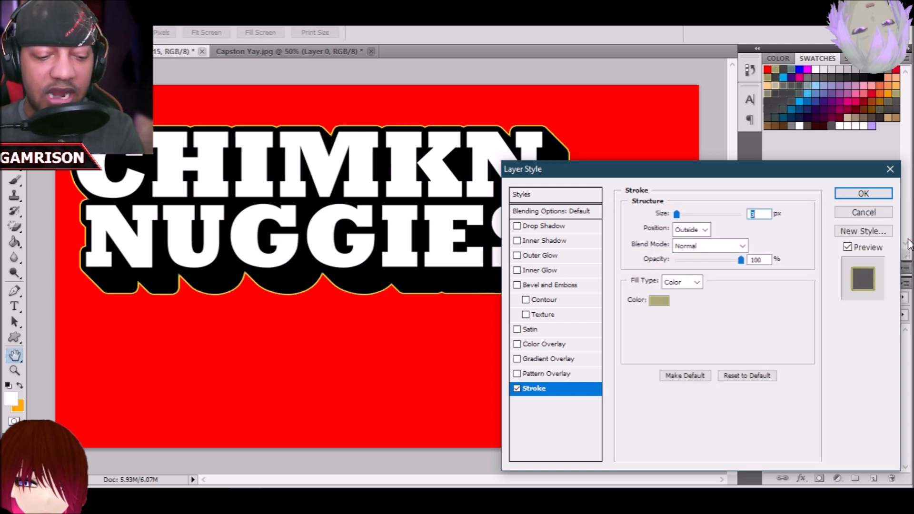
{"action": "type", "text": "8"}
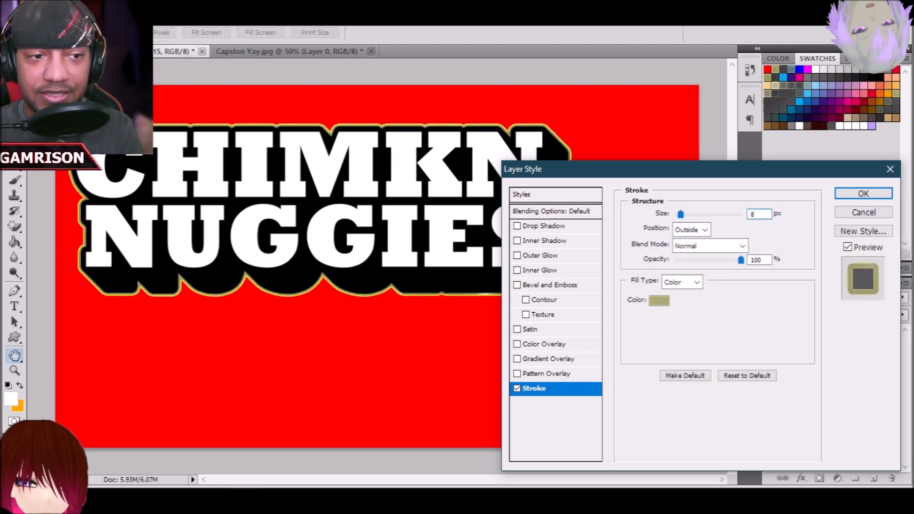
{"action": "left_click", "coordinate": [864, 193]}
Duplicate the stroked title layer and place NUGGIES copy 16 beneath NUGGIES copy 15
{"action": "right_click", "coordinate": [819, 355]}
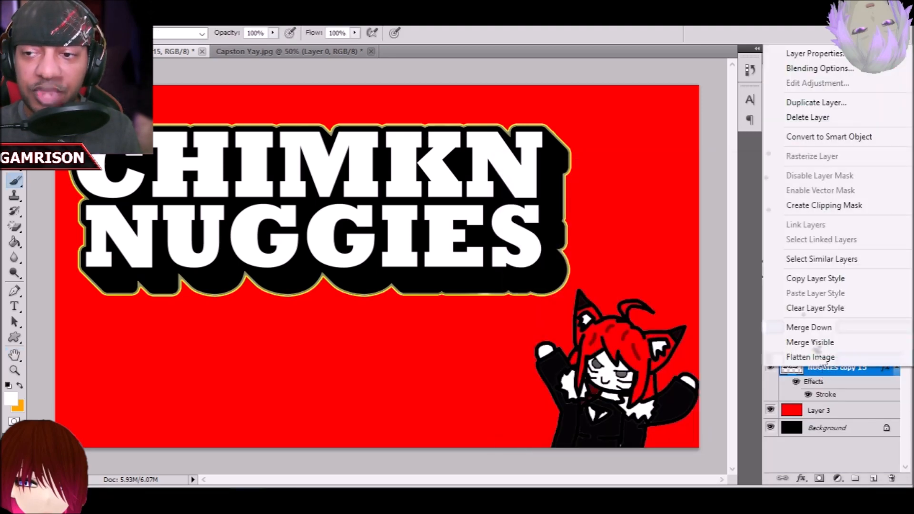
{"action": "left_click", "coordinate": [819, 103]}
{"action": "key", "text": "Return"}
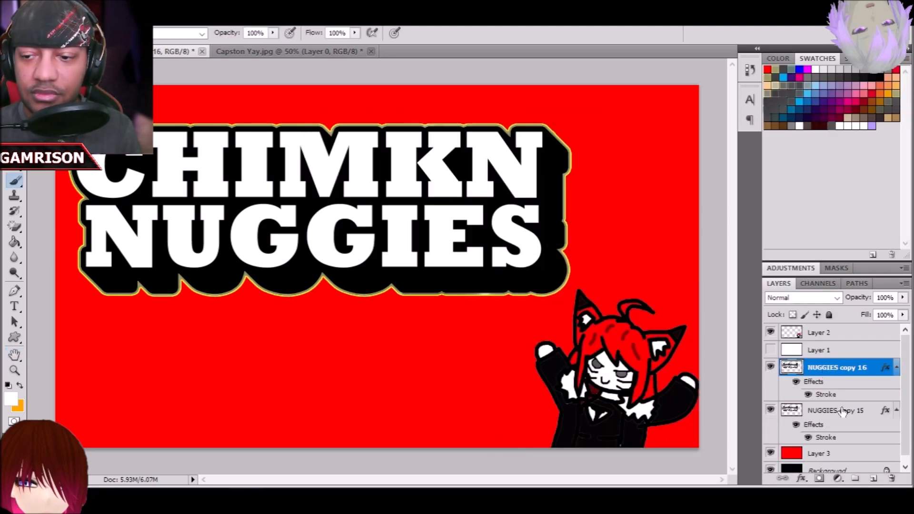
{"action": "left_click_drag", "start_coordinate": [826, 362], "coordinate": [830, 424]}
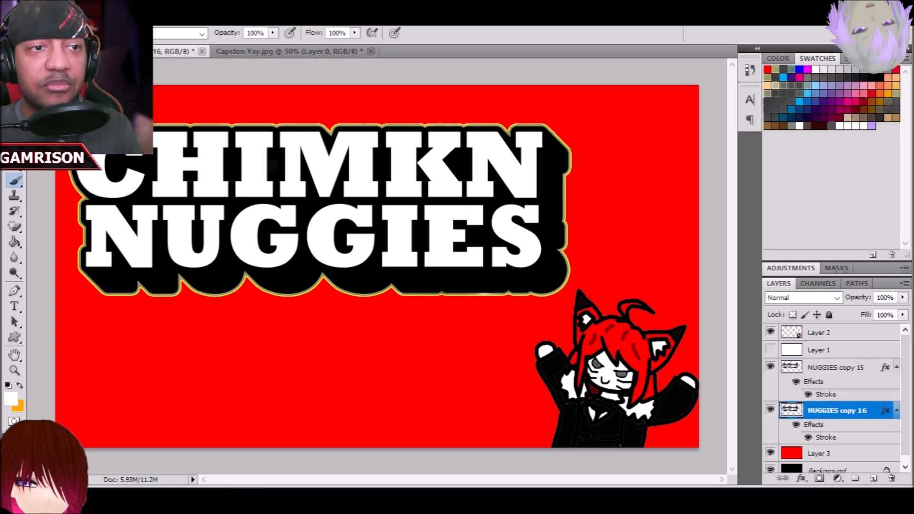
Set the Stroke of NUGGIES copy 16 to 16 px in white (ffffff)
{"action": "left_click", "coordinate": [123, 13]}
{"action": "mouse_move", "coordinate": [189, 83]}
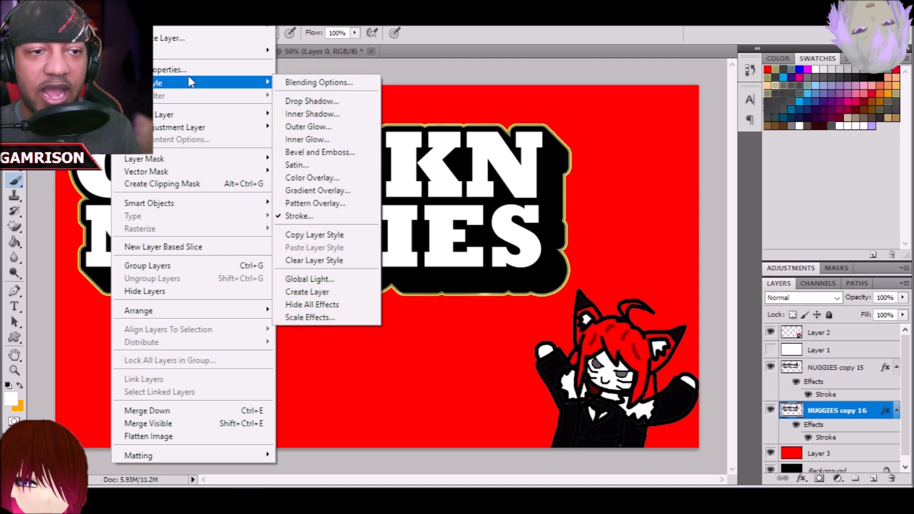
{"action": "left_click", "coordinate": [336, 217]}
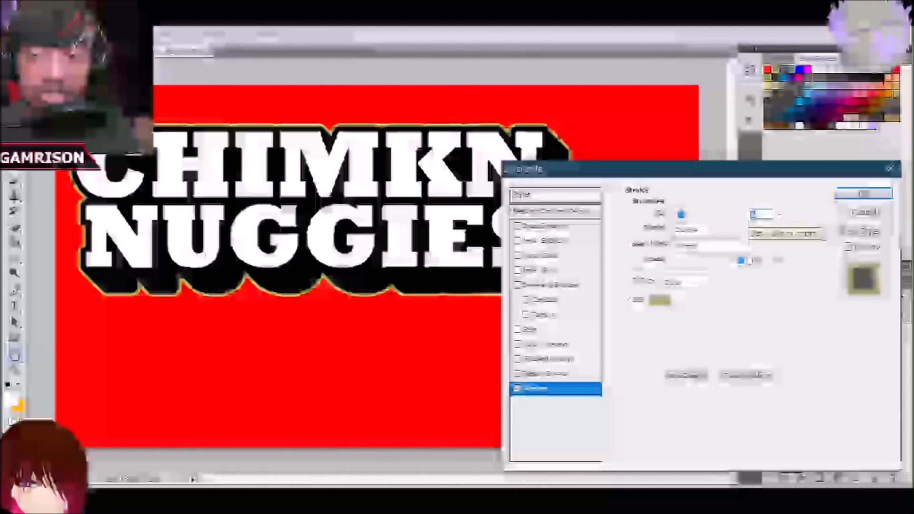
{"action": "type", "text": "16"}
{"action": "left_click", "coordinate": [662, 301]}
{"action": "left_click", "coordinate": [816, 70]}
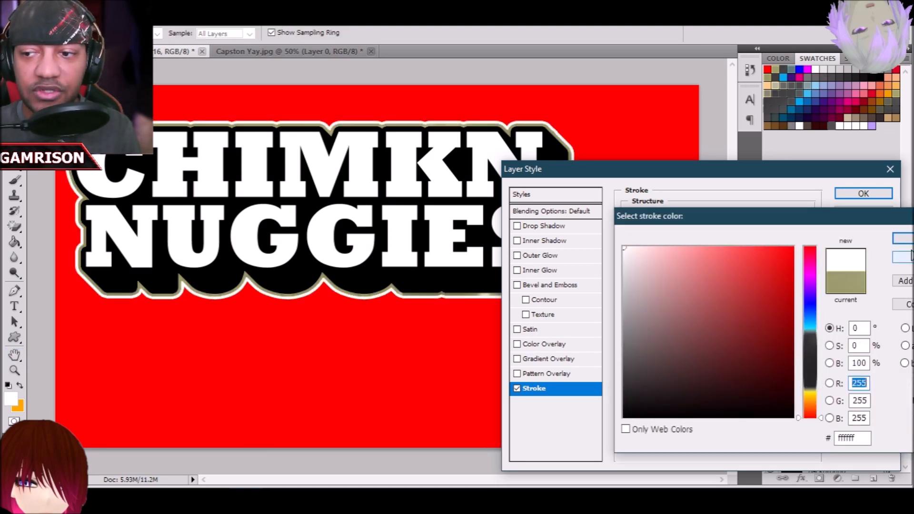
{"action": "left_click", "coordinate": [896, 236]}
{"action": "left_click", "coordinate": [864, 193]}
{"action": "key", "text": "b"}
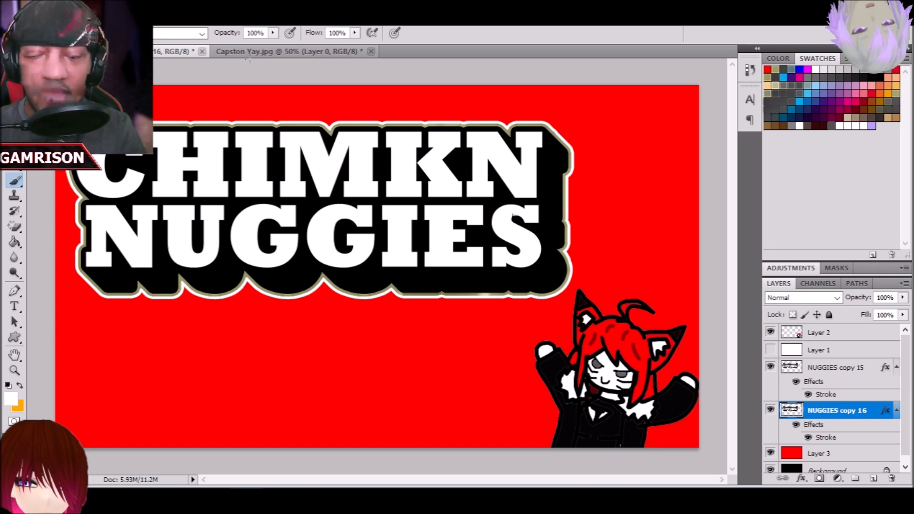
Recolour the title's outlines, making the Stroke of NUGGIES copy 16 olive yellow and that of NUGGIES copy 15 white (ffffff)
{"action": "left_click", "coordinate": [119, 20]}
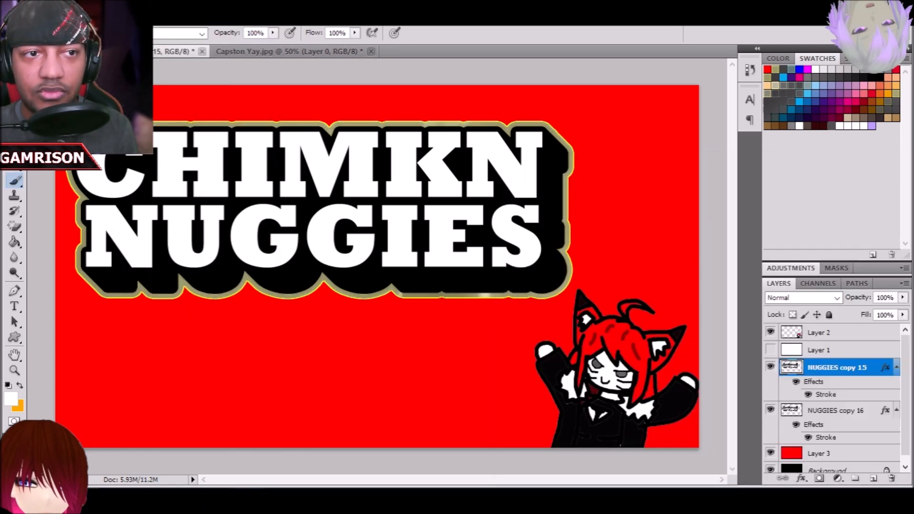
{"action": "left_click", "coordinate": [119, 20]}
{"action": "mouse_move", "coordinate": [208, 87]}
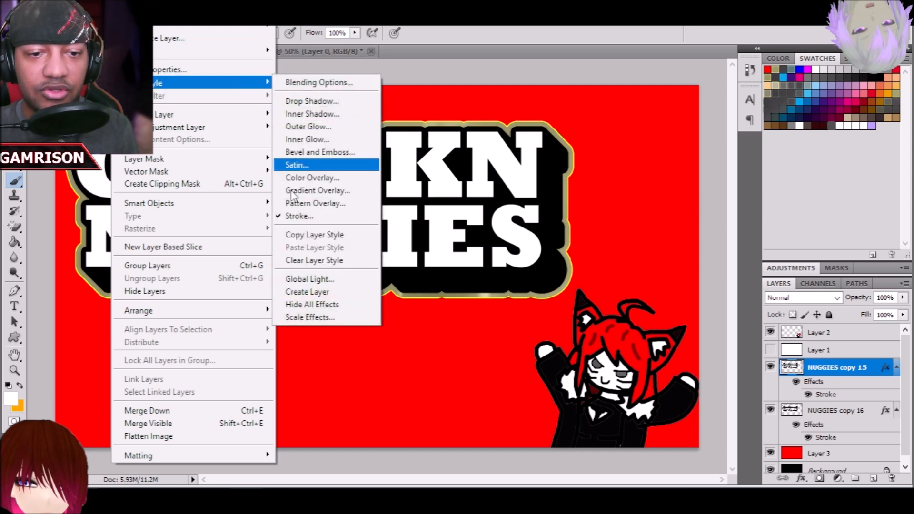
{"action": "left_click", "coordinate": [305, 220]}
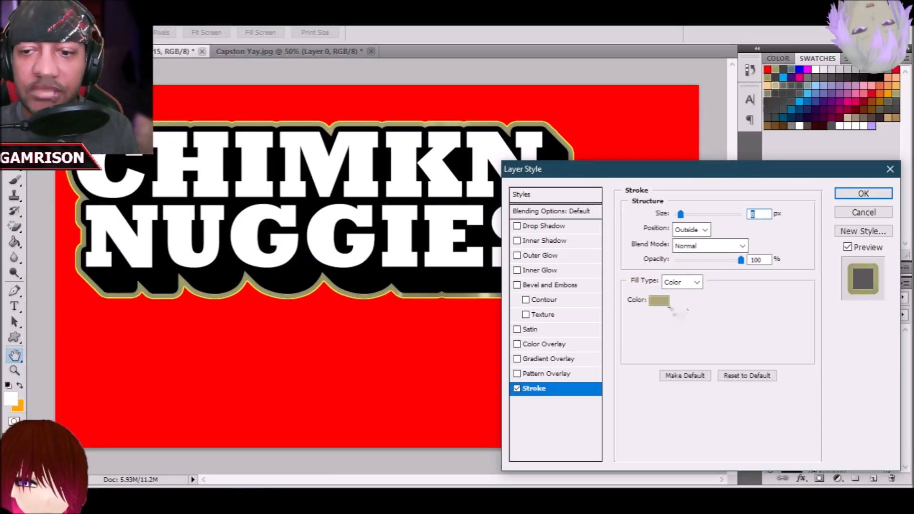
{"action": "left_click", "coordinate": [658, 301]}
{"action": "left_click", "coordinate": [817, 68]}
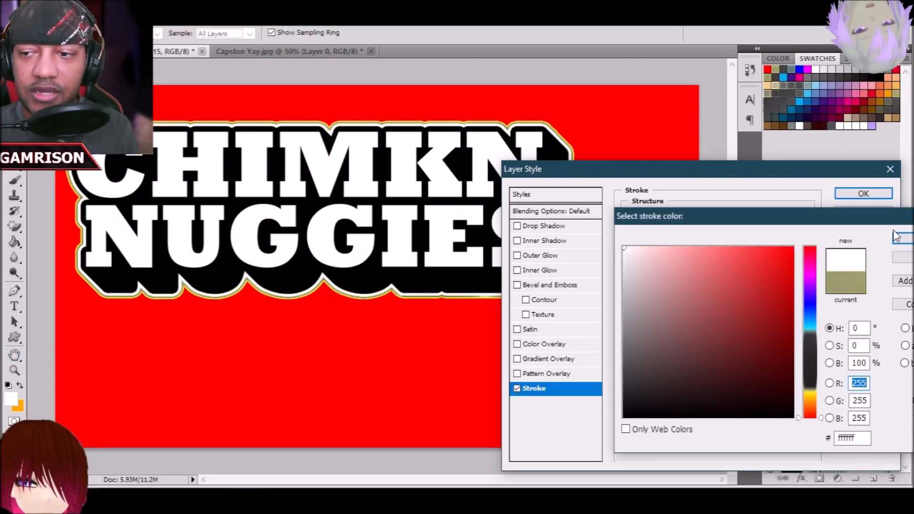
{"action": "left_click", "coordinate": [903, 238]}
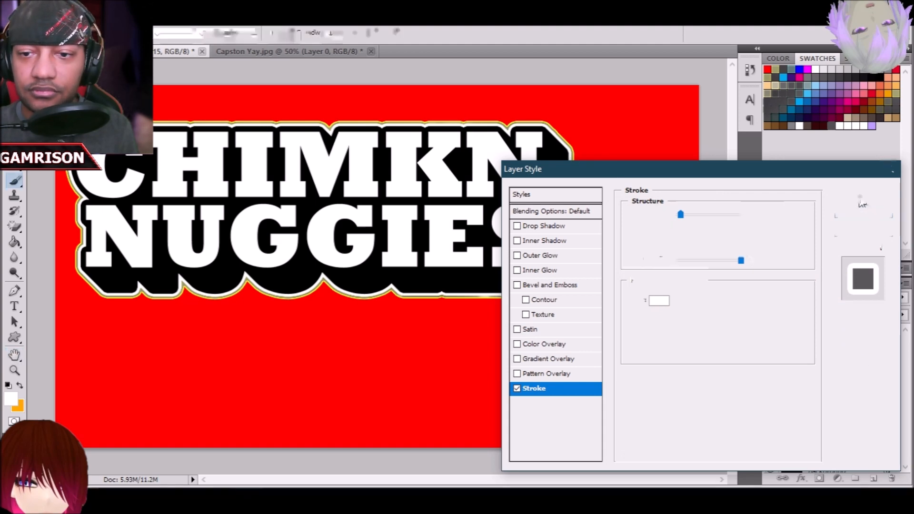
{"action": "left_click", "coordinate": [863, 194]}
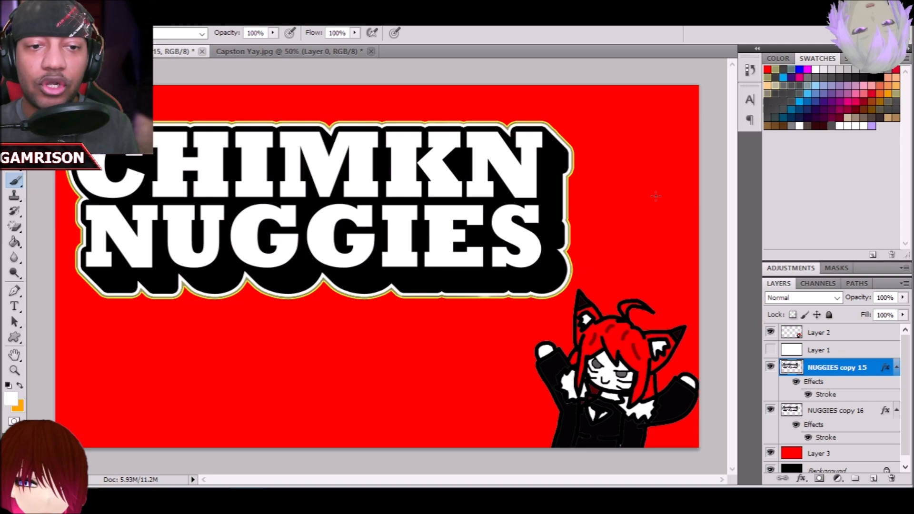
Replace the red backdrop with white by hiding Layer 3 and showing Layer 1, and move both NUGGIES title layers above Layer 1
{"action": "mouse_move", "coordinate": [246, 500]}
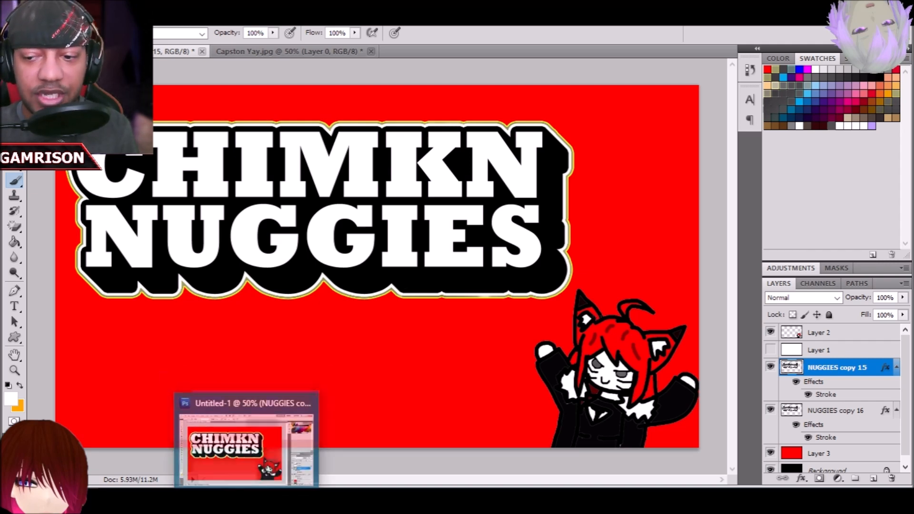
{"action": "left_click", "coordinate": [816, 333]}
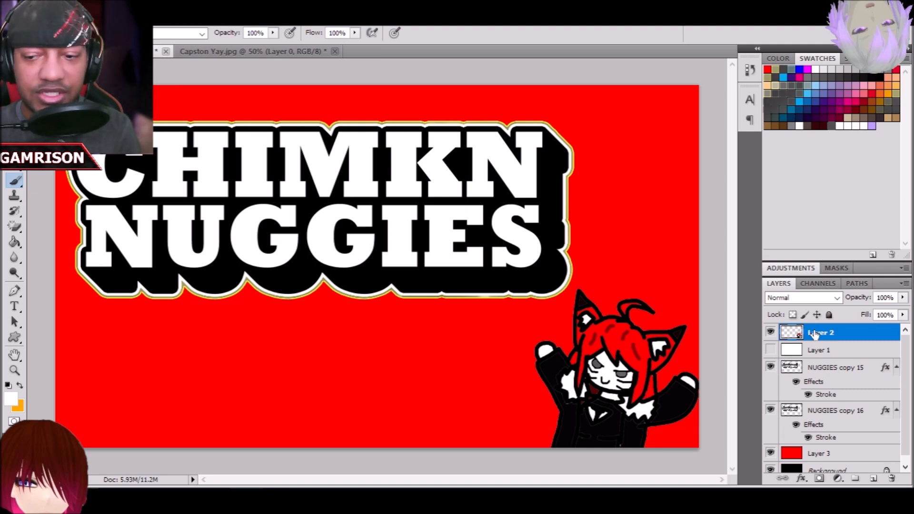
{"action": "left_click", "coordinate": [770, 454]}
{"action": "left_click", "coordinate": [770, 350]}
{"action": "left_click", "coordinate": [816, 373]}
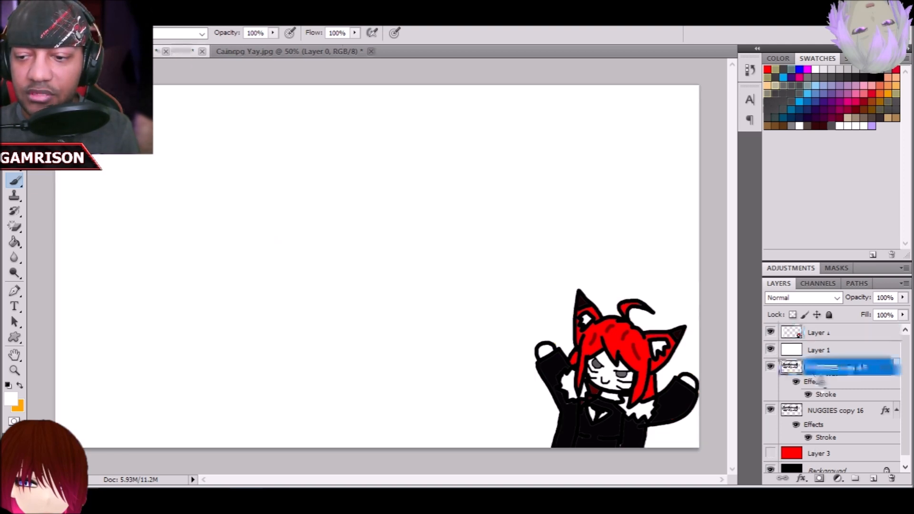
{"action": "left_click", "coordinate": [826, 411], "text": "shift"}
{"action": "left_click_drag", "start_coordinate": [827, 370], "coordinate": [828, 347]}
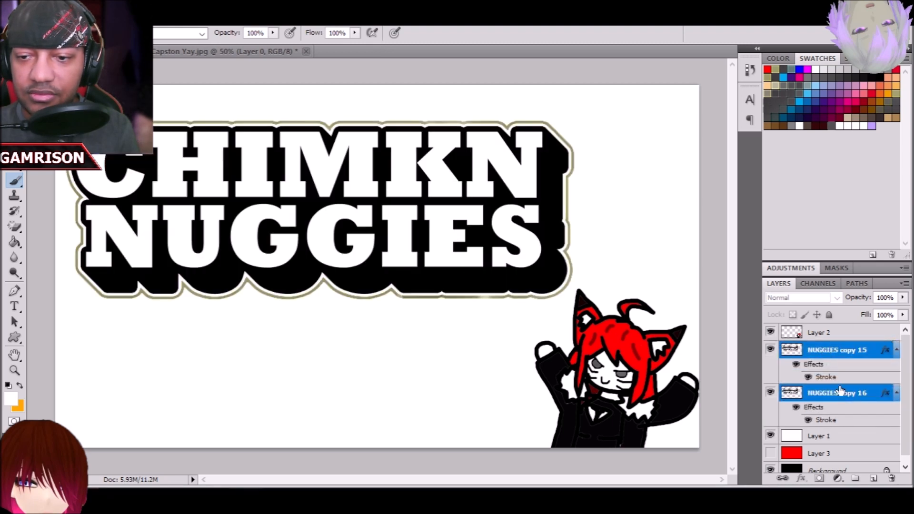
Enlarge the character on Layer 2 and move it up so it covers the middle of the title
{"action": "left_click", "coordinate": [821, 332]}
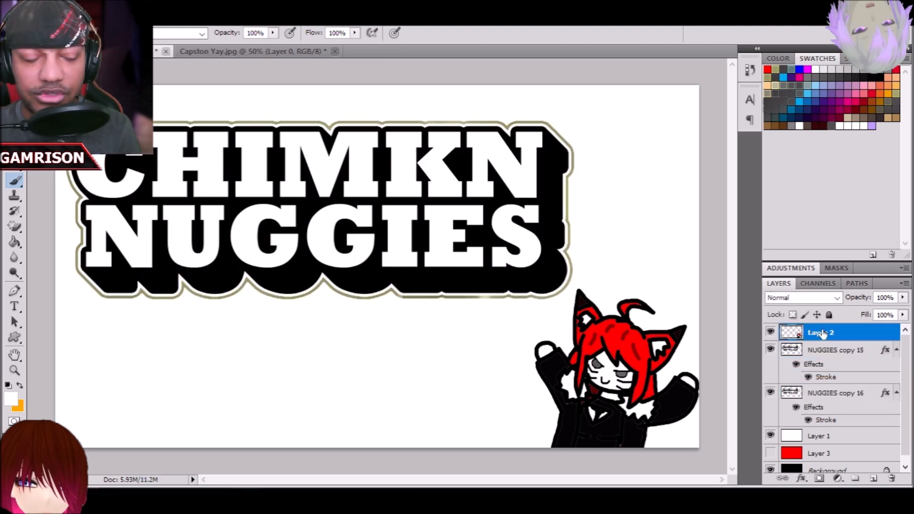
{"action": "key", "text": "ctrl+t"}
{"action": "left_click_drag", "start_coordinate": [535, 285], "coordinate": [293, 122]}
{"action": "mouse_move", "coordinate": [553, 200]}
{"action": "left_mouse_down"}
{"action": "mouse_move", "coordinate": [407, 102]}
{"action": "mouse_move", "coordinate": [422, 92]}
{"action": "left_mouse_up"}
{"action": "key", "text": "Return"}
{"action": "key", "text": "b"}
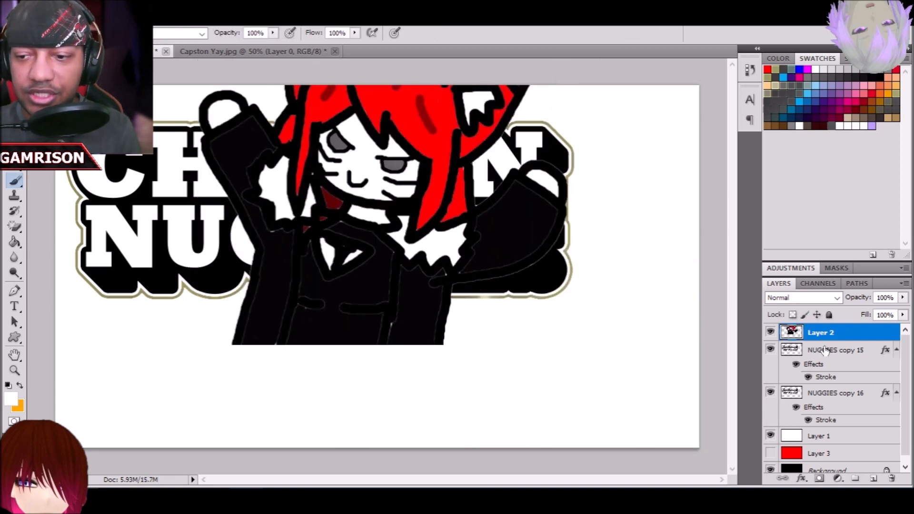
Move both NUGGIES title layers above Layer 2 and shift the title down across the lower part of the canvas
{"action": "left_click", "coordinate": [834, 350]}
{"action": "left_click", "coordinate": [821, 393], "text": "shift"}
{"action": "left_click_drag", "start_coordinate": [821, 394], "coordinate": [817, 333]}
{"action": "key", "text": "ctrl+t"}
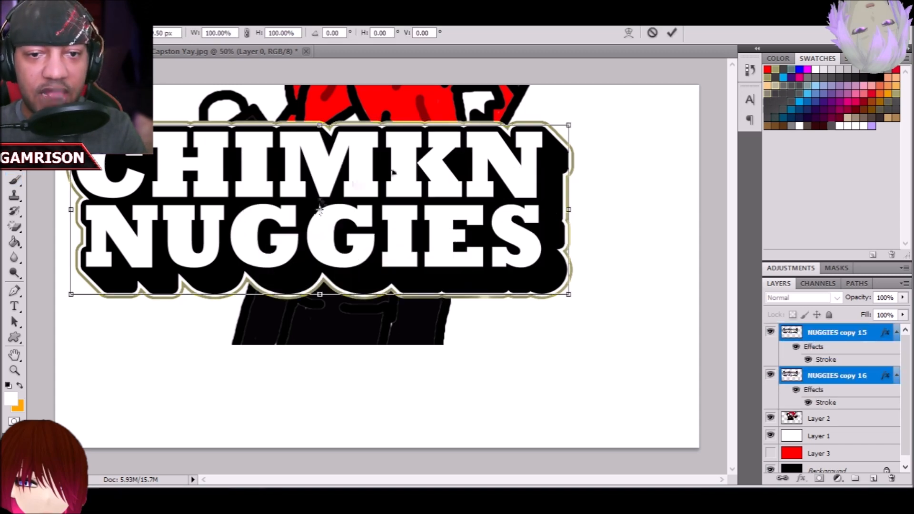
{"action": "mouse_move", "coordinate": [418, 172]}
{"action": "left_mouse_down"}
{"action": "mouse_move", "coordinate": [448, 290]}
{"action": "mouse_move", "coordinate": [433, 303]}
{"action": "mouse_move", "coordinate": [448, 310]}
{"action": "left_mouse_up"}
{"action": "key", "text": "Return"}
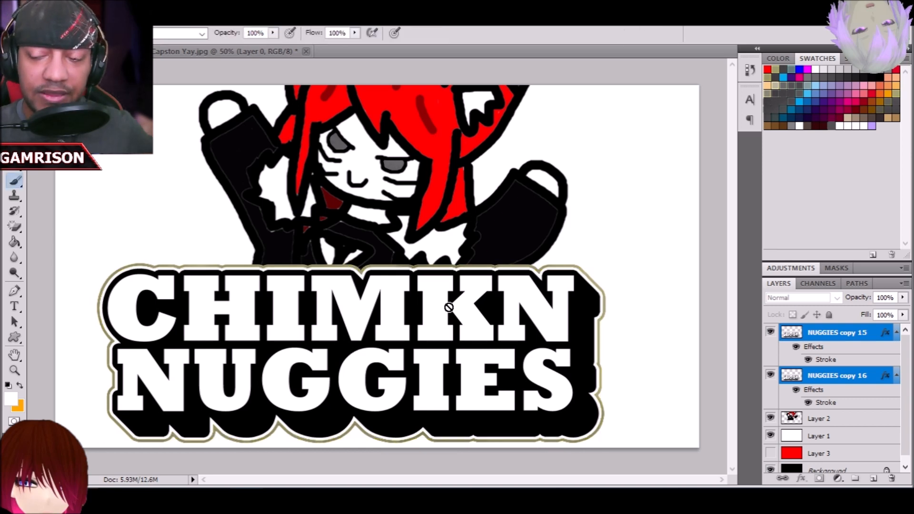
Merge NUGGIES copy 15 and NUGGIES copy 16 into one layer and stack it above the character on Layer 2
{"action": "left_click", "coordinate": [817, 417]}
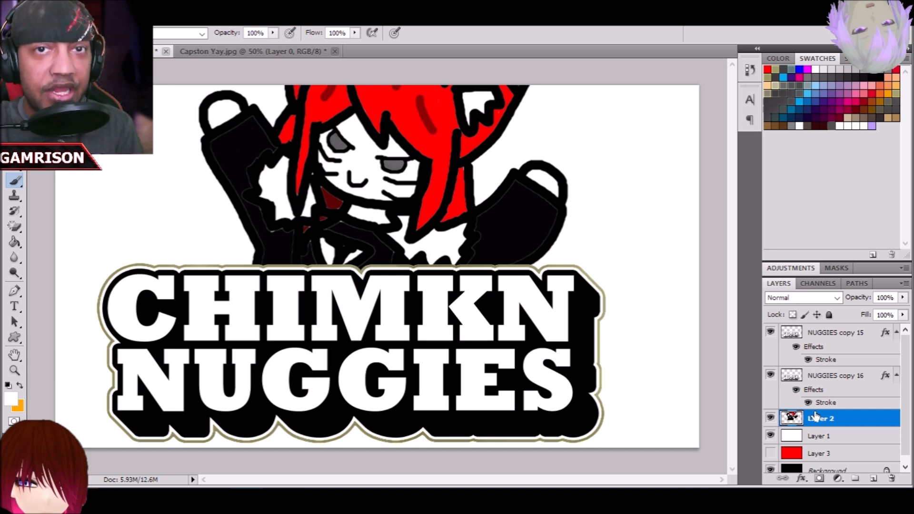
{"action": "left_click_drag", "start_coordinate": [820, 417], "coordinate": [822, 334]}
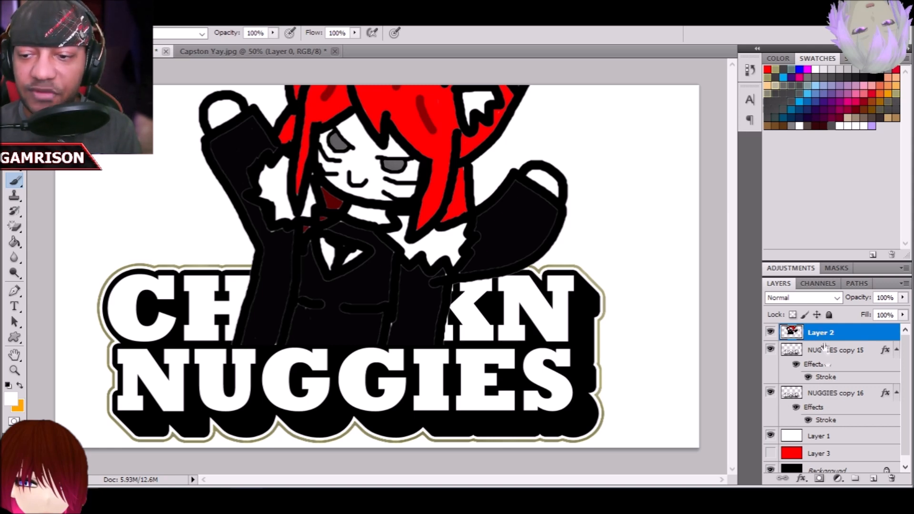
{"action": "left_click", "coordinate": [824, 351]}
{"action": "left_click", "coordinate": [836, 393], "text": "shift"}
{"action": "right_click", "coordinate": [831, 393]}
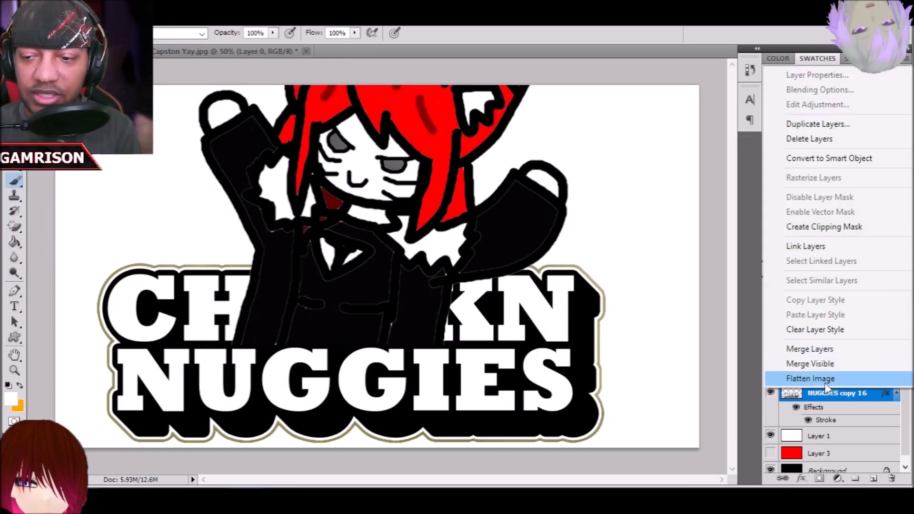
{"action": "left_click", "coordinate": [811, 351]}
{"action": "left_click_drag", "start_coordinate": [829, 351], "coordinate": [845, 328]}
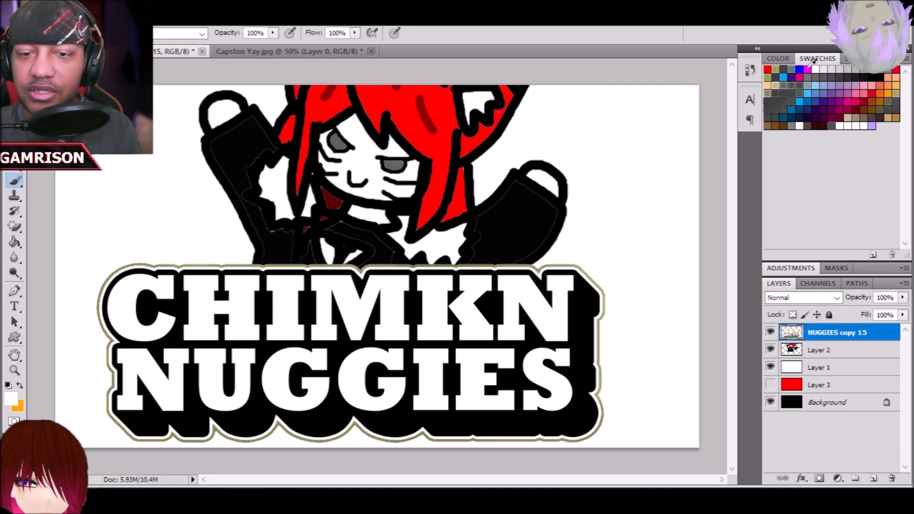
Fill every white letter of CHIMKN NUGGIES with red using the Paint Bucket
{"action": "left_click", "coordinate": [768, 70]}
{"action": "left_click", "coordinate": [14, 242]}
{"action": "left_click", "coordinate": [137, 285]}
{"action": "left_click", "coordinate": [198, 299]}
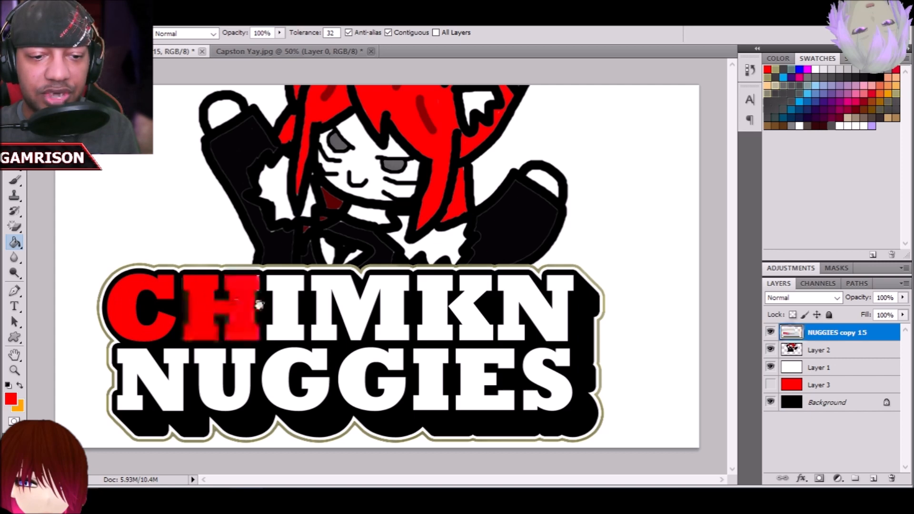
{"action": "left_click", "coordinate": [272, 305]}
{"action": "left_click", "coordinate": [342, 301]}
{"action": "left_click", "coordinate": [433, 295]}
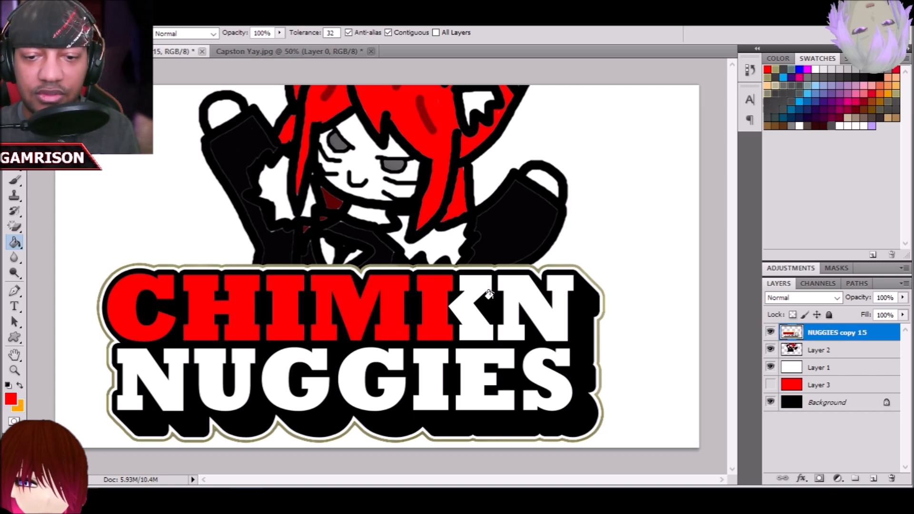
{"action": "left_click", "coordinate": [469, 285]}
{"action": "left_click", "coordinate": [519, 291]}
{"action": "left_click", "coordinate": [530, 368]}
{"action": "left_click", "coordinate": [469, 376]}
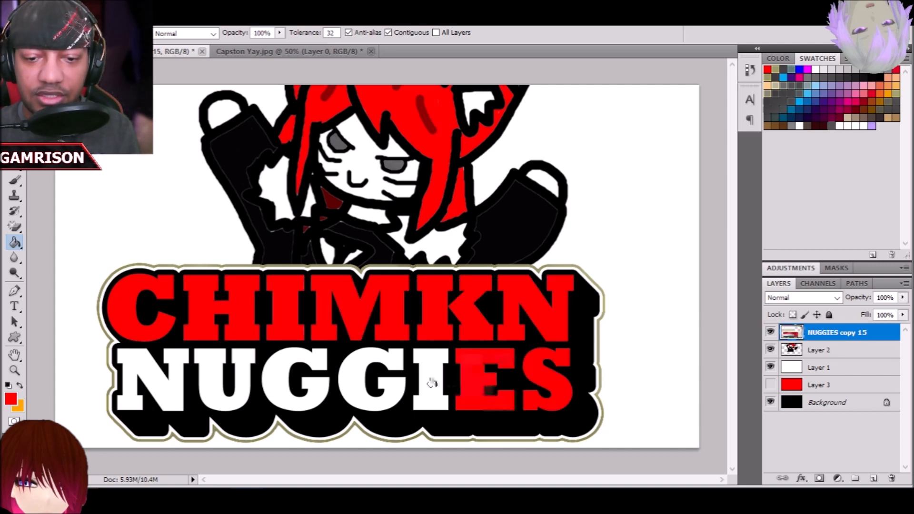
{"action": "left_click", "coordinate": [433, 381]}
{"action": "left_click", "coordinate": [374, 381]}
{"action": "left_click", "coordinate": [298, 381]}
{"action": "left_click", "coordinate": [224, 381]}
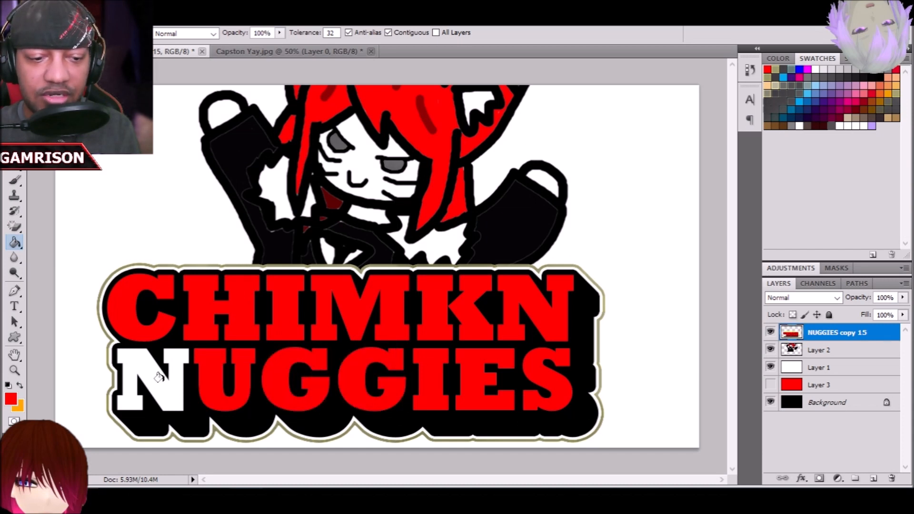
{"action": "left_click", "coordinate": [158, 377]}
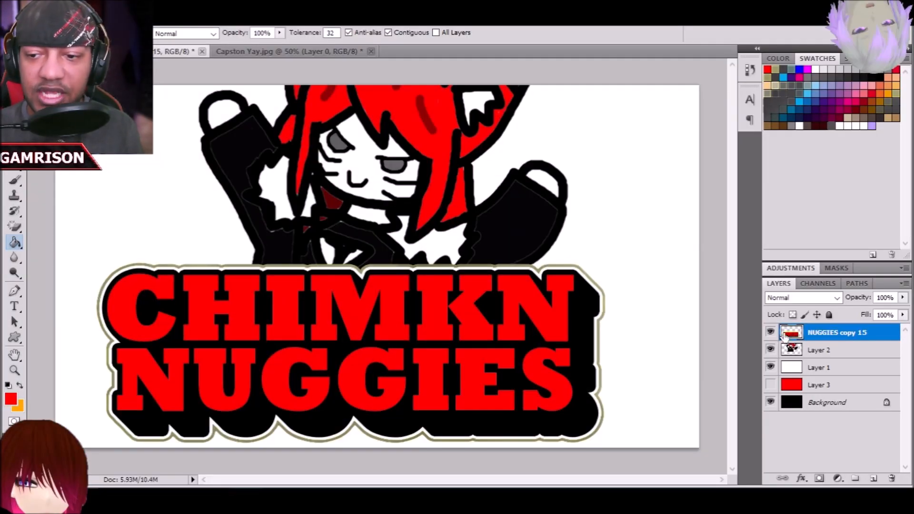
Hide the merged title layer and move the character on Layer 2 down so its body meets the canvas's bottom edge
{"action": "left_click", "coordinate": [770, 332]}
{"action": "left_click", "coordinate": [816, 351]}
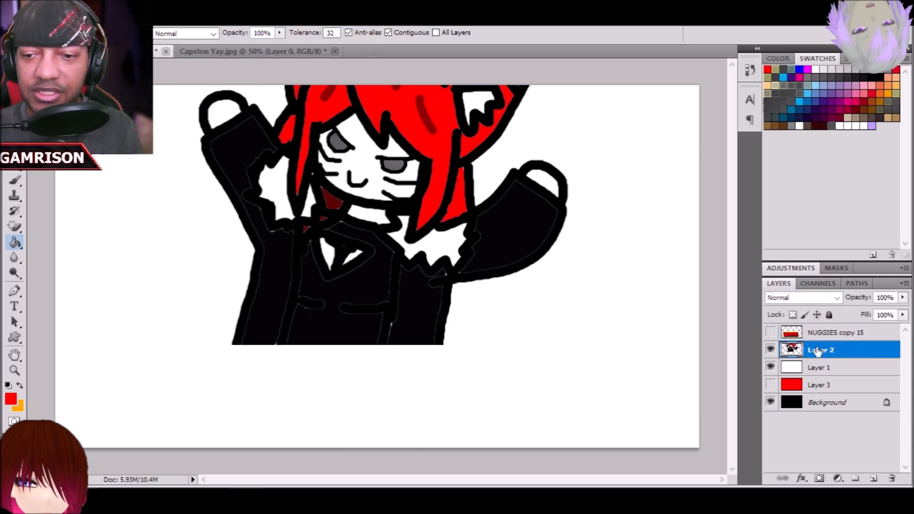
{"action": "key", "text": "ctrl+t"}
{"action": "left_click_drag", "start_coordinate": [443, 157], "coordinate": [451, 263]}
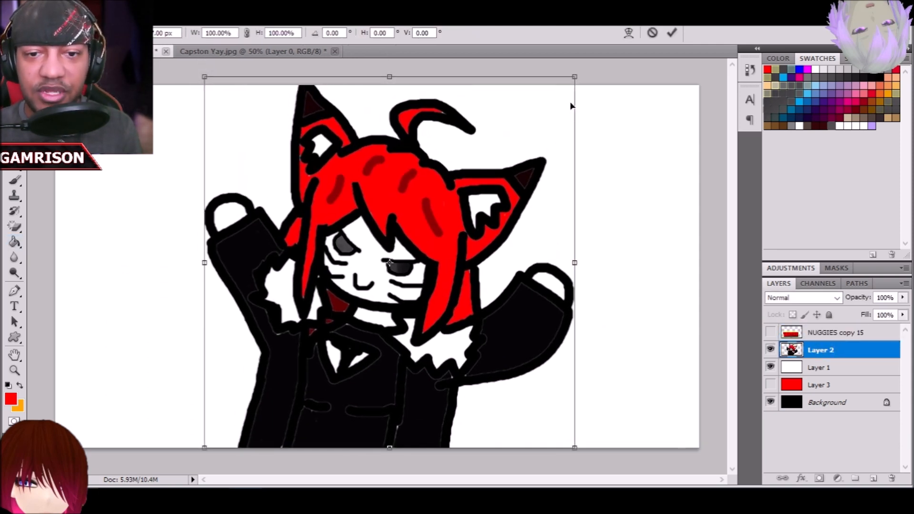
{"action": "key", "text": "Return"}
{"action": "key", "text": "g"}
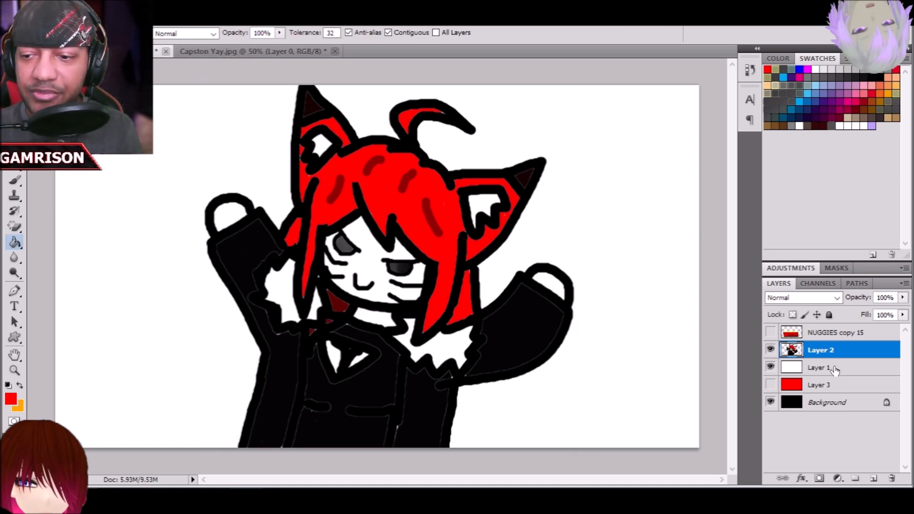
Create a new layer above Layer 1 and paint a wide blue diagonal band from upper left to lower right behind the character
{"action": "left_click", "coordinate": [835, 370]}
{"action": "left_click", "coordinate": [874, 478]}
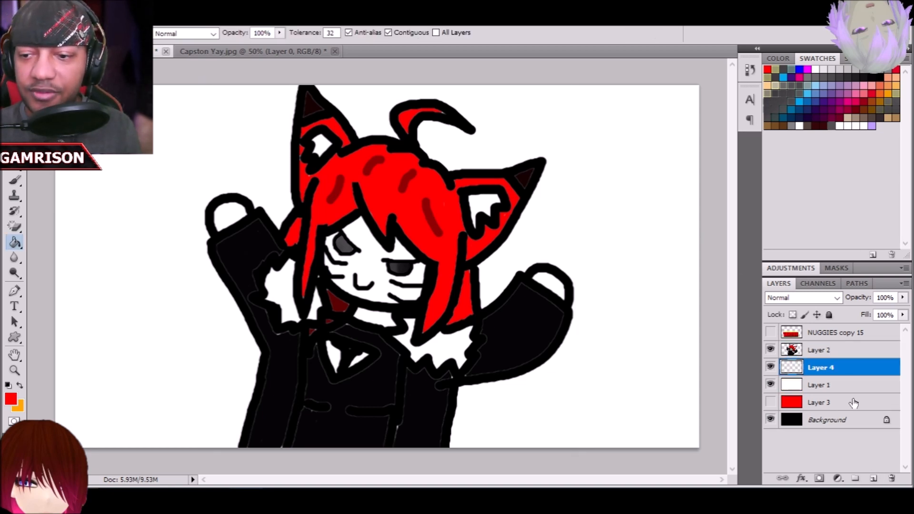
{"action": "left_click", "coordinate": [801, 69]}
{"action": "left_click", "coordinate": [15, 182]}
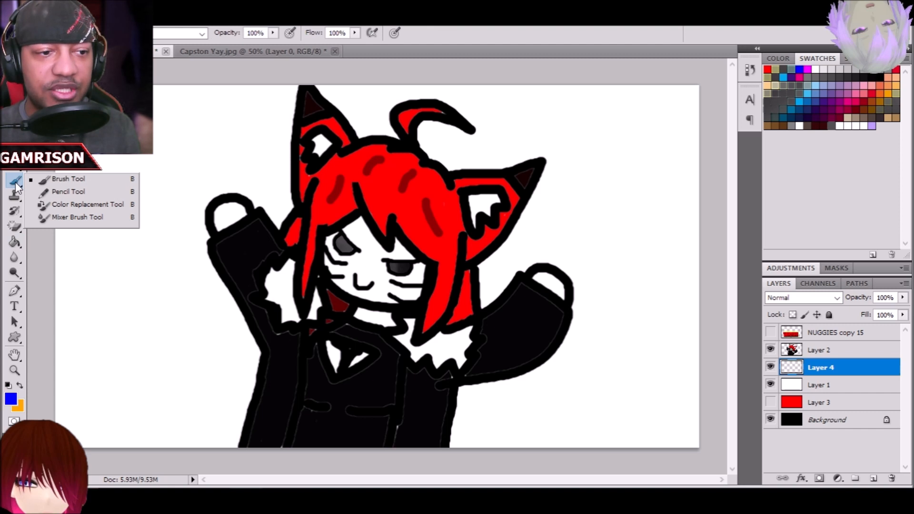
{"action": "left_click", "coordinate": [47, 32]}
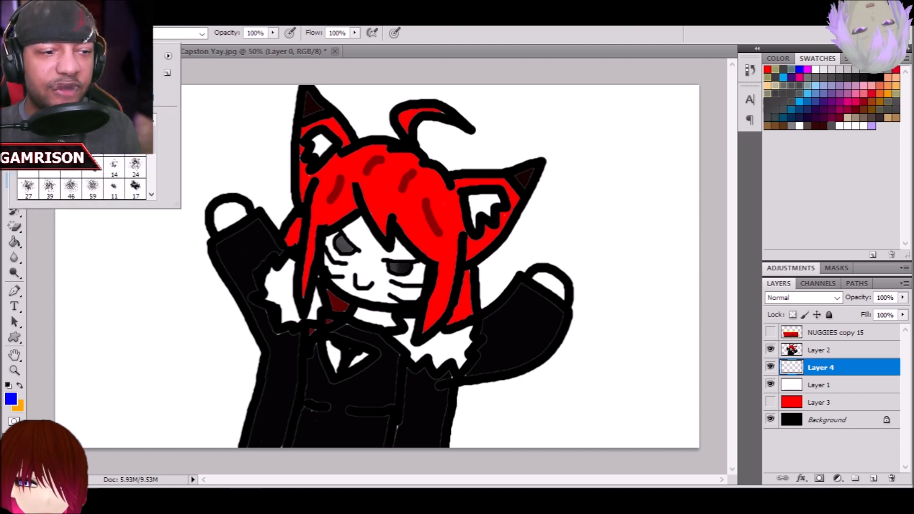
{"action": "left_click_drag", "start_coordinate": [153, 140], "coordinate": [153, 184]}
{"action": "left_click", "coordinate": [54, 193]}
{"action": "left_click", "coordinate": [389, 51]}
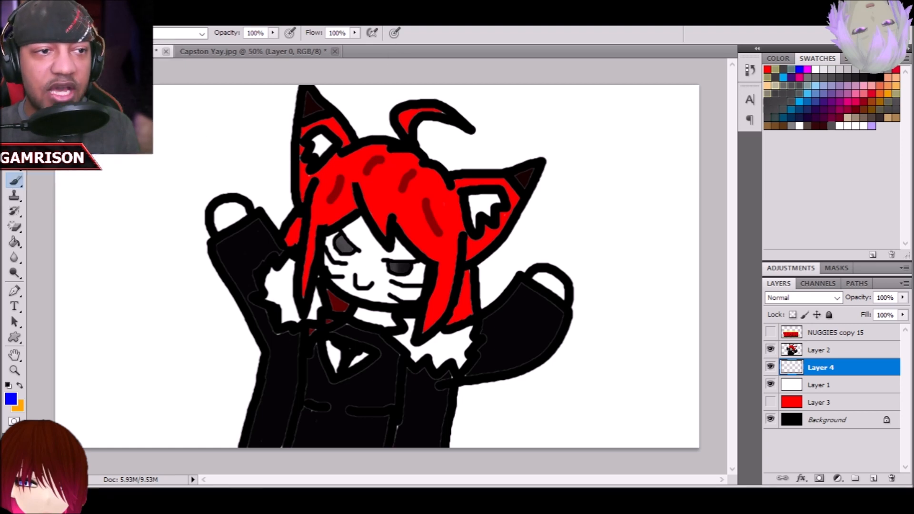
{"action": "left_click", "coordinate": [48, 33]}
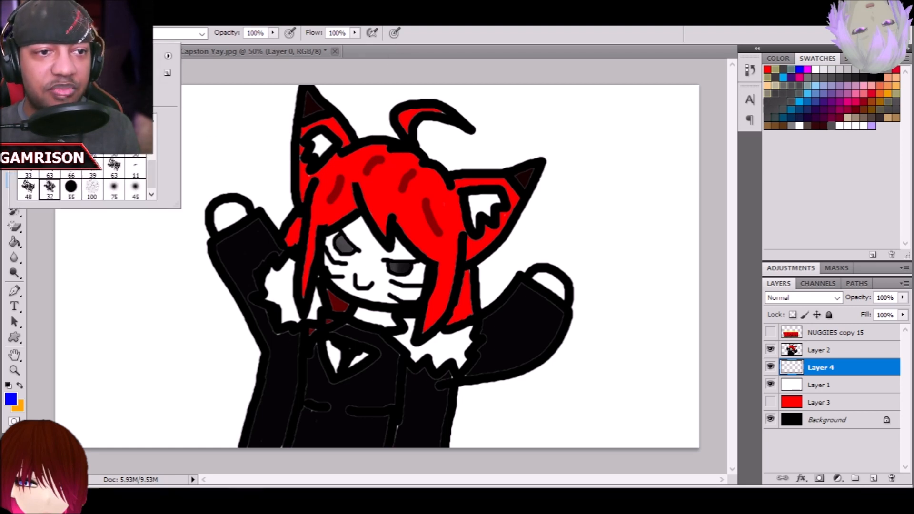
{"action": "left_click", "coordinate": [532, 48]}
{"action": "mouse_move", "coordinate": [95, 107]}
{"action": "left_mouse_down"}
{"action": "mouse_move", "coordinate": [307, 191]}
{"action": "mouse_move", "coordinate": [800, 357]}
{"action": "mouse_move", "coordinate": [200, 204]}
{"action": "mouse_move", "coordinate": [125, 208]}
{"action": "mouse_move", "coordinate": [724, 357]}
{"action": "mouse_move", "coordinate": [547, 366]}
{"action": "mouse_move", "coordinate": [200, 214]}
{"action": "mouse_move", "coordinate": [724, 371]}
{"action": "mouse_move", "coordinate": [86, 219]}
{"action": "mouse_move", "coordinate": [42, 195]}
{"action": "mouse_move", "coordinate": [714, 381]}
{"action": "mouse_move", "coordinate": [26, 195]}
{"action": "mouse_move", "coordinate": [705, 429]}
{"action": "left_mouse_up"}
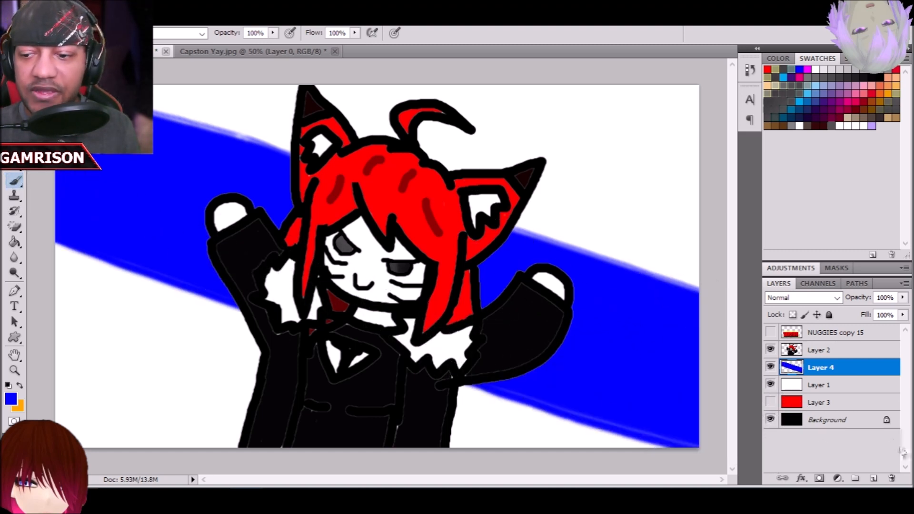
Hide the character on Layer 2 and add white 72 pt text reading CHIMKN NUGGIES over the blue band
{"action": "left_click", "coordinate": [874, 478]}
{"action": "left_click", "coordinate": [15, 307]}
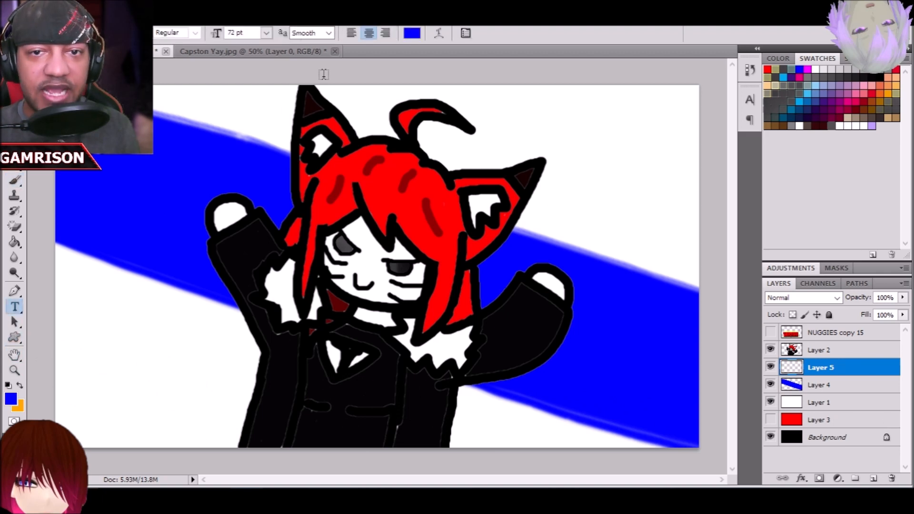
{"action": "left_click", "coordinate": [411, 33]}
{"action": "left_click", "coordinate": [816, 69]}
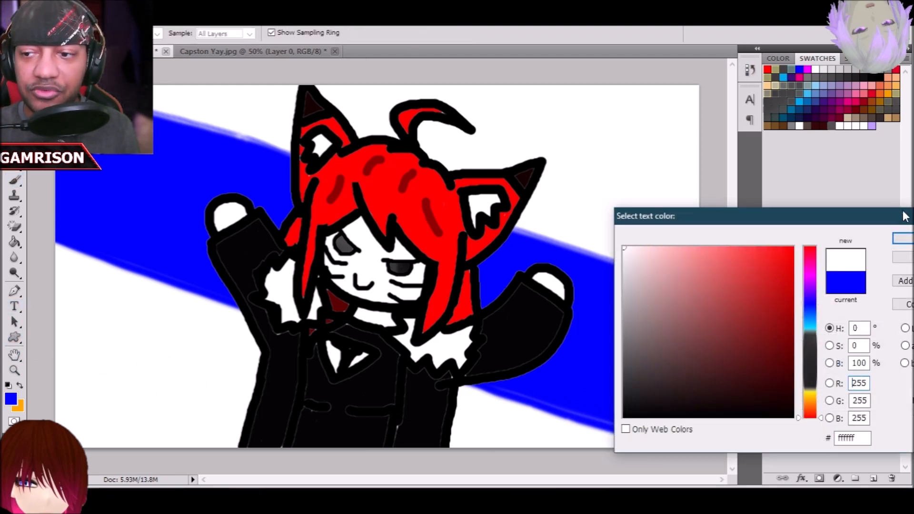
{"action": "left_click", "coordinate": [903, 238]}
{"action": "left_click", "coordinate": [771, 350]}
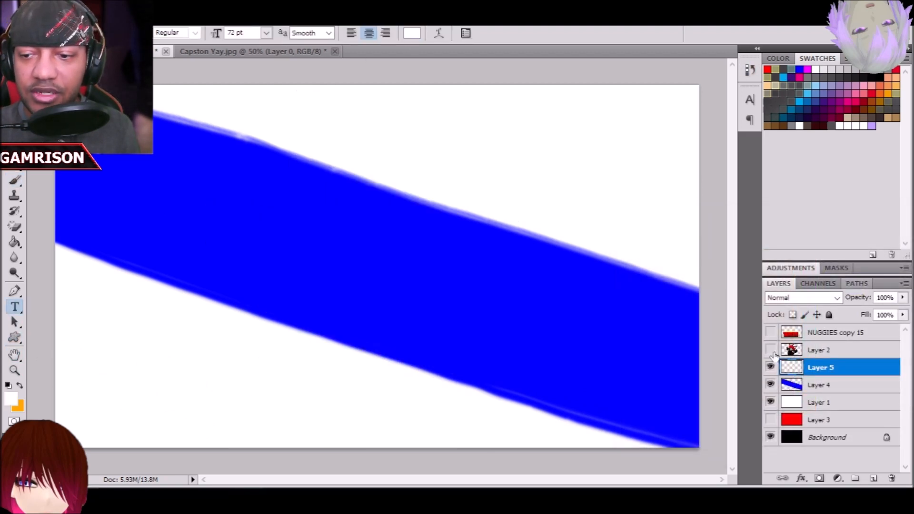
{"action": "left_click", "coordinate": [339, 270]}
{"action": "type", "text": "CHIMKN NUGGIES"}
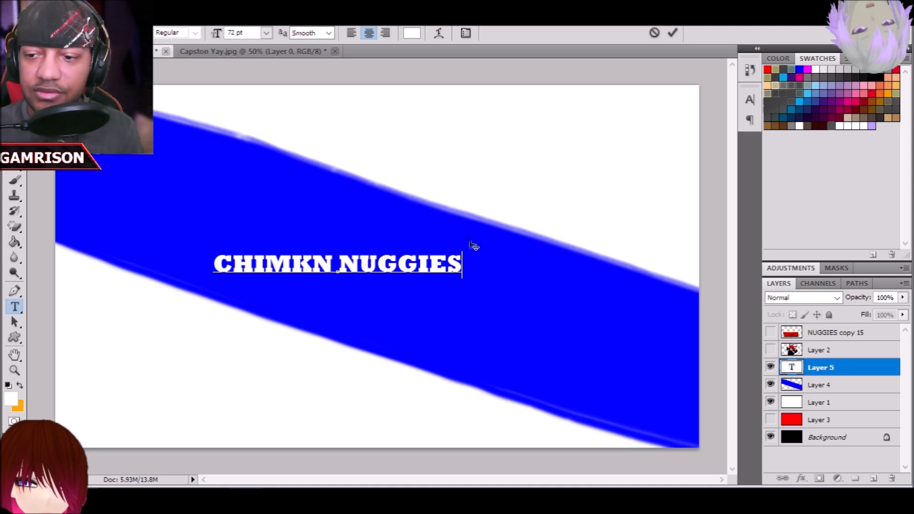
Rotate the CHIMKN NUGGIES text layer about 19.3 degrees clockwise to follow the slope of the blue band
{"action": "left_click", "coordinate": [804, 385]}
{"action": "left_click", "coordinate": [818, 369]}
{"action": "key", "text": "ctrl+t"}
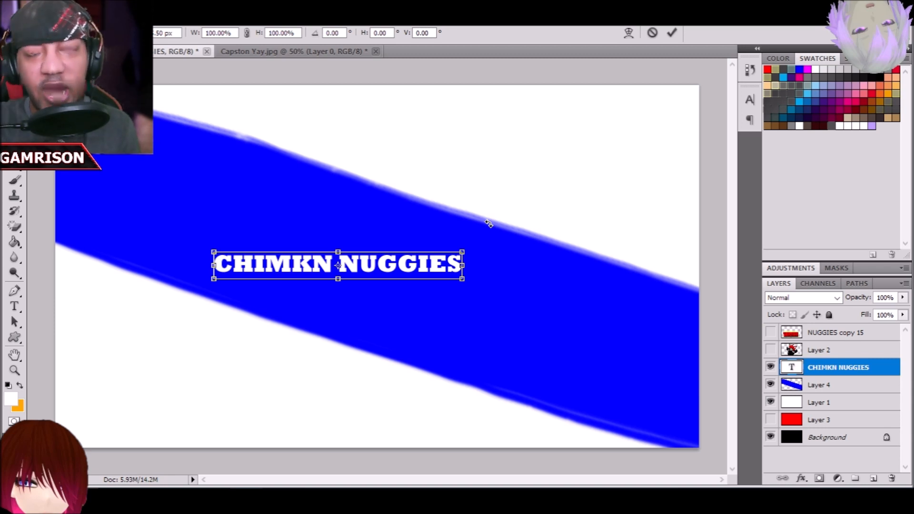
{"action": "left_click_drag", "start_coordinate": [489, 224], "coordinate": [498, 274]}
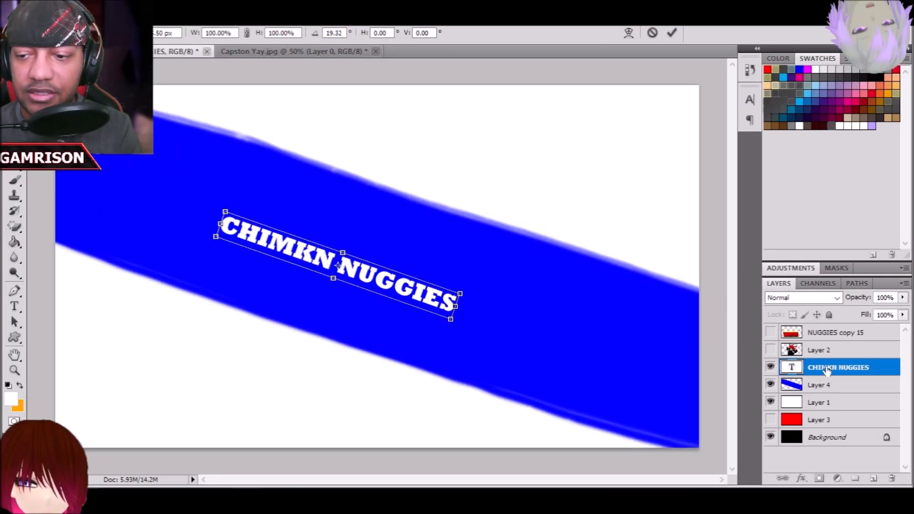
{"action": "key", "text": "Return"}
Scale the slanted CHIMKN NUGGIES text up to about 190 pt so it spans the full width of the band
{"action": "left_click", "coordinate": [817, 380]}
{"action": "left_click", "coordinate": [818, 373]}
{"action": "key", "text": "ctrl+t"}
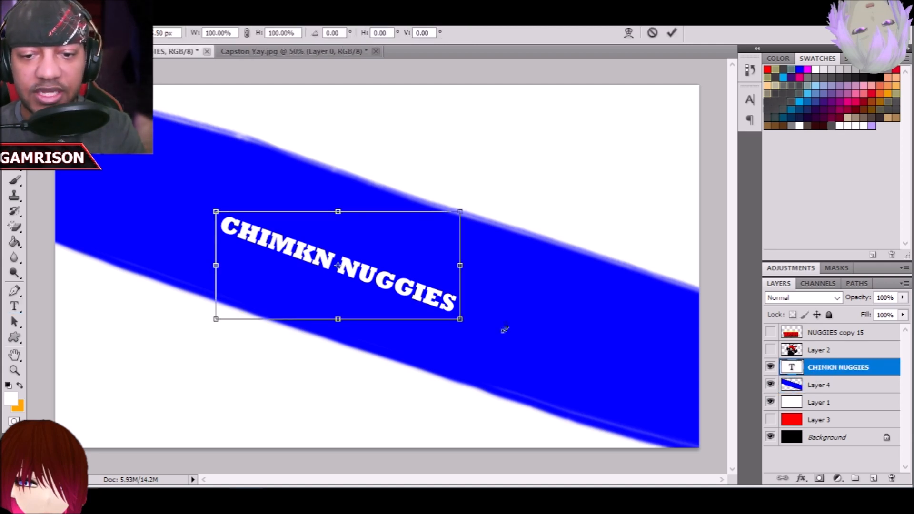
{"action": "left_click_drag", "start_coordinate": [458, 318], "coordinate": [695, 423]}
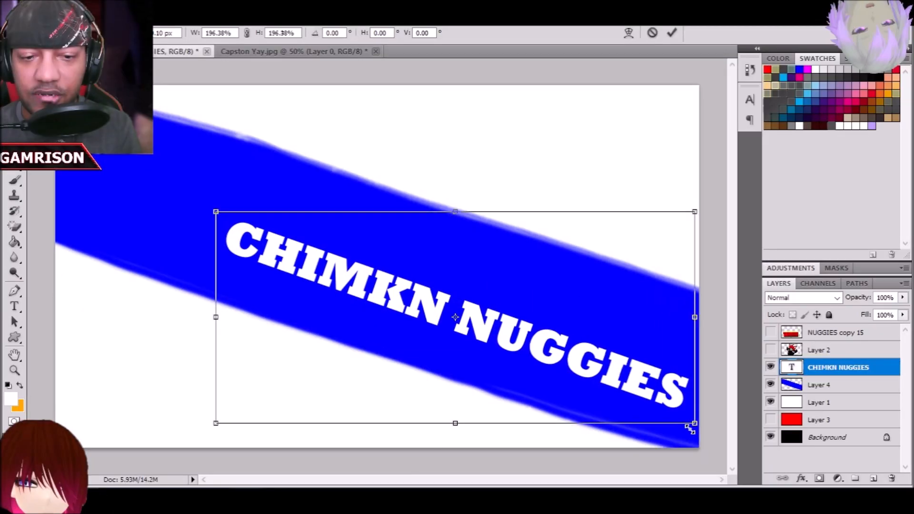
{"action": "left_click_drag", "start_coordinate": [215, 212], "coordinate": [50, 137]}
{"action": "key", "text": "Return"}
{"action": "key", "text": "t"}
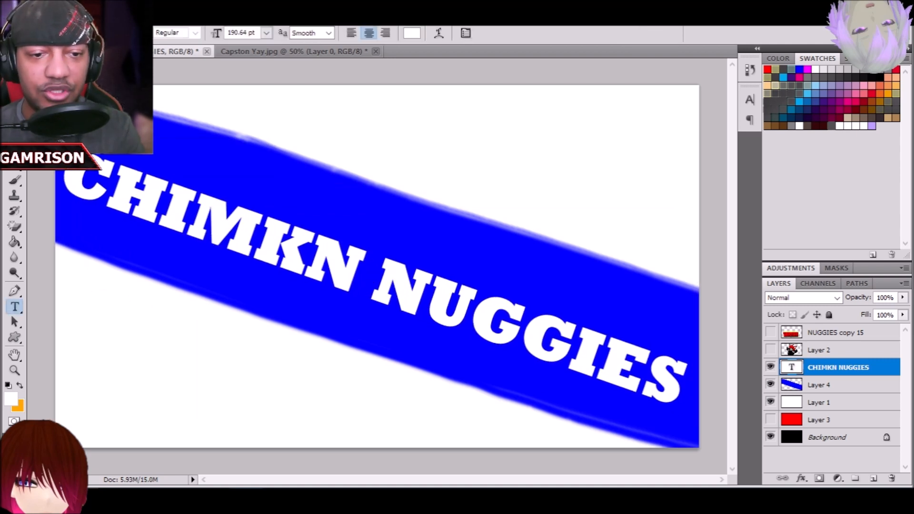
Show the character on Layer 2 in front of the title and hide the white Layer 1
{"action": "left_click", "coordinate": [770, 351]}
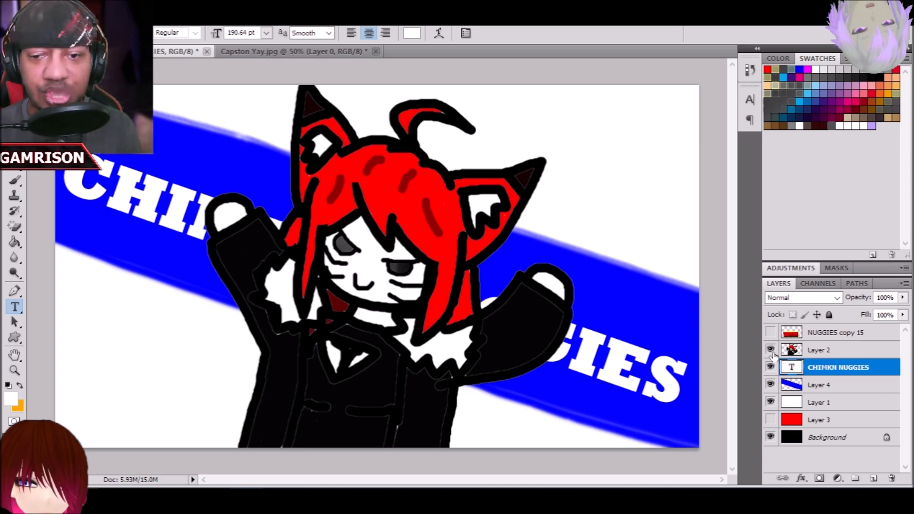
{"action": "left_click", "coordinate": [771, 402]}
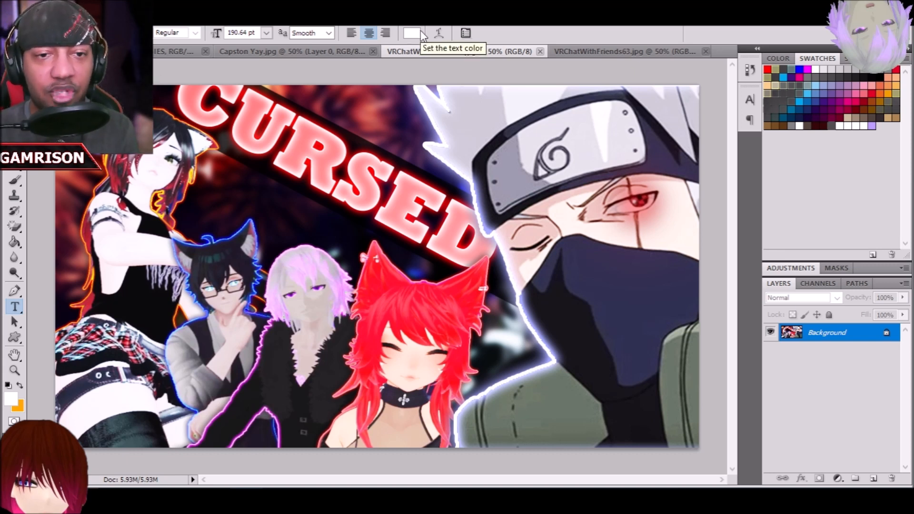
{"action": "left_click", "coordinate": [158, 53]}
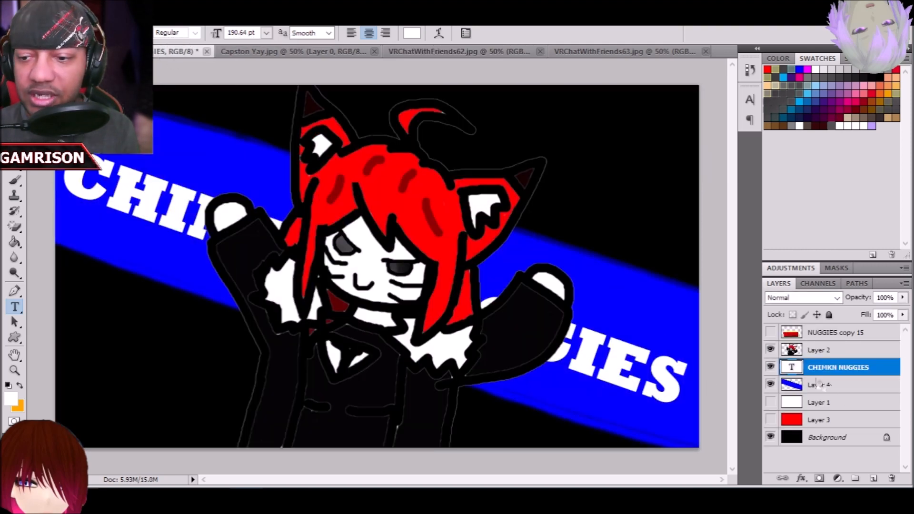
Hide the character and the blue band on Layer 4, and show the red Layer 3 behind the title
{"action": "left_click", "coordinate": [770, 350]}
{"action": "left_click", "coordinate": [770, 367]}
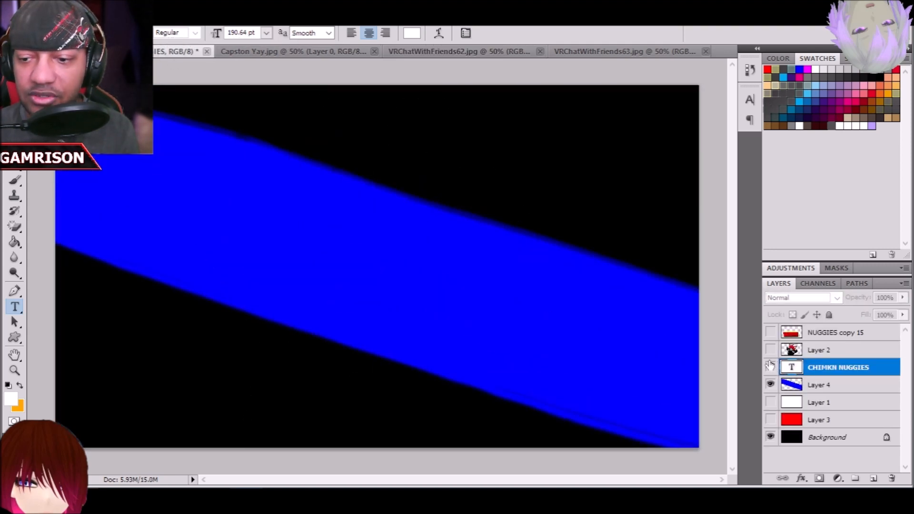
{"action": "left_click", "coordinate": [771, 367]}
{"action": "left_click", "coordinate": [770, 385]}
{"action": "left_click", "coordinate": [771, 402]}
{"action": "left_click", "coordinate": [770, 402]}
{"action": "left_click", "coordinate": [770, 420]}
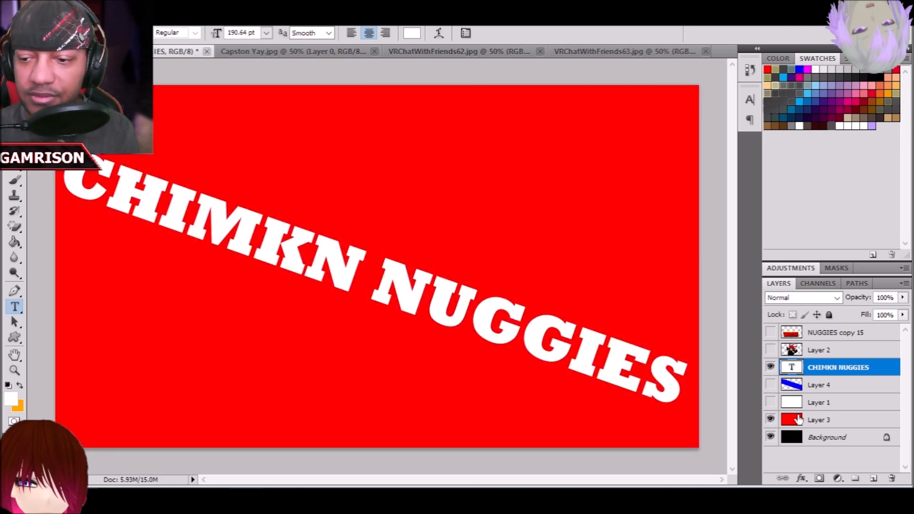
Create a new layer above the red Layer 3 and fill it with black using the Paint Bucket
{"action": "left_click", "coordinate": [840, 421]}
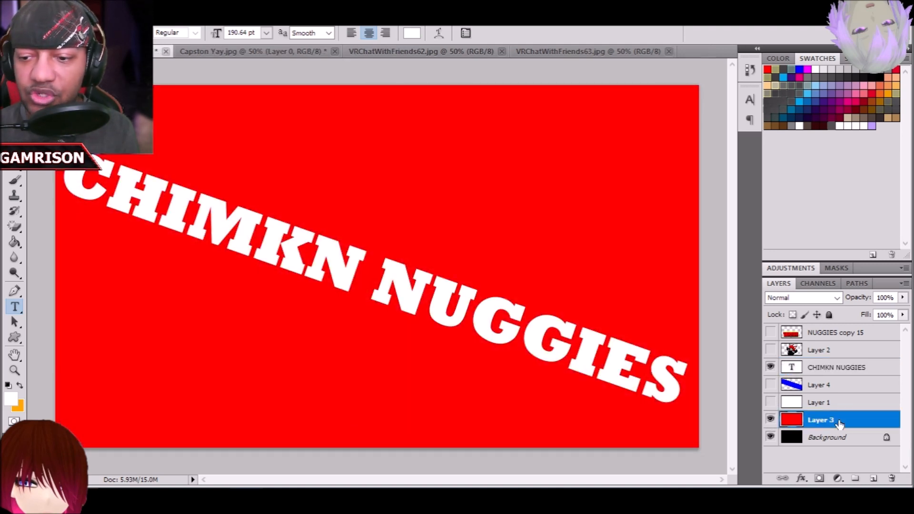
{"action": "left_click", "coordinate": [874, 477]}
{"action": "left_click", "coordinate": [16, 244]}
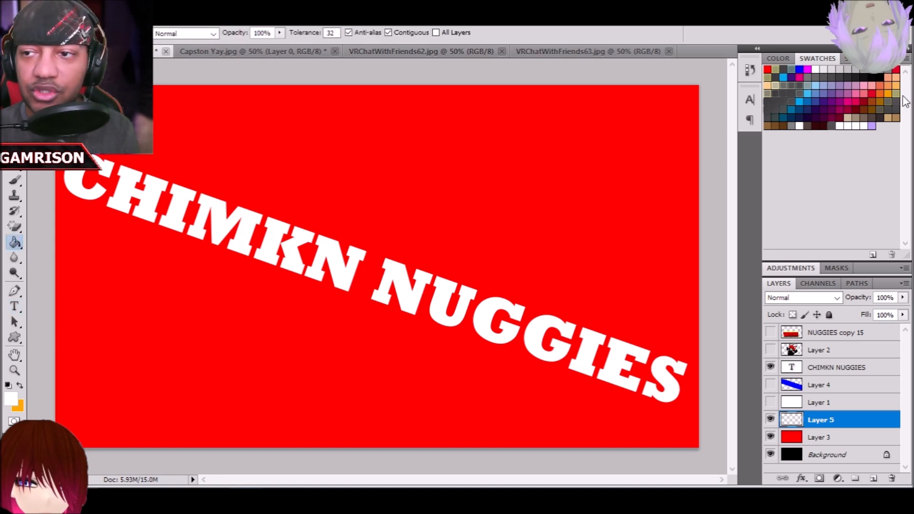
{"action": "left_click", "coordinate": [403, 139]}
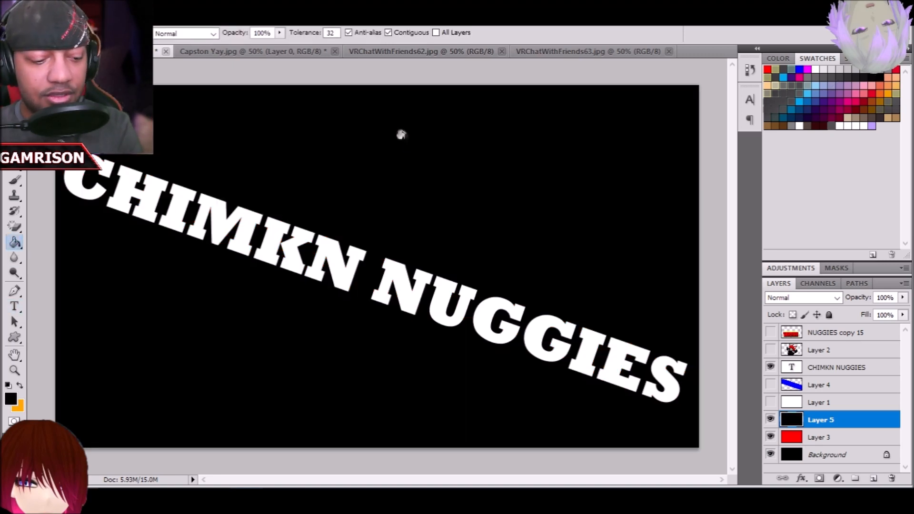
Squash the black layer to about 16.65% height, rotate it about 19.9 degrees and place it behind the slanted title
{"action": "key", "text": "ctrl+t"}
{"action": "left_click_drag", "start_coordinate": [378, 82], "coordinate": [418, 235]}
{"action": "left_click_drag", "start_coordinate": [53, 199], "coordinate": [84, 93]}
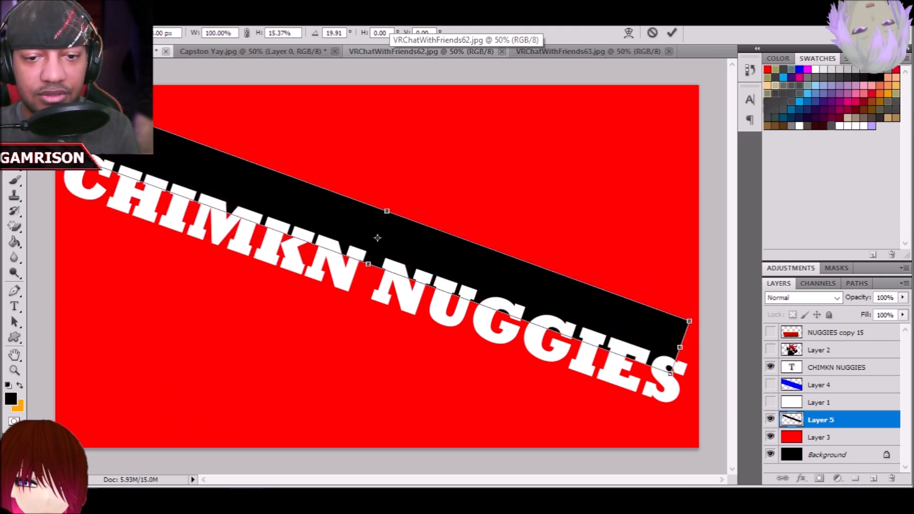
{"action": "left_click_drag", "start_coordinate": [197, 172], "coordinate": [190, 204]}
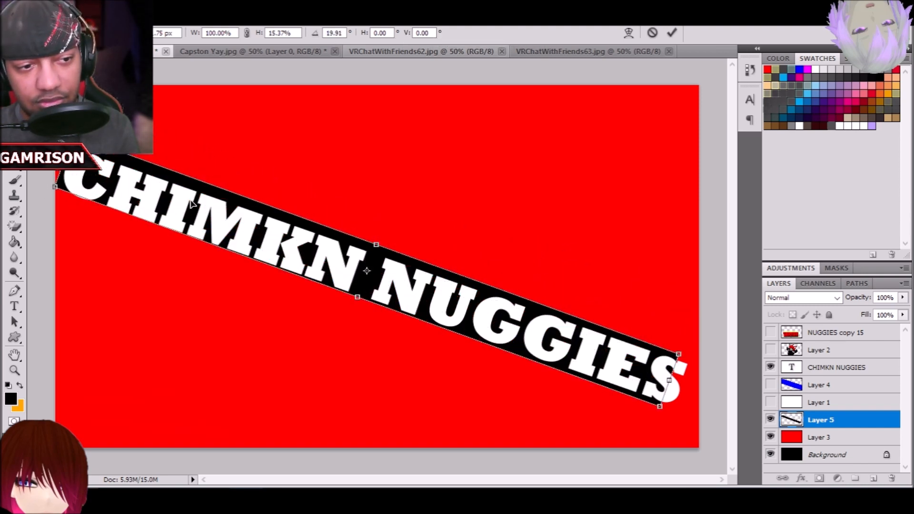
{"action": "left_click_drag", "start_coordinate": [357, 298], "coordinate": [355, 301]}
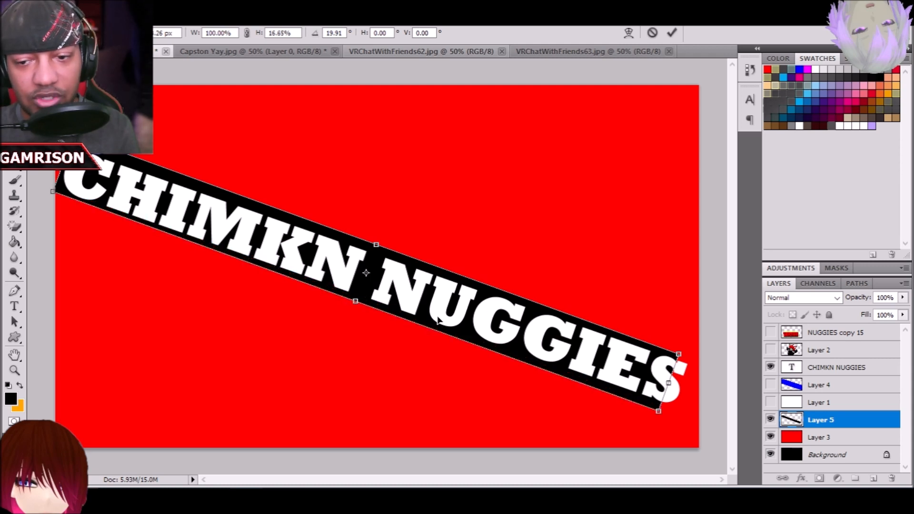
Lengthen the black bar to about 125% width so it runs past both canvas edges, and adjust its angle to 19.1 degrees
{"action": "left_click_drag", "start_coordinate": [706, 365], "coordinate": [769, 365]}
{"action": "left_click_drag", "start_coordinate": [64, 159], "coordinate": [0, 135]}
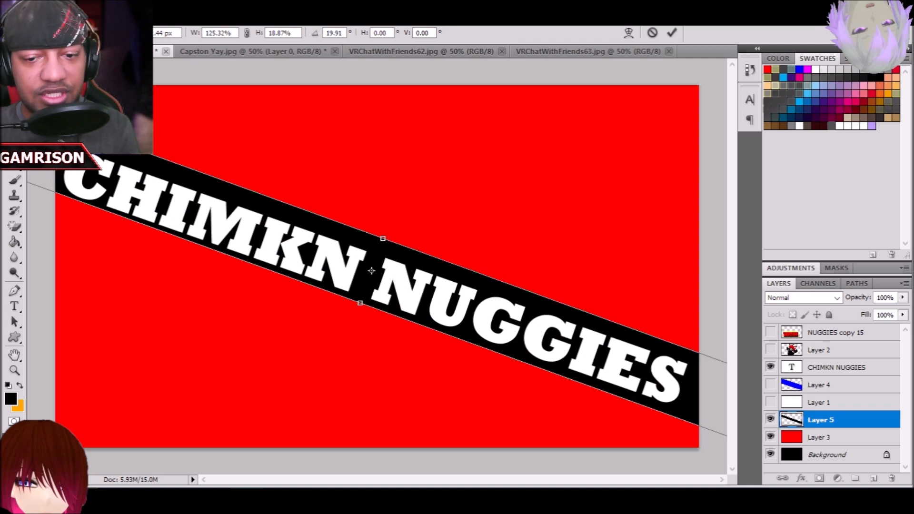
{"action": "left_click_drag", "start_coordinate": [364, 178], "coordinate": [363, 175]}
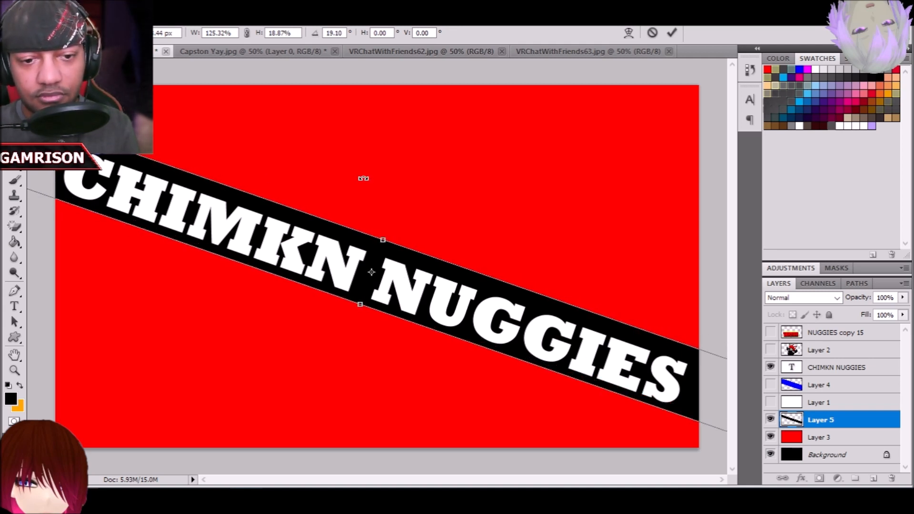
{"action": "key", "text": "Return"}
{"action": "key", "text": "g"}
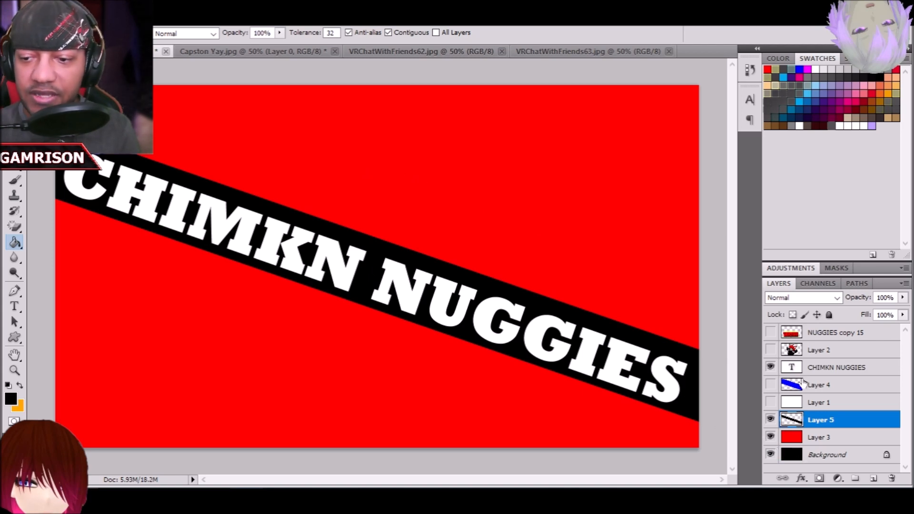
Show the character on Layer 2 in front of the title and black bar, keeping the blue band hidden
{"action": "left_click", "coordinate": [771, 384]}
{"action": "left_click", "coordinate": [771, 384]}
{"action": "left_click", "coordinate": [770, 350]}
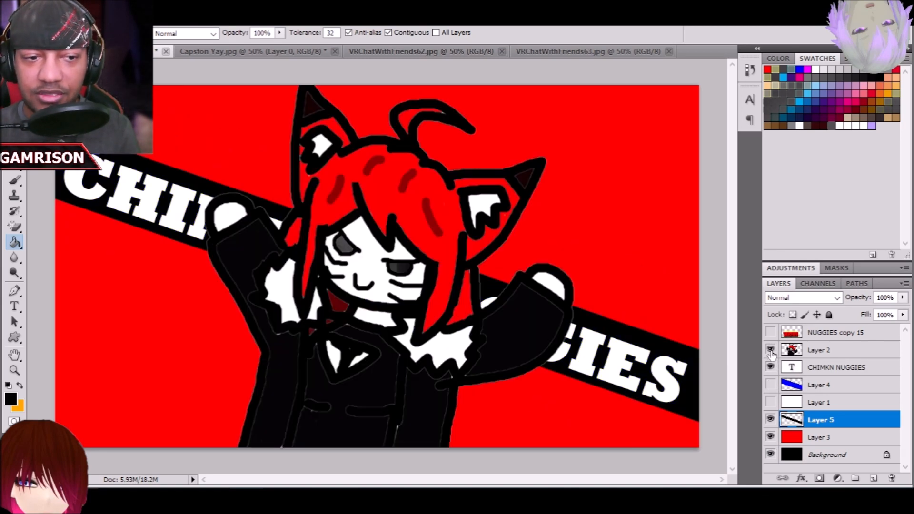
Examine how the titles and their background bands are designed in VRChatWithFriends62.jpg and VRChatWithFriends63.jpg
{"action": "left_click", "coordinate": [424, 51]}
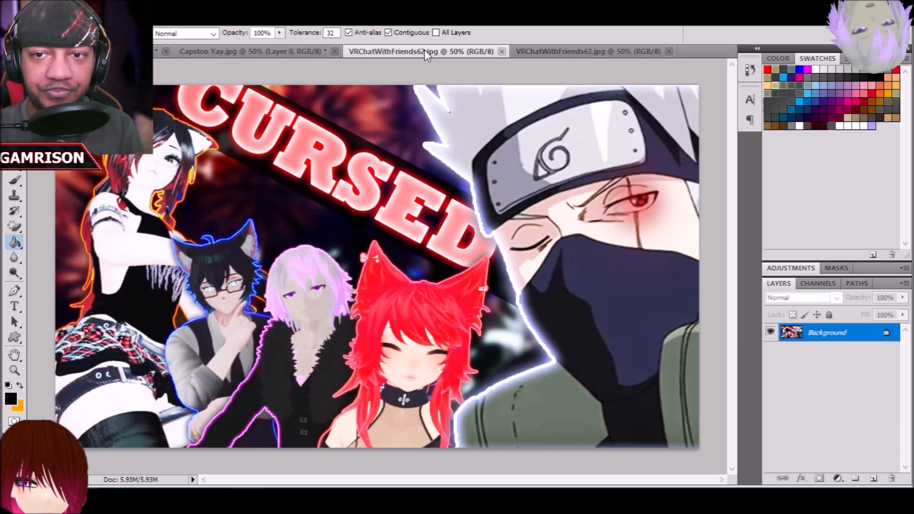
{"action": "left_click", "coordinate": [563, 51]}
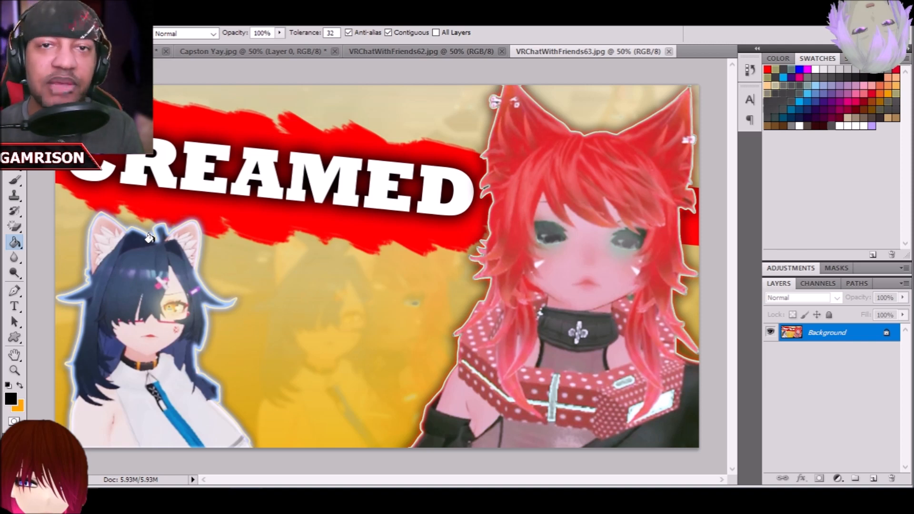
{"action": "left_click", "coordinate": [370, 57]}
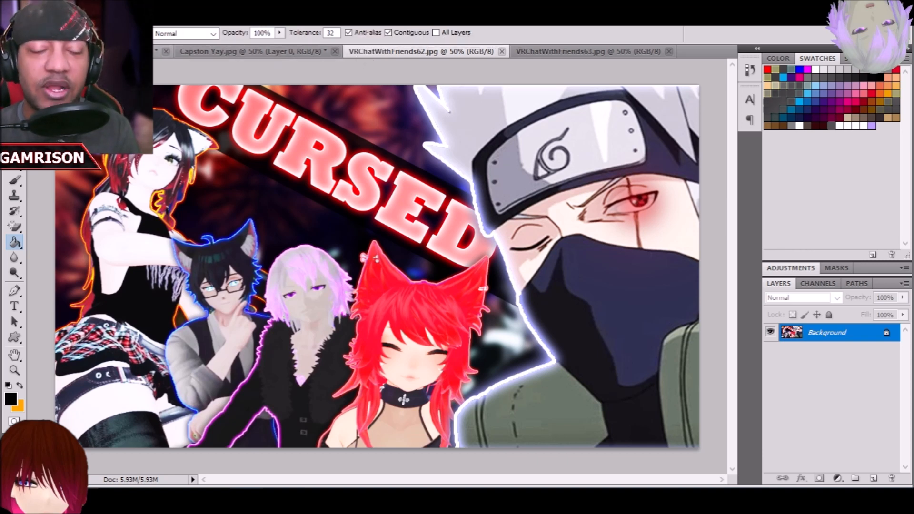
{"action": "left_click", "coordinate": [152, 51]}
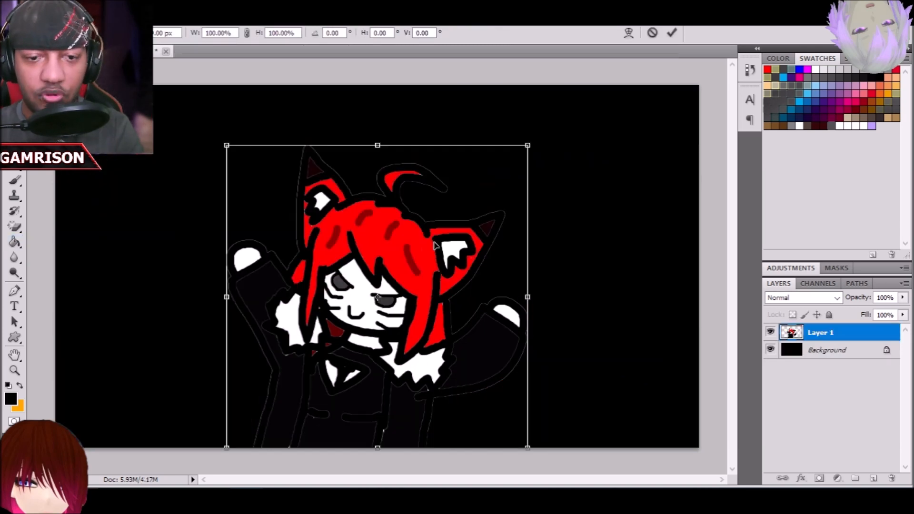
Stretch the McDonald's night photo on Layer 2 to the canvas's right edge so it fills the background behind the character
{"action": "key", "text": "w"}
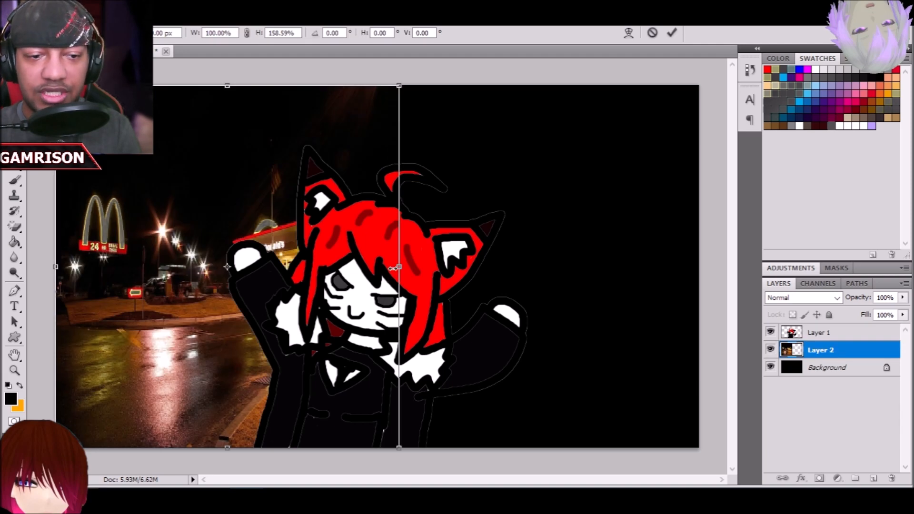
{"action": "left_click_drag", "start_coordinate": [407, 267], "coordinate": [696, 267]}
{"action": "key", "text": "Return"}
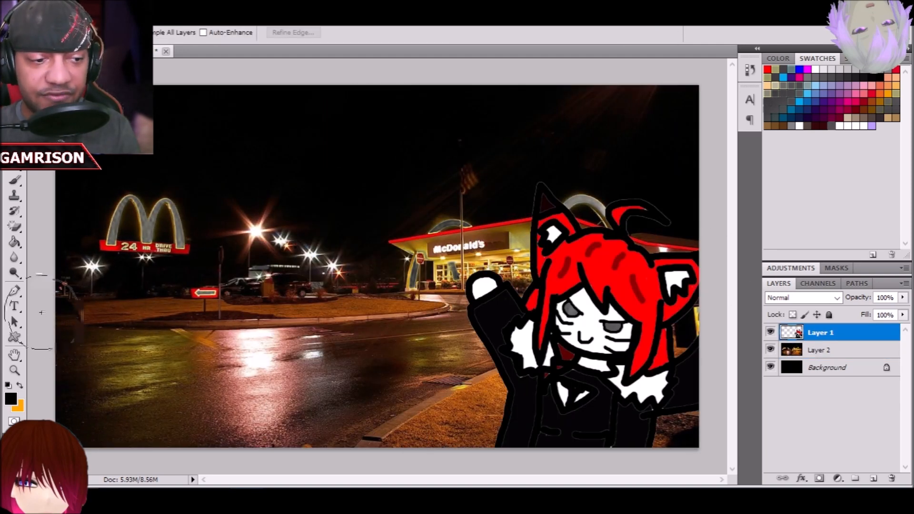
Set the Type tool's text colour to golden yellow e0a900 to match the McDonald's sign
{"action": "left_click", "coordinate": [21, 311]}
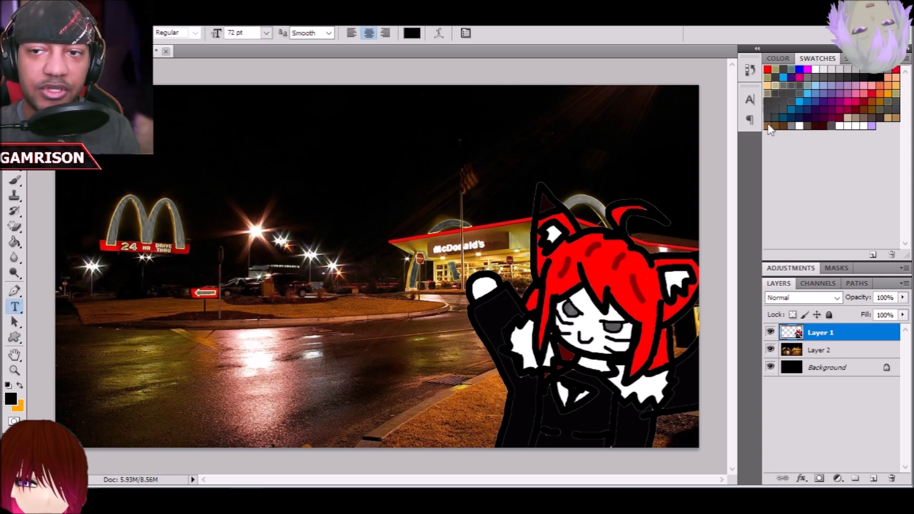
{"action": "left_click", "coordinate": [411, 33]}
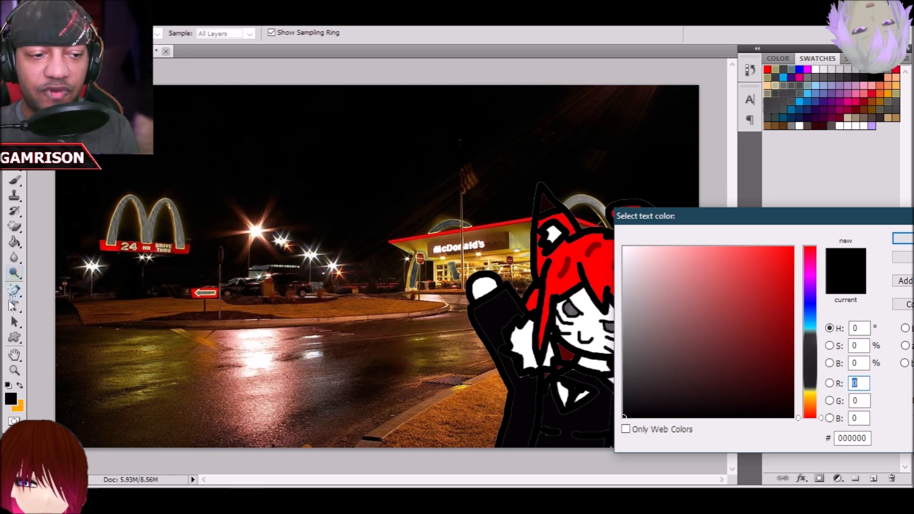
{"action": "left_click", "coordinate": [905, 238]}
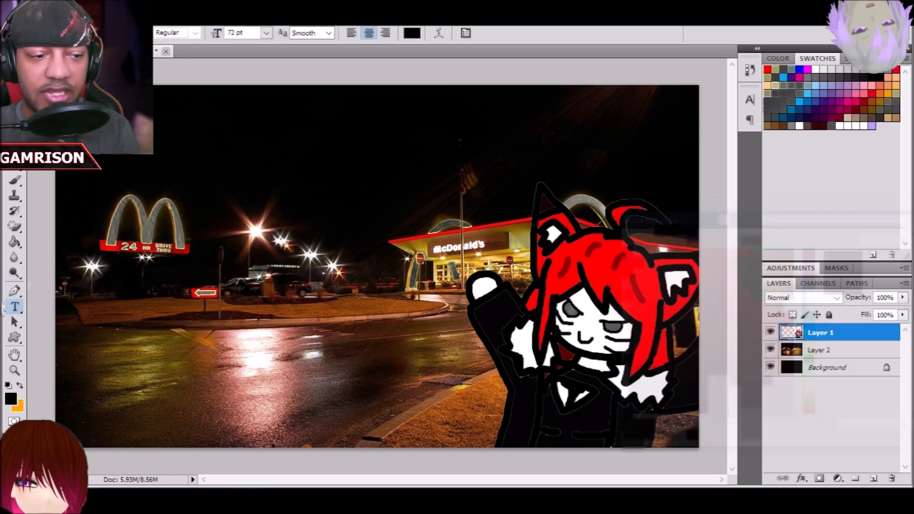
{"action": "left_click", "coordinate": [413, 33]}
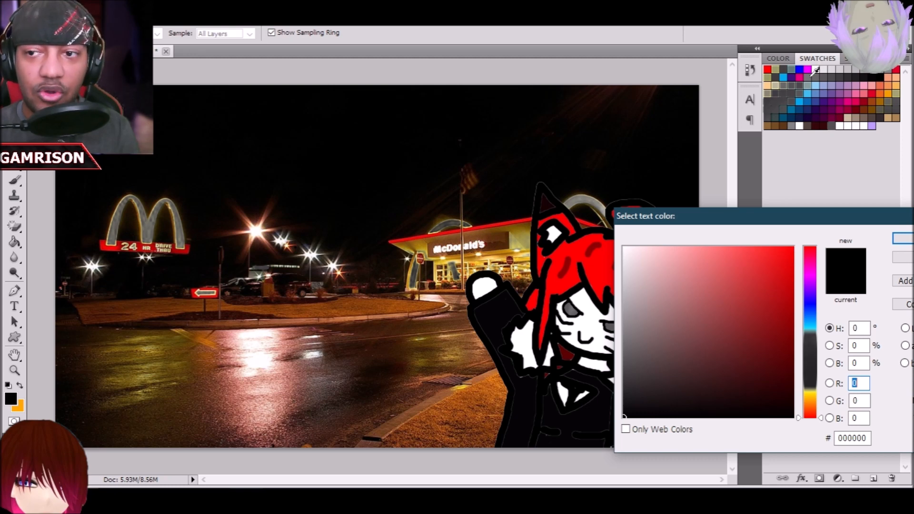
{"action": "left_click", "coordinate": [775, 70]}
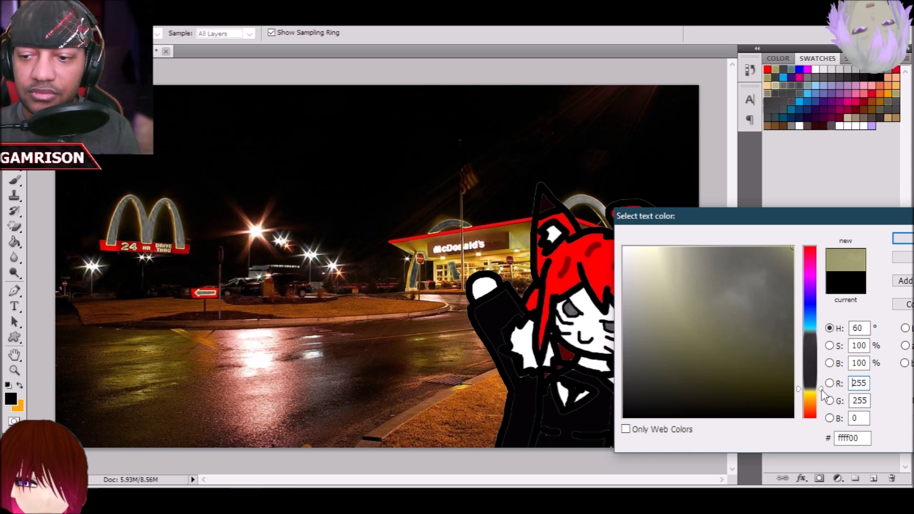
{"action": "left_click_drag", "start_coordinate": [821, 392], "coordinate": [821, 398]}
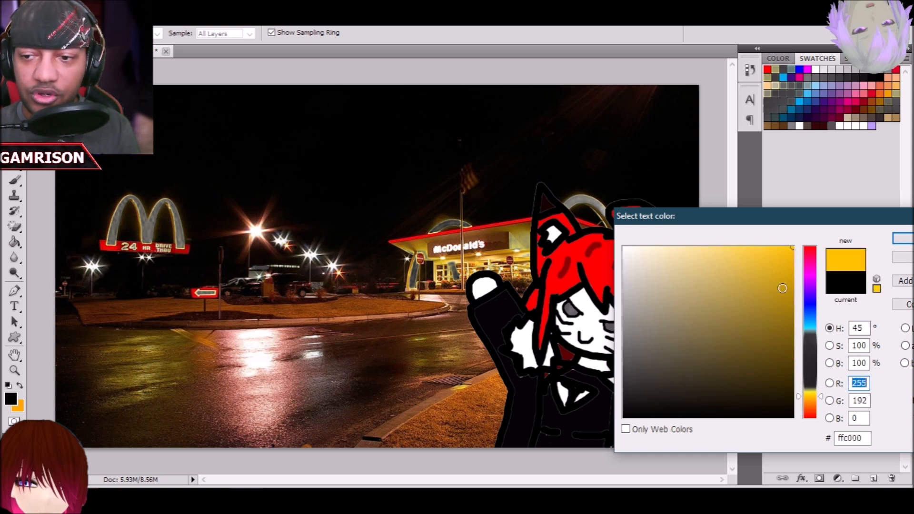
{"action": "left_click", "coordinate": [788, 251]}
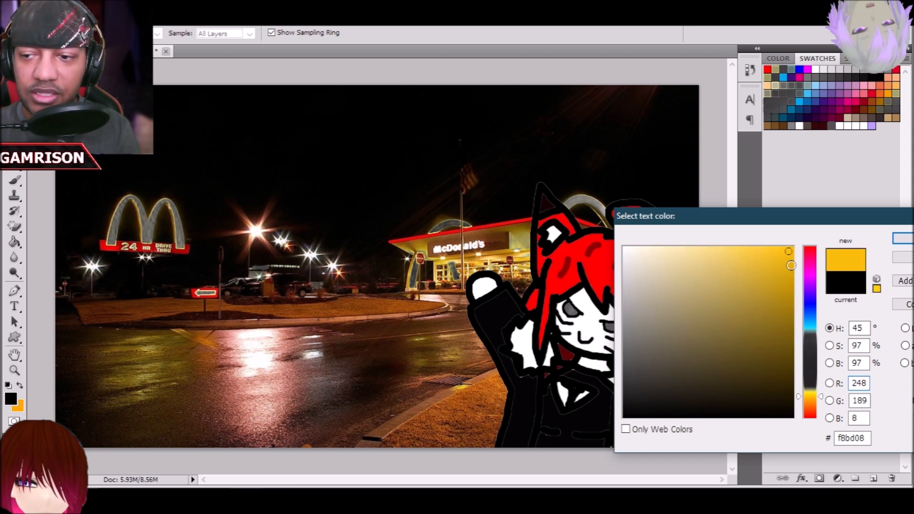
{"action": "left_click", "coordinate": [796, 267]}
{"action": "left_click", "coordinate": [908, 240]}
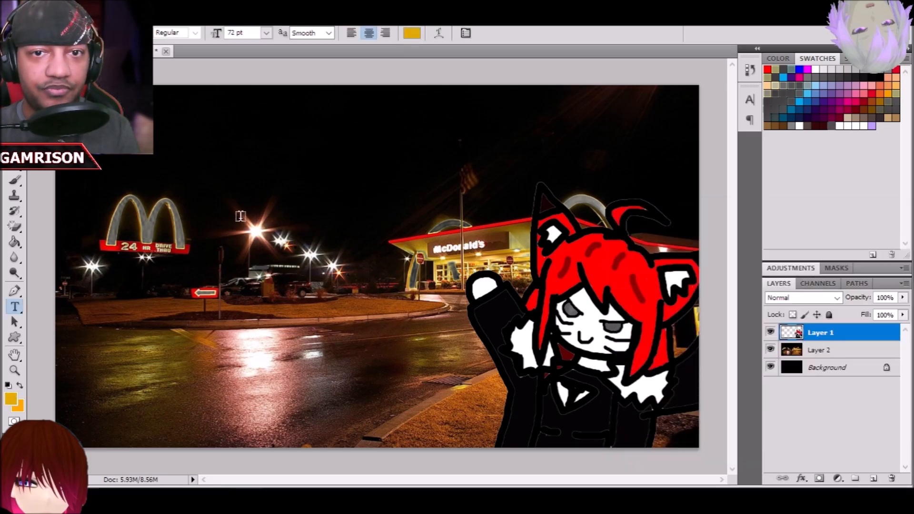
Add a "YAY" text layer above the character, placed over the dark sky between the arches sign and the restaurant
{"action": "left_click", "coordinate": [293, 237]}
{"action": "type", "text": "YAY"}
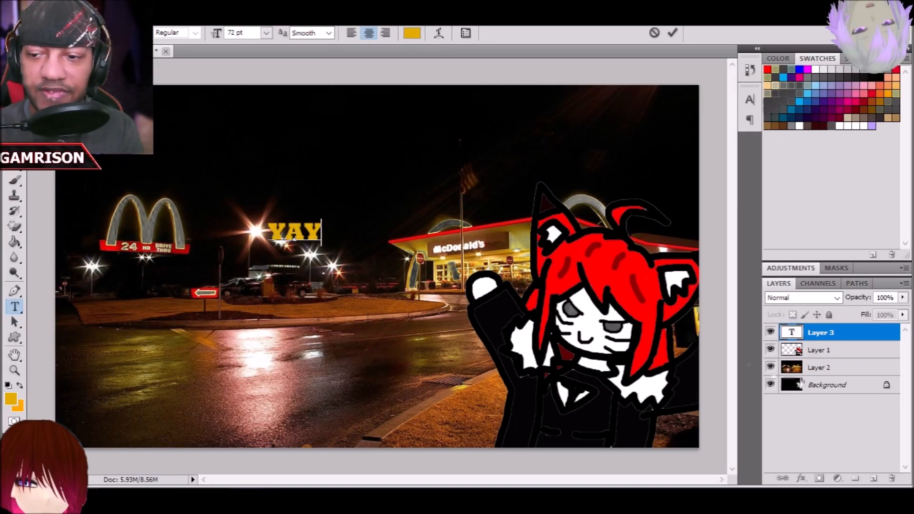
{"action": "left_click", "coordinate": [820, 350]}
{"action": "left_click", "coordinate": [820, 336]}
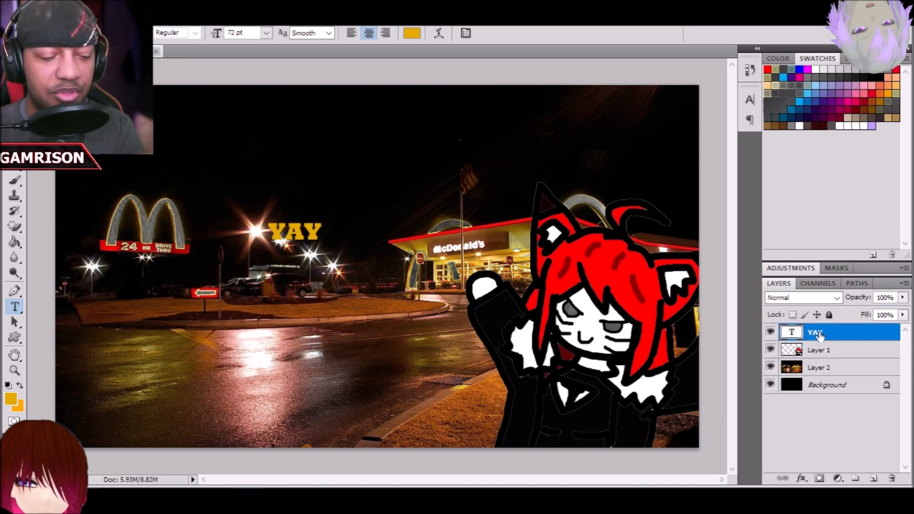
Scale the YAY title proportionally to about 700% and position it across the sky beside the character
{"action": "key", "text": "ctrl+t"}
{"action": "left_click_drag", "start_coordinate": [323, 248], "coordinate": [498, 333]}
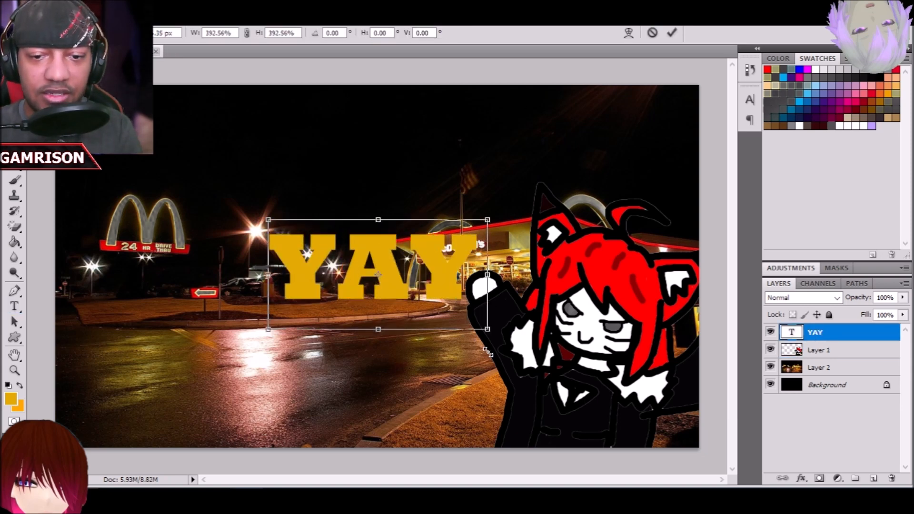
{"action": "left_click_drag", "start_coordinate": [267, 220], "coordinate": [126, 112]}
{"action": "left_click_drag", "start_coordinate": [285, 169], "coordinate": [265, 146]}
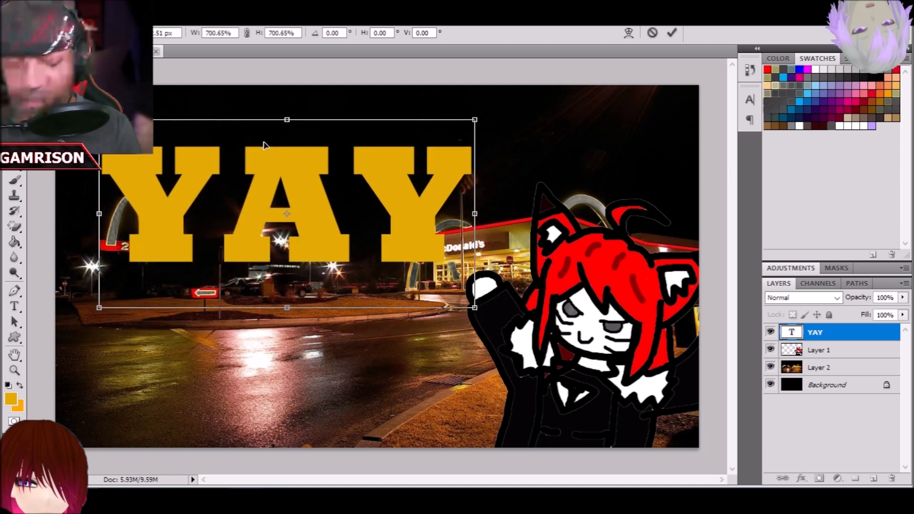
{"action": "key", "text": "Return"}
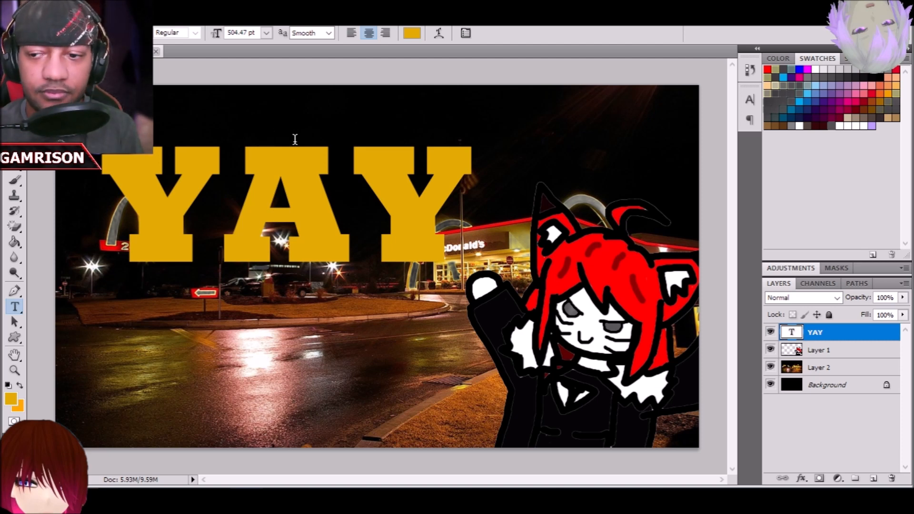
Give the YAY layer a yellow ffff00 outer glow at 100% opacity and enlarge the glow's size
{"action": "left_click", "coordinate": [123, 19]}
{"action": "mouse_move", "coordinate": [199, 87]}
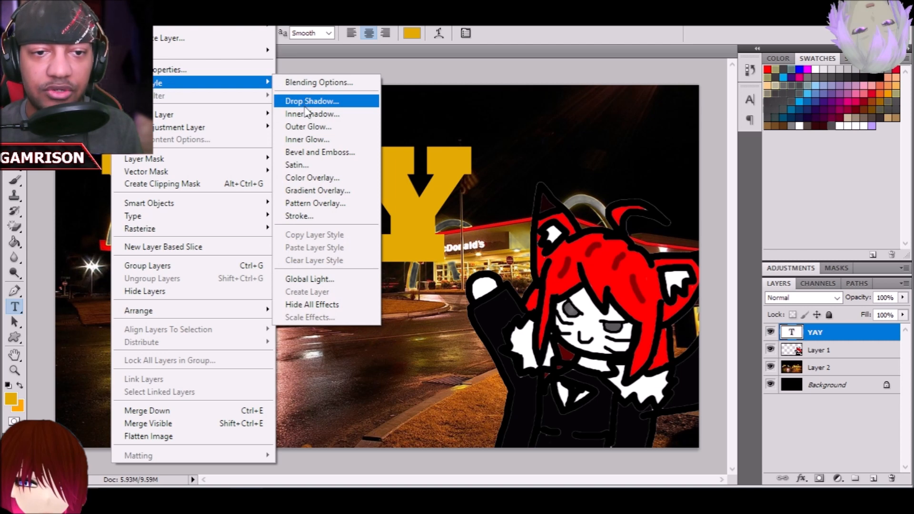
{"action": "left_click", "coordinate": [308, 127]}
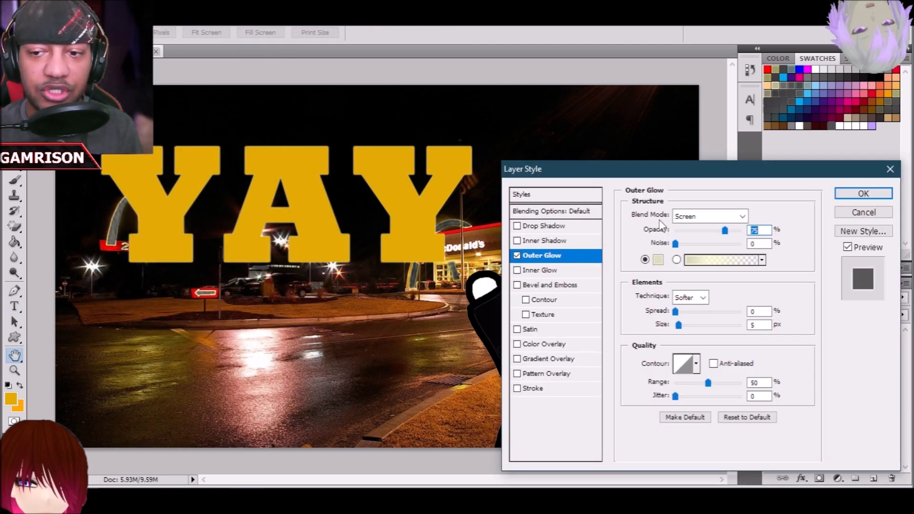
{"action": "left_click_drag", "start_coordinate": [730, 236], "coordinate": [751, 245]}
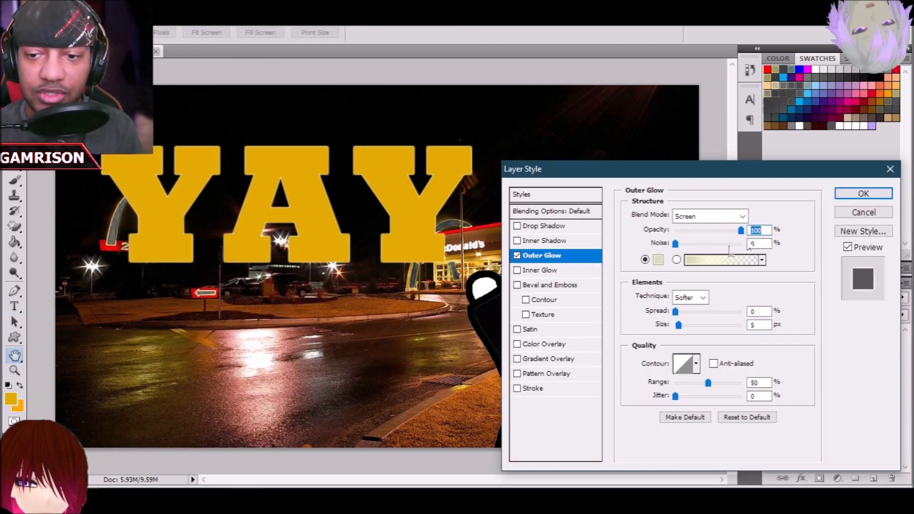
{"action": "left_click", "coordinate": [659, 260]}
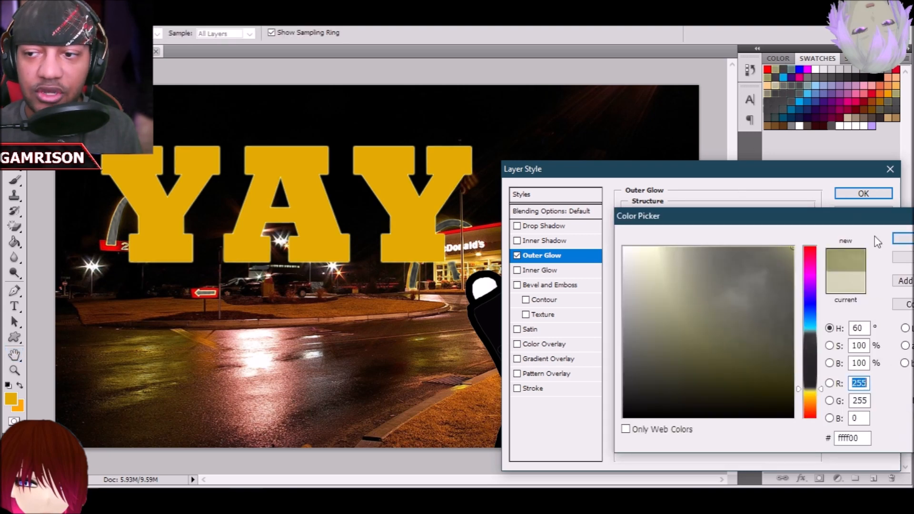
{"action": "left_click_drag", "start_coordinate": [678, 326], "coordinate": [687, 326]}
Add a yellow ffff00 inner glow to YAY with 100% opacity and a size of about 51 px
{"action": "left_click", "coordinate": [583, 271]}
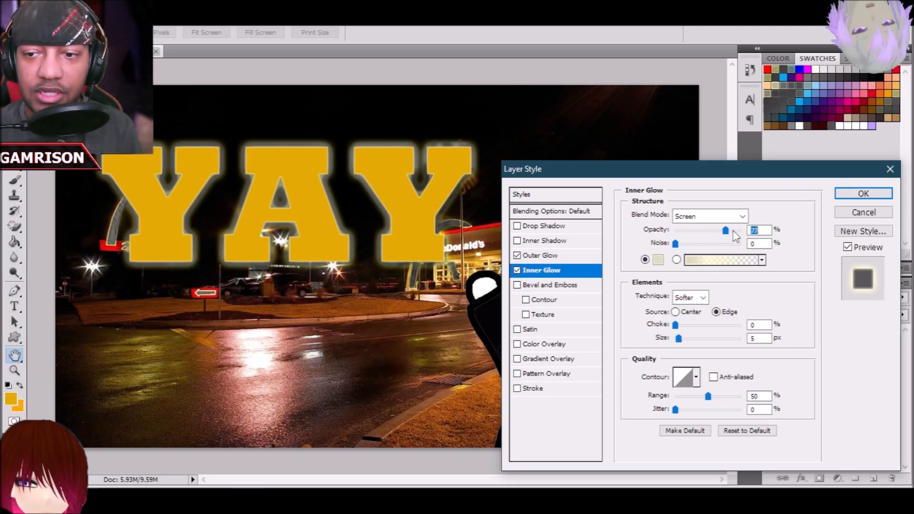
{"action": "left_click", "coordinate": [659, 260]}
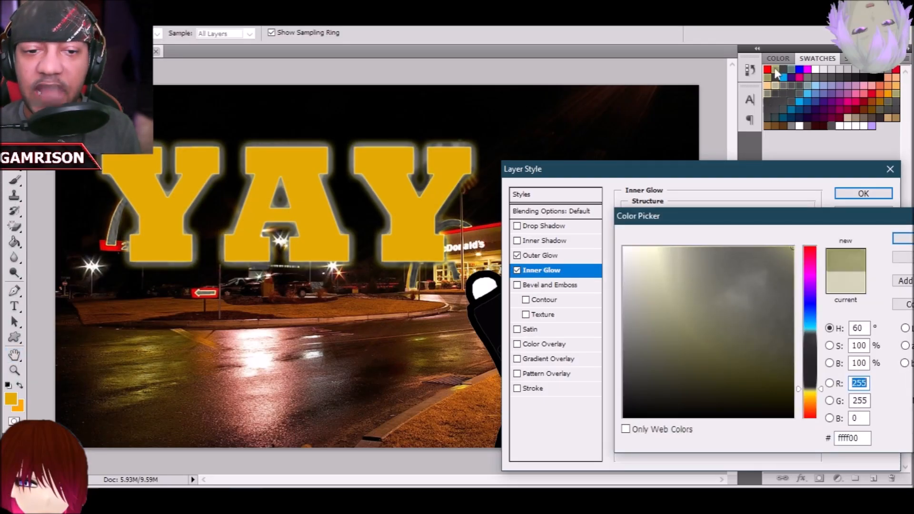
{"action": "left_click", "coordinate": [897, 241]}
{"action": "mouse_move", "coordinate": [679, 339]}
{"action": "left_mouse_down"}
{"action": "mouse_move", "coordinate": [744, 344]}
{"action": "mouse_move", "coordinate": [673, 342]}
{"action": "mouse_move", "coordinate": [693, 341]}
{"action": "left_mouse_up"}
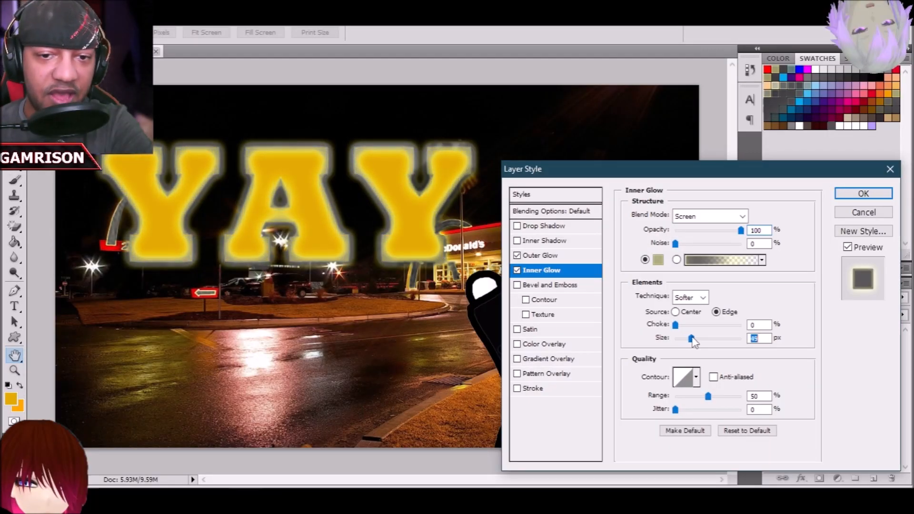
Add an outside stroke in pale yellow ffff8e to the YAY title and apply the layer style
{"action": "left_click", "coordinate": [571, 389]}
{"action": "left_click", "coordinate": [659, 301]}
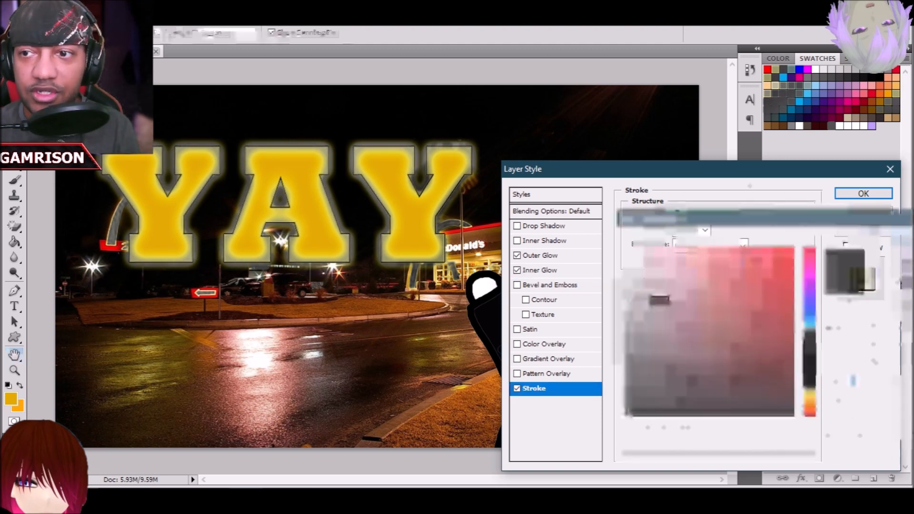
{"action": "left_click", "coordinate": [777, 71]}
{"action": "mouse_move", "coordinate": [711, 265]}
{"action": "left_mouse_down"}
{"action": "mouse_move", "coordinate": [686, 240]}
{"action": "mouse_move", "coordinate": [671, 257]}
{"action": "mouse_move", "coordinate": [619, 240]}
{"action": "mouse_move", "coordinate": [599, 219]}
{"action": "left_mouse_up"}
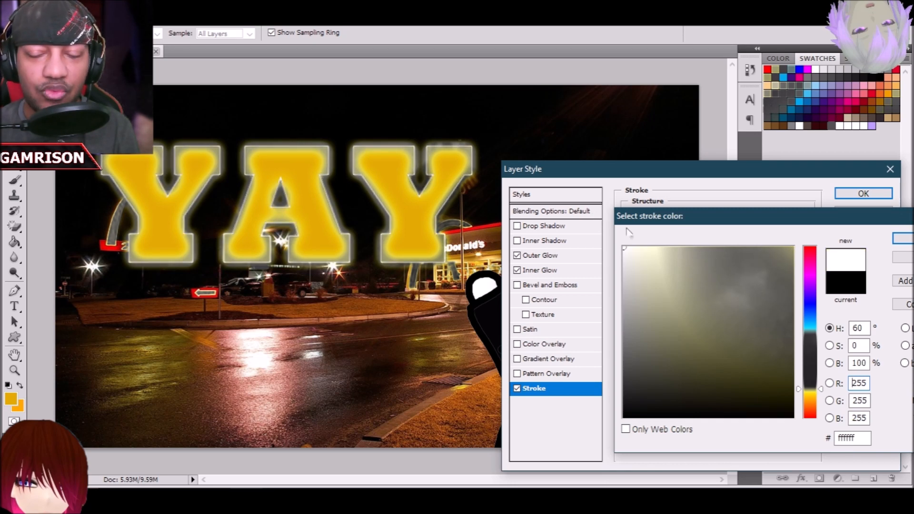
{"action": "left_click_drag", "start_coordinate": [678, 250], "coordinate": [667, 237]}
{"action": "mouse_move", "coordinate": [711, 257]}
{"action": "left_mouse_down"}
{"action": "mouse_move", "coordinate": [777, 373]}
{"action": "mouse_move", "coordinate": [834, 447]}
{"action": "left_mouse_up"}
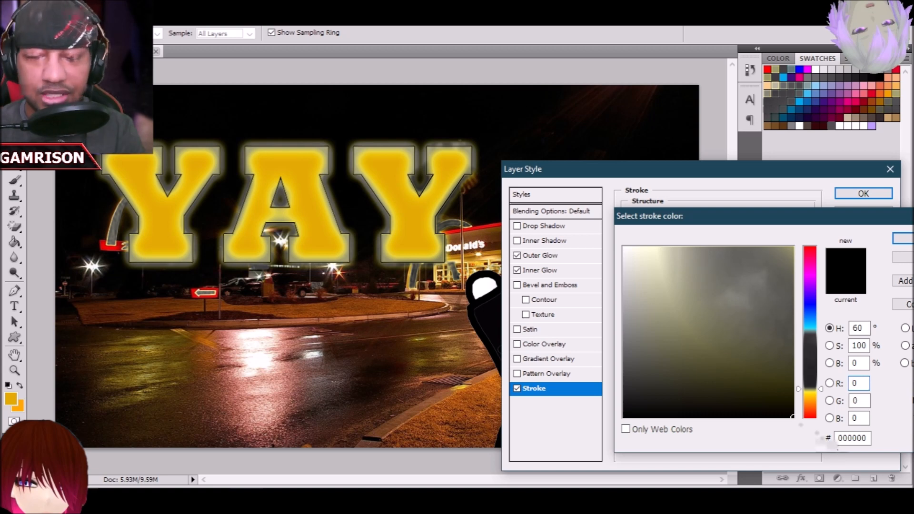
{"action": "mouse_move", "coordinate": [712, 361]}
{"action": "left_mouse_down"}
{"action": "mouse_move", "coordinate": [594, 331]}
{"action": "mouse_move", "coordinate": [606, 281]}
{"action": "mouse_move", "coordinate": [682, 234]}
{"action": "mouse_move", "coordinate": [699, 239]}
{"action": "left_mouse_up"}
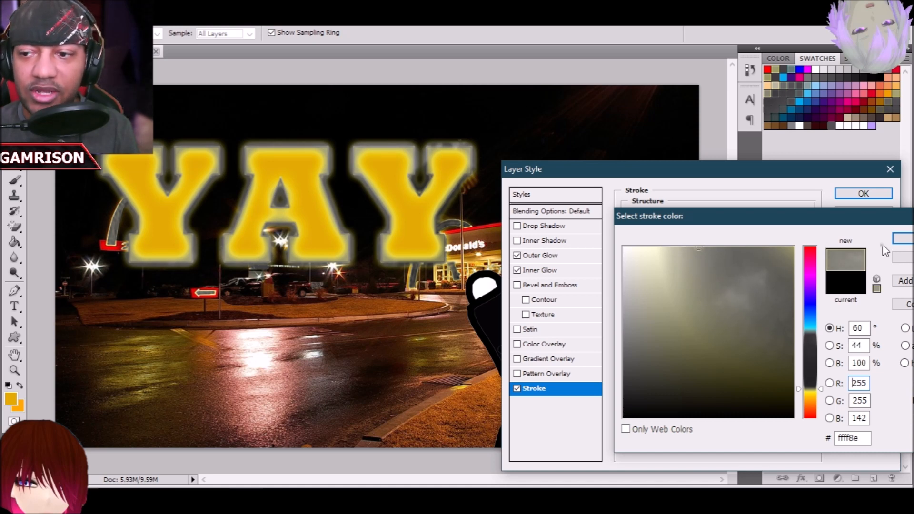
{"action": "left_click", "coordinate": [908, 238]}
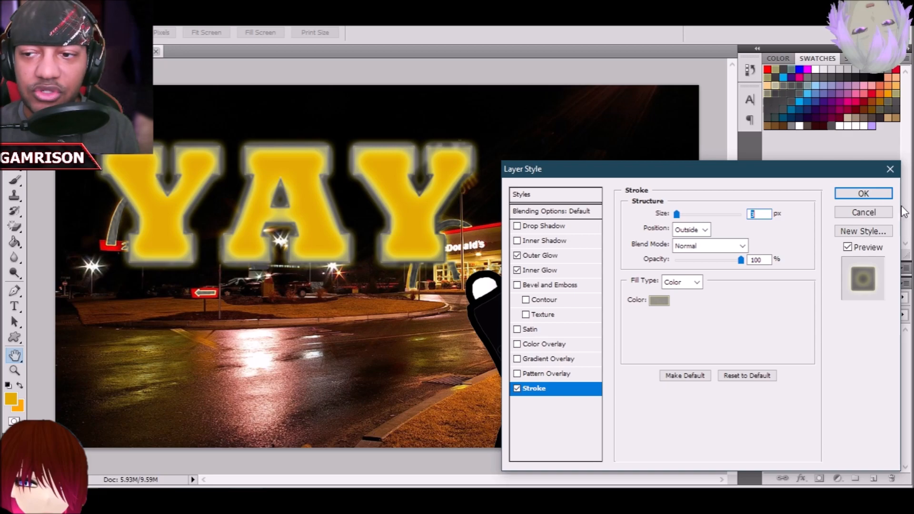
{"action": "left_click", "coordinate": [863, 194]}
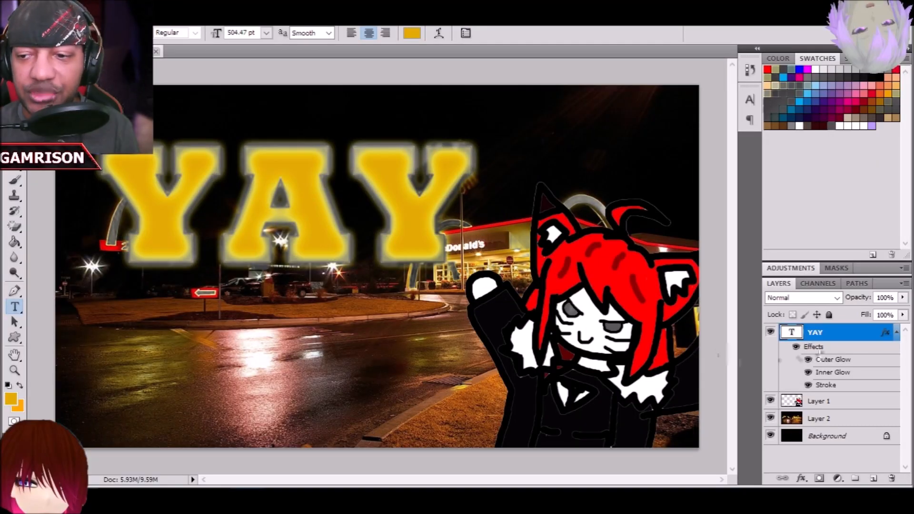
Change the YAY title's text colour to dark red 830000
{"action": "left_click", "coordinate": [411, 33]}
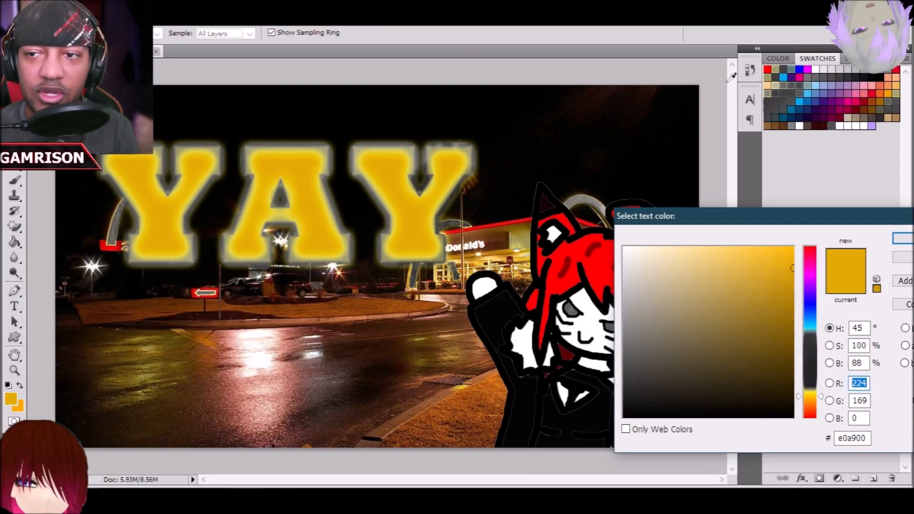
{"action": "left_click", "coordinate": [767, 69]}
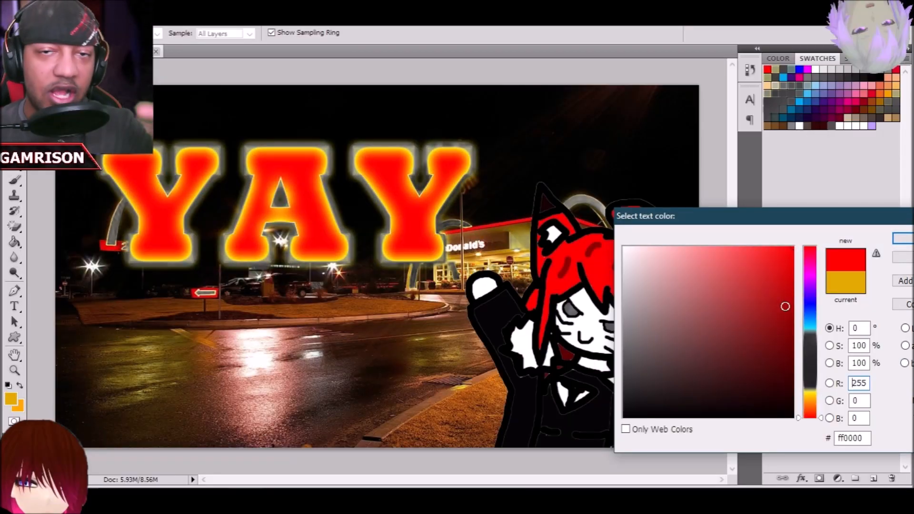
{"action": "mouse_move", "coordinate": [786, 307]}
{"action": "left_mouse_down"}
{"action": "mouse_move", "coordinate": [805, 340]}
{"action": "mouse_move", "coordinate": [805, 330]}
{"action": "left_mouse_up"}
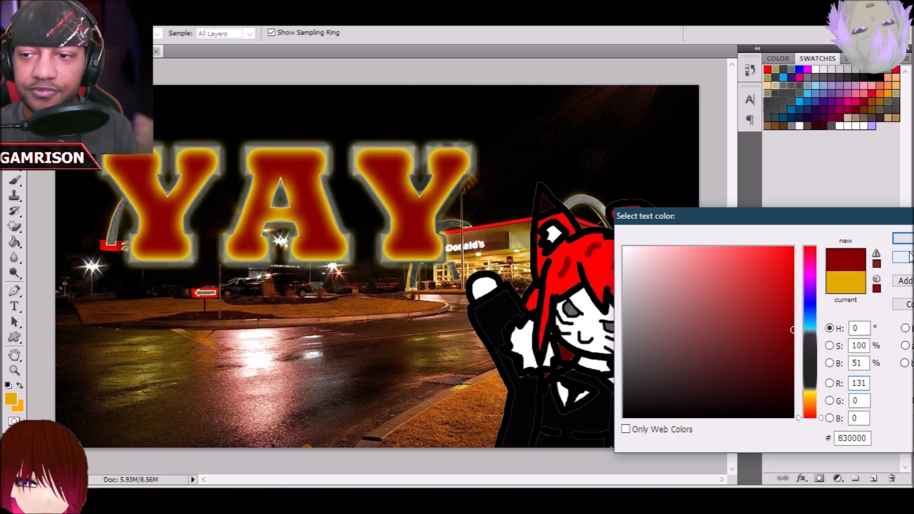
{"action": "left_click", "coordinate": [907, 238]}
Recolour the YAY layer's outer glow to bright red ff0000
{"action": "left_click", "coordinate": [123, 14]}
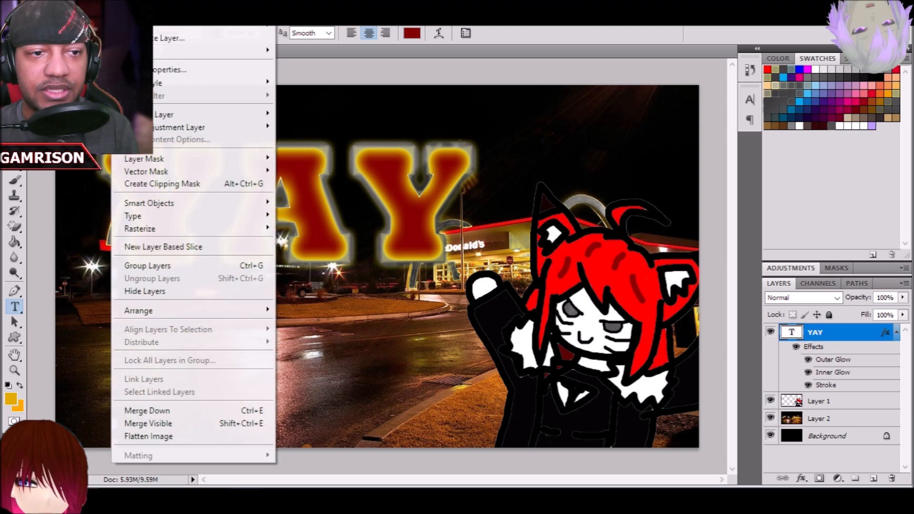
{"action": "mouse_move", "coordinate": [206, 92]}
{"action": "left_click", "coordinate": [306, 125]}
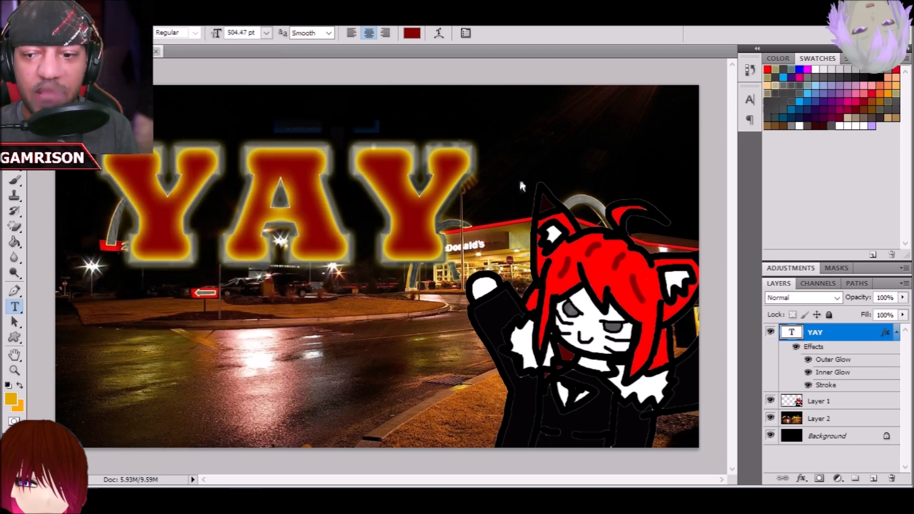
{"action": "left_click", "coordinate": [658, 260]}
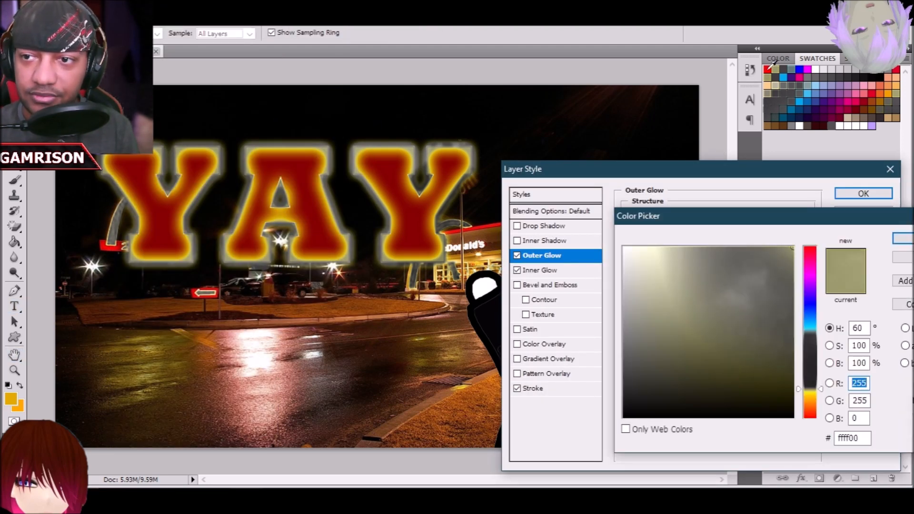
{"action": "left_click", "coordinate": [767, 70]}
{"action": "left_click", "coordinate": [898, 242]}
Recolour the YAY layer's inner glow to bright red ff0000
{"action": "left_click", "coordinate": [580, 269]}
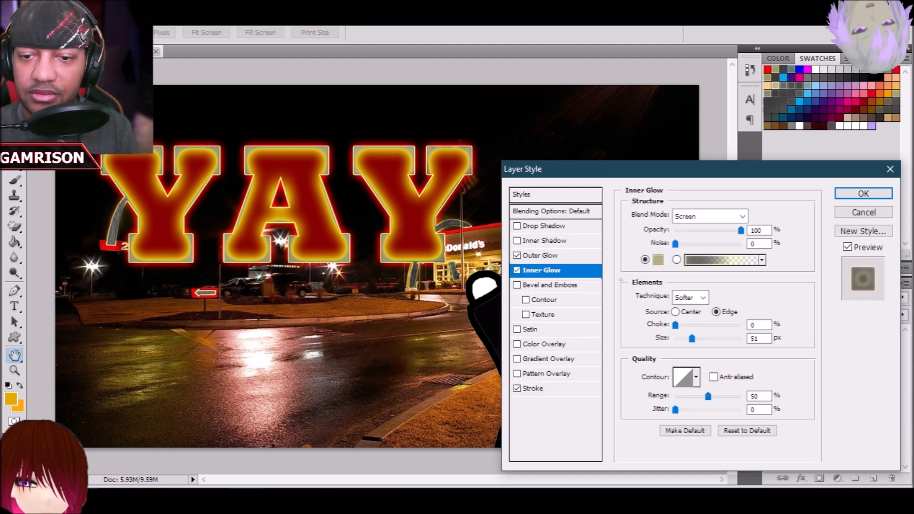
{"action": "left_click", "coordinate": [658, 259]}
{"action": "left_click", "coordinate": [768, 69]}
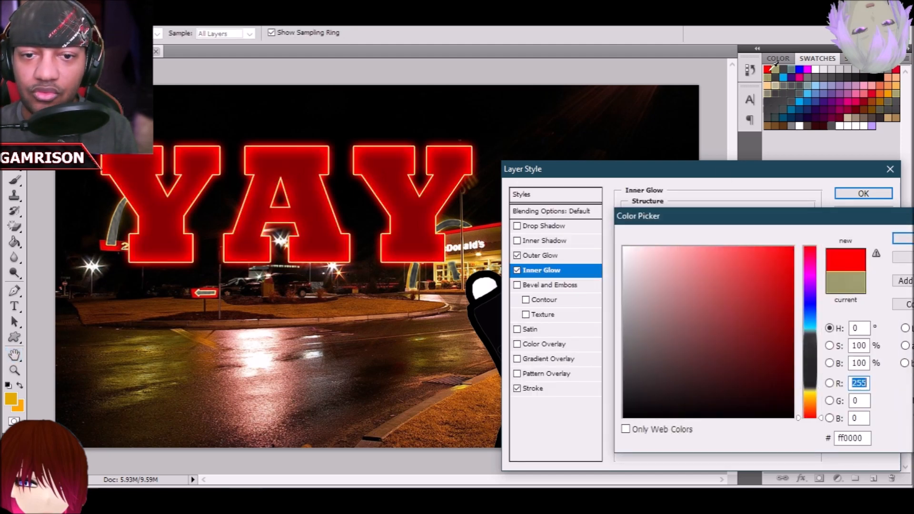
{"action": "left_click", "coordinate": [898, 242]}
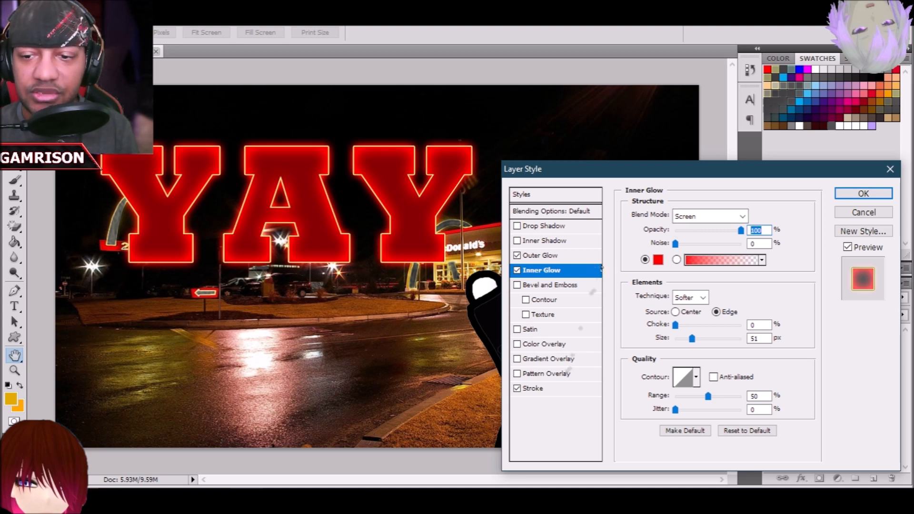
Recolour the YAY title's stroke to light red ff8e8e and apply the layer style
{"action": "left_click", "coordinate": [557, 389]}
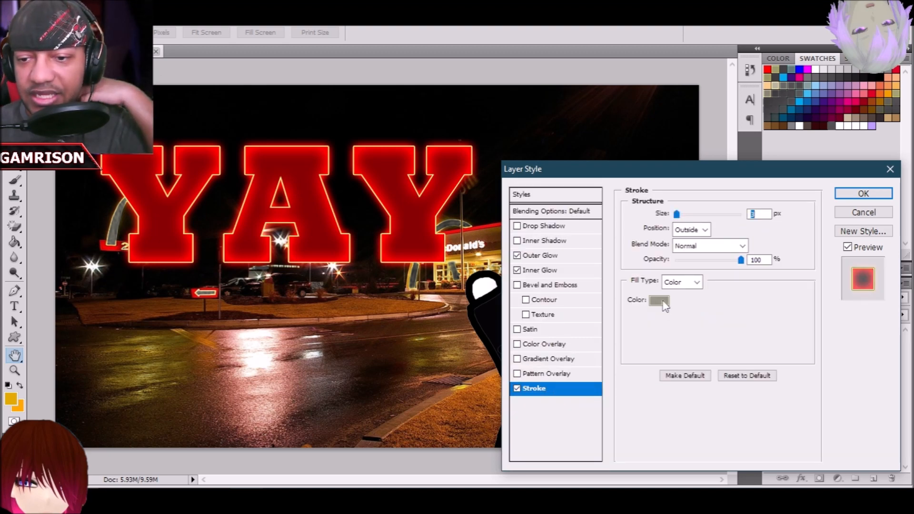
{"action": "left_click", "coordinate": [666, 305]}
{"action": "left_click_drag", "start_coordinate": [820, 389], "coordinate": [824, 446]}
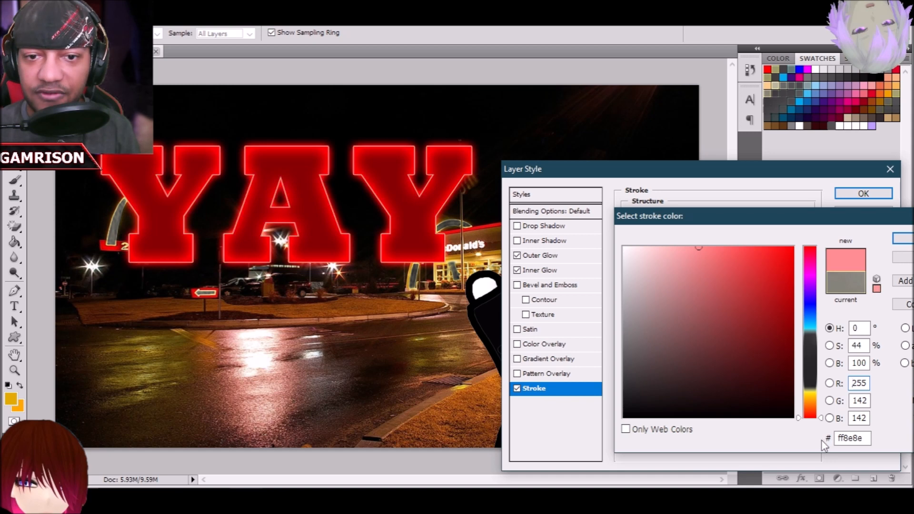
{"action": "left_click", "coordinate": [904, 238]}
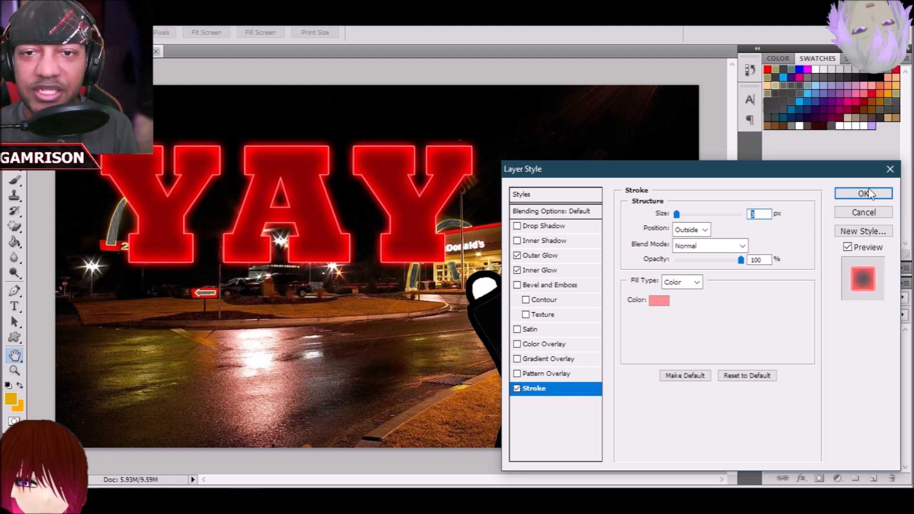
{"action": "left_click", "coordinate": [870, 192]}
Change the YAY title's text colour to pure red ff0000
{"action": "double_click", "coordinate": [102, 189]}
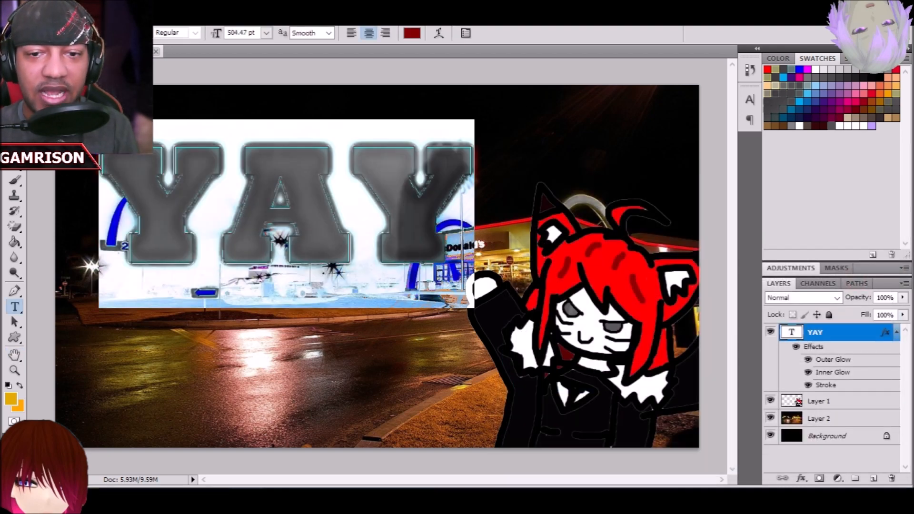
{"action": "left_click", "coordinate": [412, 33]}
{"action": "left_click_drag", "start_coordinate": [744, 276], "coordinate": [875, 204]}
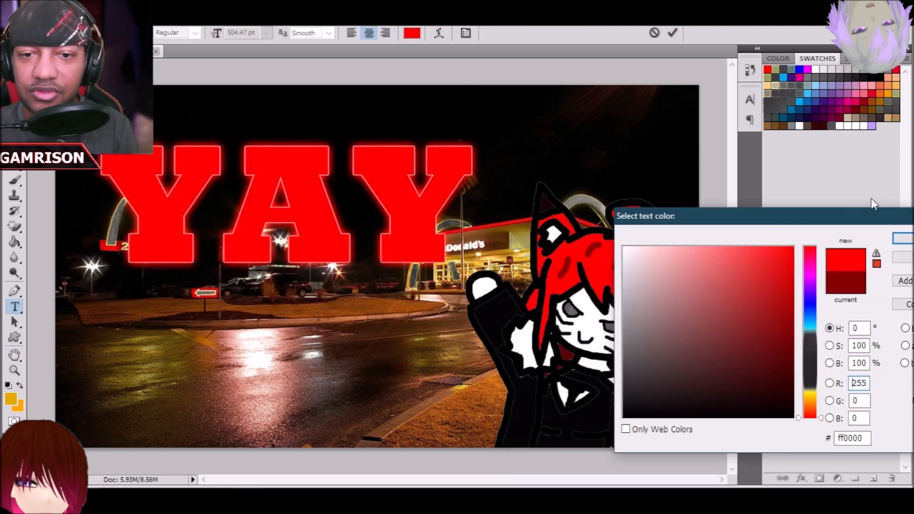
{"action": "left_click", "coordinate": [904, 239]}
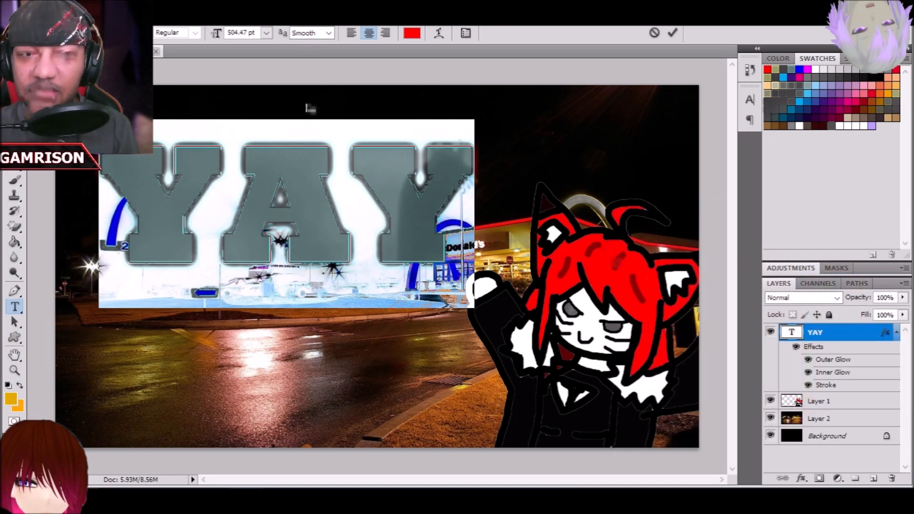
Recolour the YAY layer's outer glow to light red ff8484
{"action": "left_click", "coordinate": [123, 19]}
{"action": "mouse_move", "coordinate": [182, 84]}
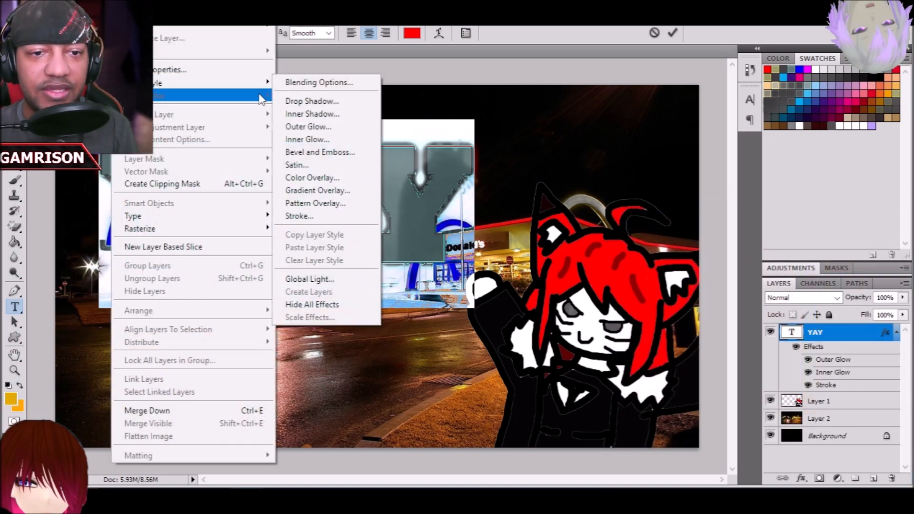
{"action": "left_click", "coordinate": [296, 125]}
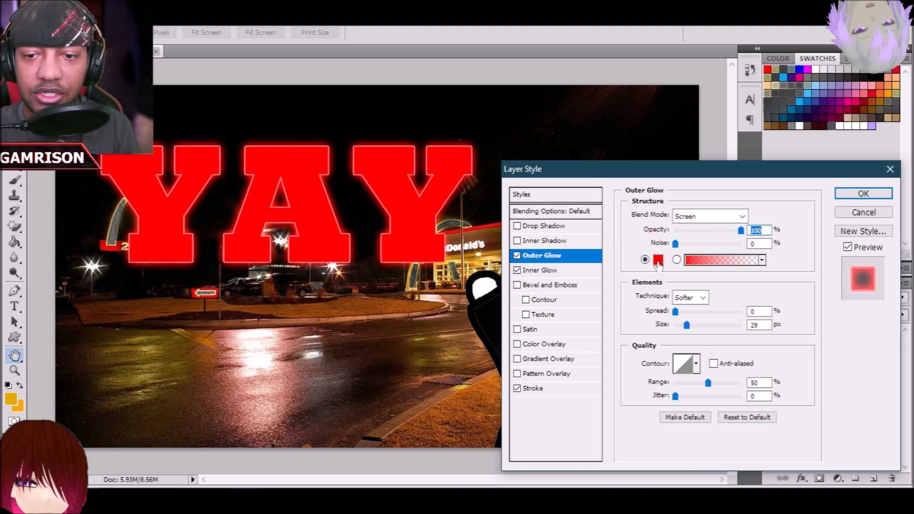
{"action": "left_click", "coordinate": [661, 259]}
{"action": "left_click", "coordinate": [706, 248]}
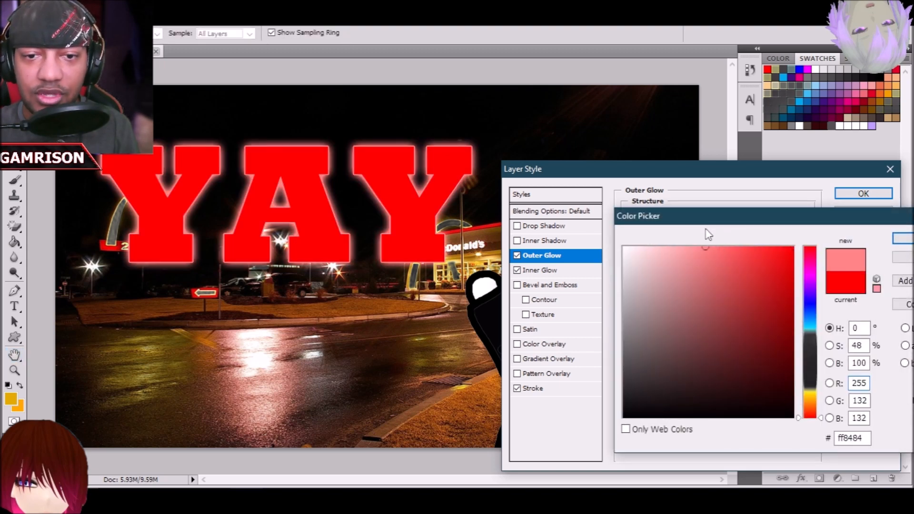
{"action": "left_click", "coordinate": [901, 238]}
Recolour the YAY layer's inner glow to pale red ff9f9f, enlarge it to about 79 px and apply the style
{"action": "left_click", "coordinate": [542, 270]}
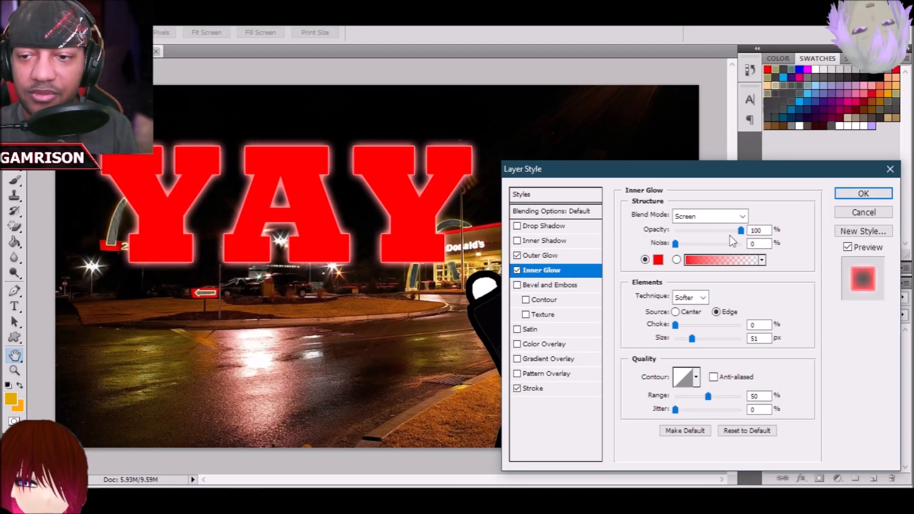
{"action": "left_click", "coordinate": [658, 259]}
{"action": "left_click", "coordinate": [687, 247]}
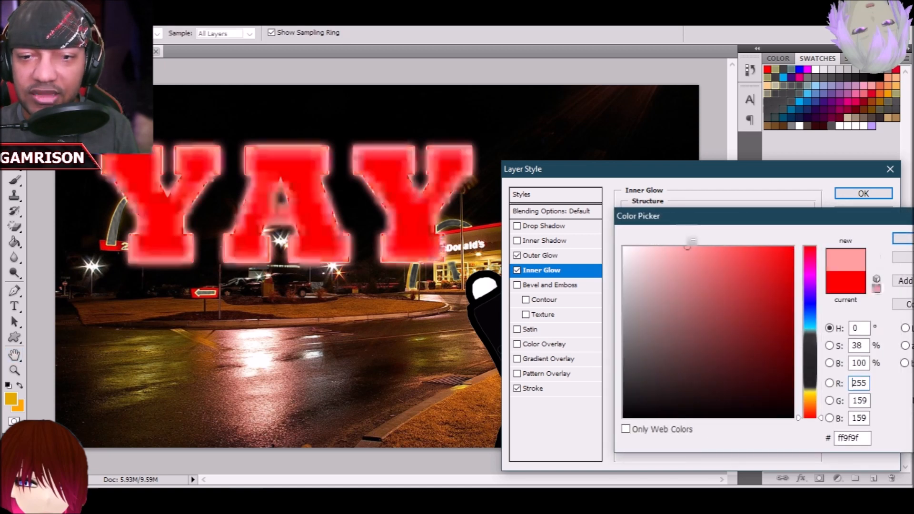
{"action": "left_click", "coordinate": [906, 246]}
{"action": "left_click_drag", "start_coordinate": [692, 339], "coordinate": [699, 339]}
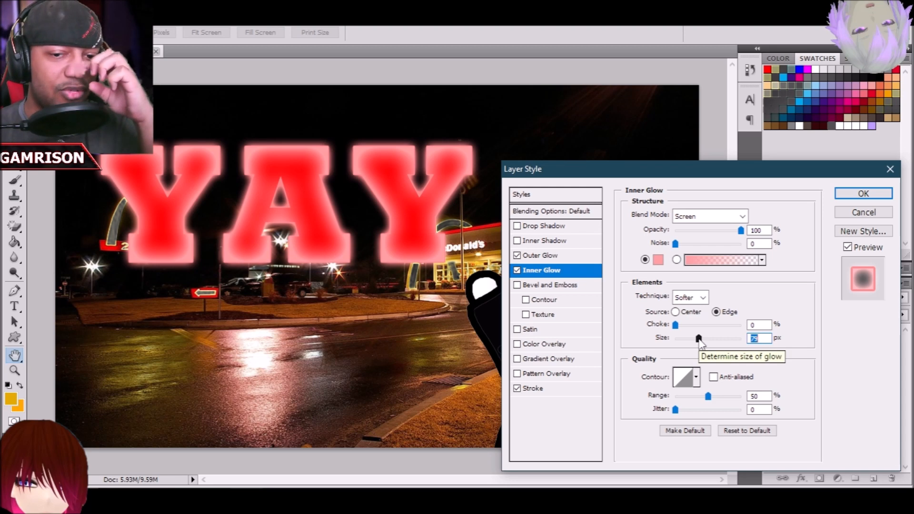
{"action": "left_click", "coordinate": [846, 193]}
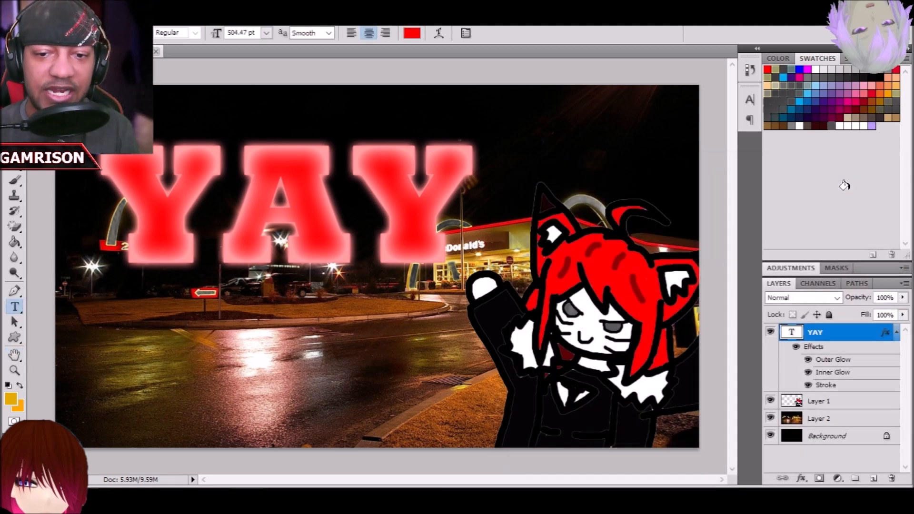
Paste the anime lightning image above the night photo layer and stretch it to fill the whole canvas
{"action": "left_click", "coordinate": [830, 419]}
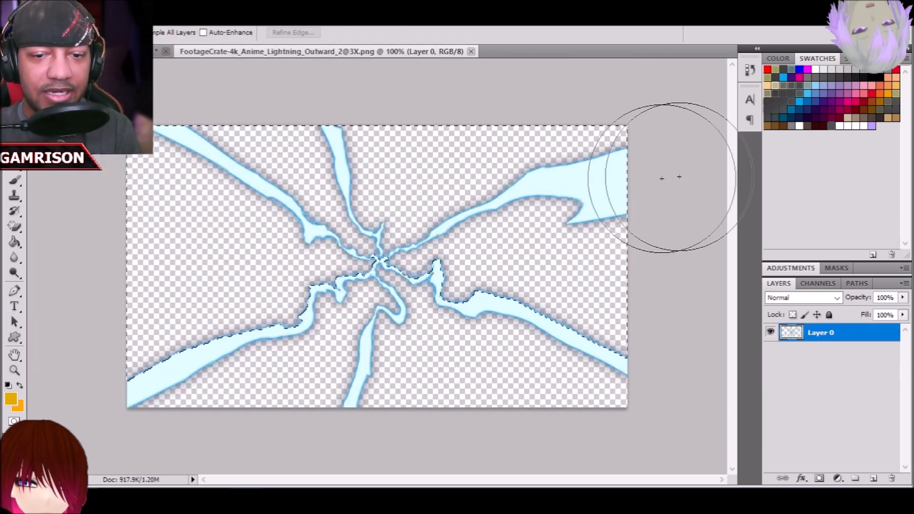
{"action": "mouse_move", "coordinate": [670, 177]}
{"action": "left_mouse_down"}
{"action": "mouse_move", "coordinate": [668, 348]}
{"action": "mouse_move", "coordinate": [459, 274]}
{"action": "mouse_move", "coordinate": [396, 267]}
{"action": "left_mouse_up"}
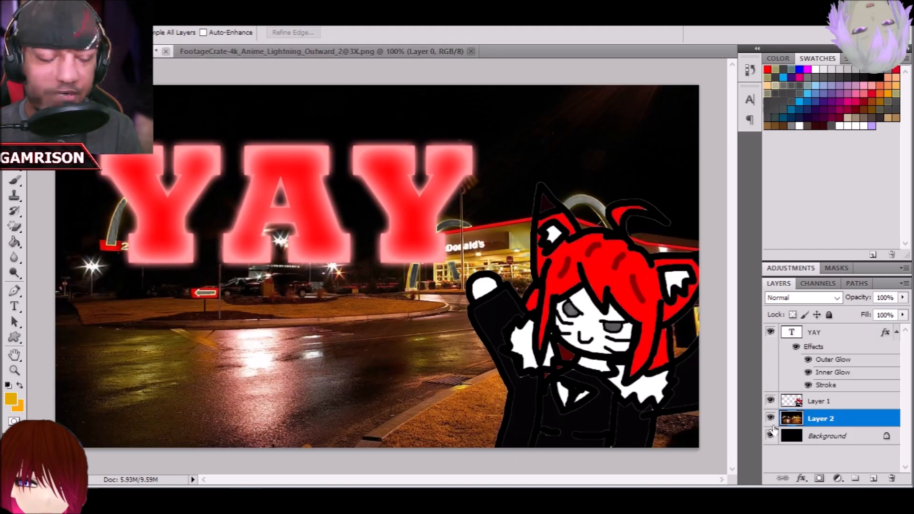
{"action": "key", "text": "ctrl+v"}
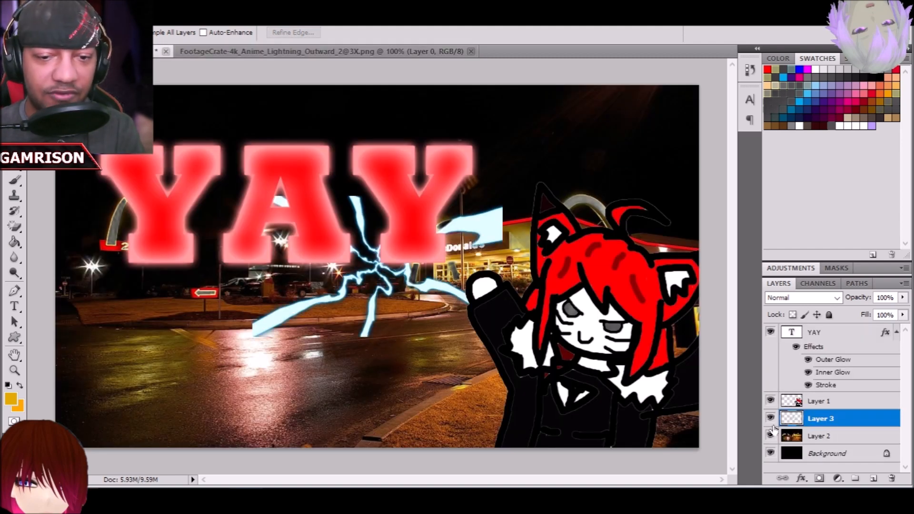
{"action": "key", "text": "ctrl+t"}
{"action": "left_click_drag", "start_coordinate": [340, 291], "coordinate": [119, 413]}
{"action": "left_click_drag", "start_coordinate": [181, 306], "coordinate": [199, 86]}
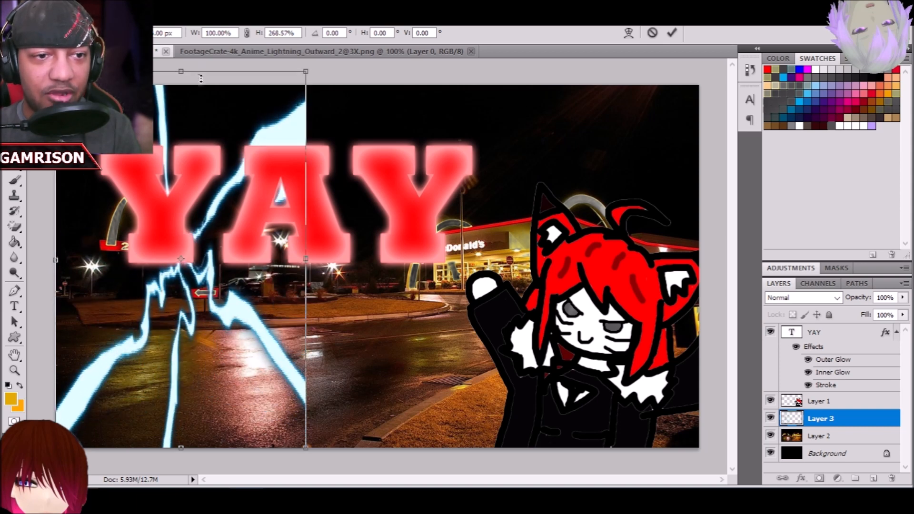
{"action": "left_click_drag", "start_coordinate": [300, 279], "coordinate": [698, 275]}
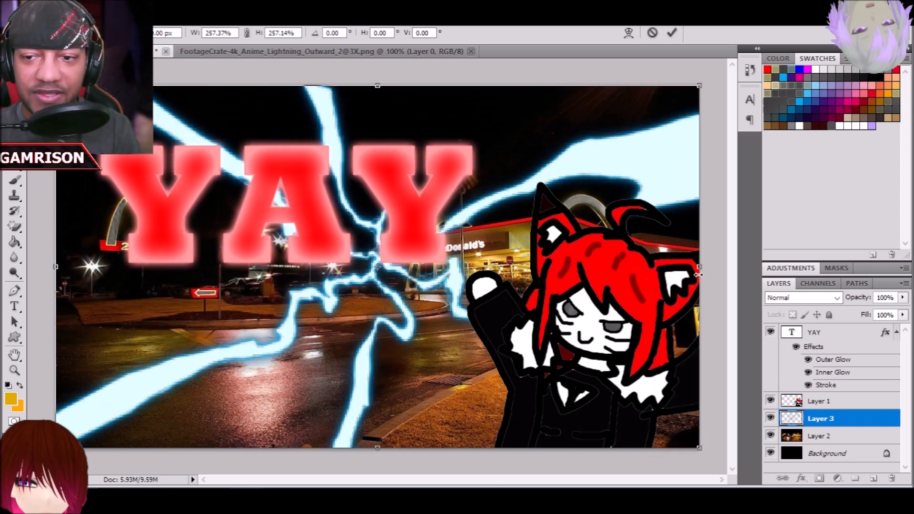
{"action": "key", "text": "Return"}
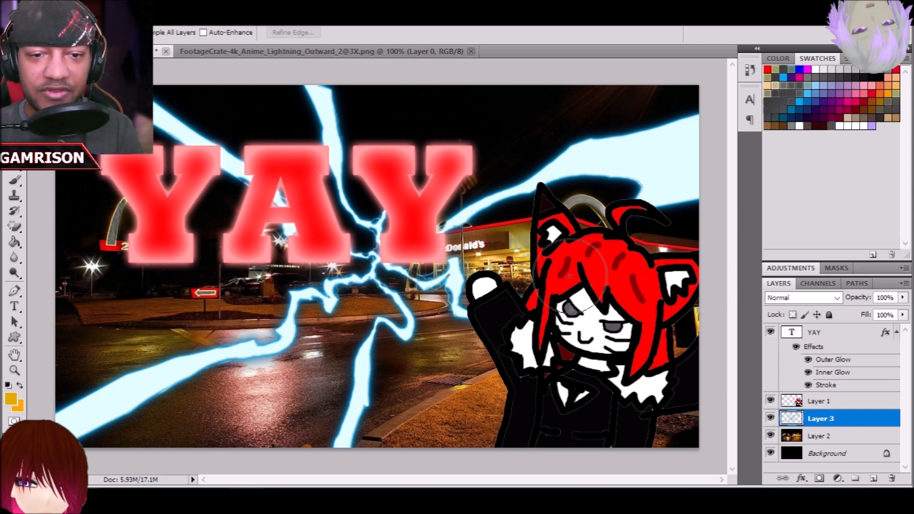
Add the galaxy image directly above the night photo layer and increase its contrast and brightness
{"action": "left_click", "coordinate": [843, 443]}
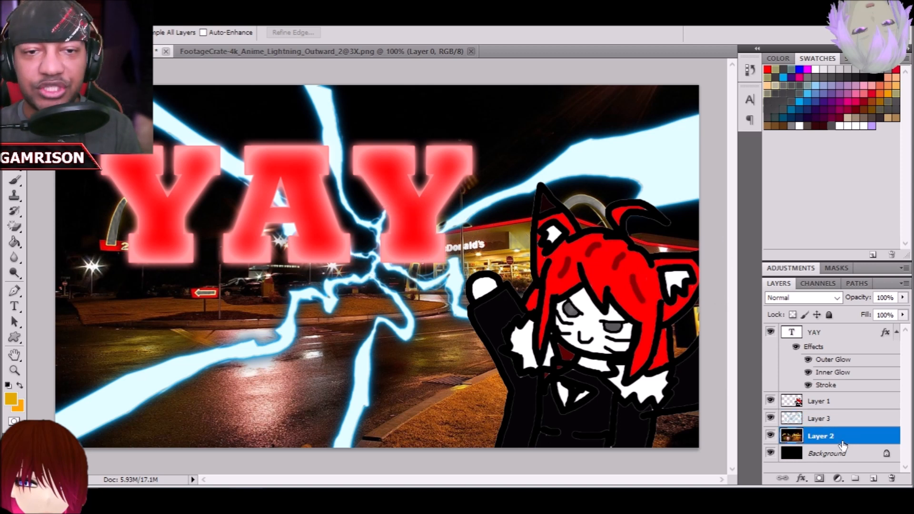
{"action": "left_click", "coordinate": [471, 51]}
{"action": "left_click", "coordinate": [88, 16]}
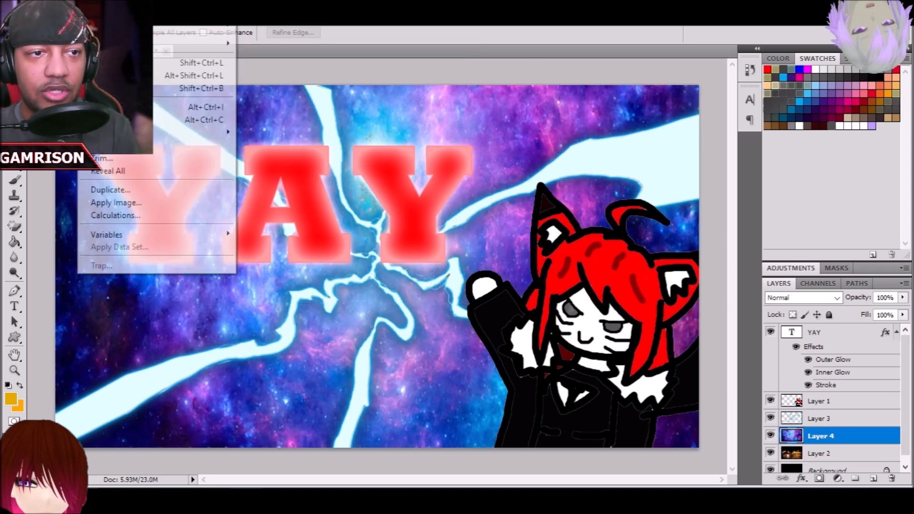
{"action": "mouse_move", "coordinate": [155, 50]}
{"action": "left_click", "coordinate": [267, 43]}
{"action": "left_click_drag", "start_coordinate": [734, 336], "coordinate": [801, 336]}
{"action": "left_click_drag", "start_coordinate": [734, 307], "coordinate": [757, 312]}
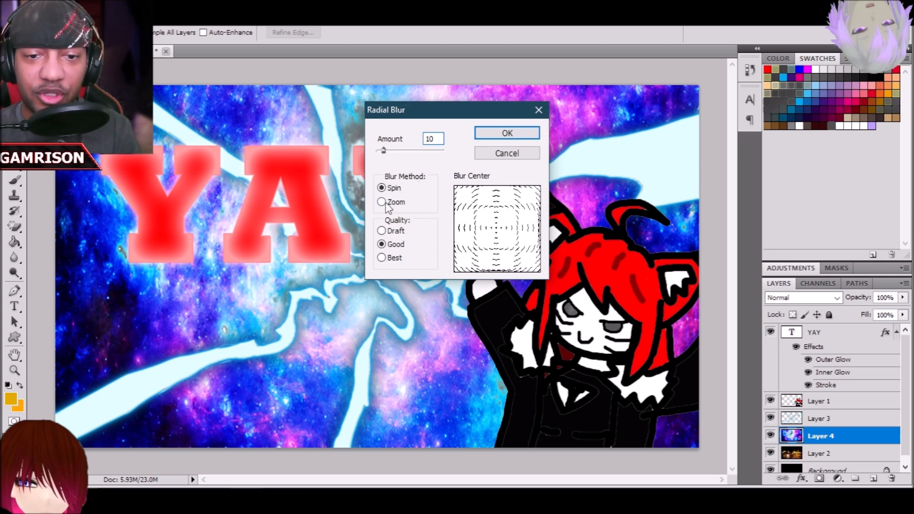
Apply a Radial Blur to the galaxy layer using the Zoom method, Best quality and an amount of 20
{"action": "left_click", "coordinate": [505, 151]}
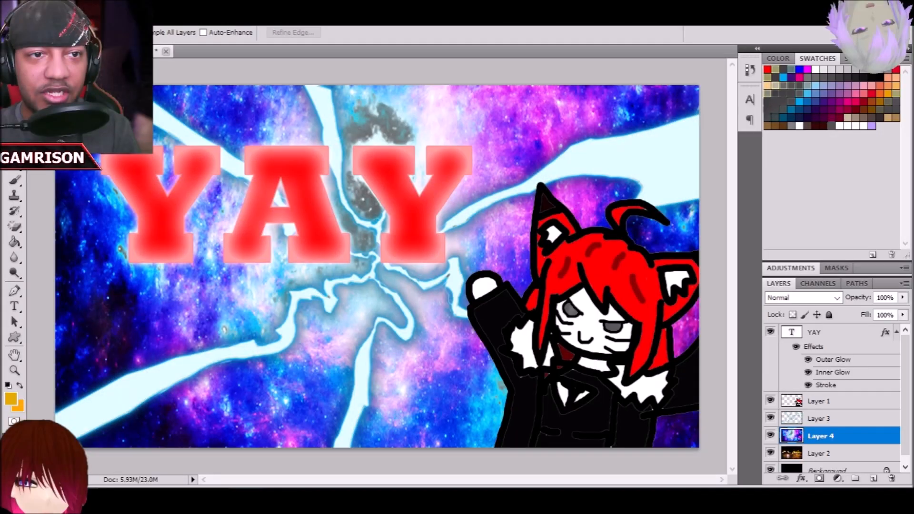
{"action": "left_click", "coordinate": [187, 21]}
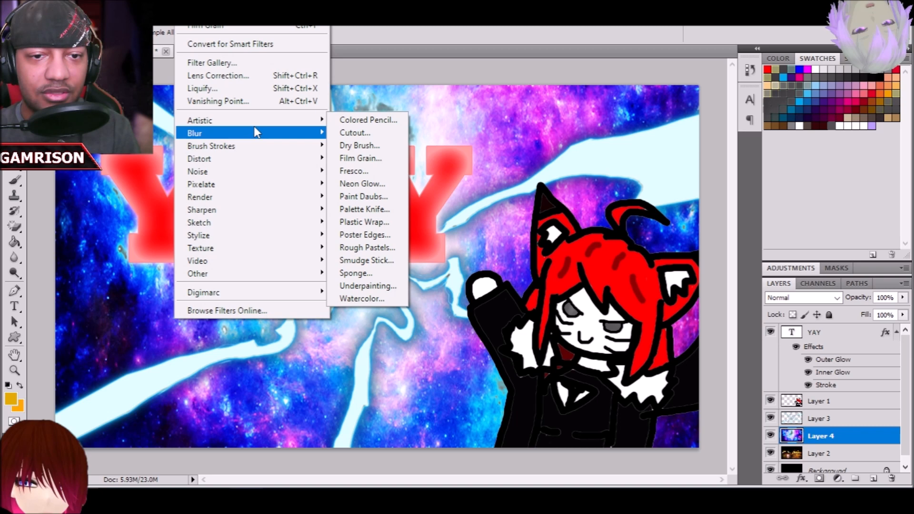
{"action": "mouse_move", "coordinate": [258, 133]}
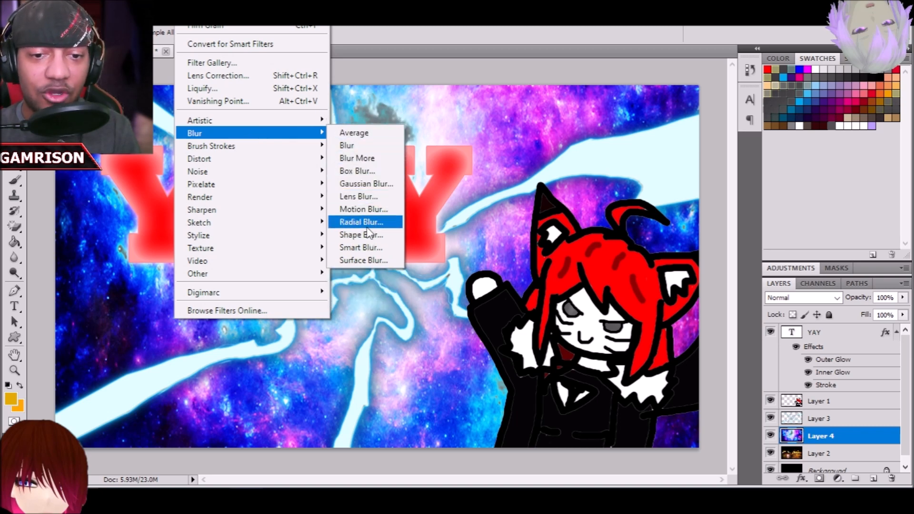
{"action": "left_click", "coordinate": [369, 221]}
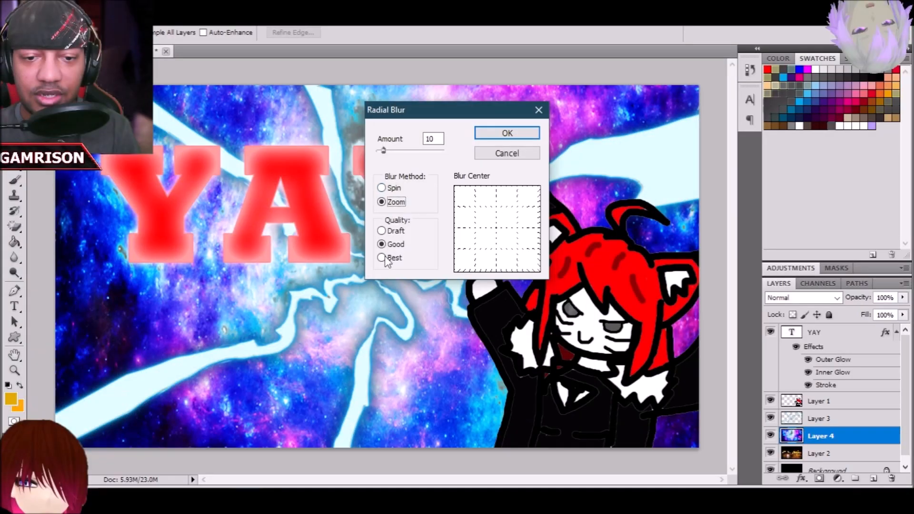
{"action": "left_click", "coordinate": [383, 257]}
{"action": "left_click", "coordinate": [440, 141]}
{"action": "type", "text": "20"}
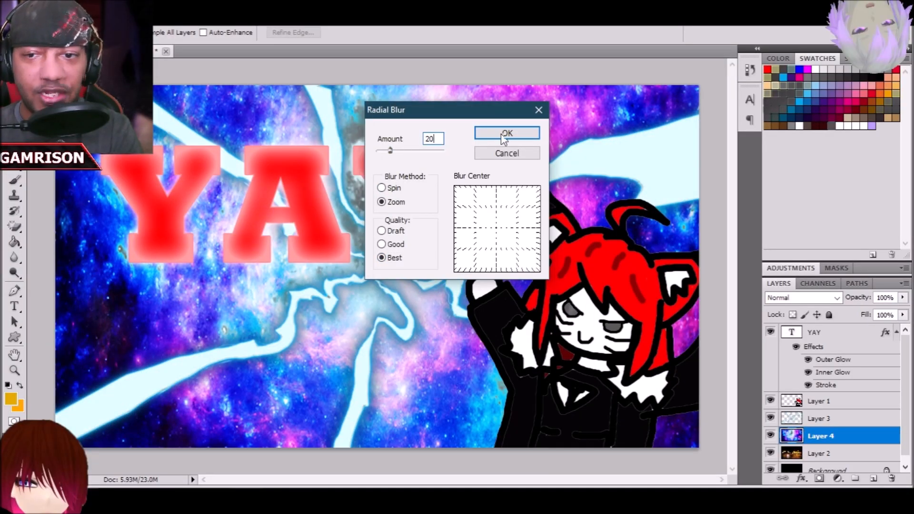
{"action": "left_click", "coordinate": [502, 134]}
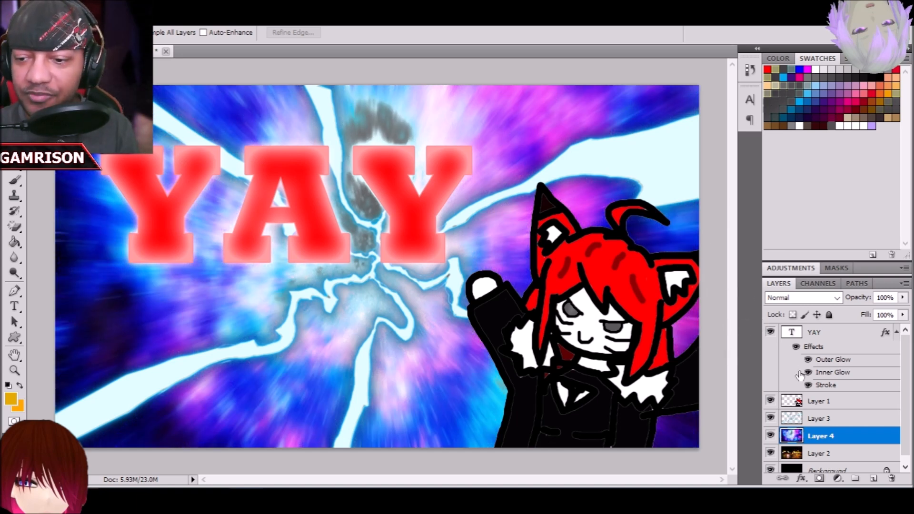
Move the YAY title down to the vertical middle of the canvas, beside the character's raised hand
{"action": "left_click", "coordinate": [832, 334]}
{"action": "key", "text": "ctrl+t"}
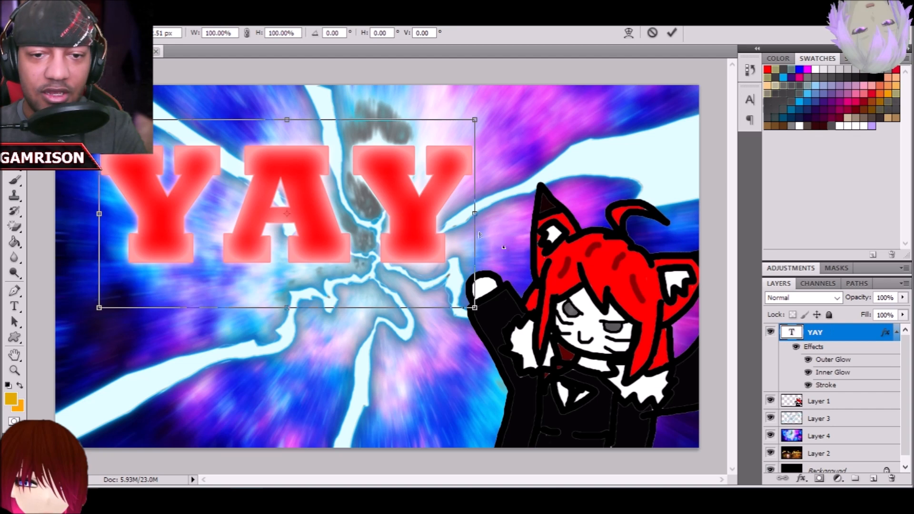
{"action": "left_click_drag", "start_coordinate": [363, 190], "coordinate": [371, 247]}
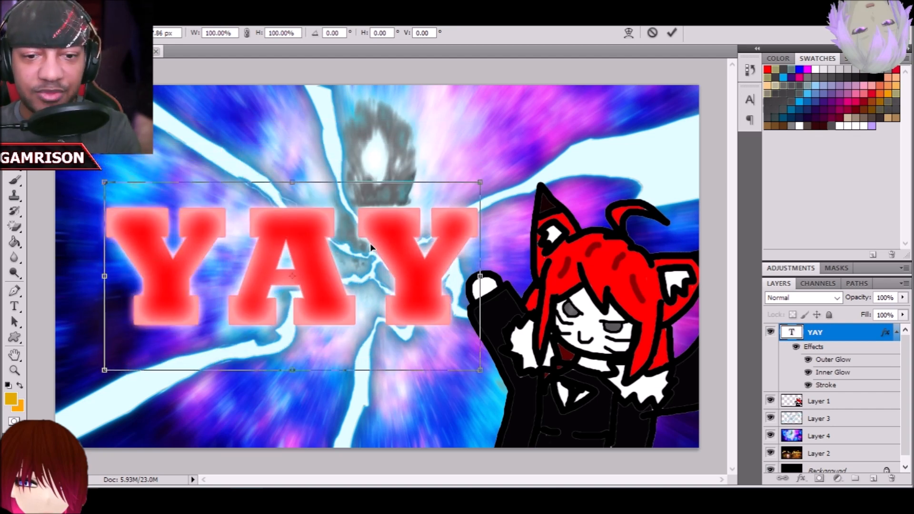
{"action": "key", "text": "Return"}
{"action": "key", "text": "w"}
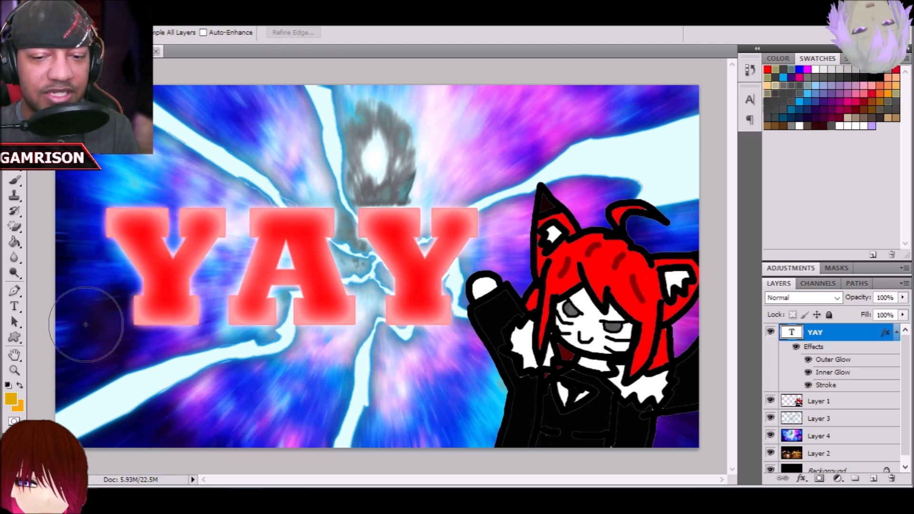
Recolour the YAY title text from red to a bright blue that matches the galaxy background
{"action": "left_click", "coordinate": [13, 307]}
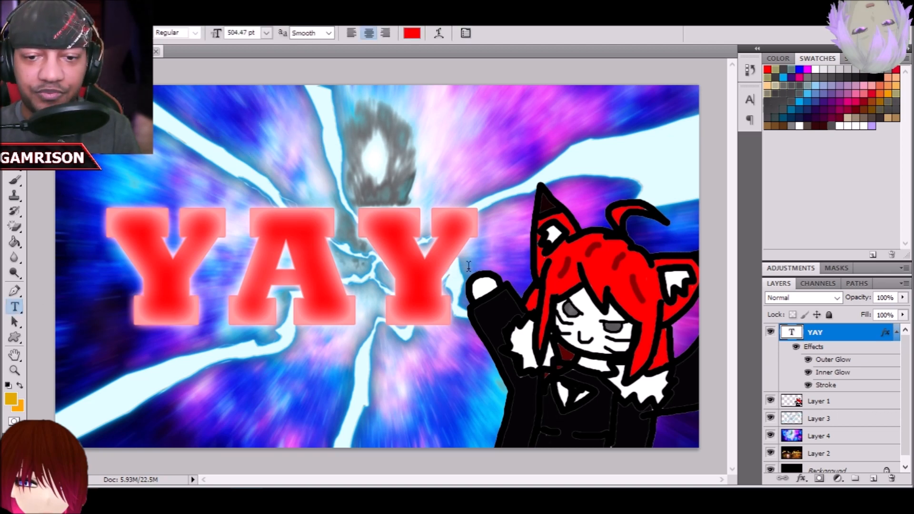
{"action": "double_click", "coordinate": [468, 267]}
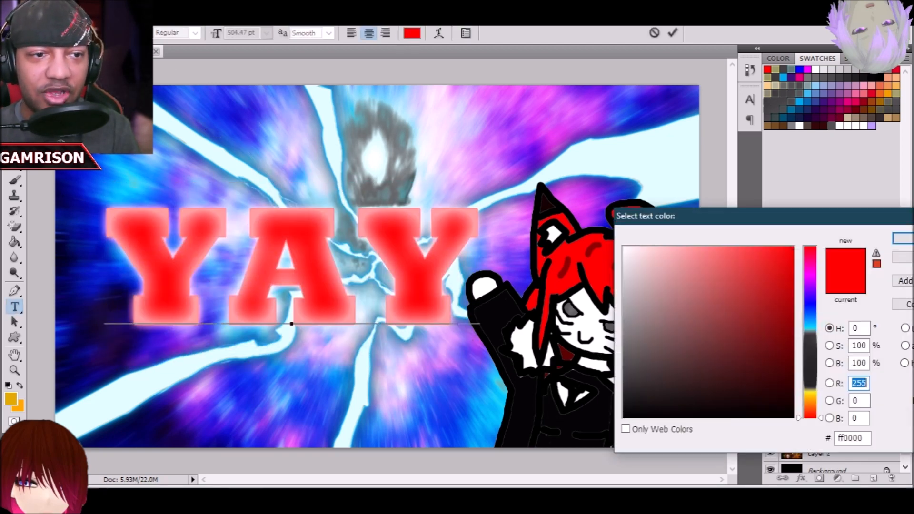
{"action": "left_click", "coordinate": [226, 157]}
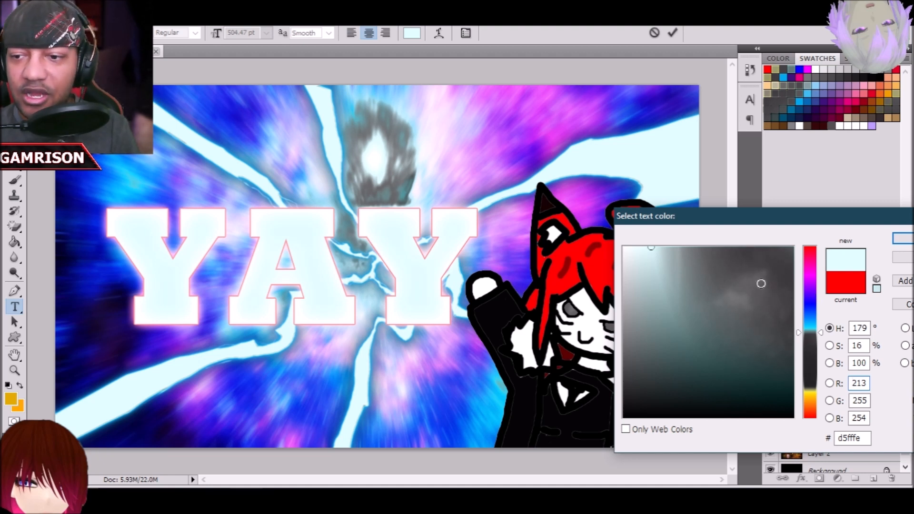
{"action": "left_click", "coordinate": [761, 282]}
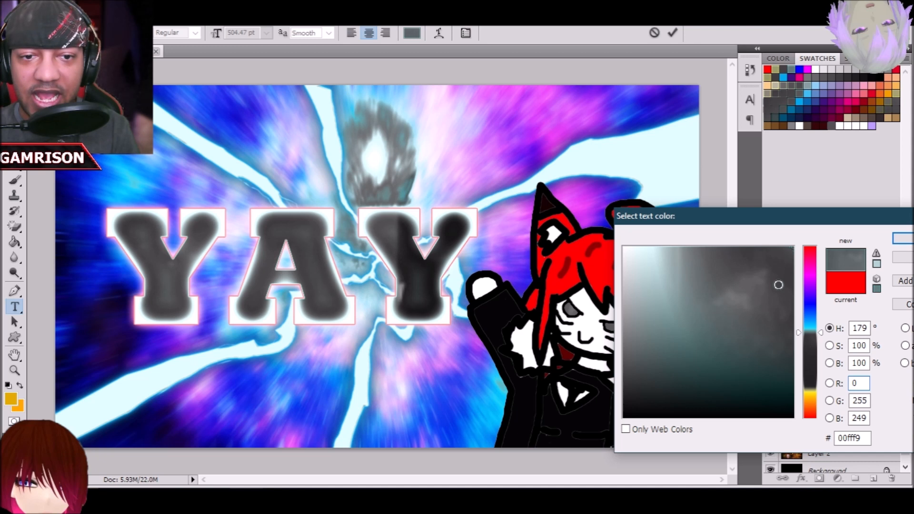
{"action": "left_click", "coordinate": [342, 145]}
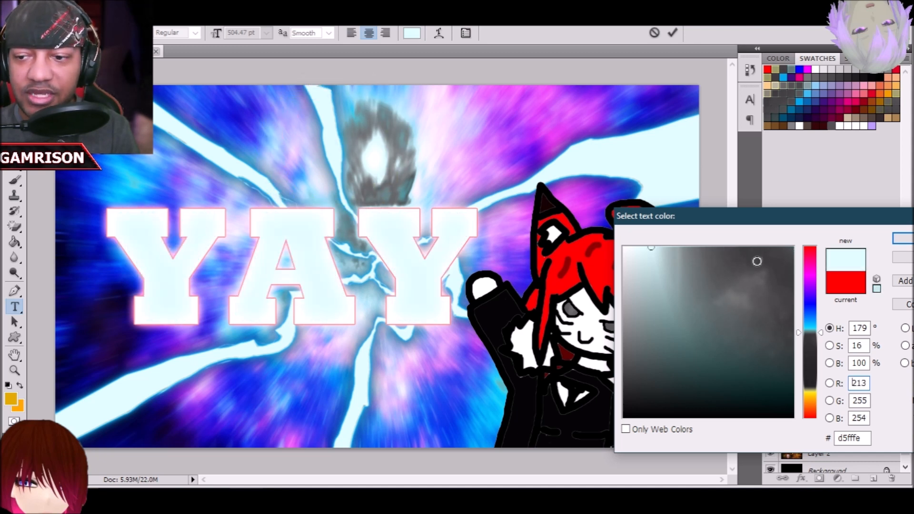
{"action": "left_click_drag", "start_coordinate": [820, 332], "coordinate": [821, 317]}
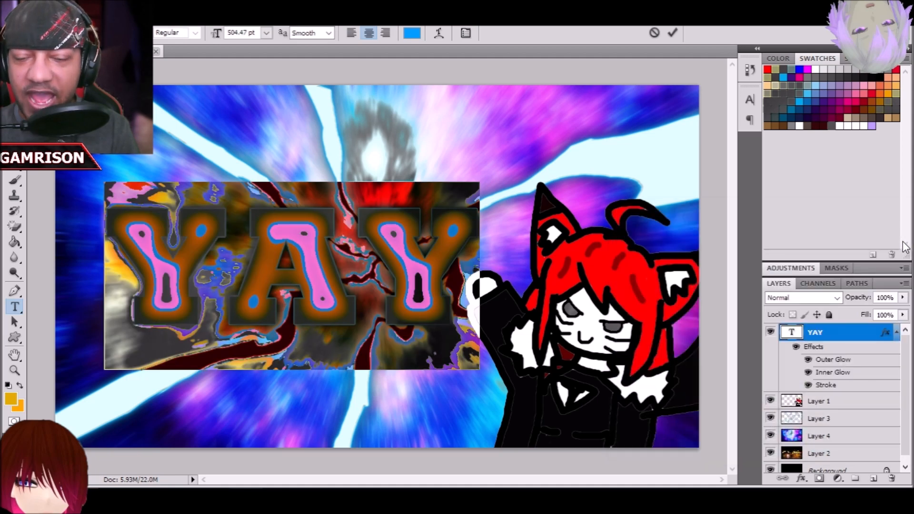
Set the YAY title's Outer Glow colour to the pale cyan sampled from the lightning
{"action": "left_click", "coordinate": [125, 19]}
{"action": "mouse_move", "coordinate": [210, 84]}
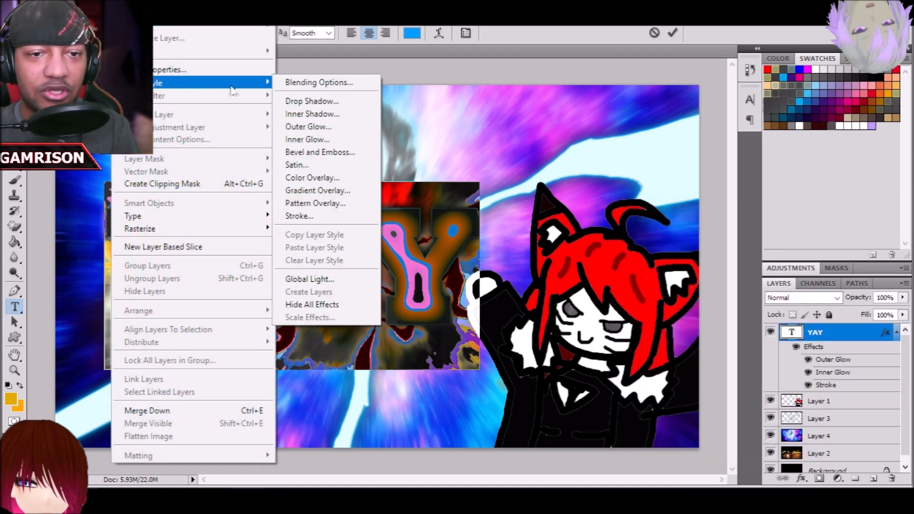
{"action": "left_click", "coordinate": [316, 124]}
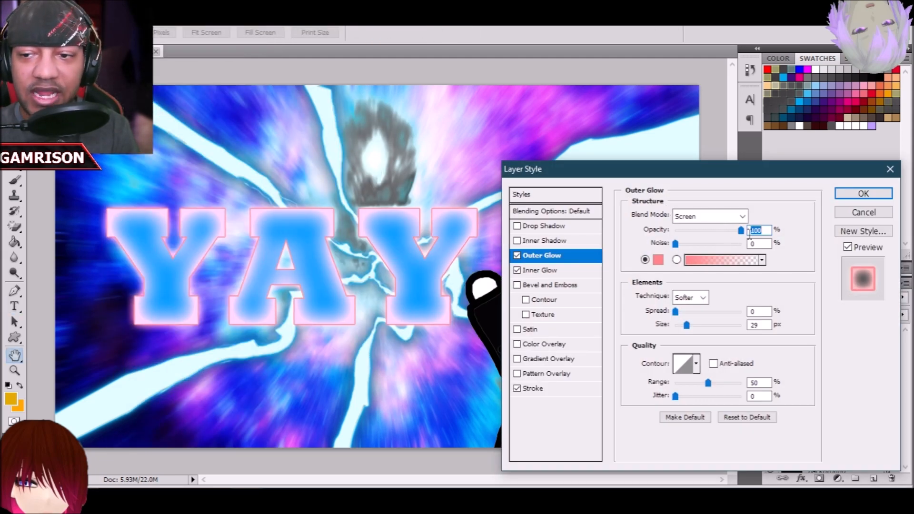
{"action": "left_click", "coordinate": [660, 261]}
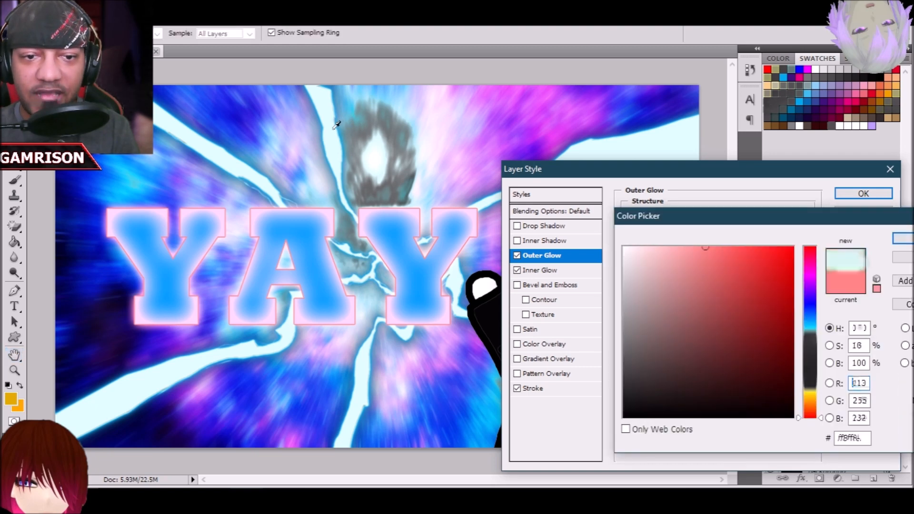
{"action": "left_click", "coordinate": [340, 122]}
{"action": "left_click", "coordinate": [904, 238]}
Set the title's Inner Glow colour to the lightning's pale cyan, d5fffe
{"action": "left_click", "coordinate": [551, 270]}
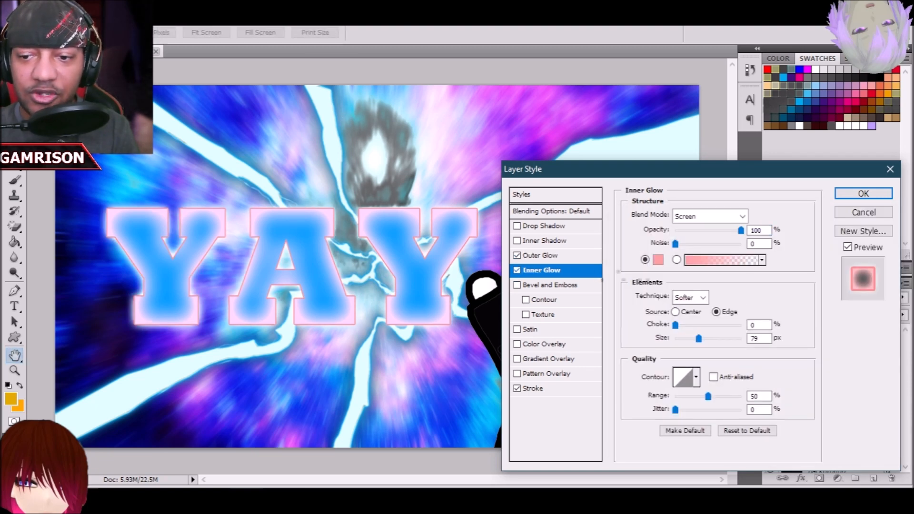
{"action": "left_click", "coordinate": [658, 261]}
{"action": "left_click", "coordinate": [334, 118]}
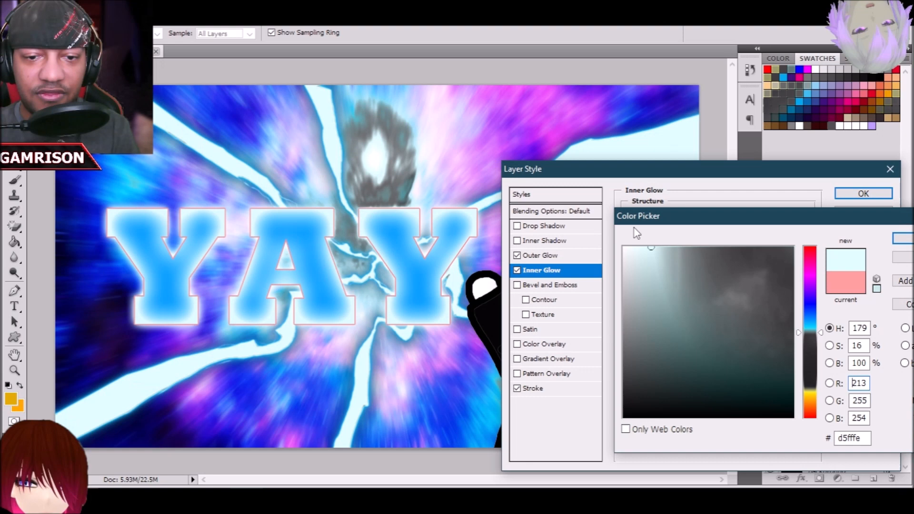
{"action": "left_click", "coordinate": [903, 238]}
Change the title's Stroke colour to the pale cyan sampled from the lightning and apply the layer style
{"action": "left_click", "coordinate": [548, 388]}
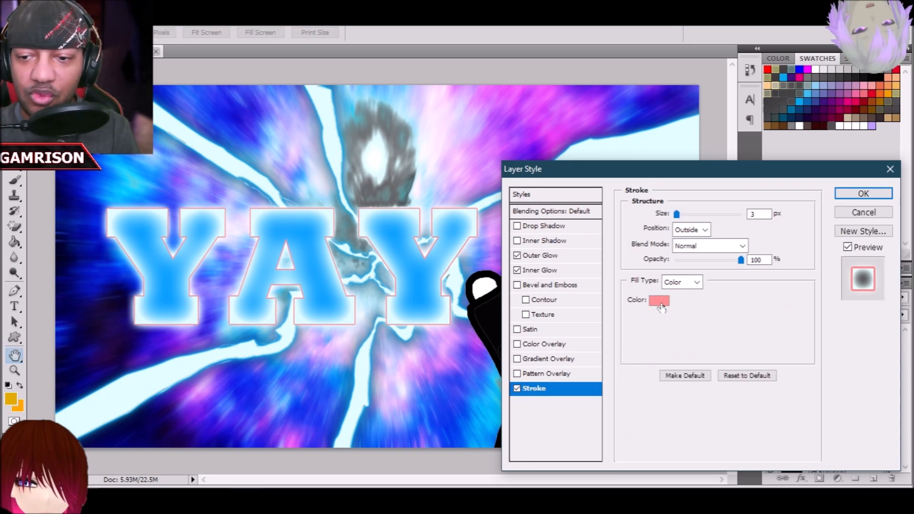
{"action": "left_click", "coordinate": [664, 302]}
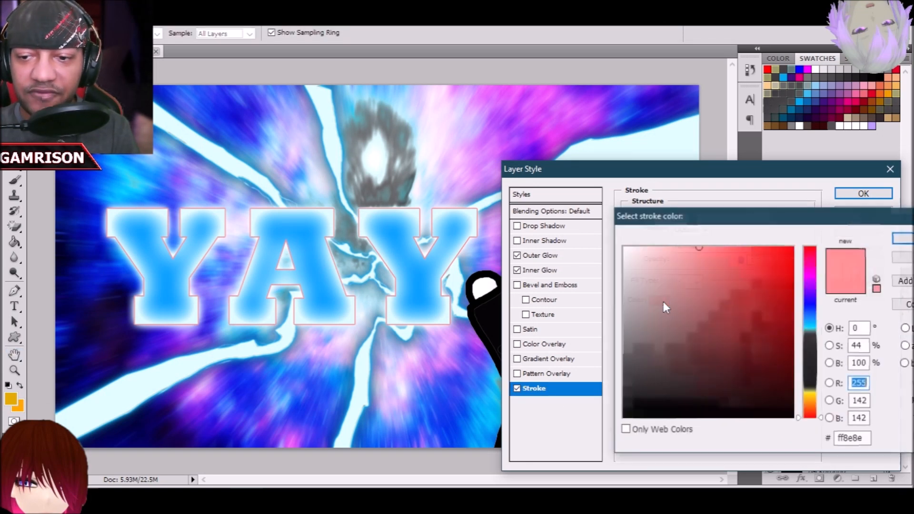
{"action": "left_click", "coordinate": [318, 98]}
{"action": "left_click_drag", "start_coordinate": [669, 263], "coordinate": [646, 227]}
{"action": "left_click", "coordinate": [904, 240]}
{"action": "left_click", "coordinate": [841, 193]}
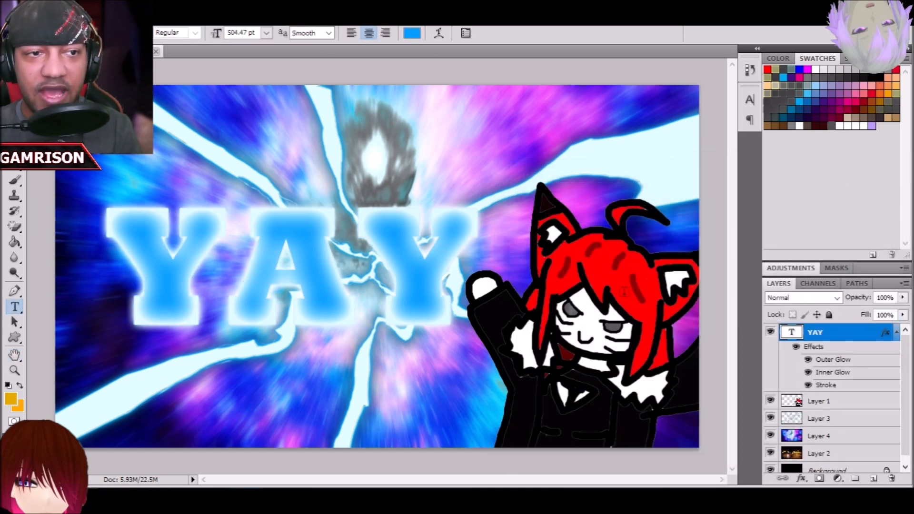
Add a black Drop Shadow to the YAY title with 100% opacity, 0 px distance, 17% spread and 51 px size
{"action": "left_click", "coordinate": [125, 14]}
{"action": "mouse_move", "coordinate": [205, 84]}
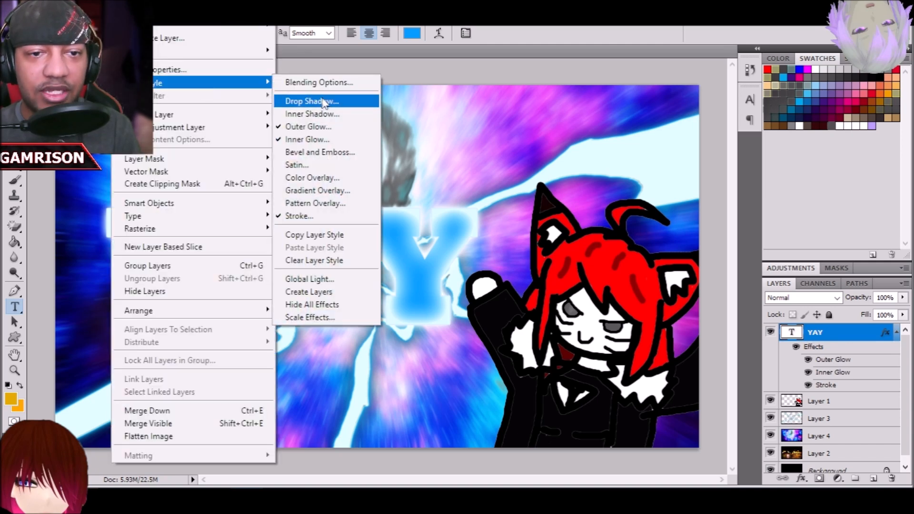
{"action": "left_click", "coordinate": [323, 97]}
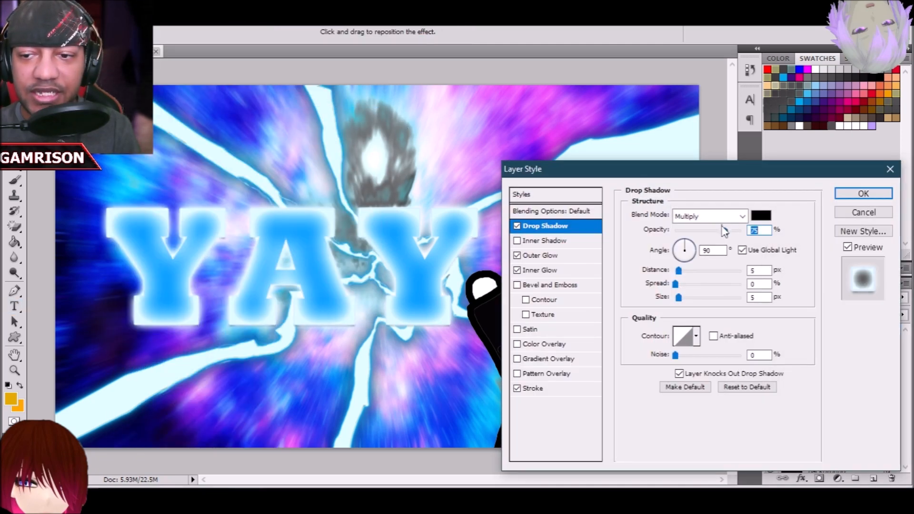
{"action": "left_click_drag", "start_coordinate": [725, 230], "coordinate": [754, 231]}
{"action": "left_click_drag", "start_coordinate": [679, 270], "coordinate": [692, 298]}
{"action": "left_click", "coordinate": [688, 284]}
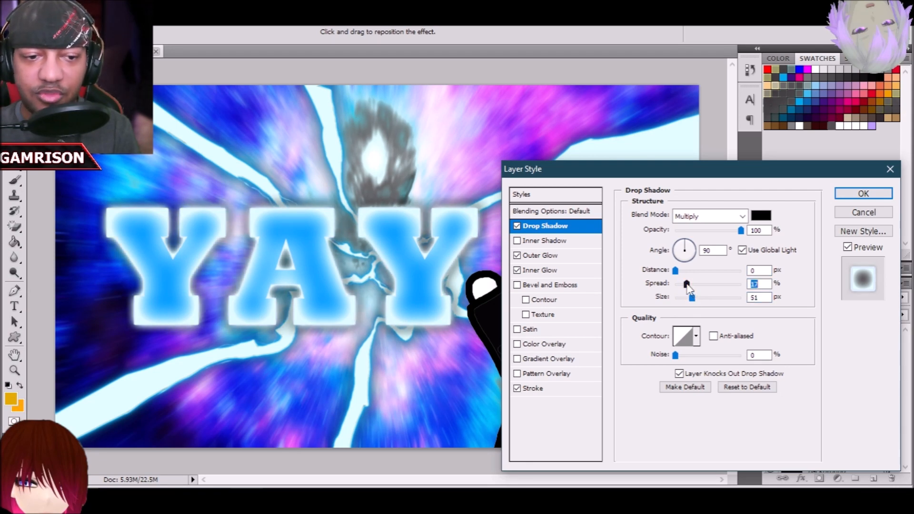
{"action": "left_click", "coordinate": [881, 191]}
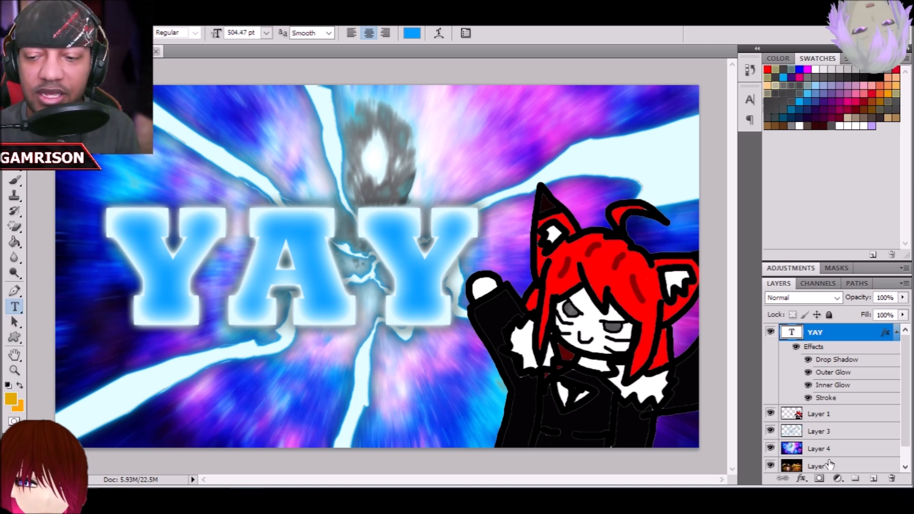
Shift the red-haired character on Layer 1 toward the canvas centre and scale it up to about 151%
{"action": "left_click", "coordinate": [817, 415]}
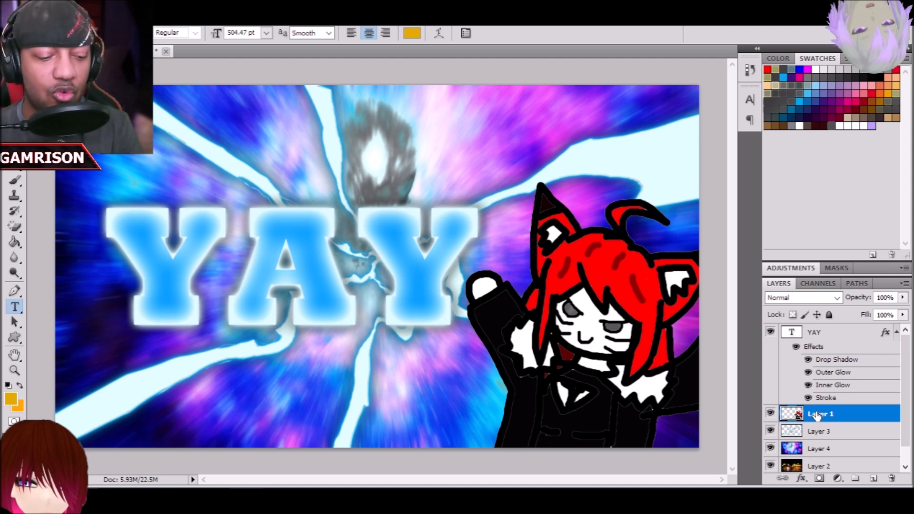
{"action": "key", "text": "ctrl+t"}
{"action": "left_click_drag", "start_coordinate": [561, 228], "coordinate": [514, 223]}
{"action": "left_click_drag", "start_coordinate": [419, 178], "coordinate": [248, 67]}
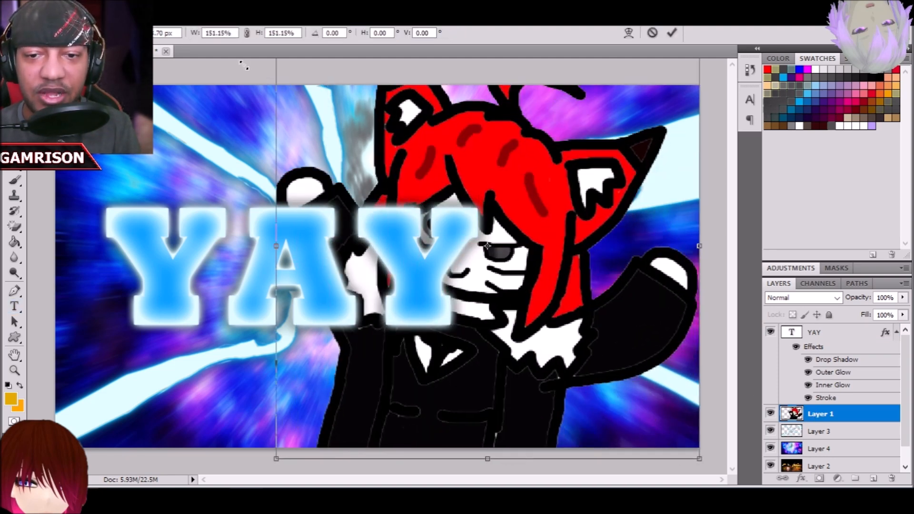
{"action": "key", "text": "Return"}
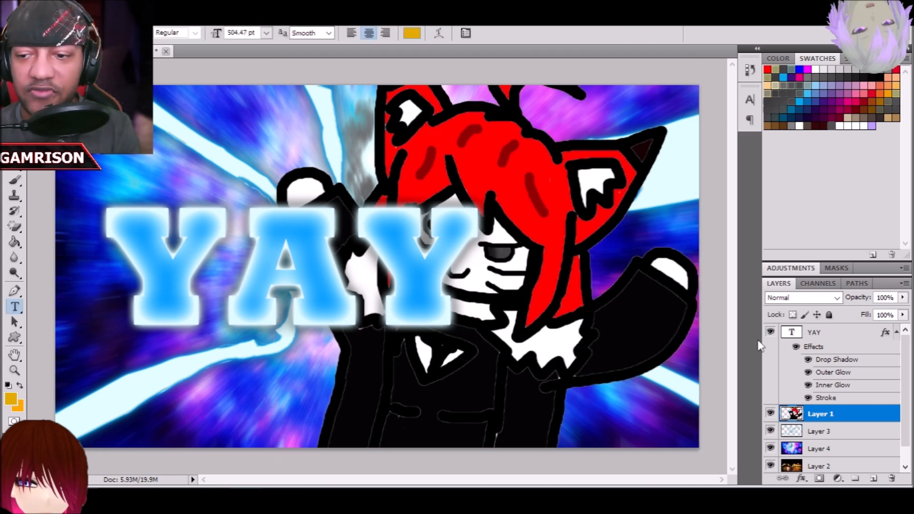
Move the YAY title down to the lower-left part of the canvas, clear of the character's face
{"action": "left_click", "coordinate": [819, 333]}
{"action": "key", "text": "ctrl+t"}
{"action": "left_click_drag", "start_coordinate": [420, 273], "coordinate": [380, 374]}
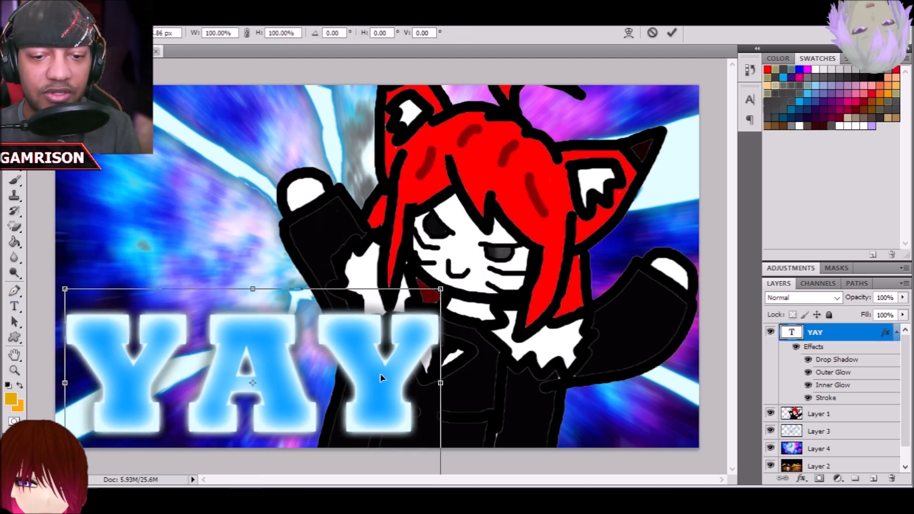
{"action": "key", "text": "Return"}
{"action": "key", "text": "t"}
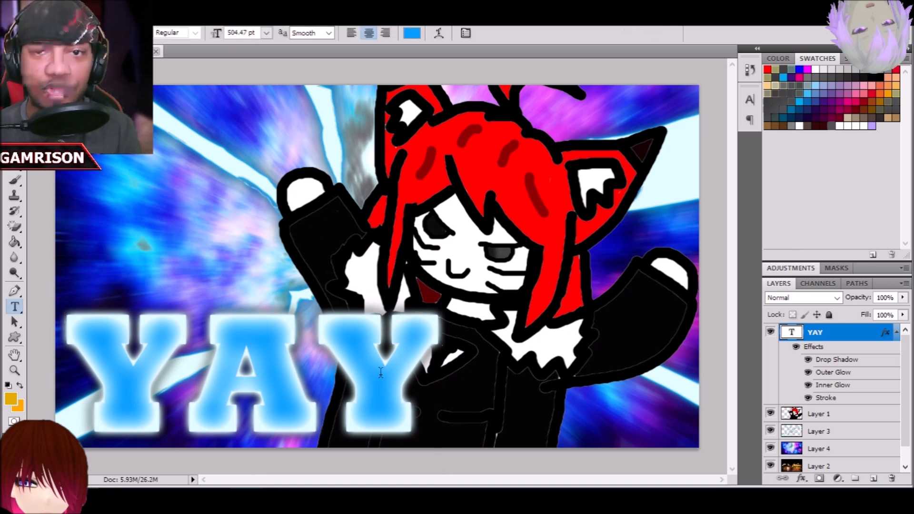